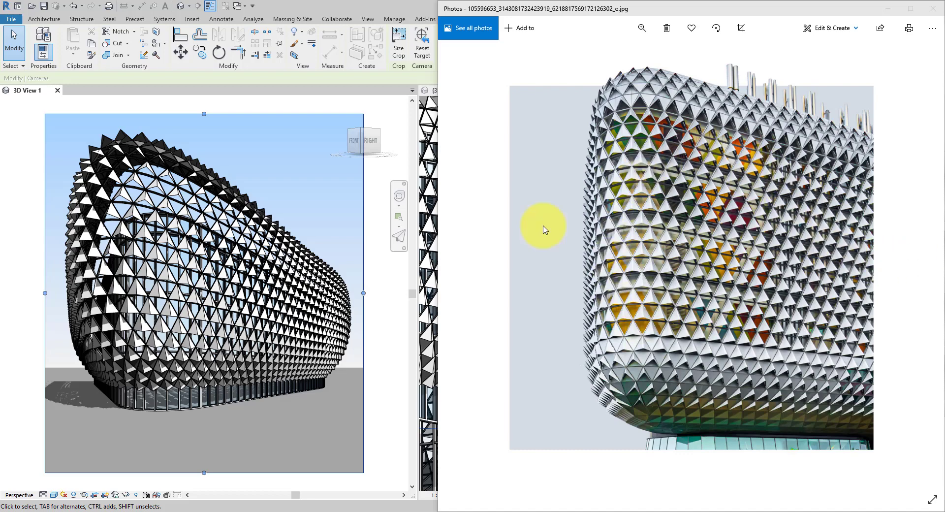
Examine the triangular facade panels from roof edge to base in the reference photo, and return to the Revit model
double_click(676, 80)
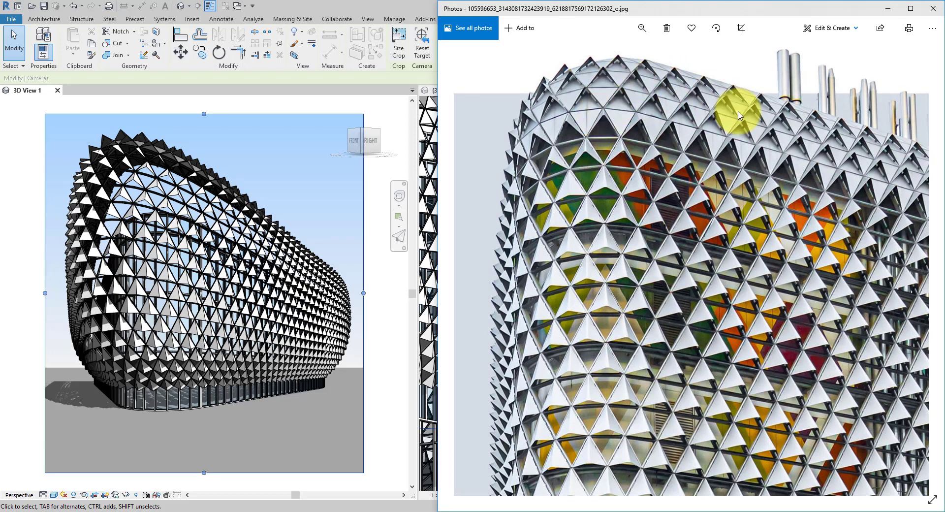
click(732, 363)
drag(731, 364, 731, 109)
drag(759, 290, 752, 210)
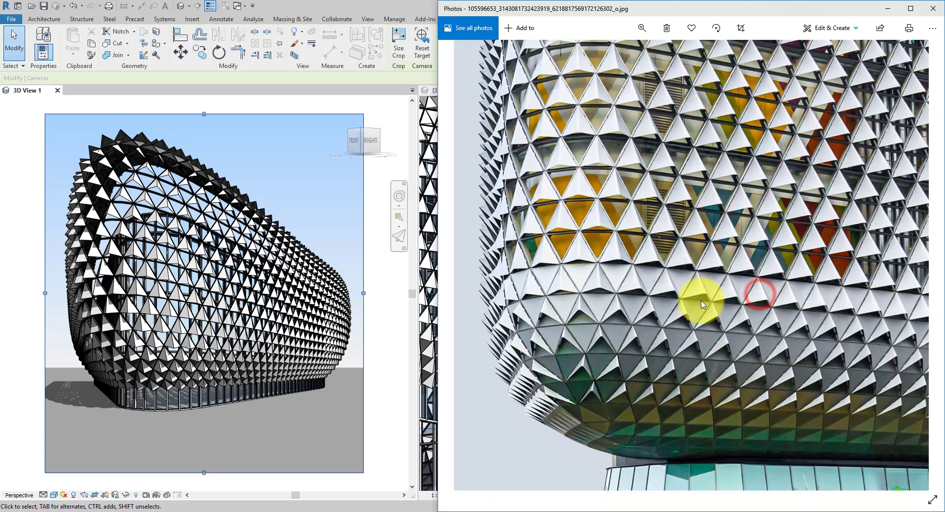
scroll(682, 311, down, 5)
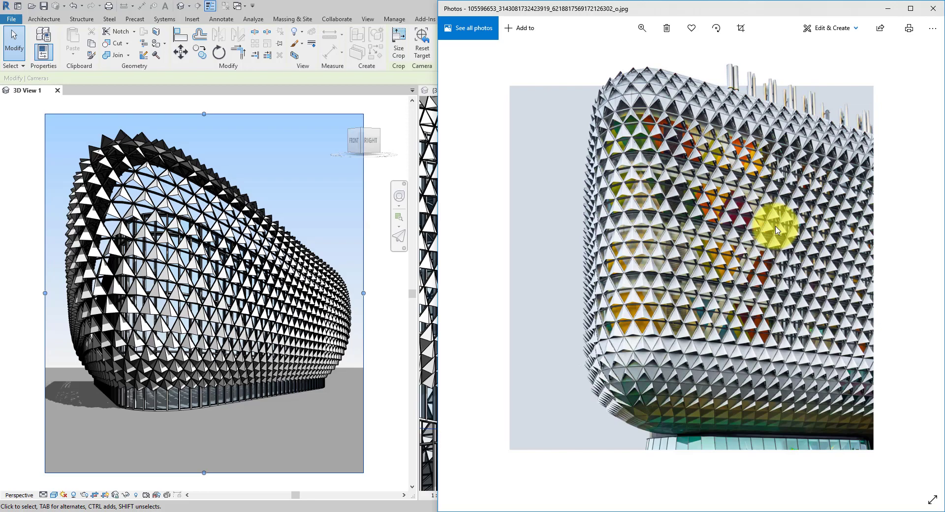
scroll(692, 203, up, 5)
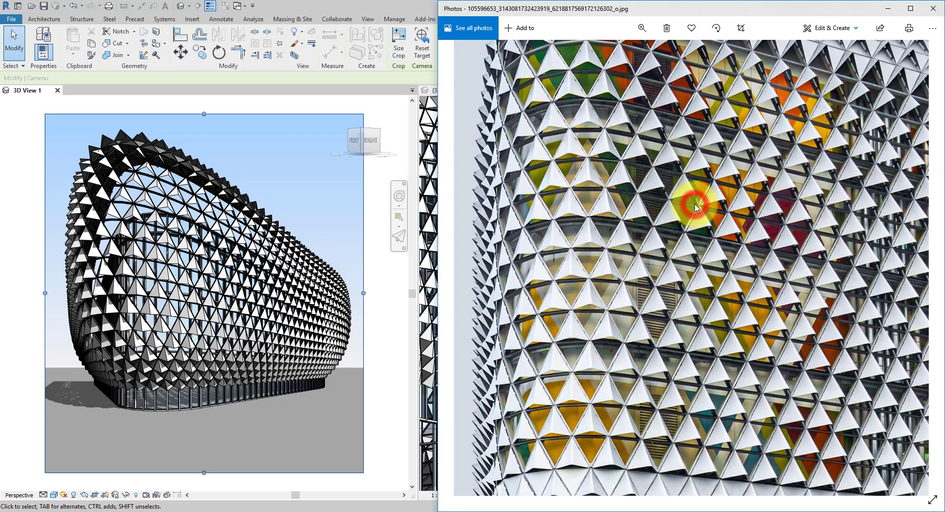
scroll(555, 224, down, 5)
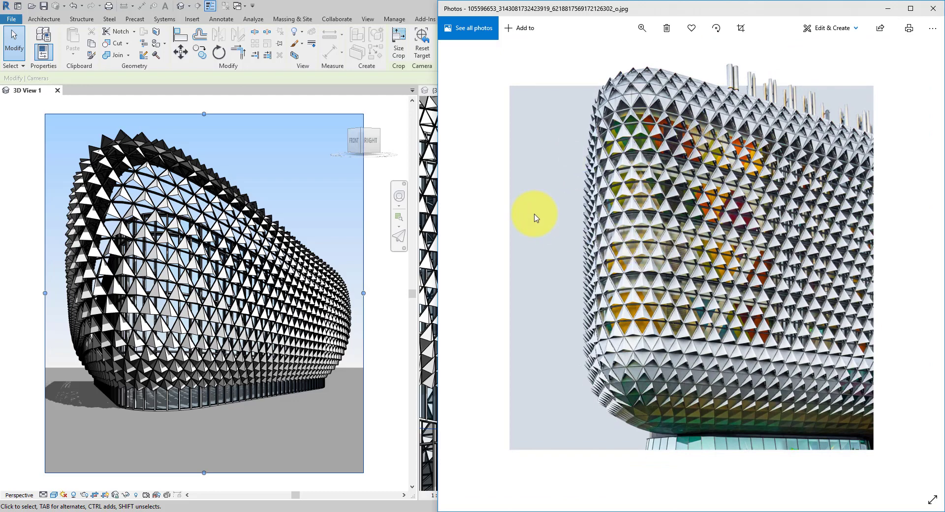
click(403, 7)
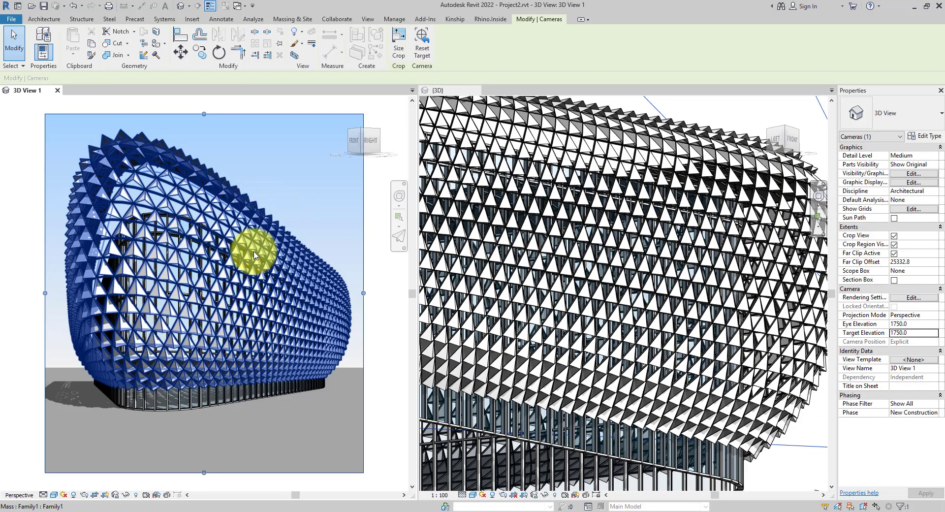
Examine the modelled triangular panel facade and the curtain wall behind it from several angles in the {3D} view
click(283, 157)
click(632, 232)
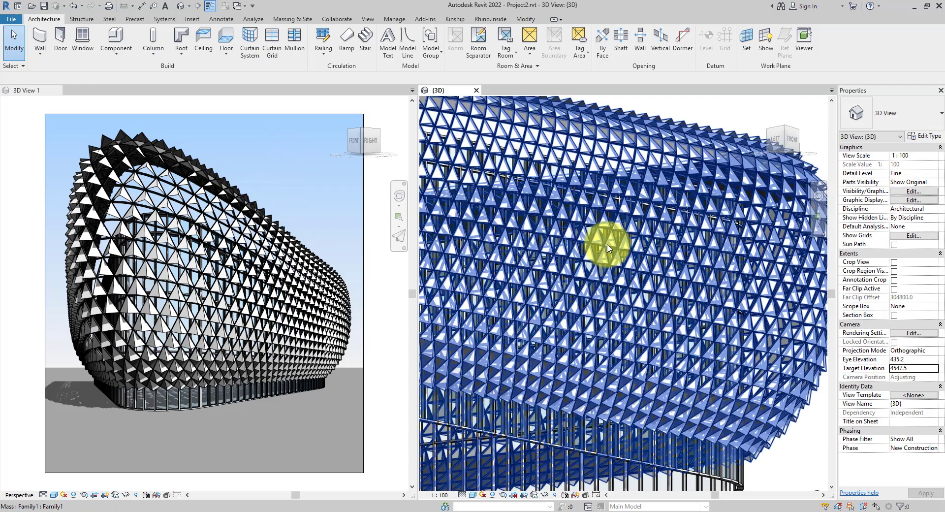
shift+middle_drag(755, 321, 626, 280)
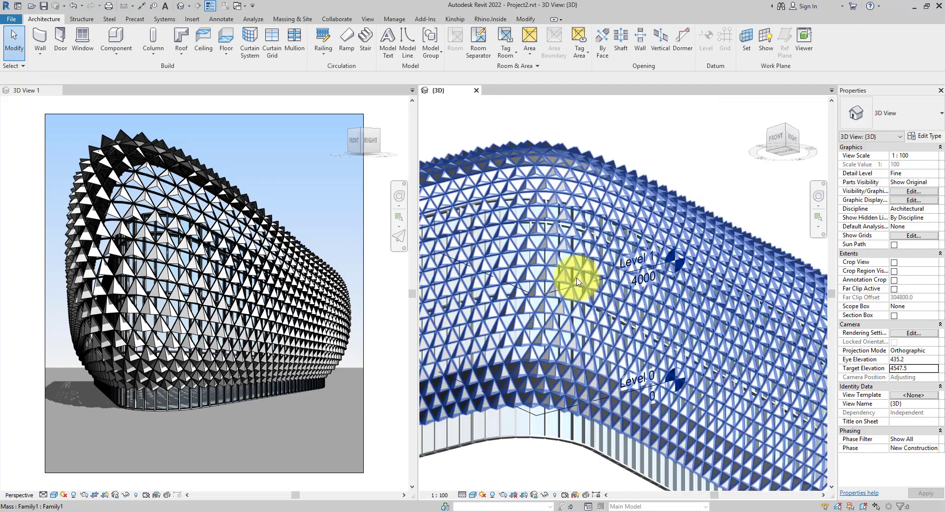
scroll(578, 282, up, 1)
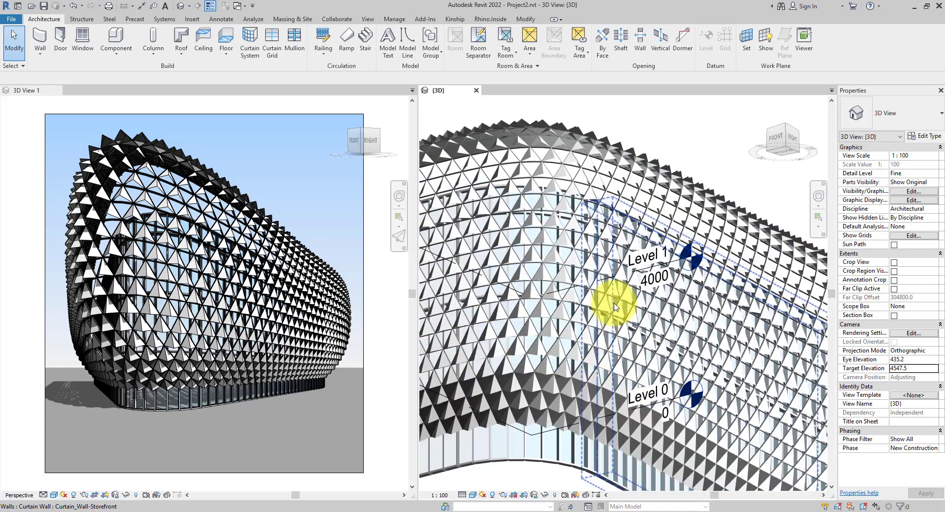
shift+middle_drag(614, 307, 614, 250)
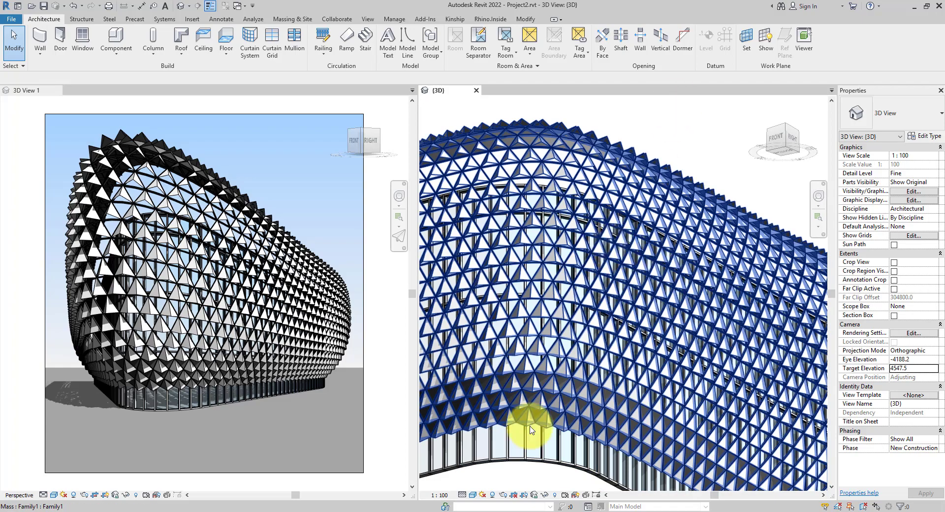
scroll(595, 351, up, 4)
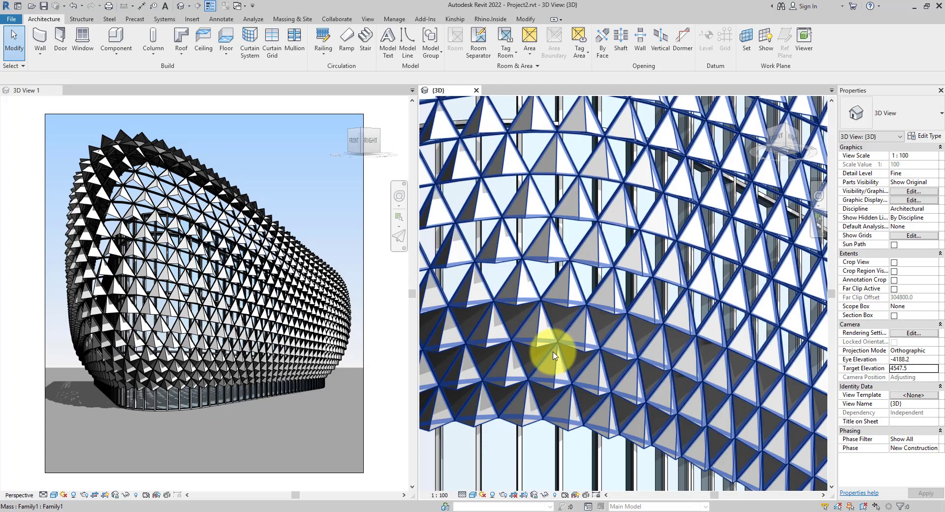
scroll(553, 352, down, 4)
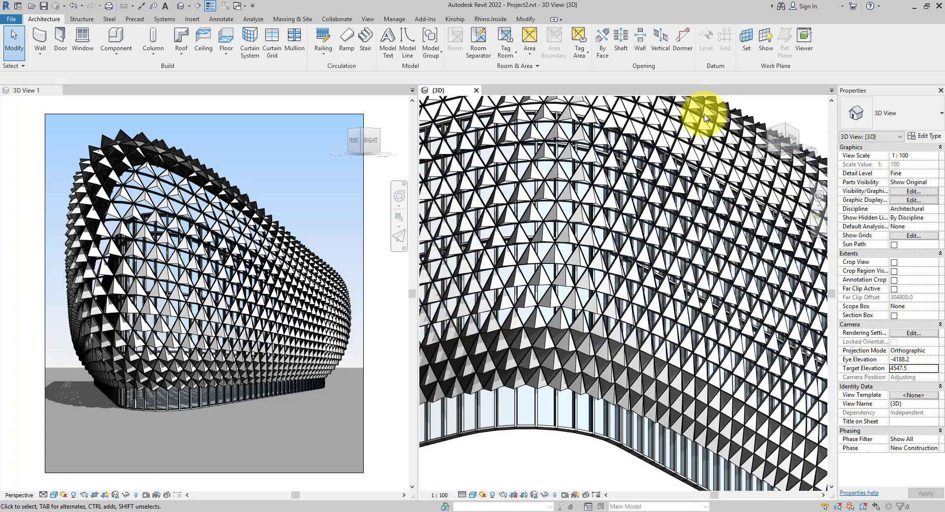
shift+middle_drag(727, 209, 658, 199)
scroll(658, 199, down, 3)
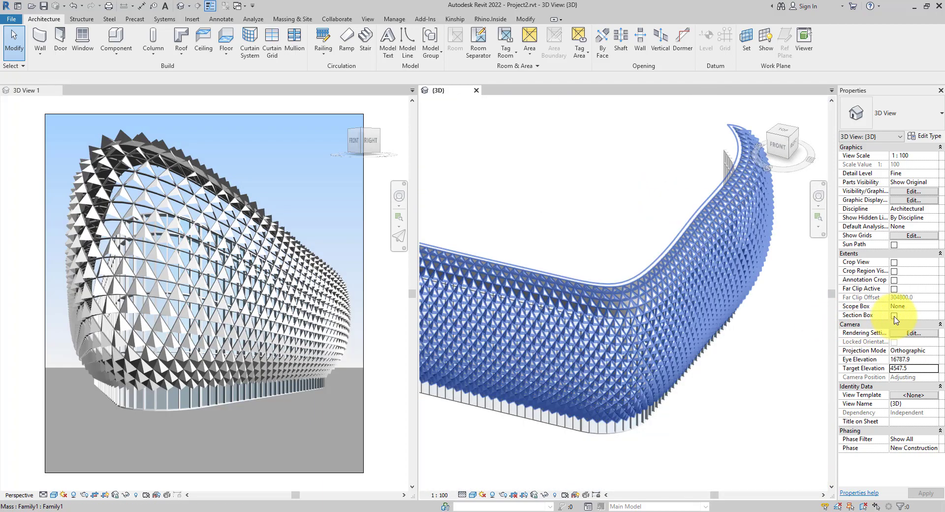
Enable the section box in the {3D} view and pull one side face inward to cut through the facade and curtain wall
click(894, 315)
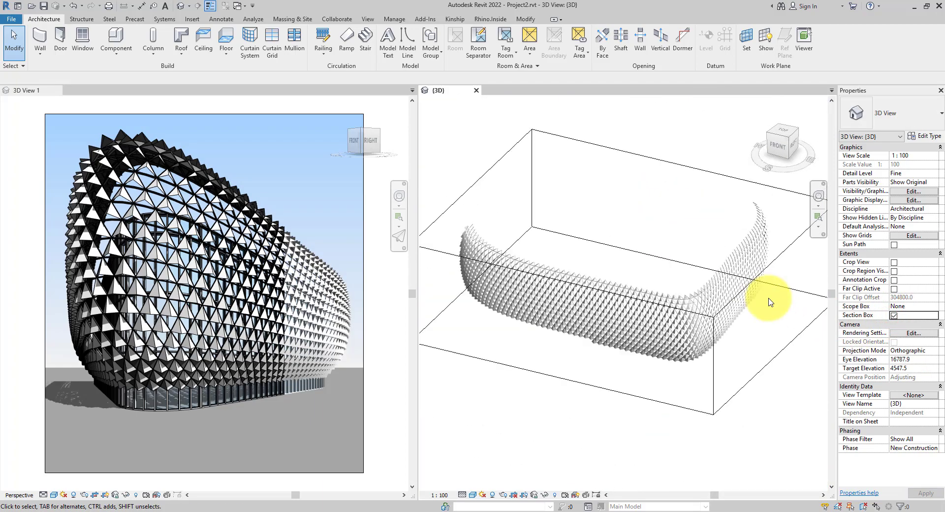
click(782, 251)
drag(774, 308, 682, 284)
click(721, 357)
scroll(642, 303, up, 5)
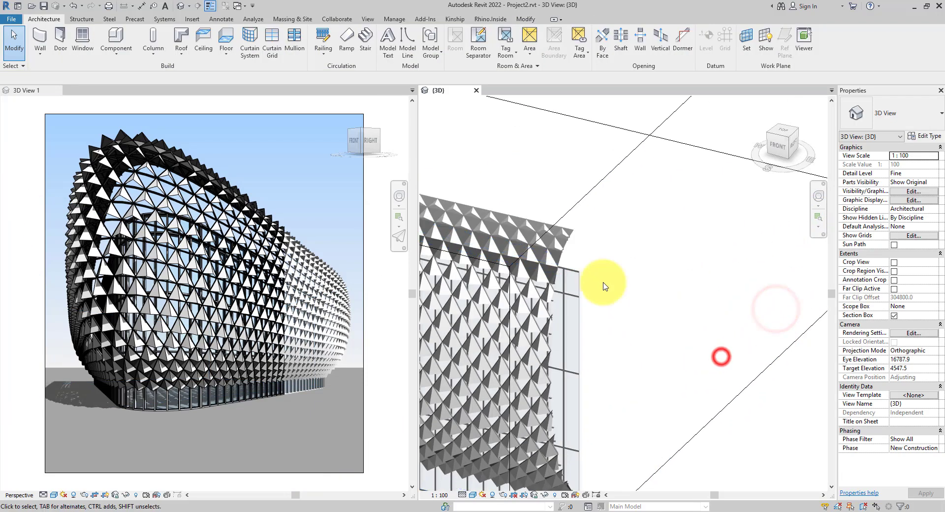
scroll(605, 286, up, 4)
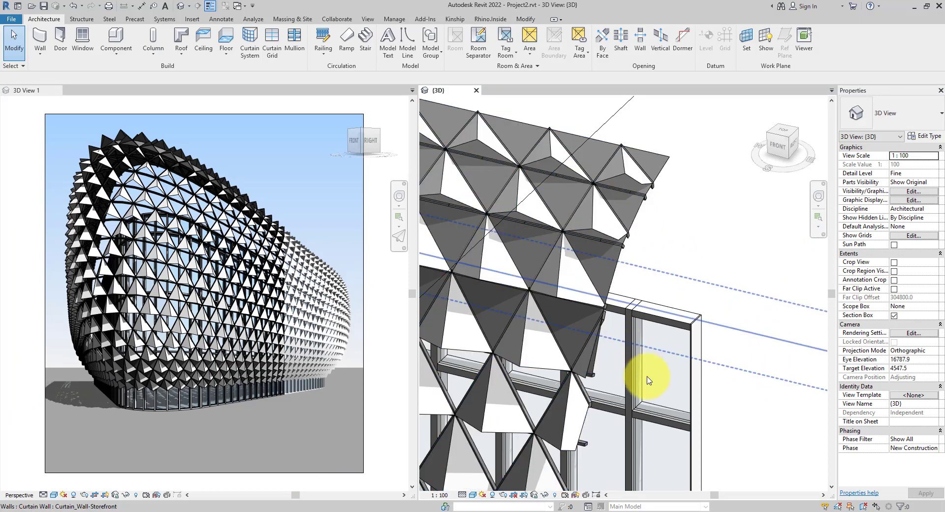
middle_drag(657, 383, 697, 222)
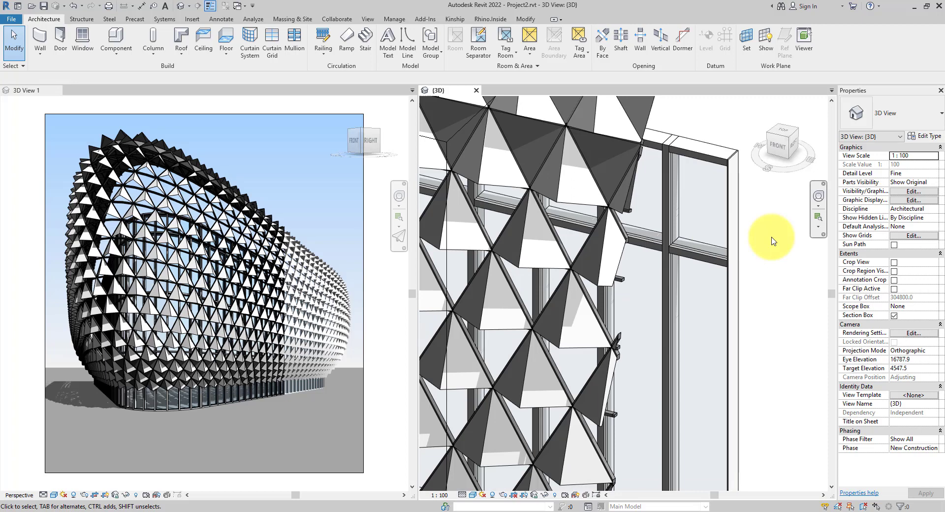
Increase the Offset type parameter of the triangular curtain panel so the pyramids project further
click(556, 199)
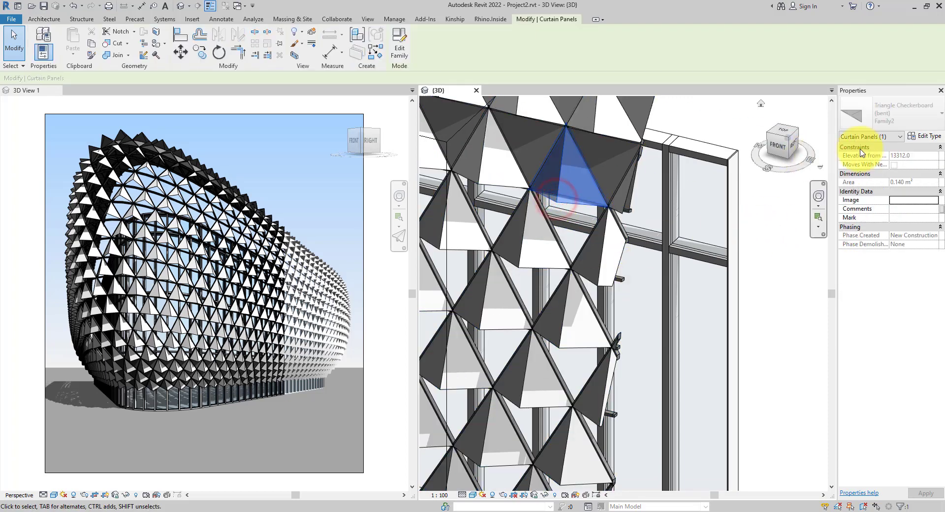
click(918, 138)
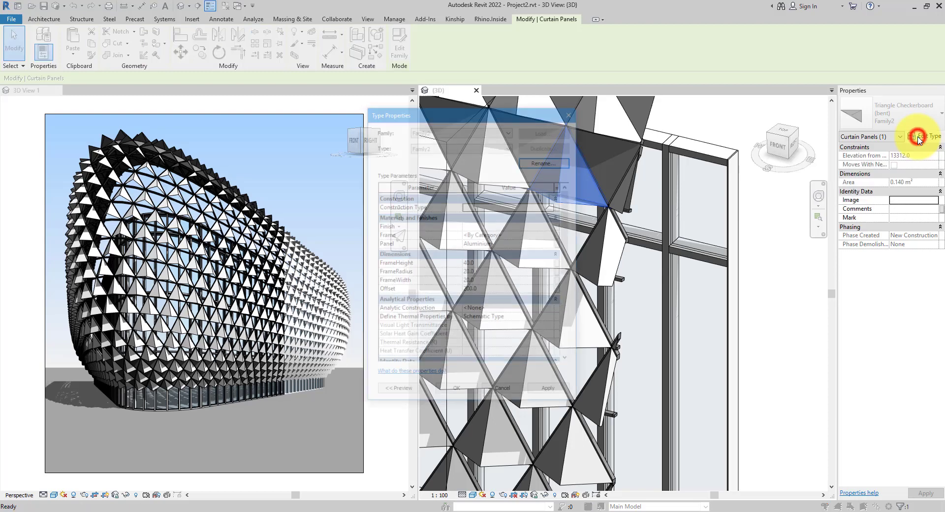
drag(514, 112, 801, 122)
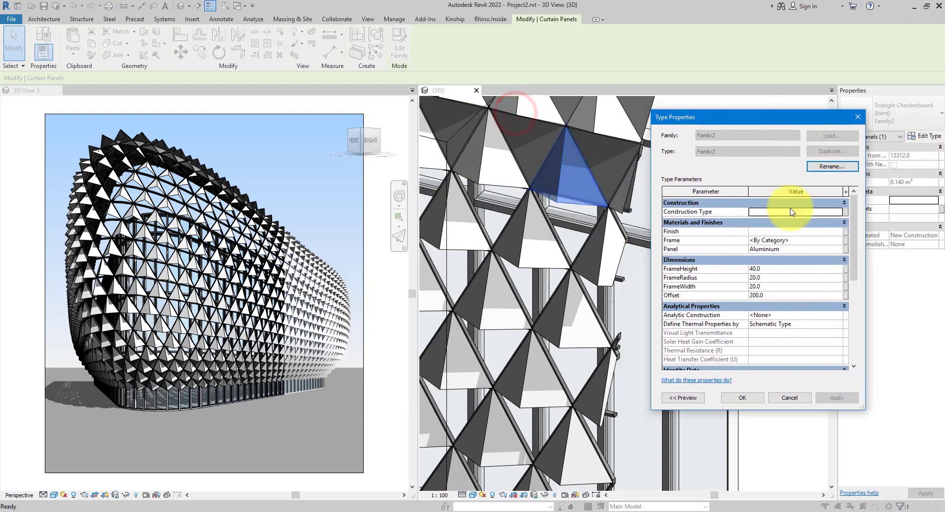
click(700, 241)
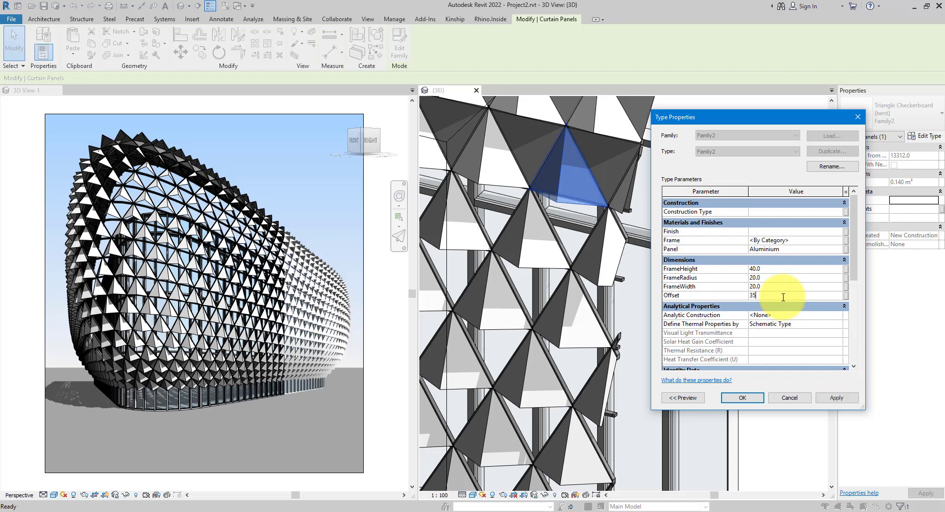
key(Return)
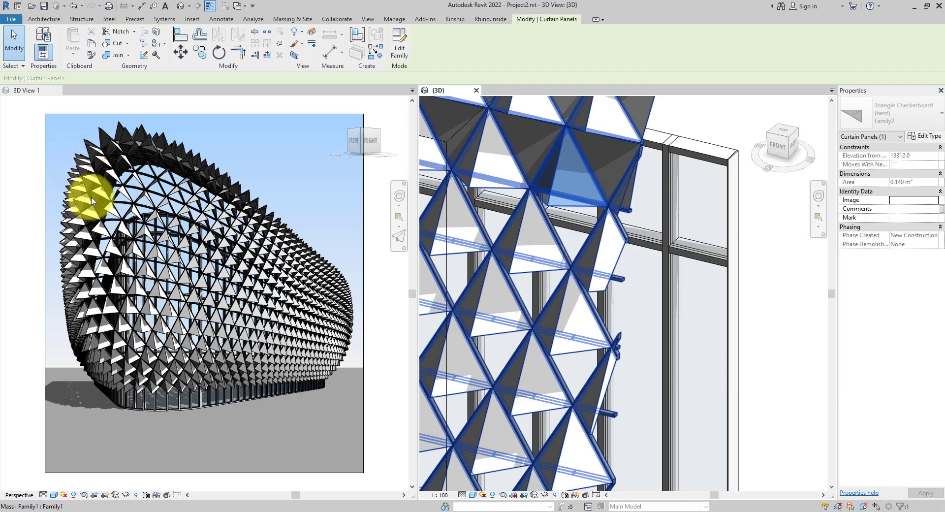
click(53, 192)
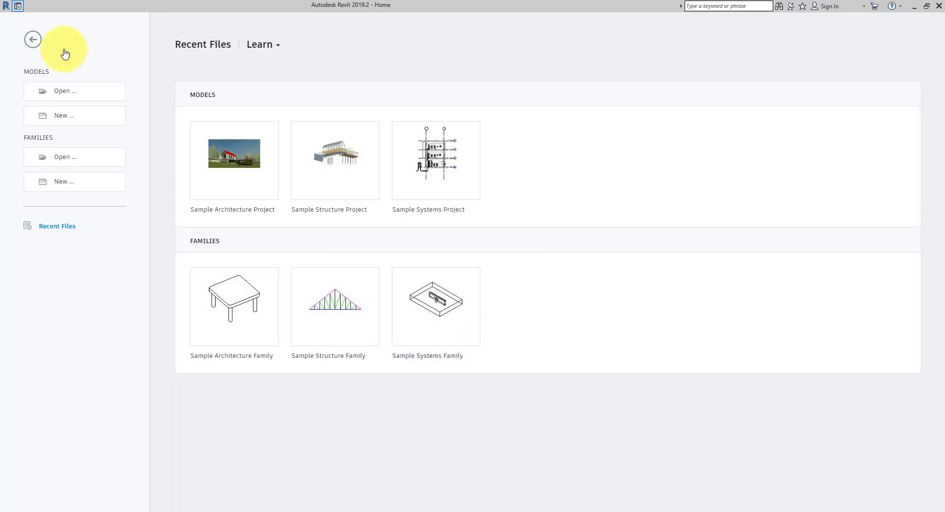
Create a new conceptual mass family from the Metric Mass.rft template in the Conceptual Mass folder
click(34, 37)
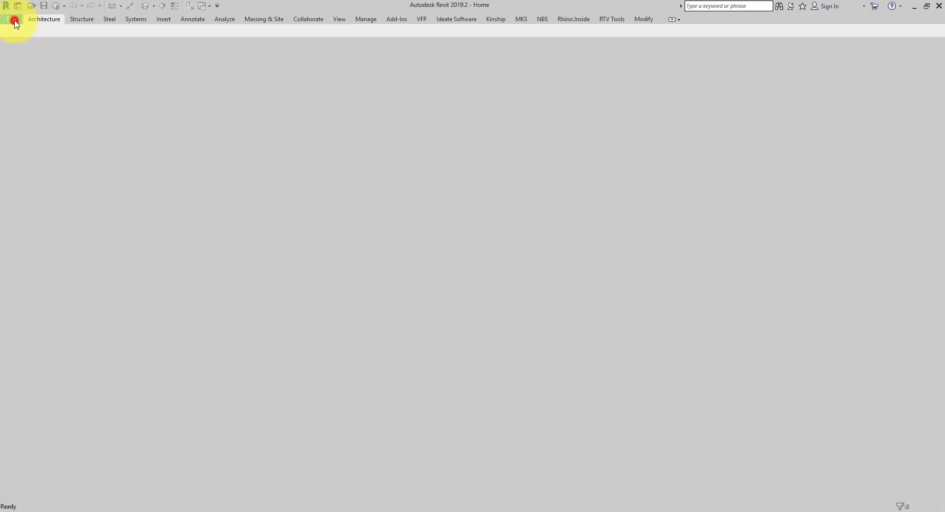
click(14, 20)
click(60, 57)
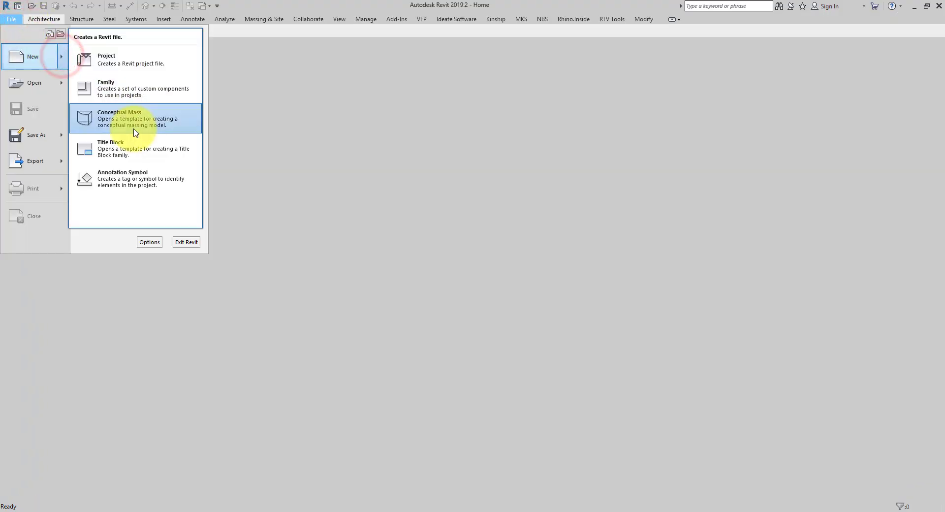
click(164, 122)
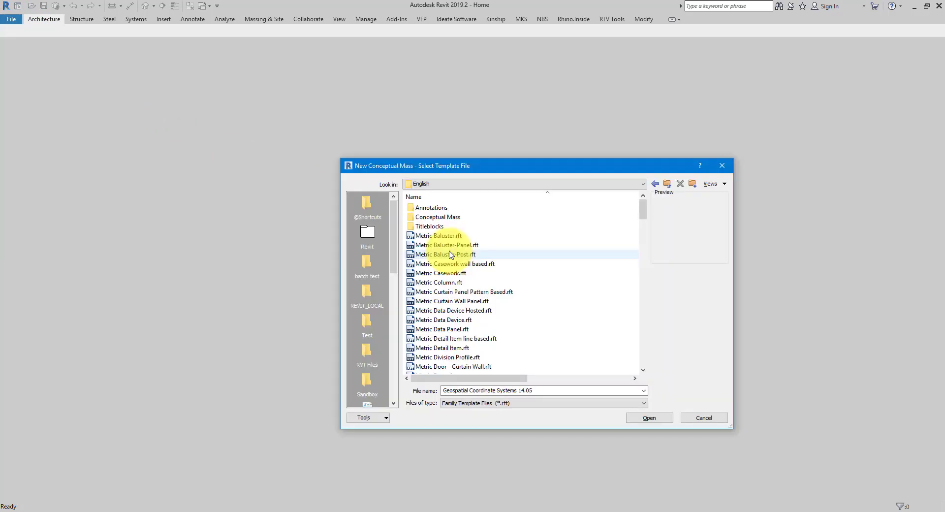
double_click(447, 217)
click(433, 207)
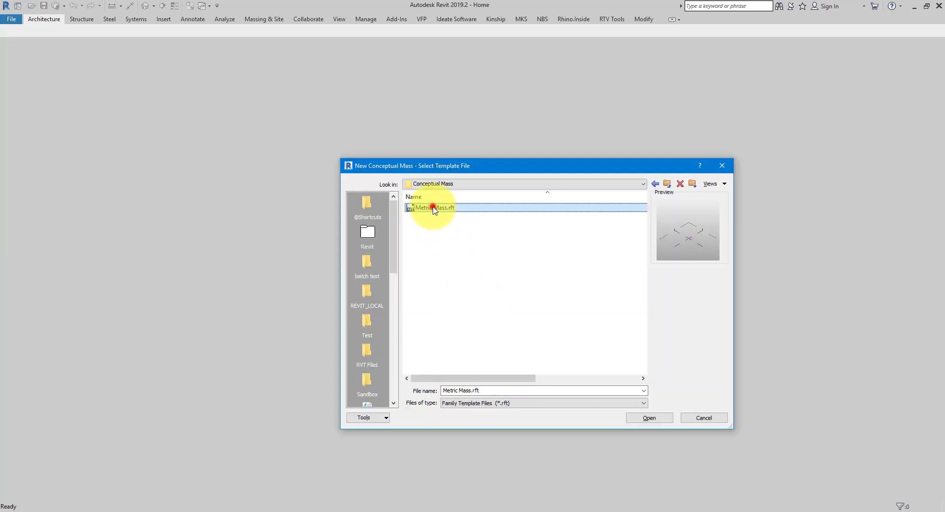
click(649, 418)
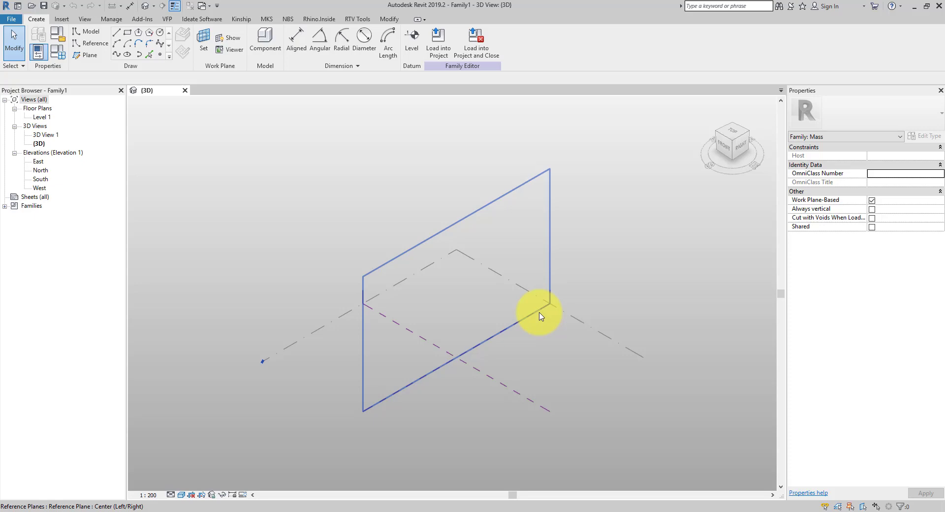
Draw an open 12-point model spline on Level 1, with rounded corners and curled-in ends, following the building outline in the reference photo
scroll(449, 315, up, 4)
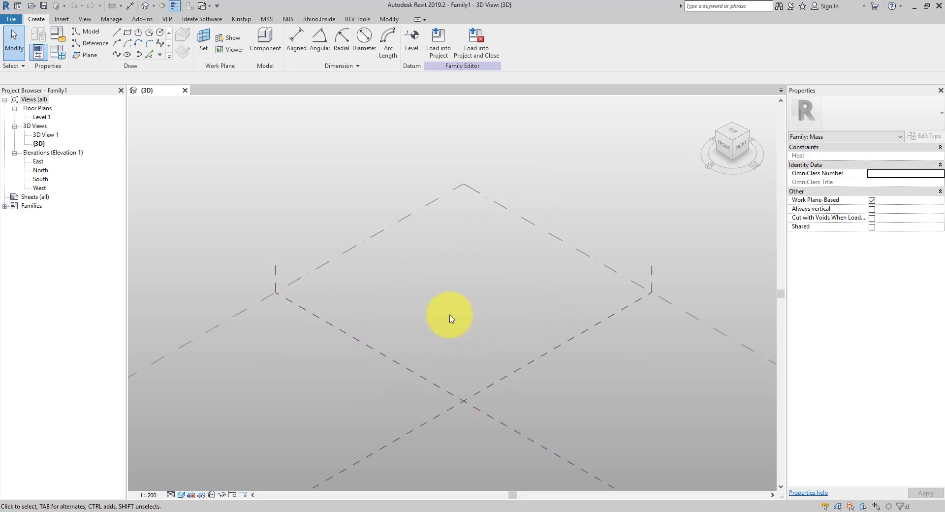
click(253, 509)
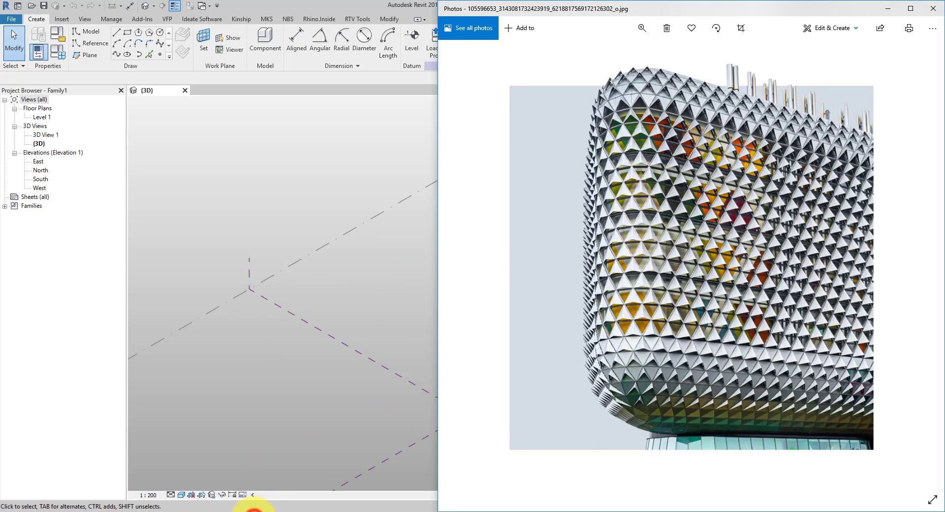
click(401, 79)
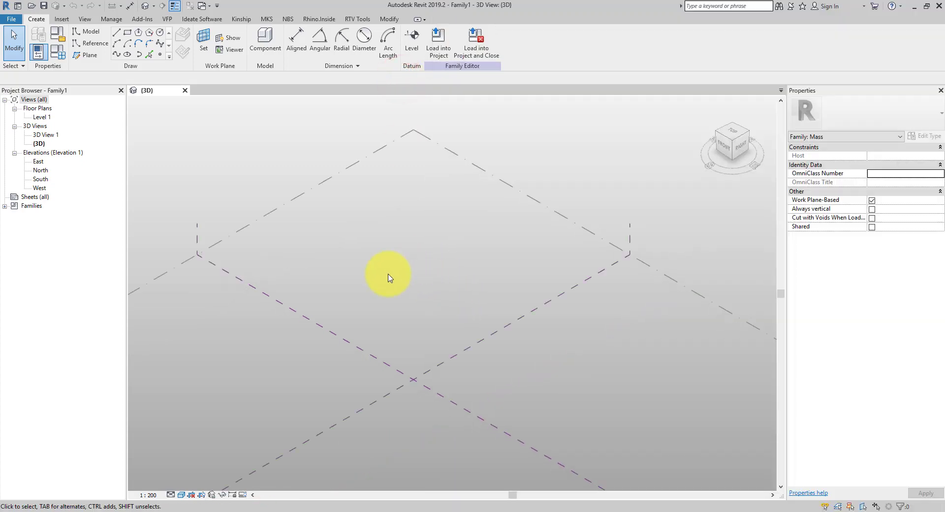
scroll(389, 277, up, 2)
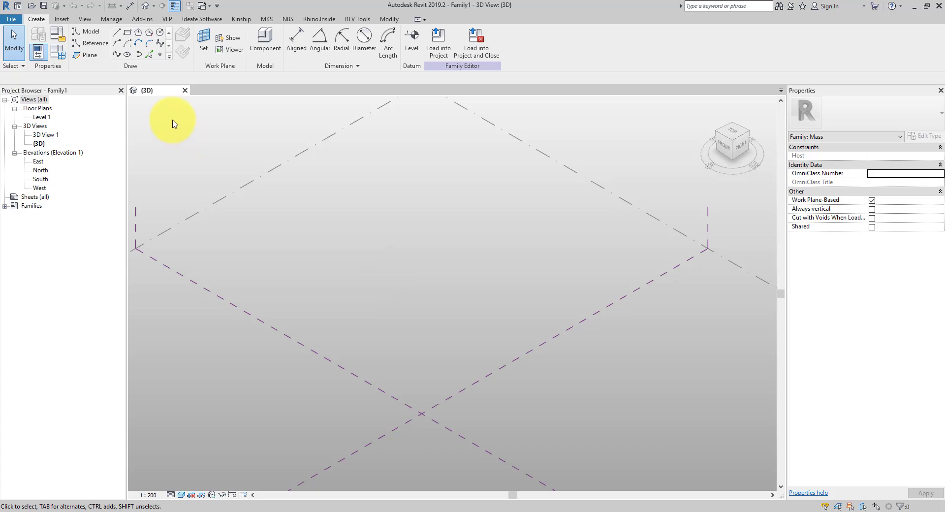
click(86, 32)
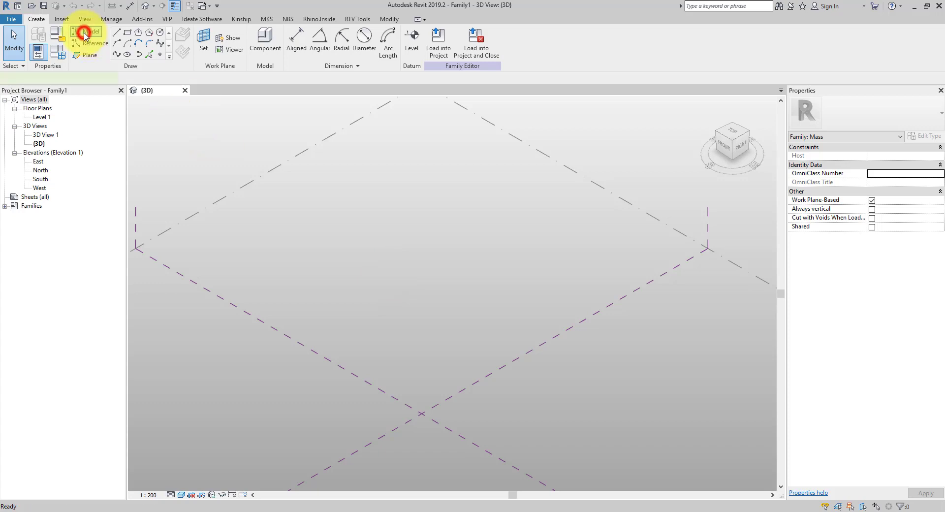
click(117, 55)
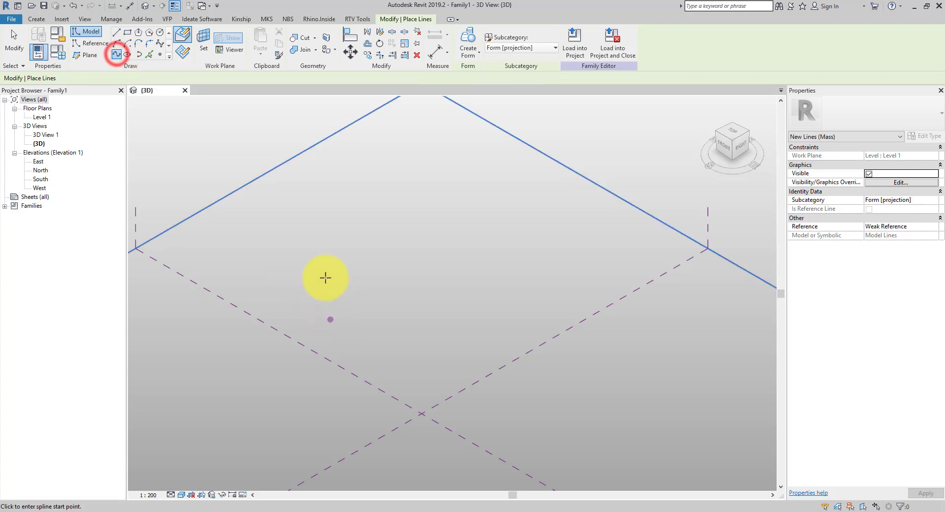
click(324, 252)
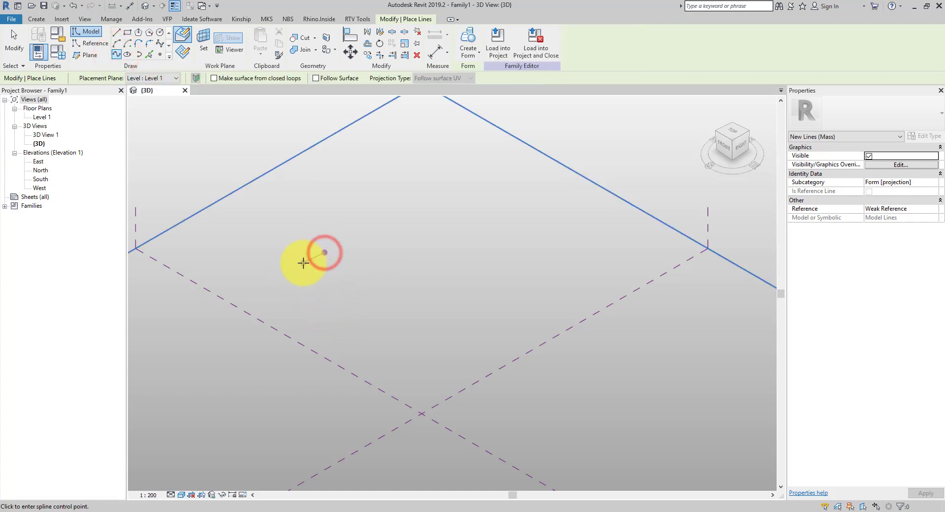
click(302, 265)
click(300, 279)
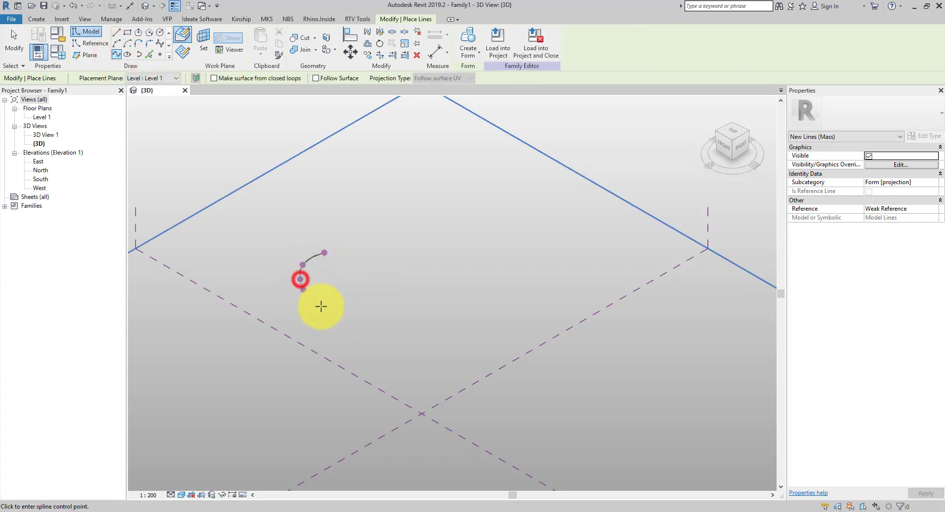
click(321, 306)
click(369, 334)
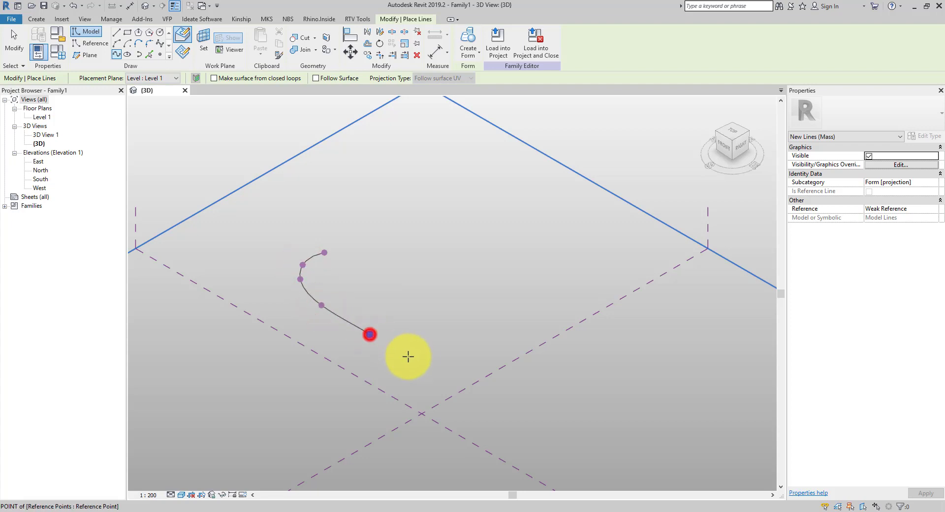
click(425, 363)
click(444, 368)
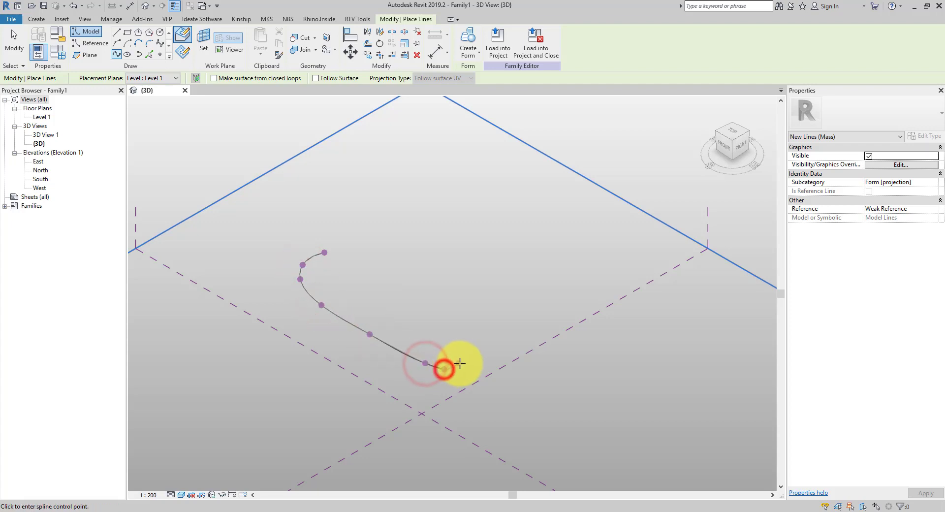
click(460, 363)
click(498, 338)
click(537, 311)
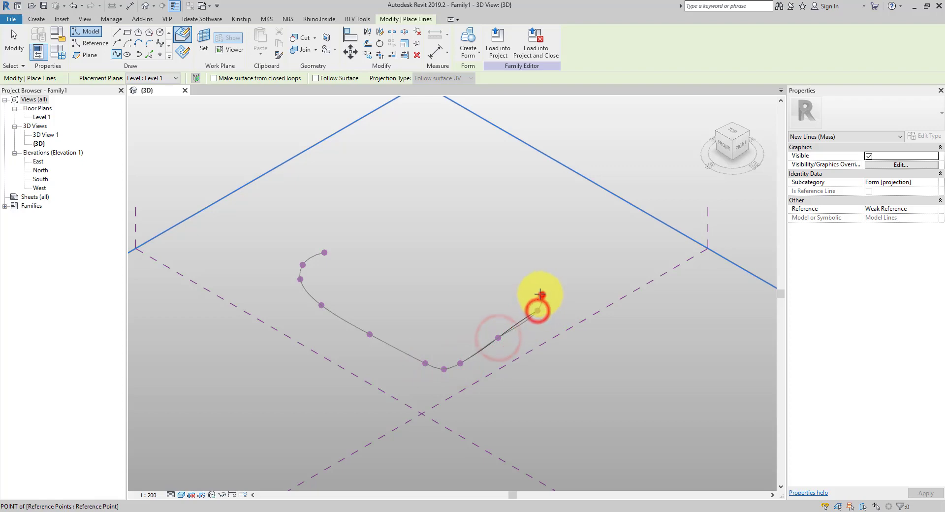
click(541, 294)
click(531, 288)
click(14, 56)
Shift the spline's reference point midway along its shorter straight side slightly outward to straighten that side of the curve
click(528, 322)
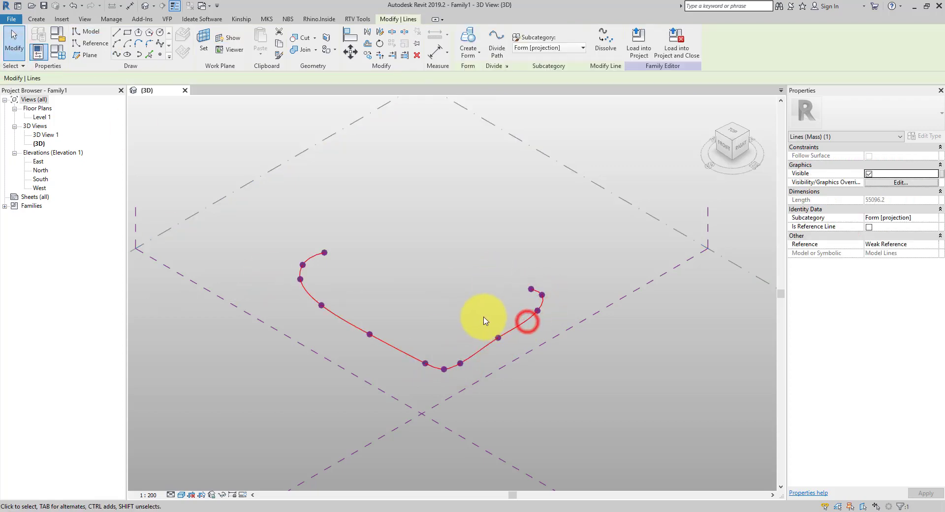
drag(483, 317, 527, 355)
scroll(500, 346, up, 1)
scroll(501, 347, up, 3)
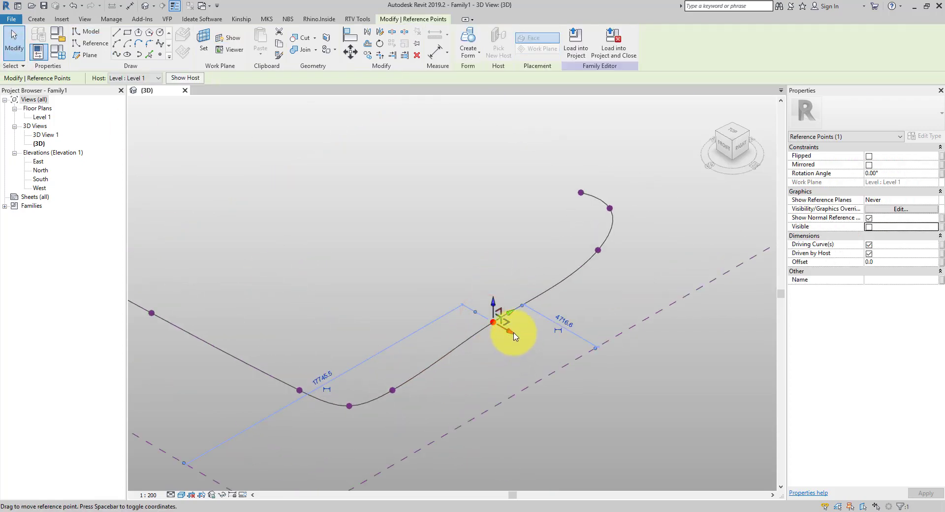
drag(518, 336, 520, 336)
click(491, 269)
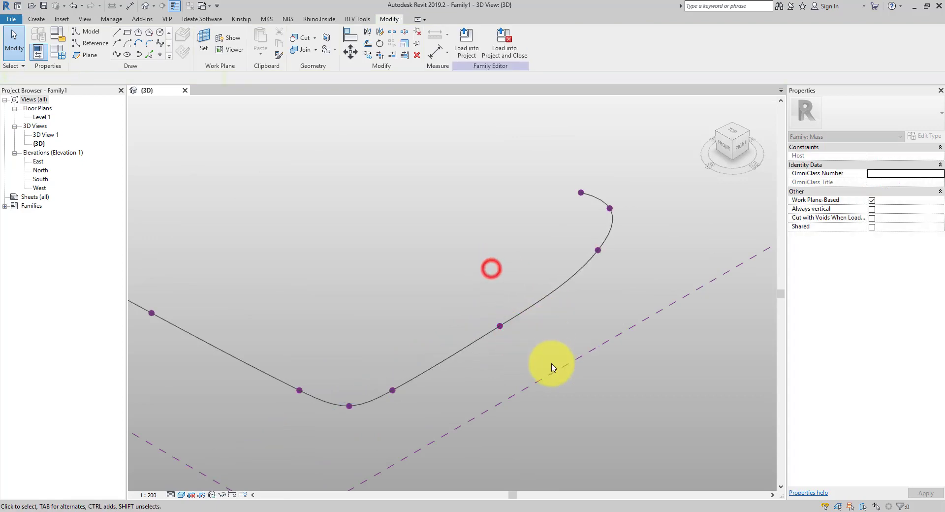
scroll(552, 364, down, 2)
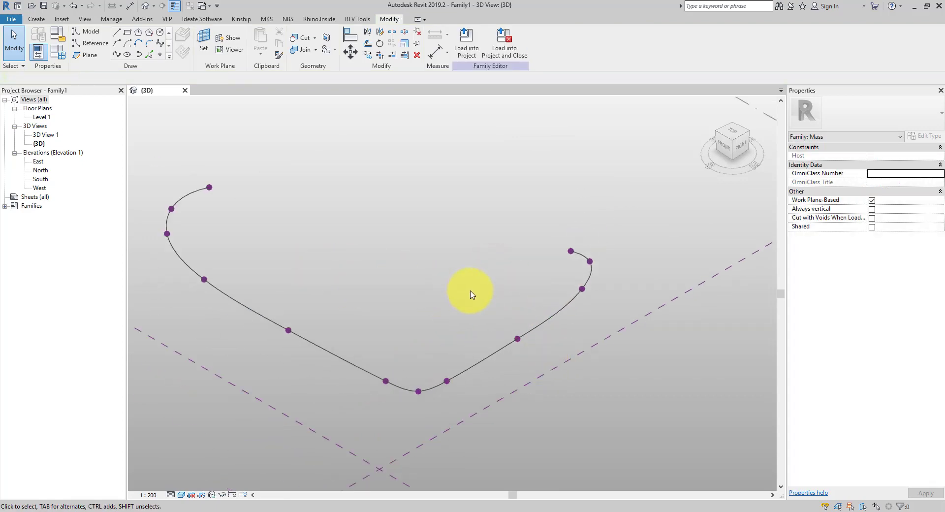
scroll(470, 290, down, 1)
Create a vertical surface form from the spline
click(537, 311)
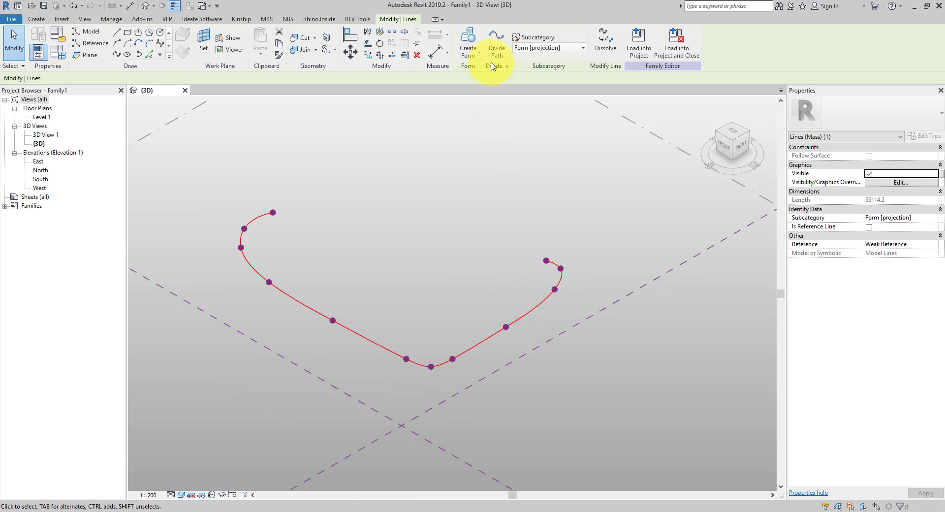
click(468, 36)
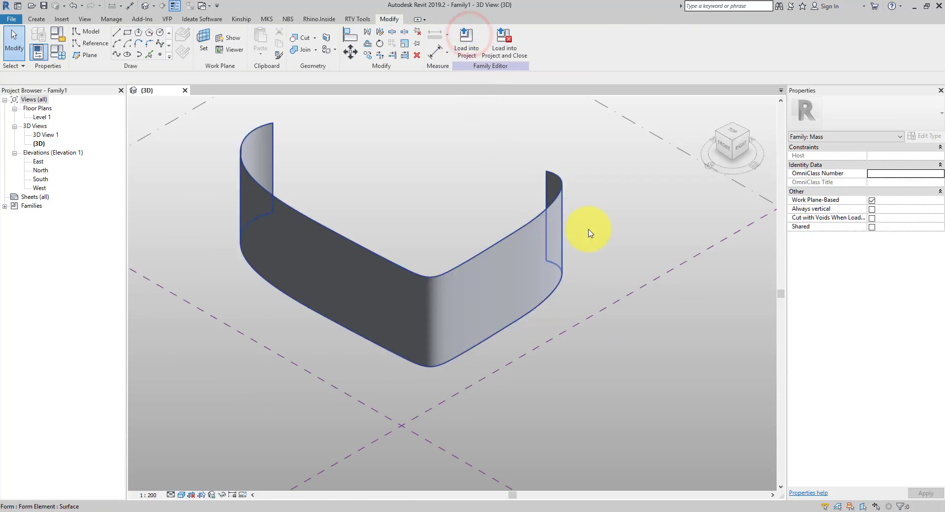
shift+middle_drag(590, 233, 431, 199)
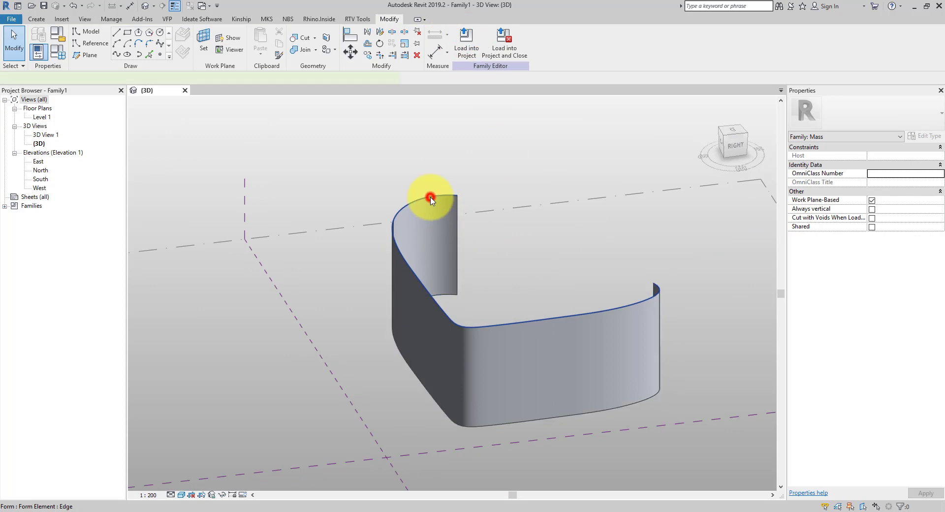
Try to move the surface form's top edge vertically
click(431, 200)
shift+middle_drag(544, 308, 559, 264)
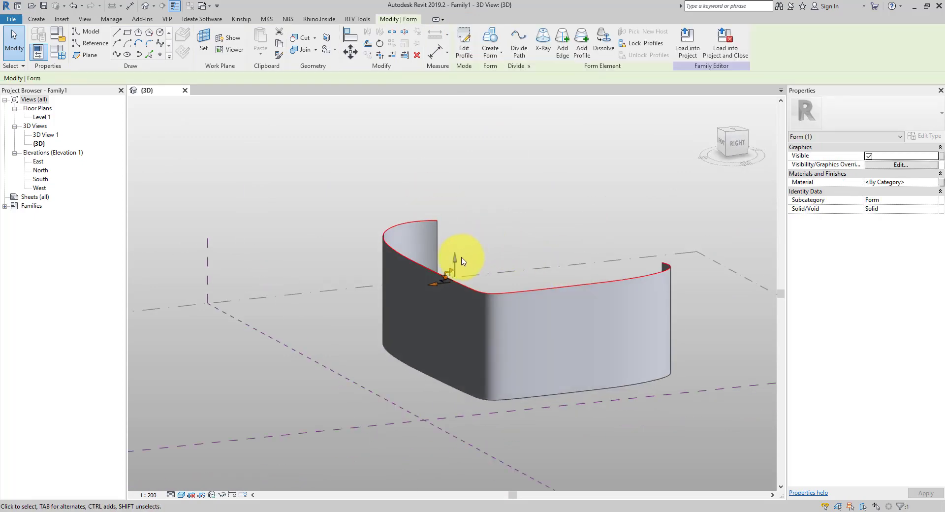
mouse_move(462, 261)
mouse_down()
mouse_move(455, 302)
mouse_move(451, 190)
mouse_move(464, 260)
mouse_up()
click(499, 248)
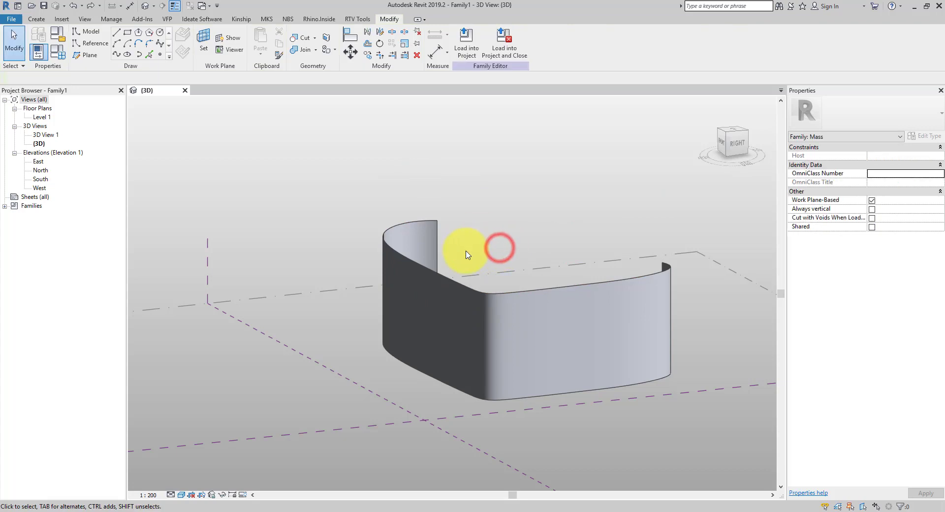
Turn on X-Ray for the surface form and add a profile at its mid-height
shift+middle_drag(456, 266, 717, 317)
click(688, 298)
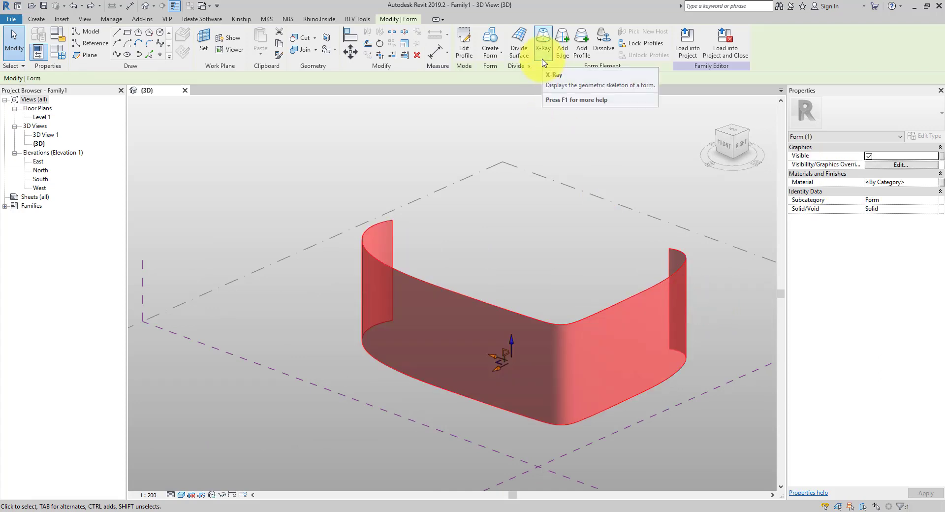
click(543, 58)
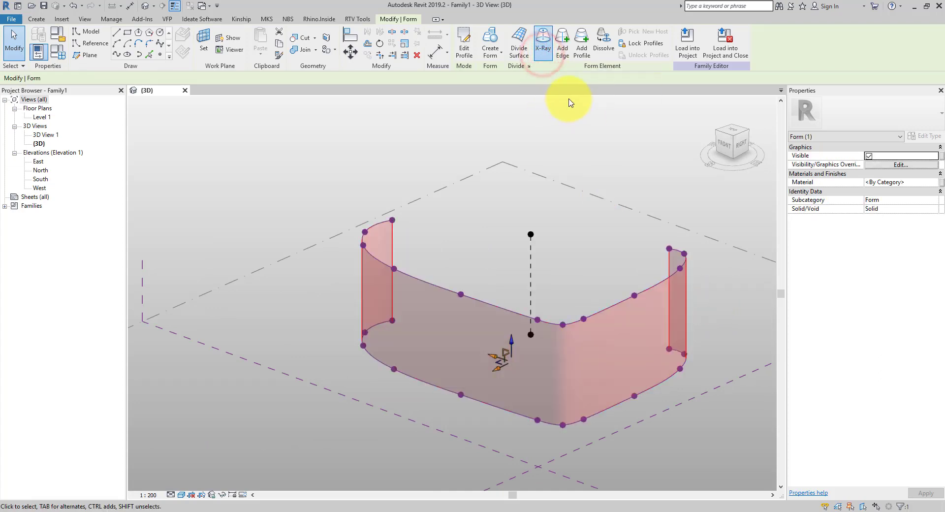
click(583, 58)
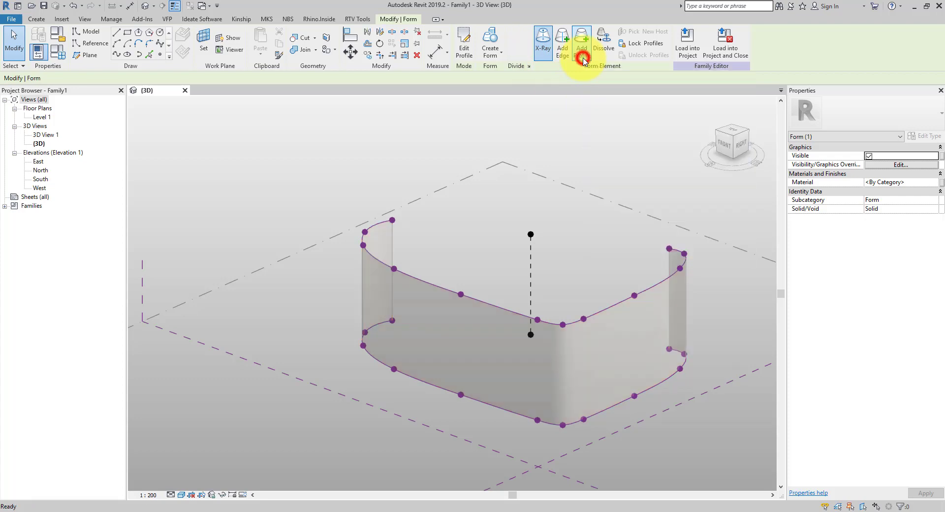
click(686, 312)
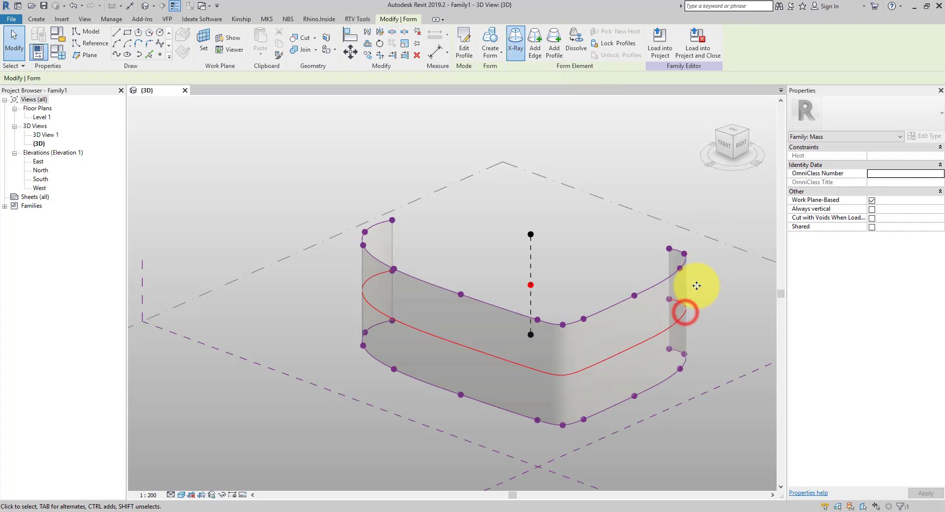
Add two more profiles to the form, one midway above and one midway below the middle profile
click(556, 49)
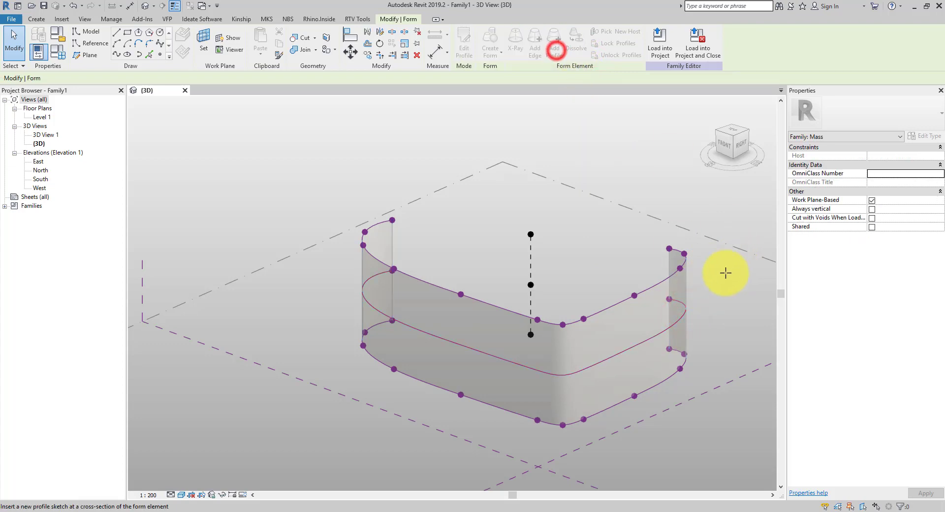
click(687, 284)
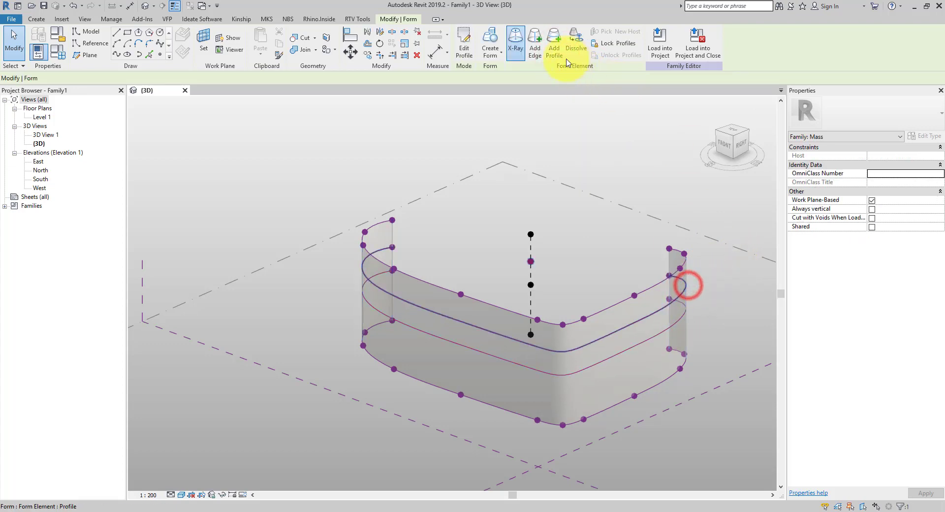
click(554, 50)
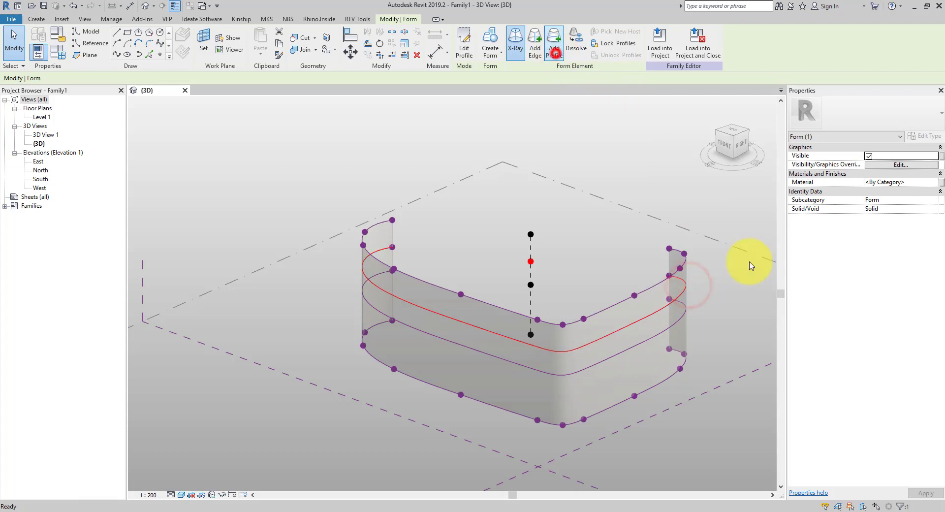
click(686, 331)
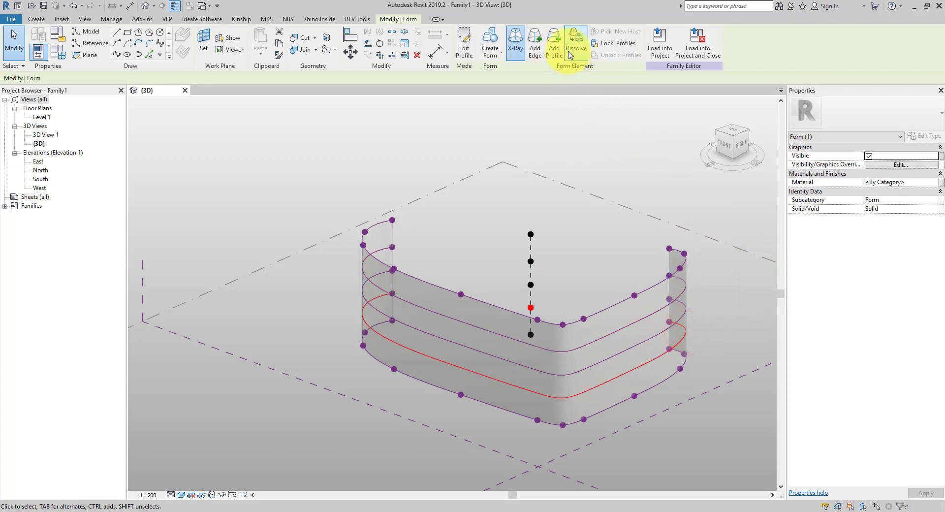
Add a profile just below the form's top edge and another just above its bottom edge
click(570, 52)
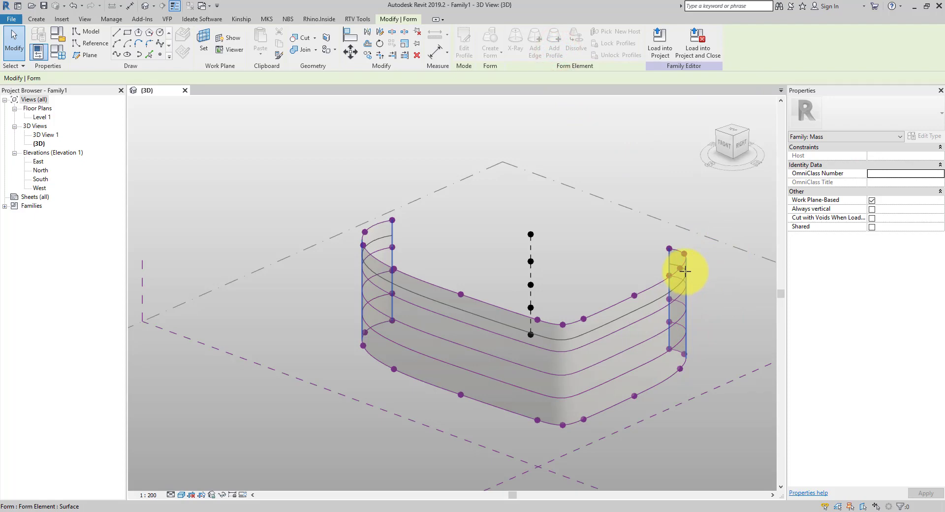
click(684, 268)
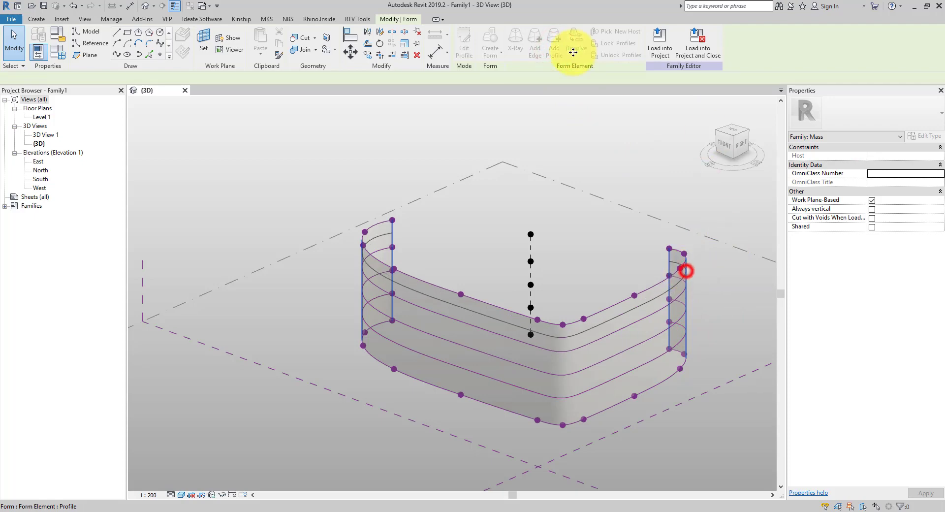
click(554, 47)
scroll(706, 339, up, 1)
scroll(706, 339, up, 2)
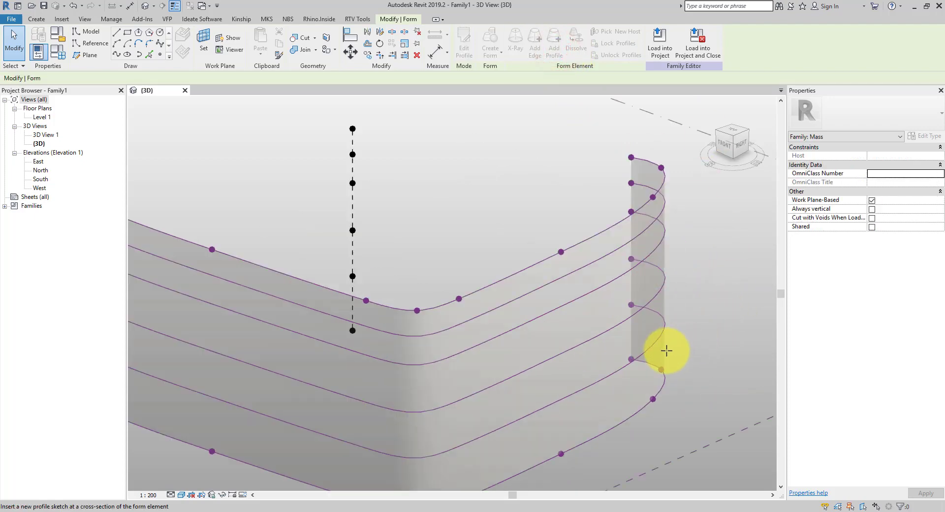
click(664, 349)
click(674, 317)
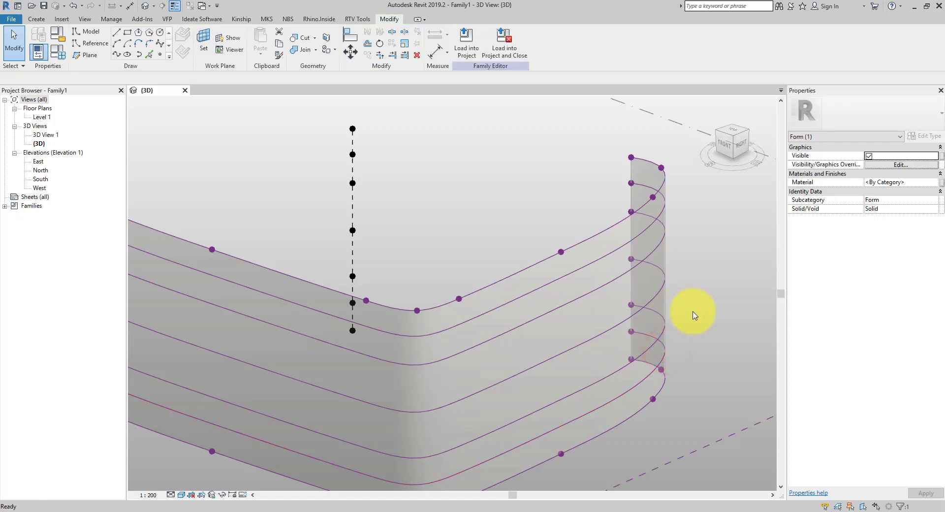
scroll(686, 310, down, 2)
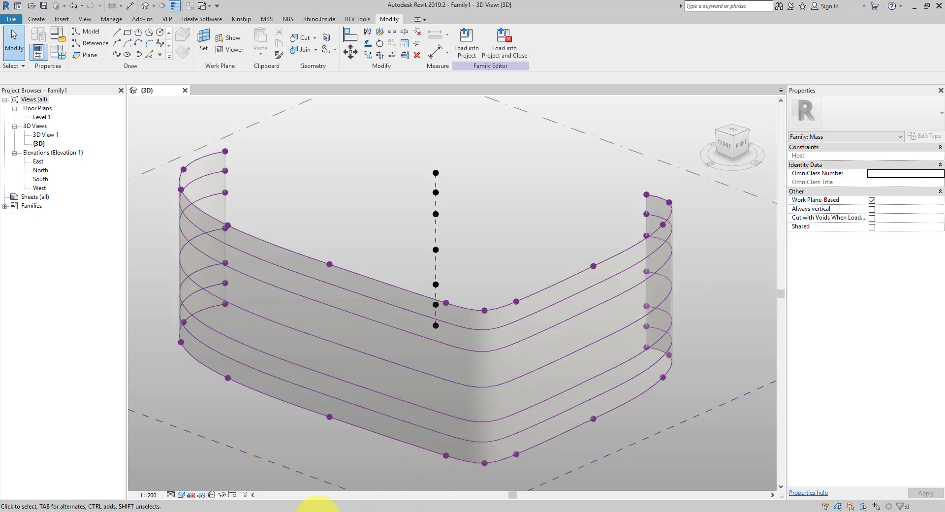
Examine the rounded lower edge of the facade in the reference photo and return to the mass model
mouse_move(270, 509)
click(255, 479)
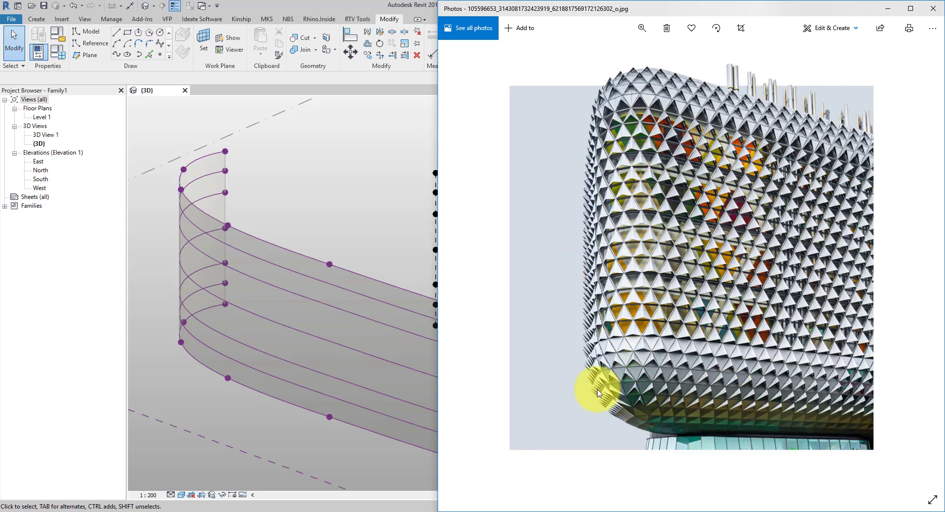
click(399, 6)
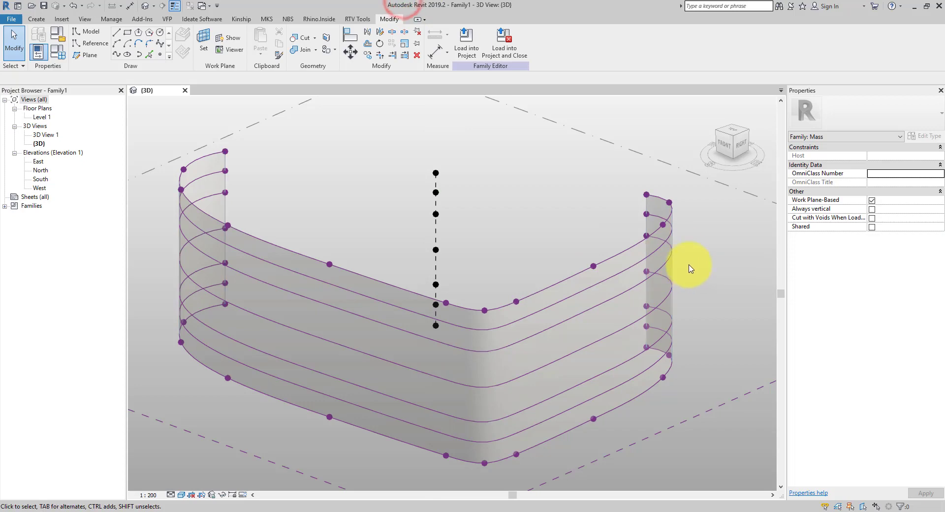
click(635, 244)
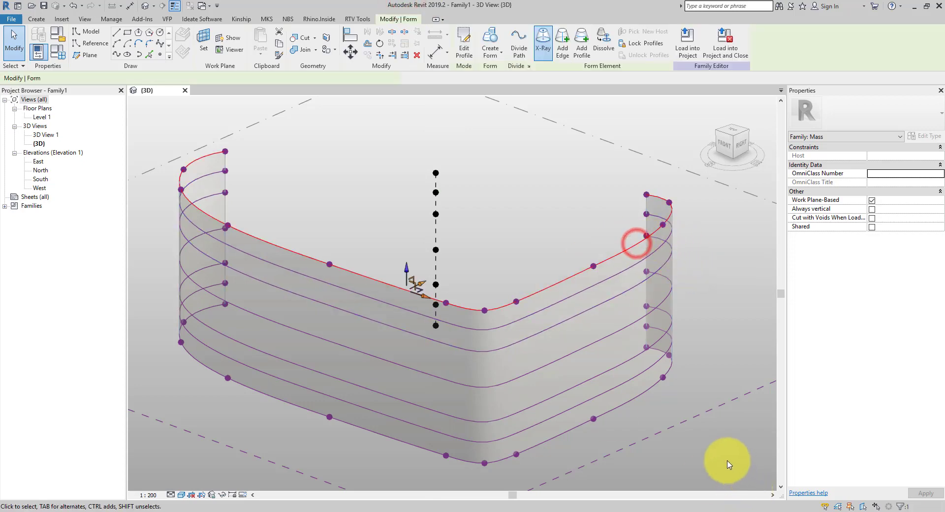
ctrl+click(651, 393)
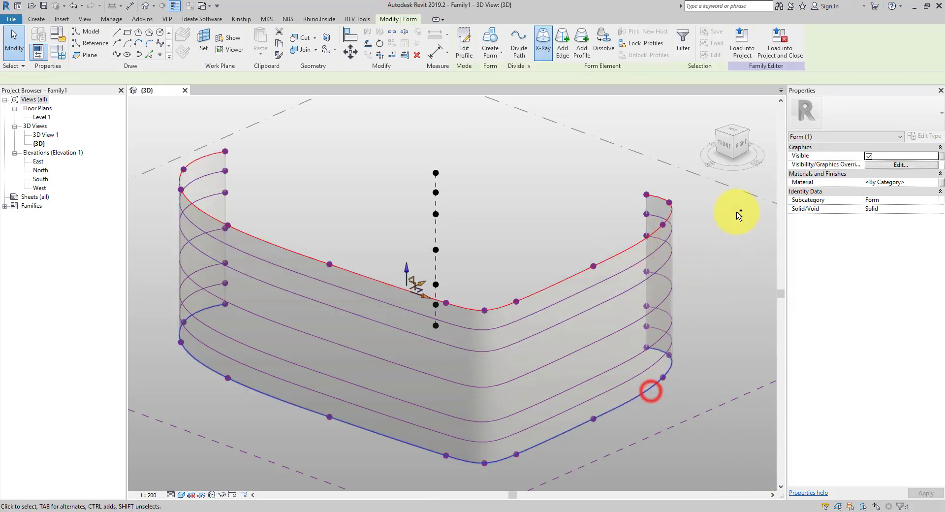
shift+middle_drag(724, 227, 686, 289)
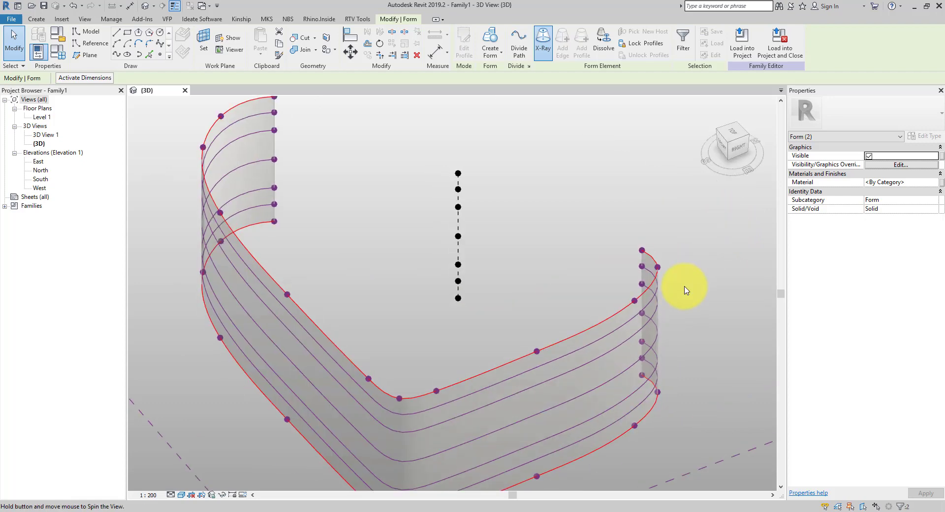
click(733, 138)
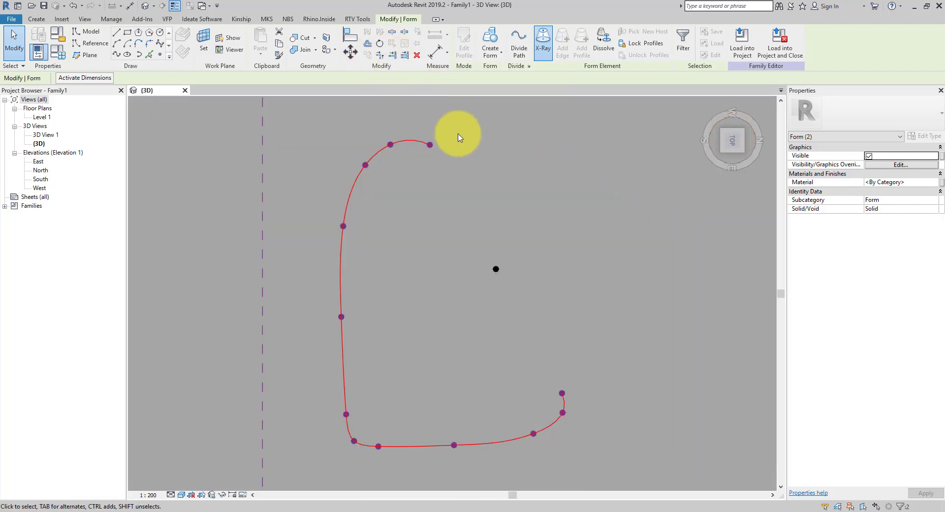
shift+middle_drag(521, 269, 559, 171)
click(559, 171)
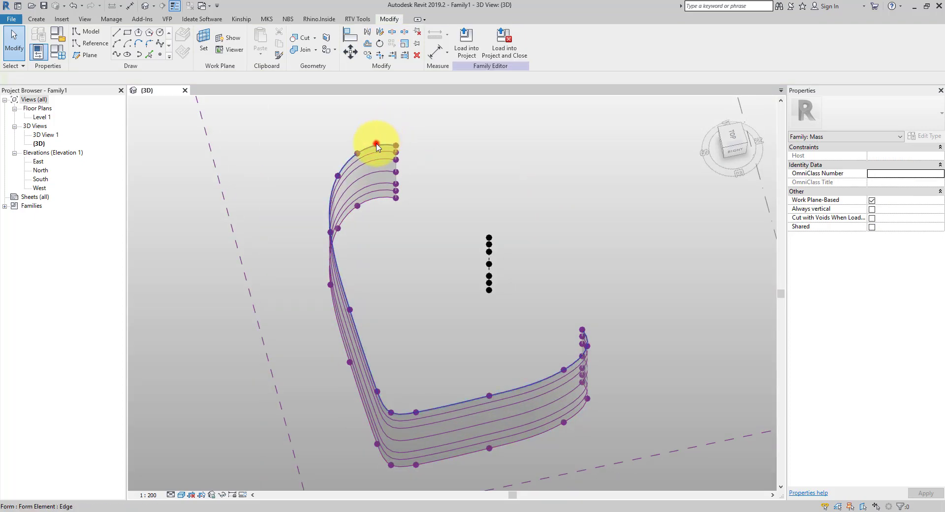
click(376, 145)
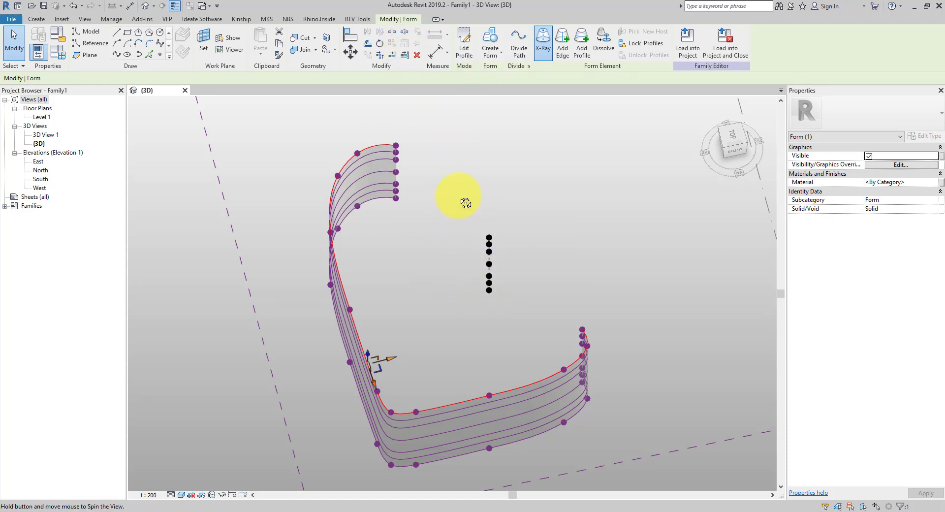
shift+middle_drag(462, 197, 551, 192)
click(551, 189)
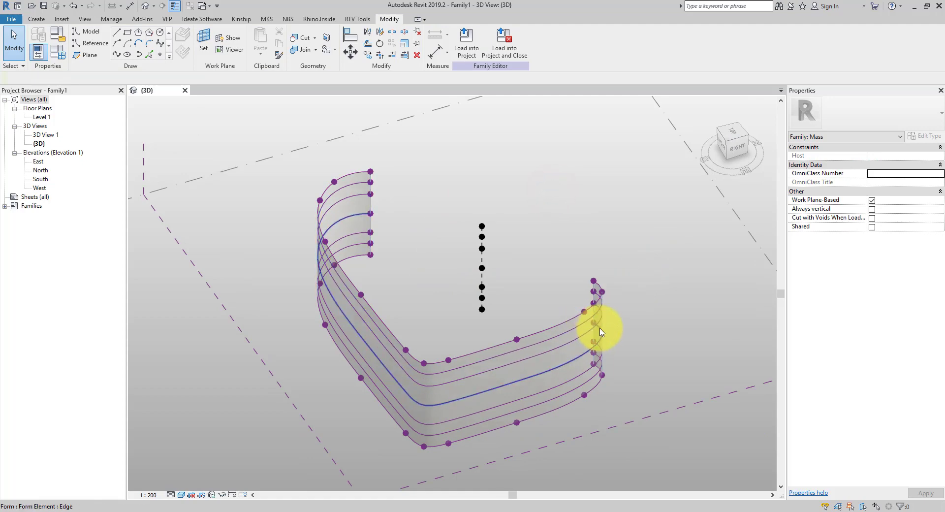
Dissolve the surface form back into its individual profile curves
click(601, 325)
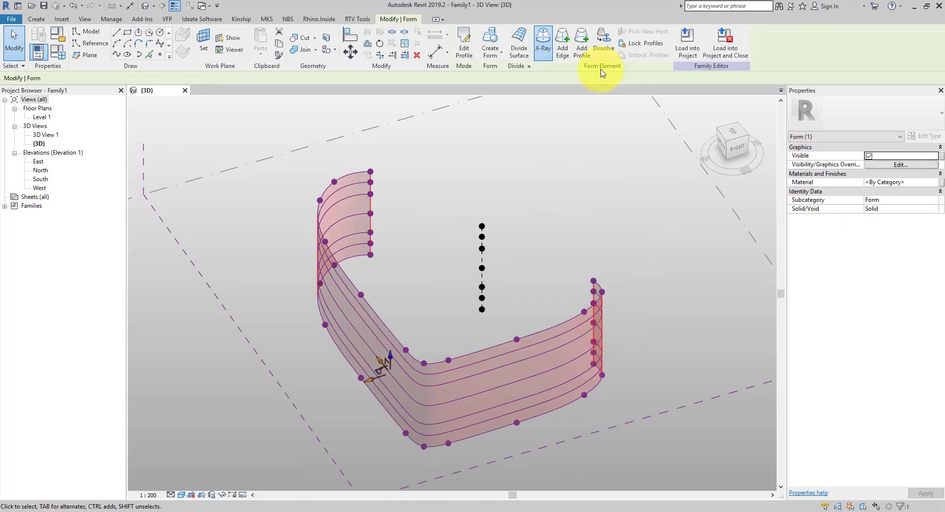
click(606, 56)
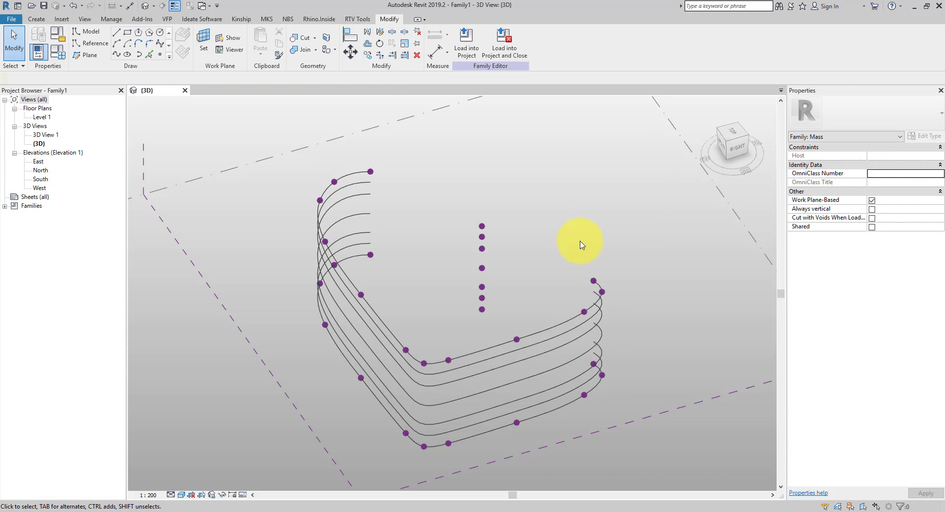
drag(556, 301, 555, 389)
click(358, 171)
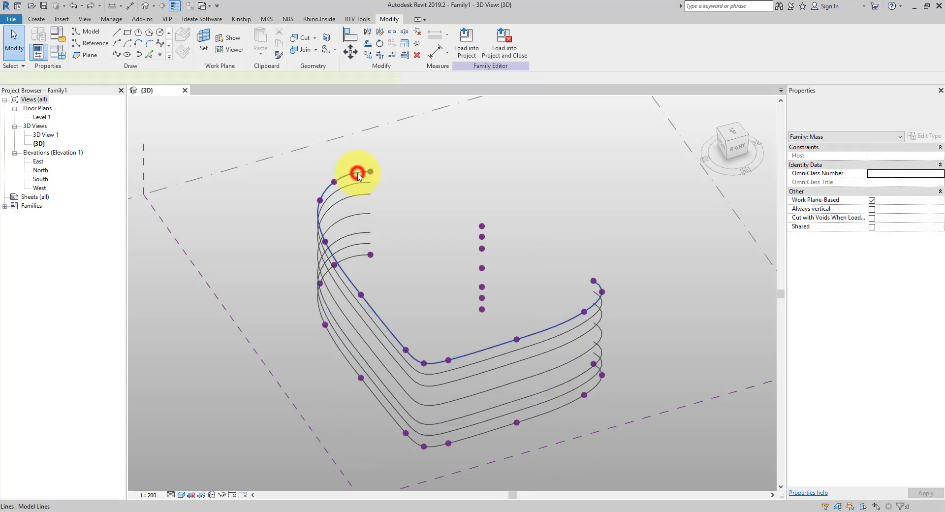
click(729, 135)
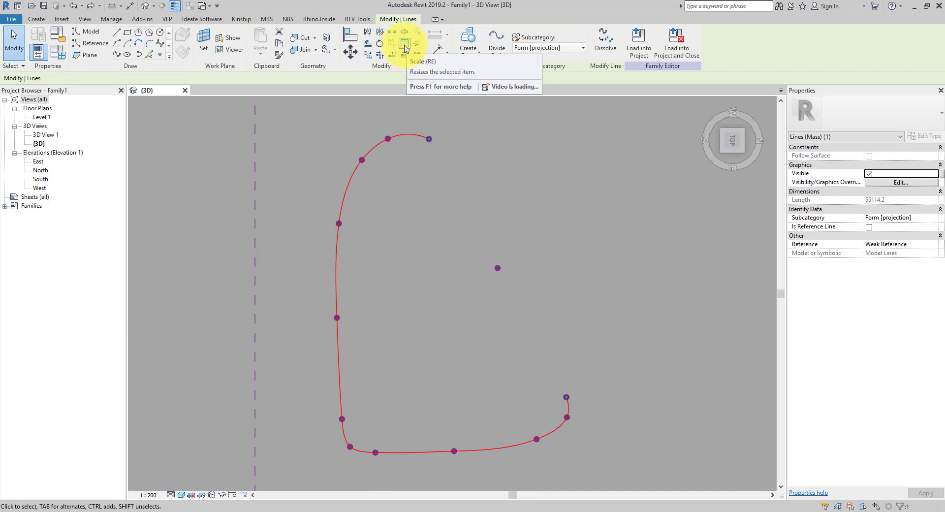
click(523, 299)
Scale the top and bottom profile curves inward about the central point in the top view, to about 0.95 of their size
shift+middle_drag(506, 347, 546, 267)
click(538, 302)
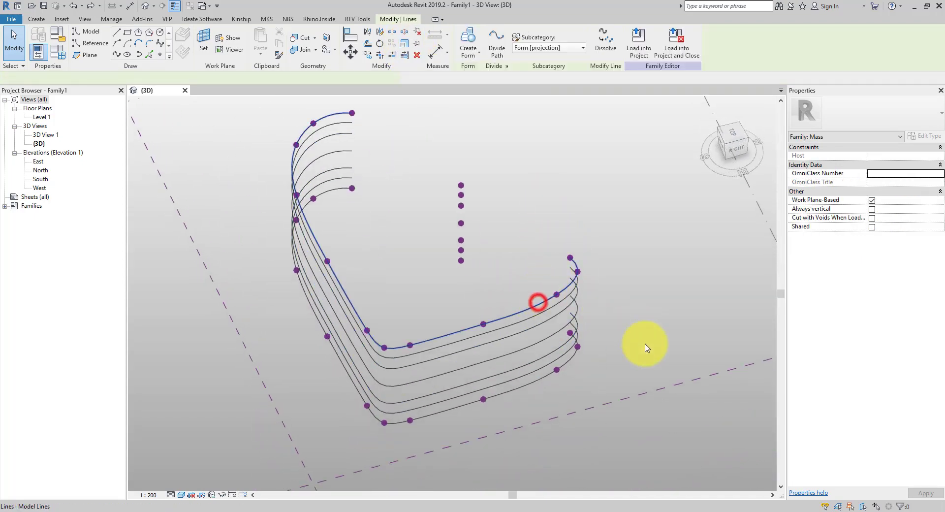
ctrl+click(541, 378)
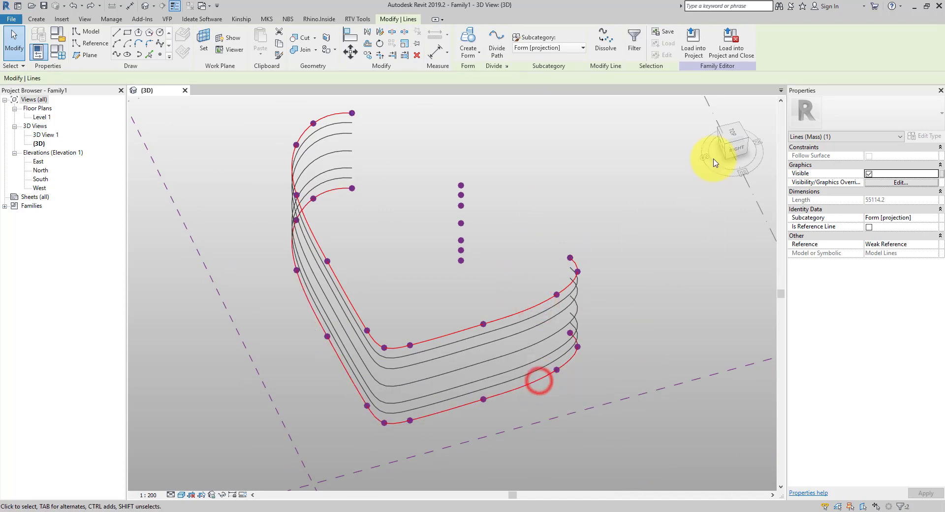
click(731, 133)
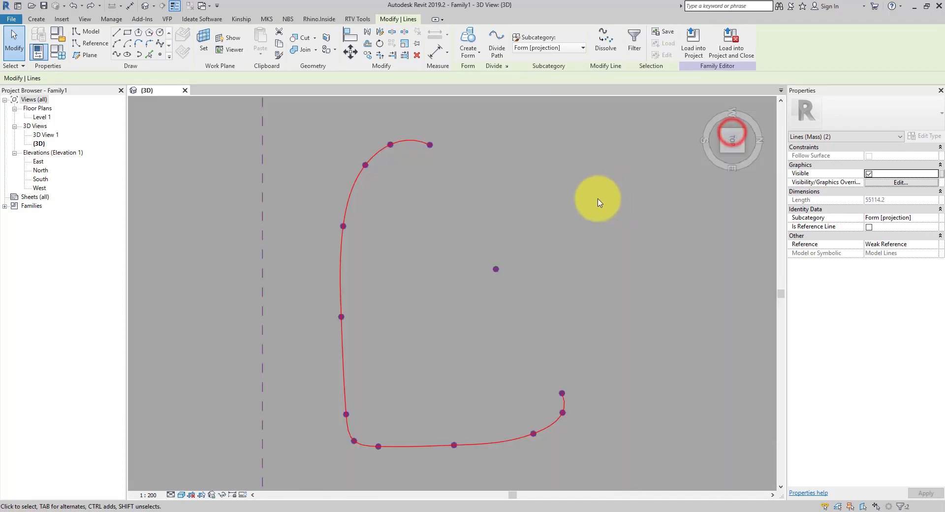
click(405, 45)
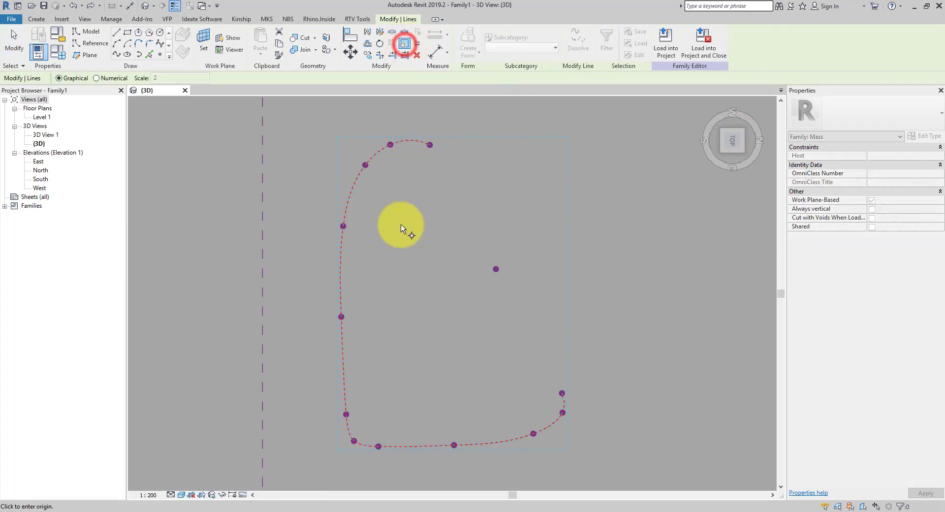
click(496, 269)
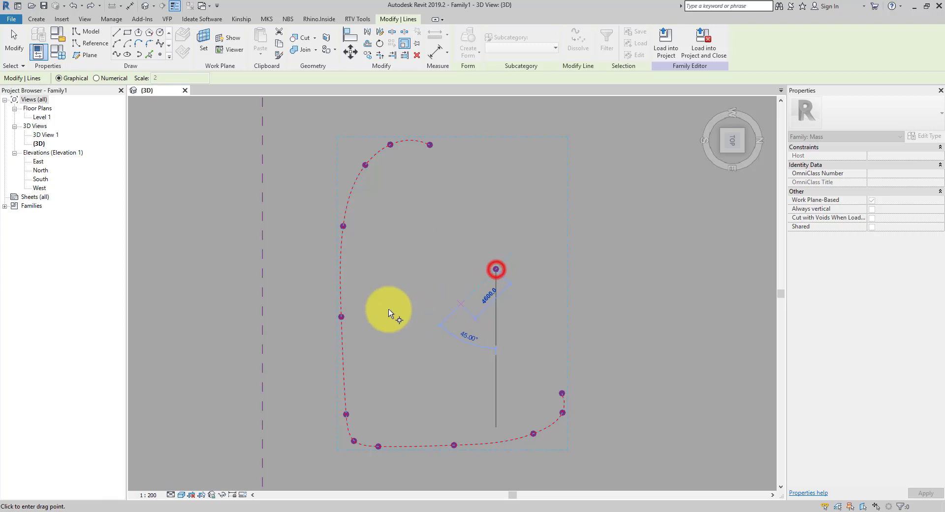
click(289, 267)
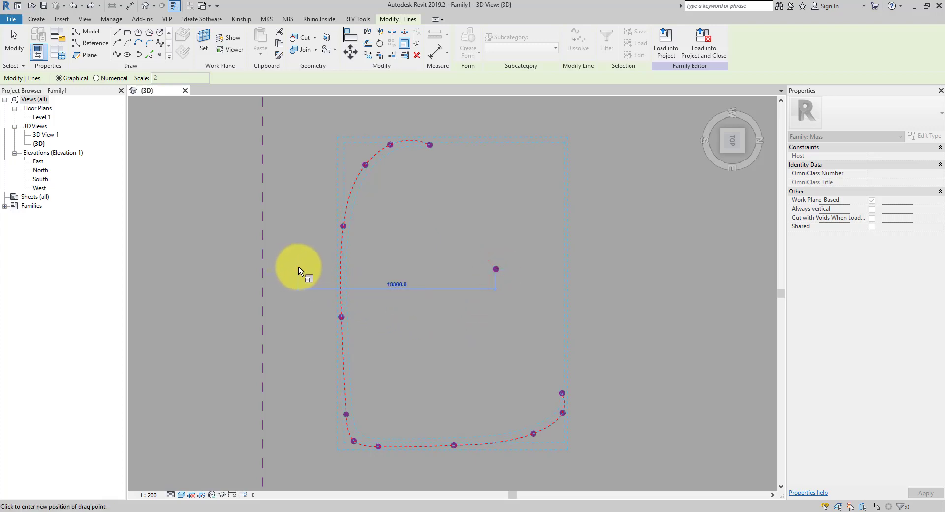
click(300, 269)
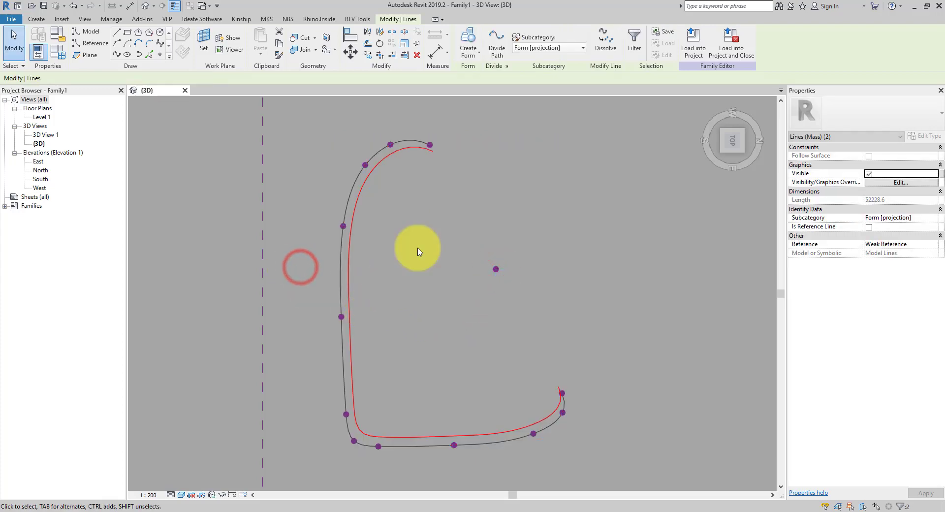
Try a form through all the profile curves with the scaled top and bottom ones, and undo it
click(432, 225)
scroll(434, 225, down, 3)
mouse_move(521, 273)
shift+middle_down()
mouse_move(433, 280)
mouse_move(424, 384)
shift+middle_up()
drag(431, 274, 422, 380)
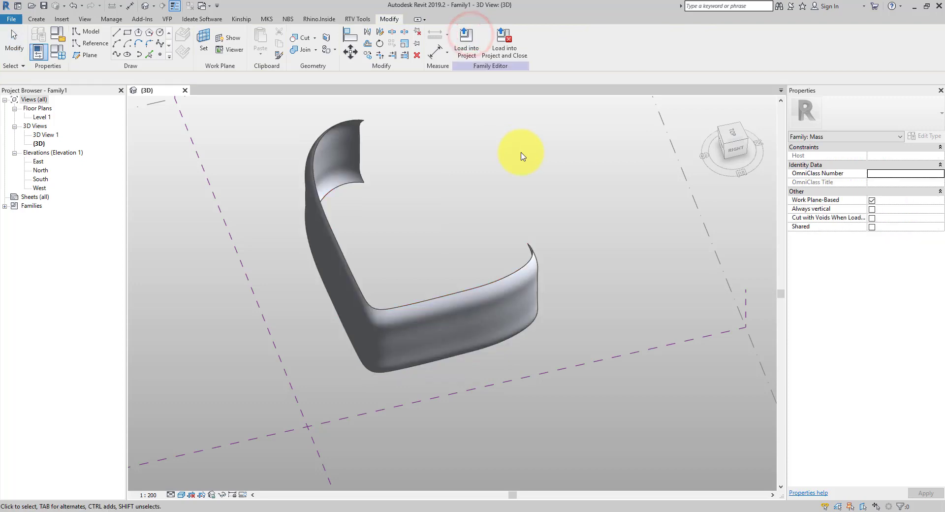
shift+middle_drag(631, 304, 621, 262)
scroll(577, 256, up, 3)
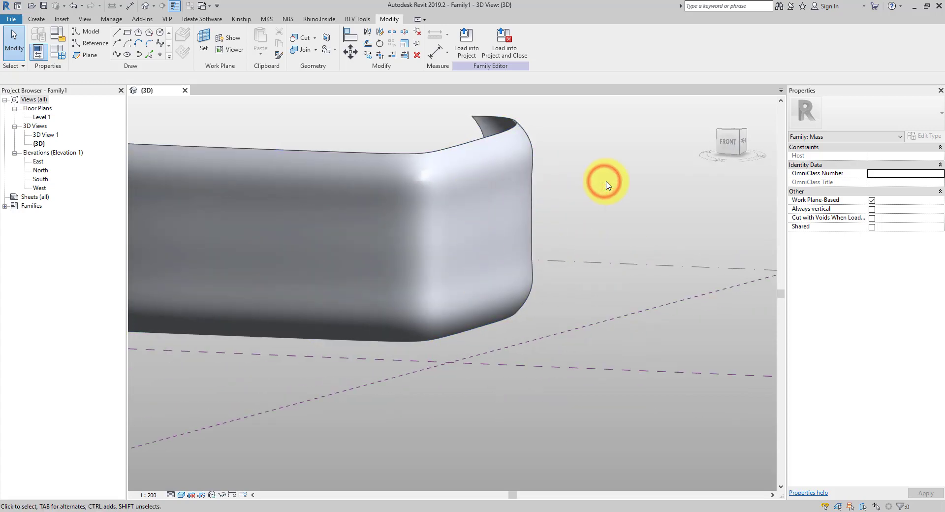
key(ctrl+z)
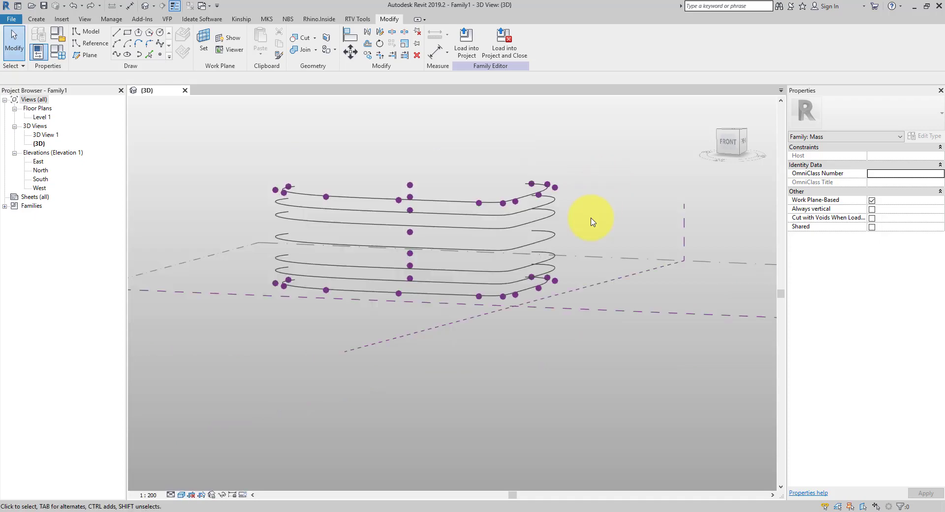
Scale the second curves from the top and bottom slightly inward about the central point, ending at a distance of about 15600
scroll(592, 221, up, 1)
click(543, 195)
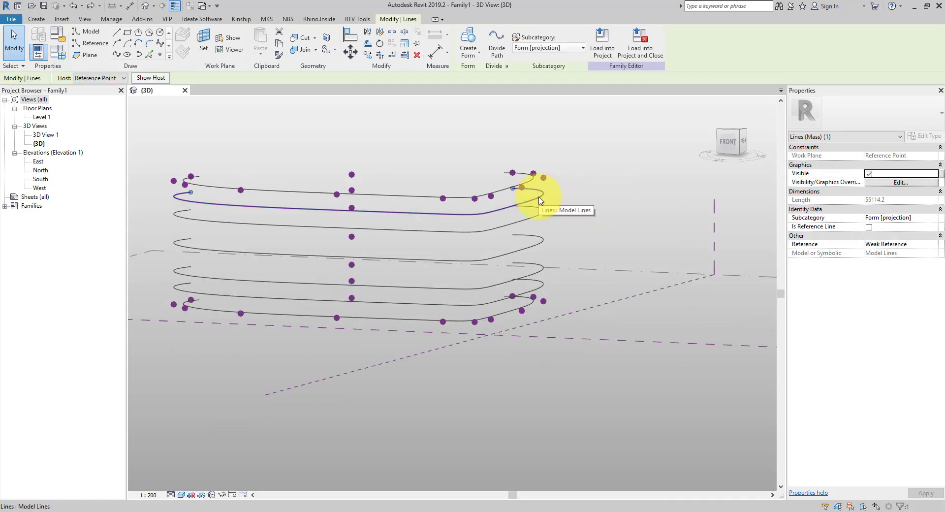
shift+middle_drag(581, 258, 708, 159)
ctrl+click(541, 288)
click(731, 134)
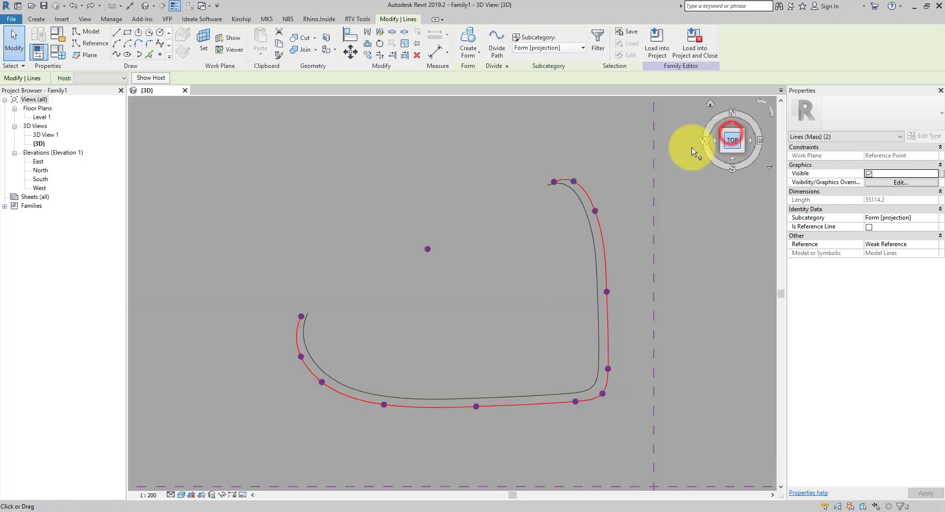
click(404, 44)
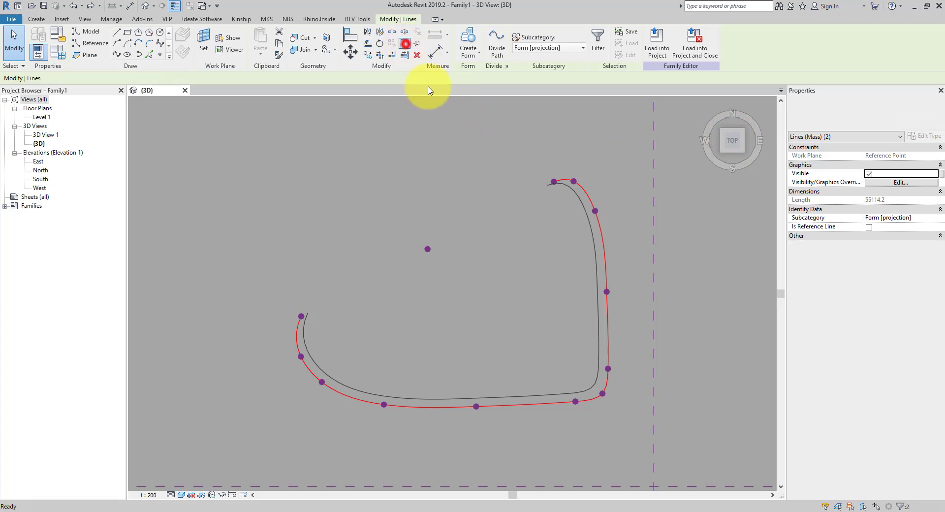
click(427, 249)
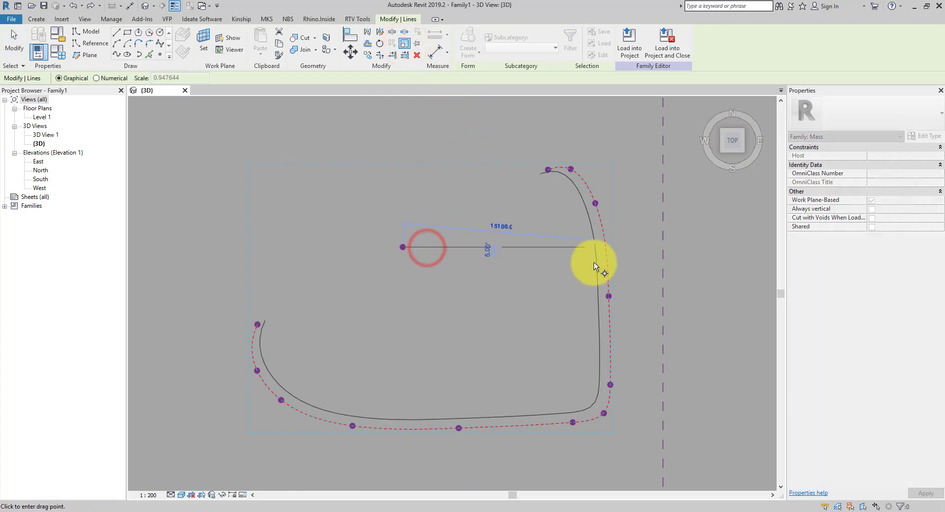
scroll(595, 269, up, 3)
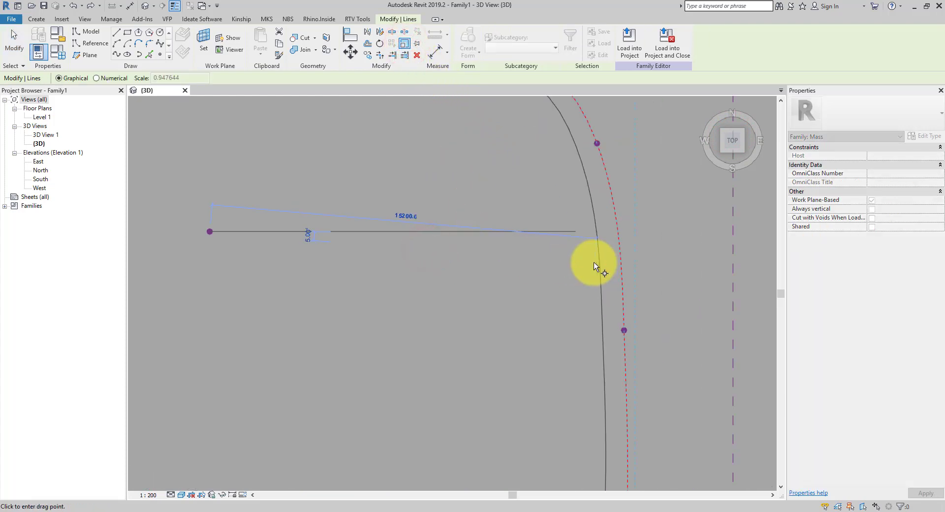
click(621, 257)
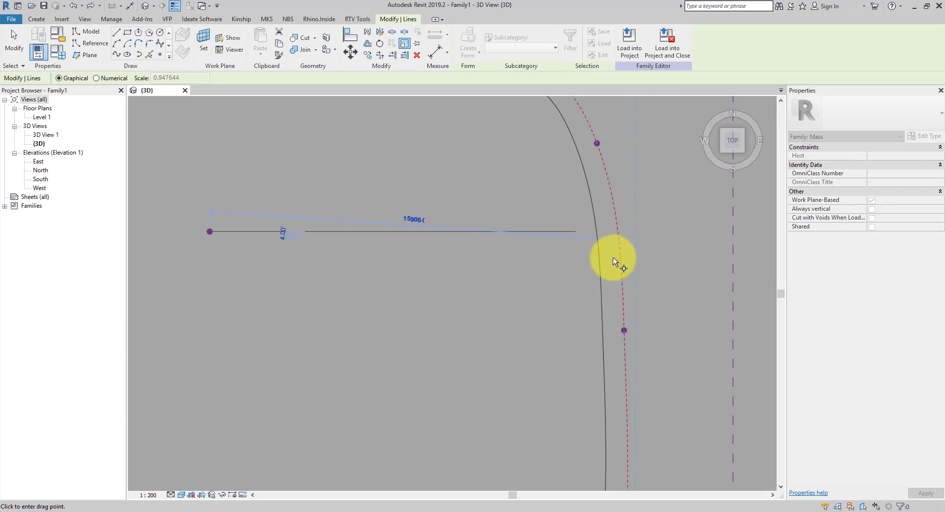
click(612, 262)
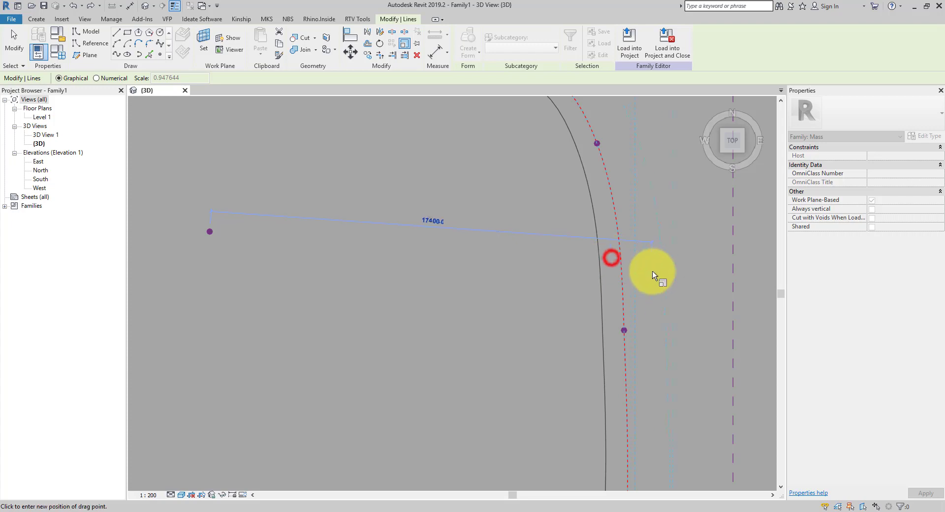
click(605, 265)
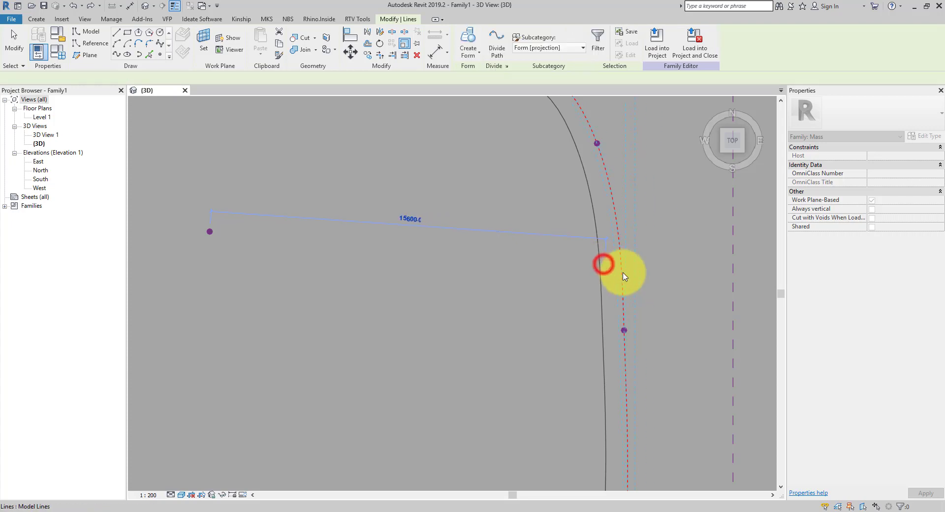
Select all seven profile curves and create a form through them
scroll(660, 273, down, 4)
click(658, 268)
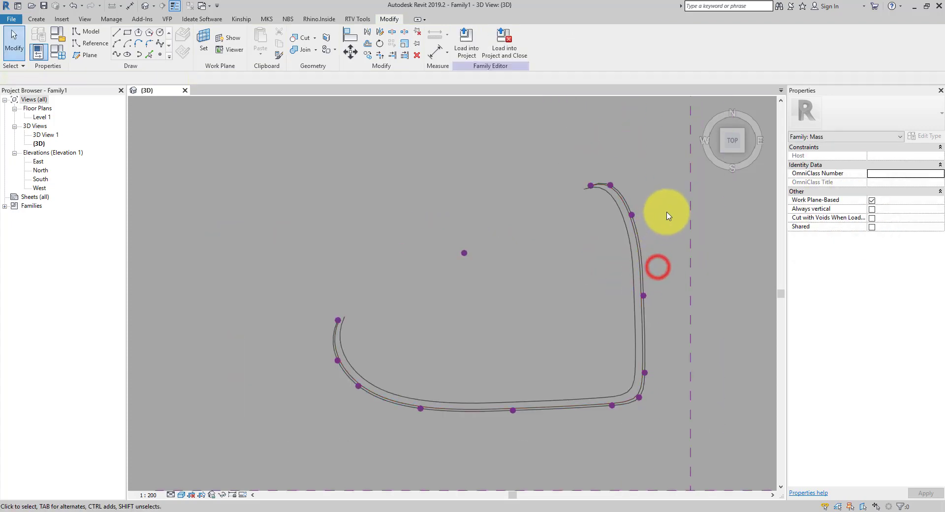
drag(667, 243, 610, 278)
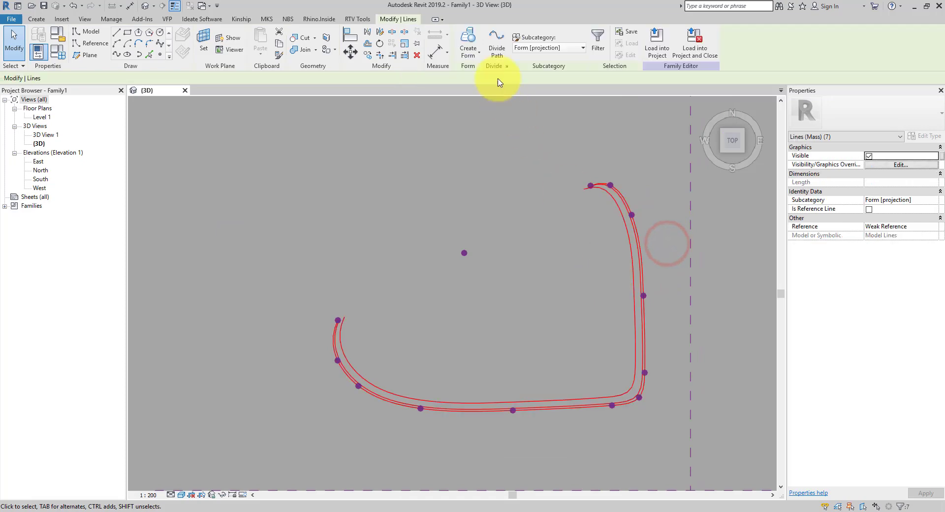
click(467, 39)
Examine the rounded upper and lower edges of the form at its corner and in the front view
shift+middle_drag(699, 345, 713, 244)
scroll(695, 298, up, 3)
shift+middle_drag(696, 298, 610, 214)
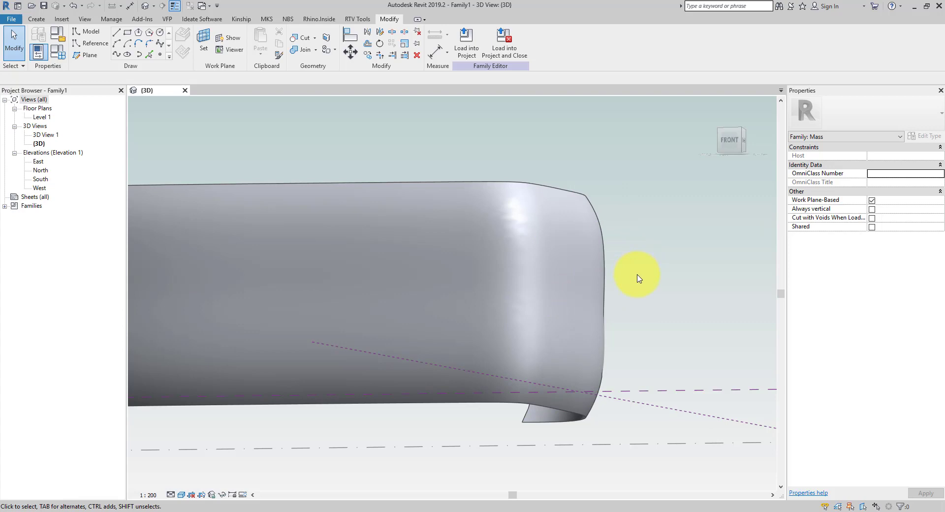
click(735, 142)
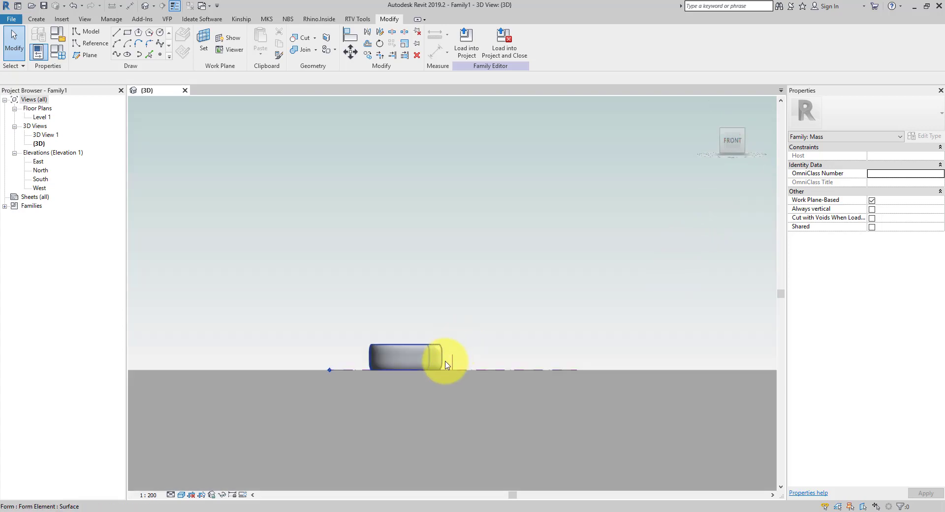
scroll(443, 362, up, 5)
scroll(432, 339, up, 3)
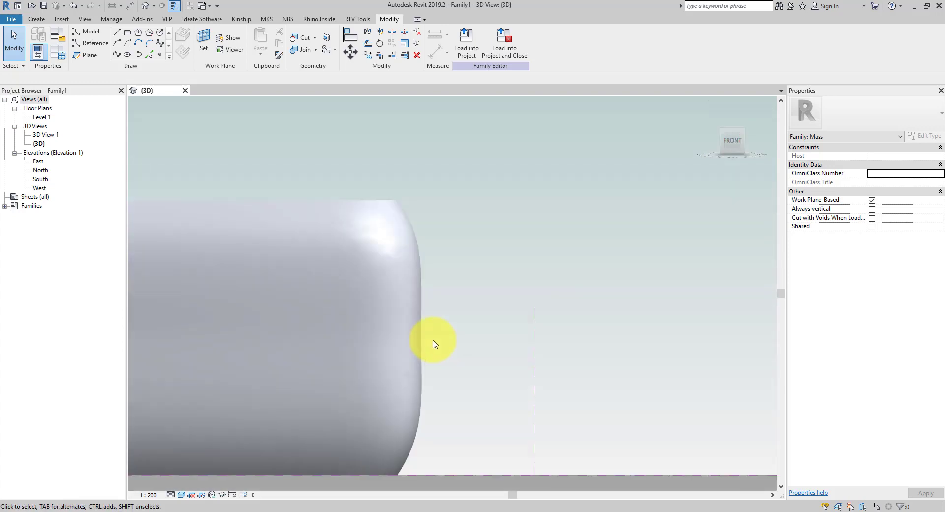
scroll(522, 278, down, 4)
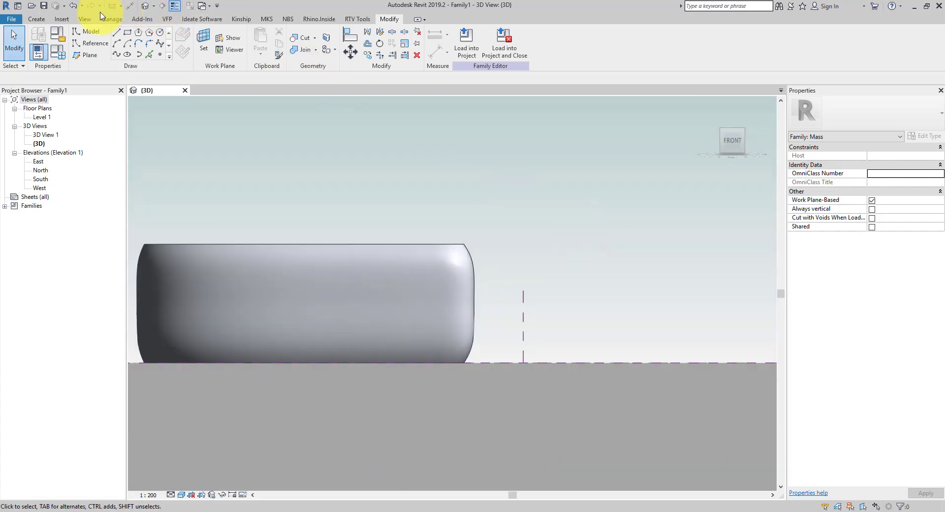
Undo the last form and scale the middle profile curve slightly outward about the central point, ending at a distance of about 17000
click(75, 10)
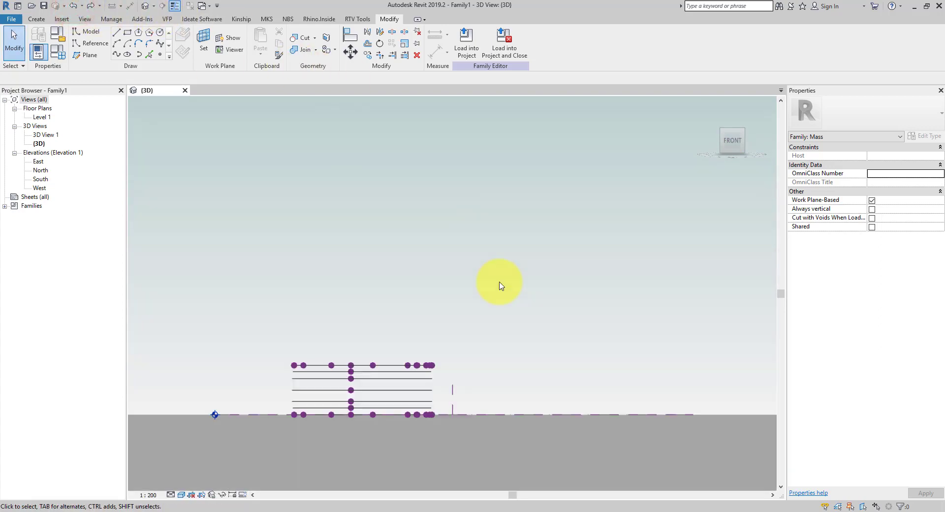
scroll(424, 437, up, 3)
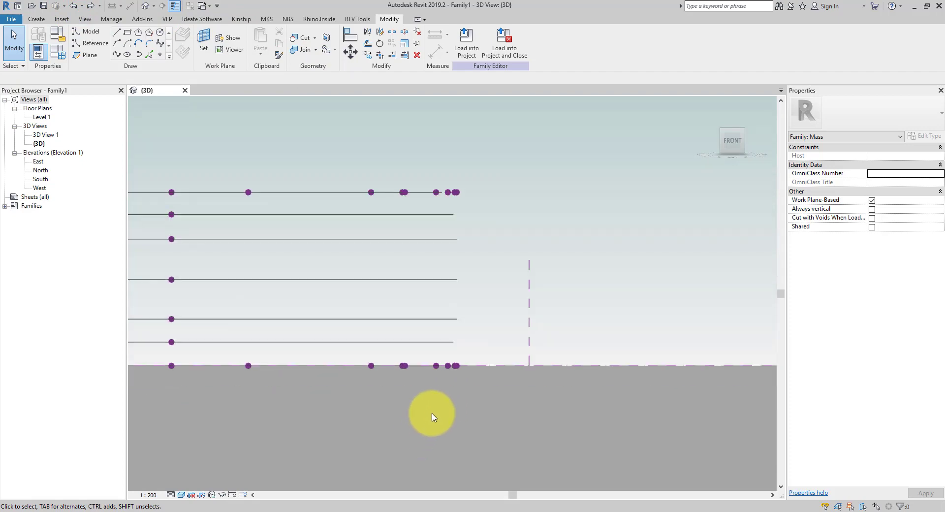
click(430, 280)
click(721, 142)
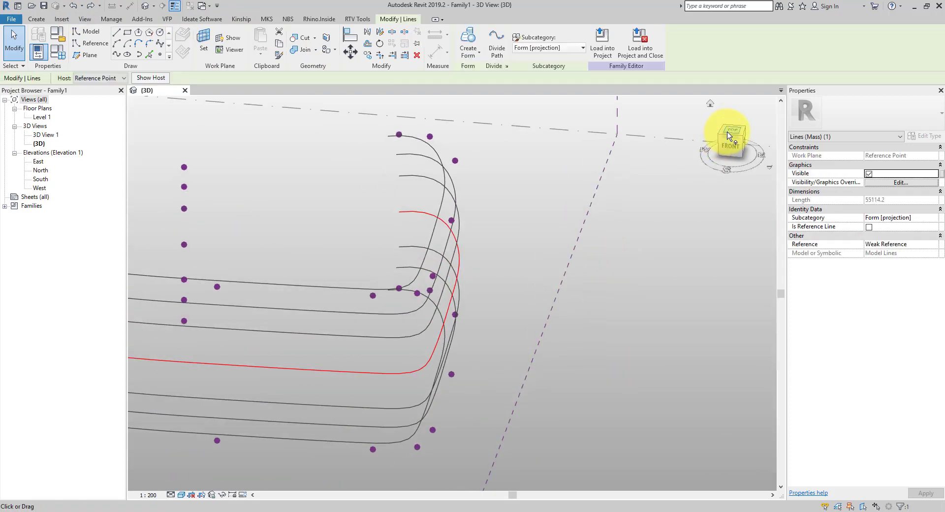
click(730, 133)
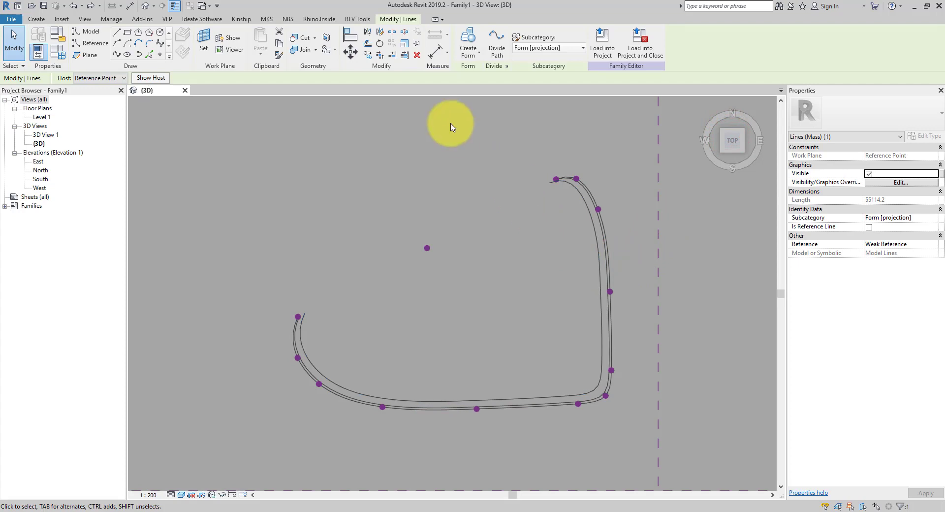
click(405, 44)
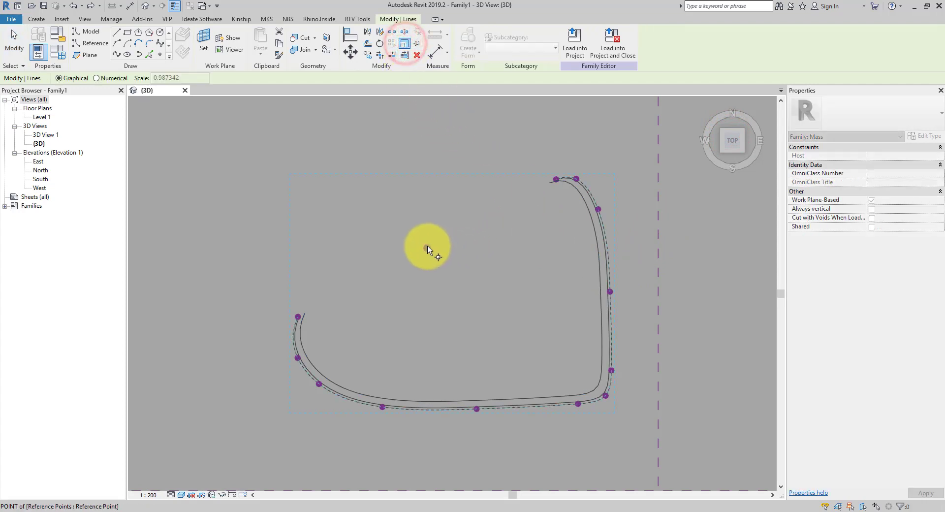
click(427, 247)
scroll(624, 251, up, 3)
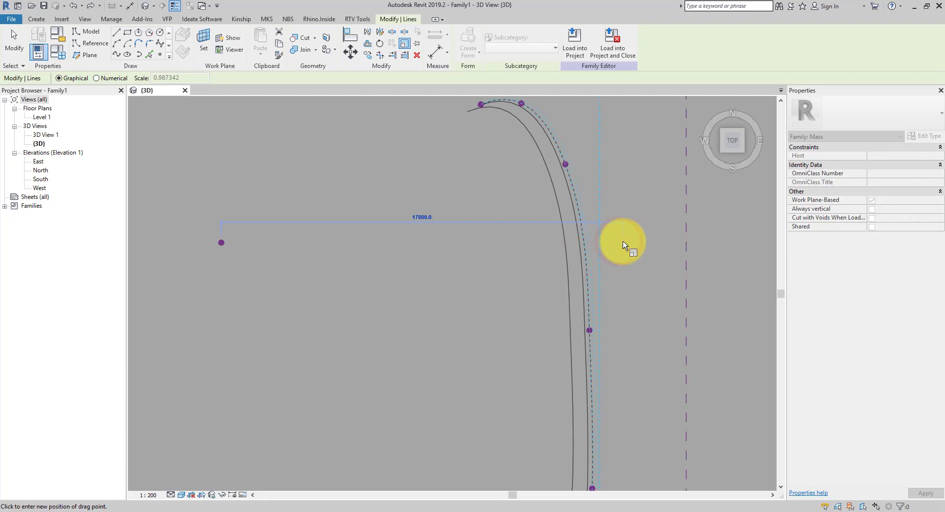
click(623, 244)
scroll(634, 268, down, 3)
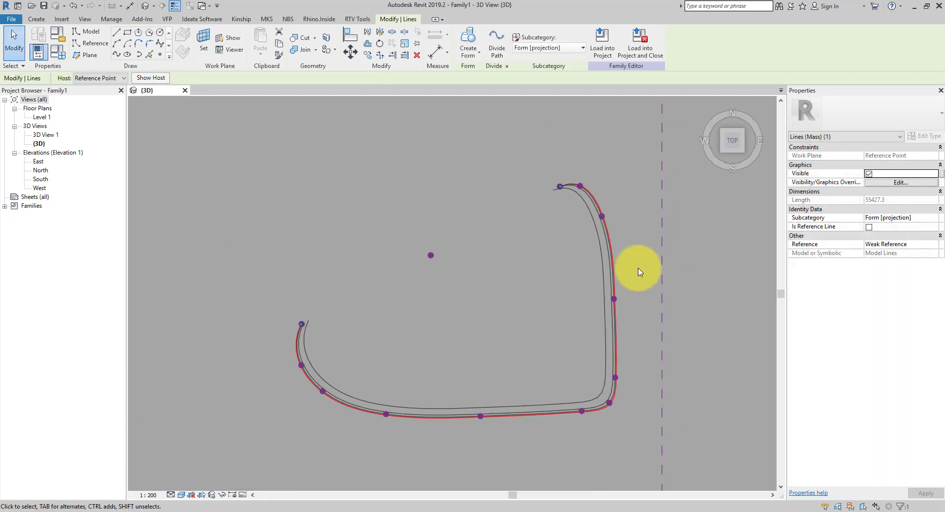
Select all seven profile curves and create a form through them
shift+middle_drag(639, 335, 526, 253)
drag(463, 287, 454, 428)
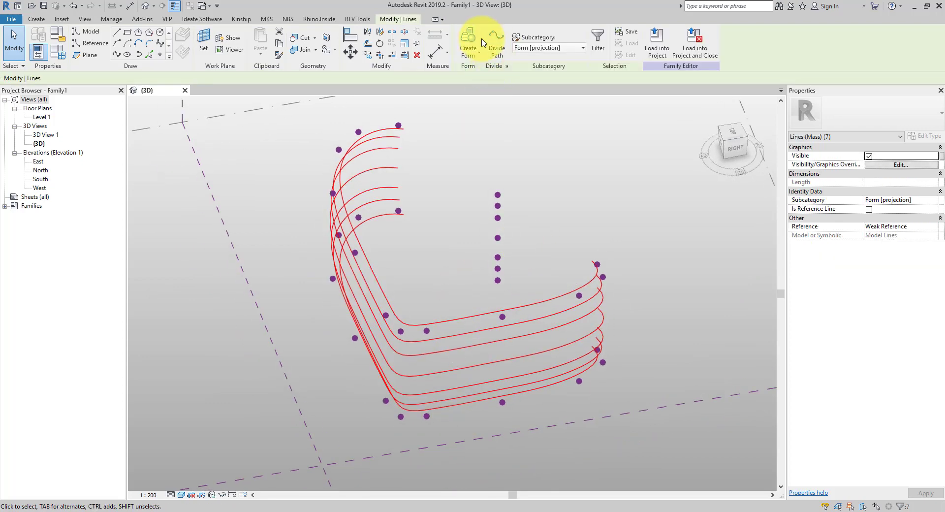
click(474, 36)
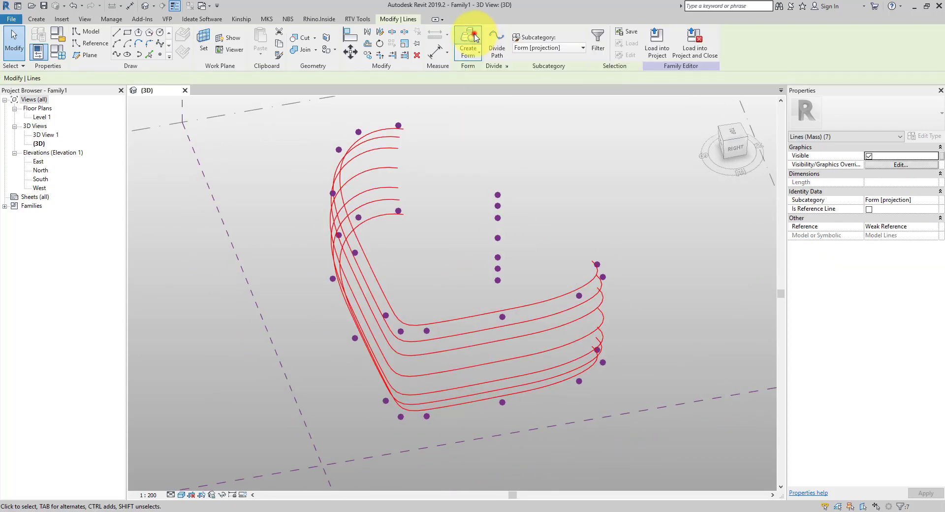
click(662, 241)
Examine the curved form from above and below at its corner, and compare it with the facade in the reference photo
shift+middle_drag(646, 311, 725, 197)
shift+middle_drag(668, 269, 616, 200)
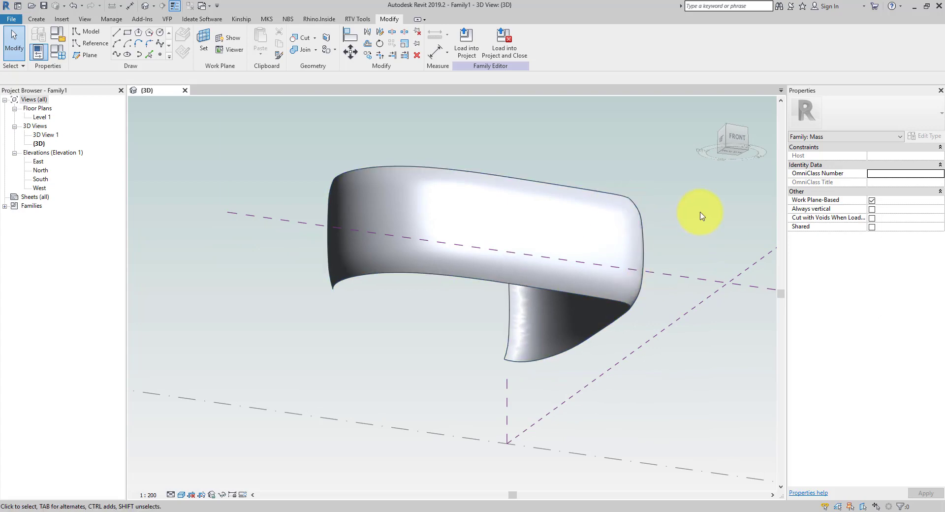
shift+middle_drag(697, 211, 670, 251)
scroll(670, 252, up, 3)
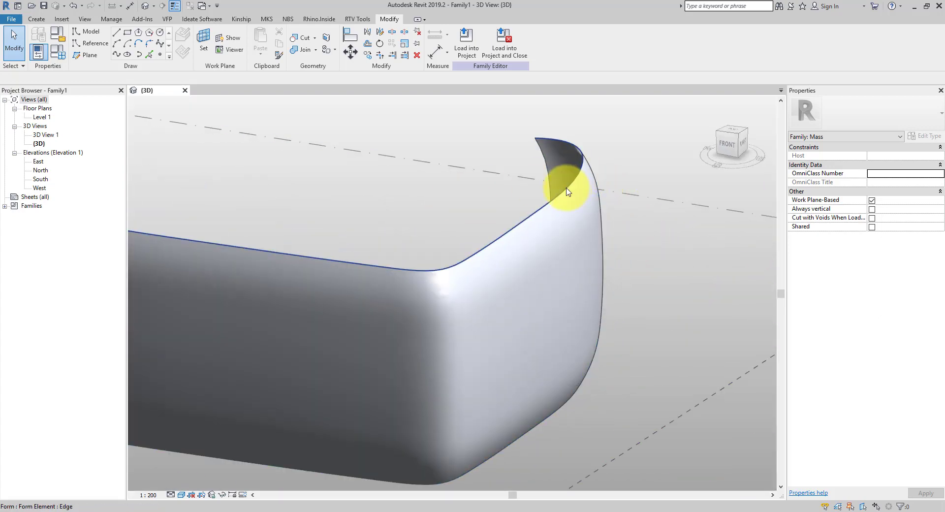
shift+middle_drag(607, 312, 610, 357)
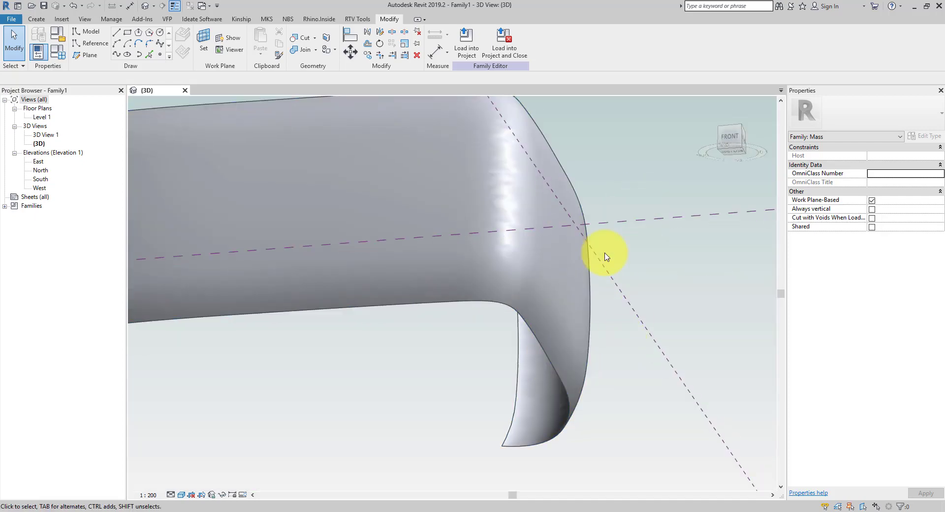
shift+middle_drag(648, 215, 646, 299)
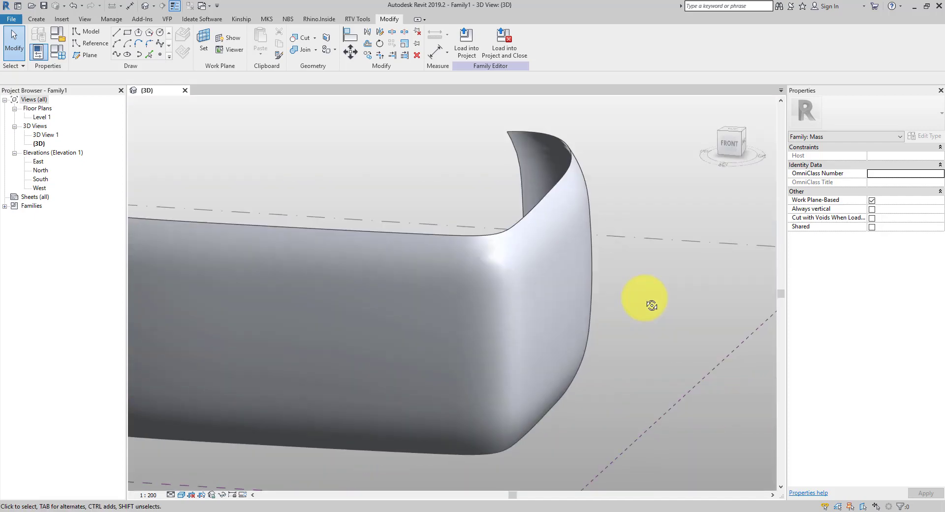
scroll(644, 298, down, 2)
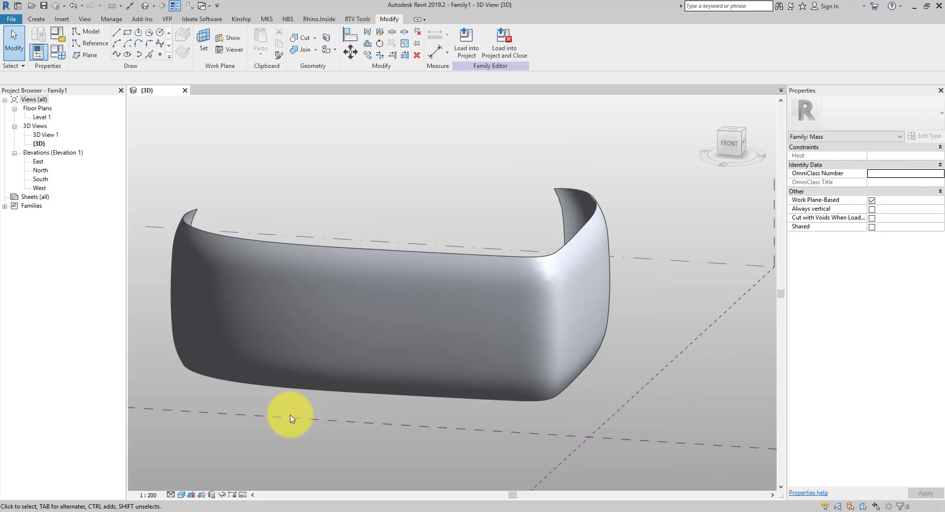
click(253, 509)
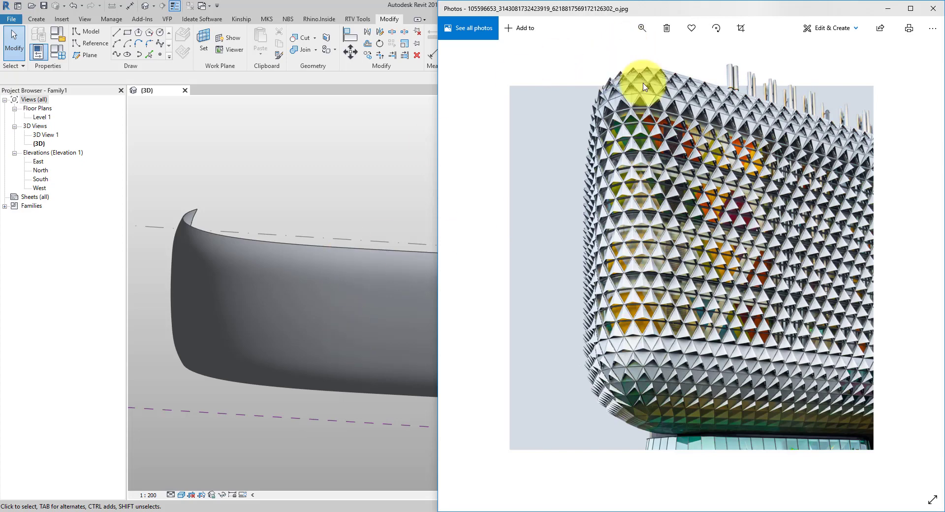
click(372, 145)
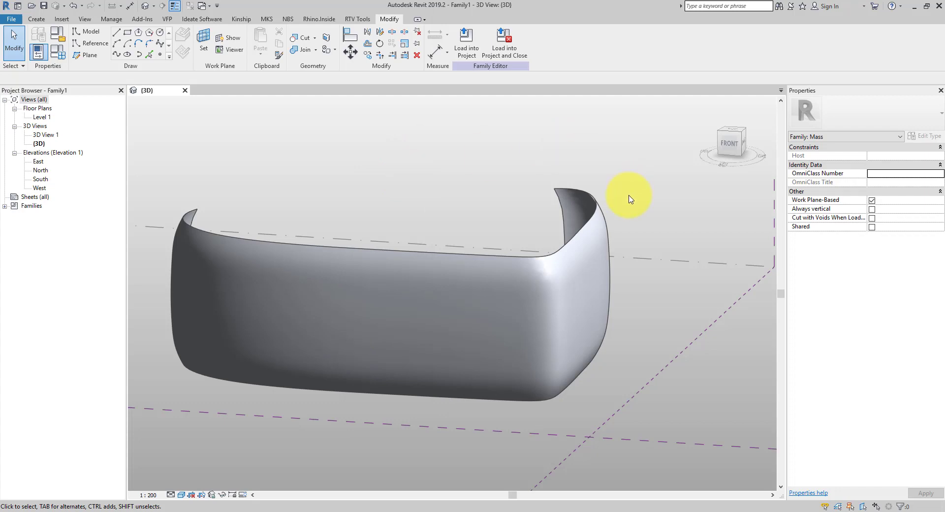
Divide the form's surface and apply the Triangle Checkerboard (flat) pattern to it
click(606, 217)
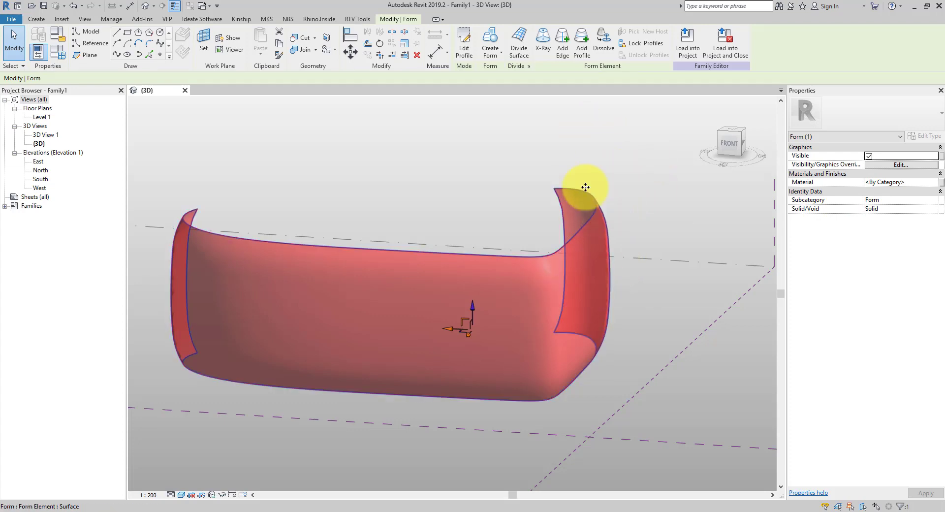
click(520, 56)
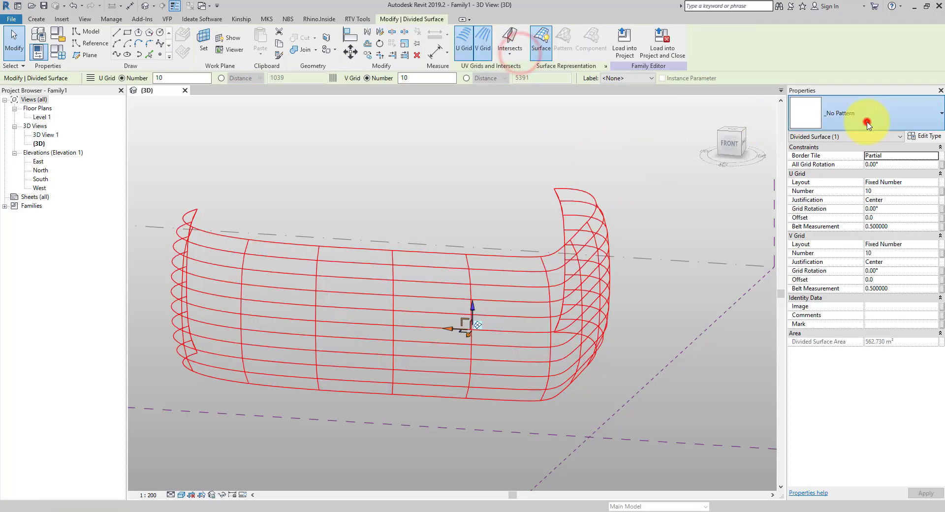
click(867, 124)
scroll(840, 291, down, 4)
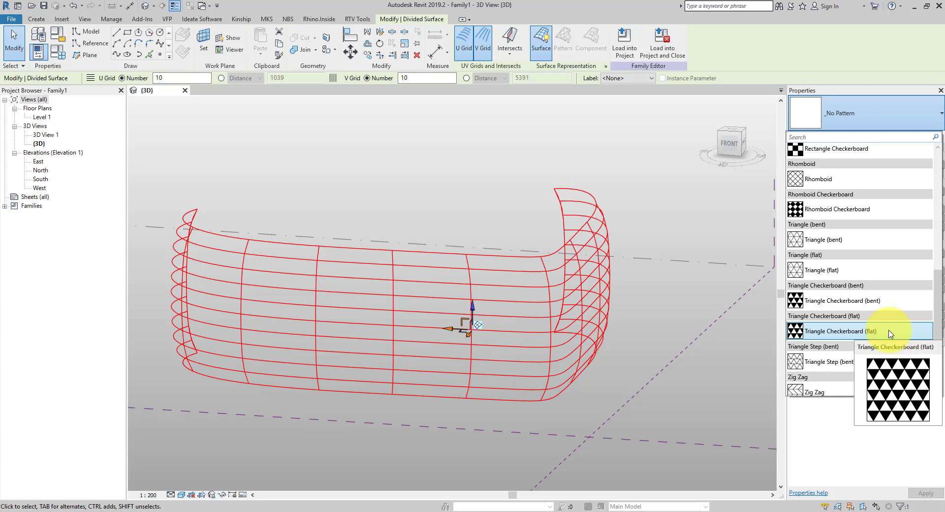
click(889, 333)
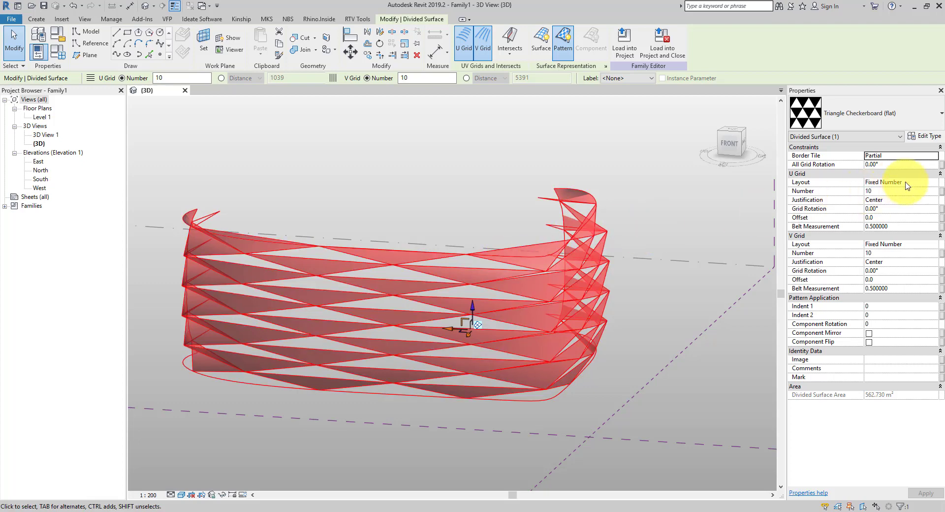
Set both grids of the divided surface to a Fixed Distance layout, with 500 for the U grid and 300 for the V grid
click(933, 183)
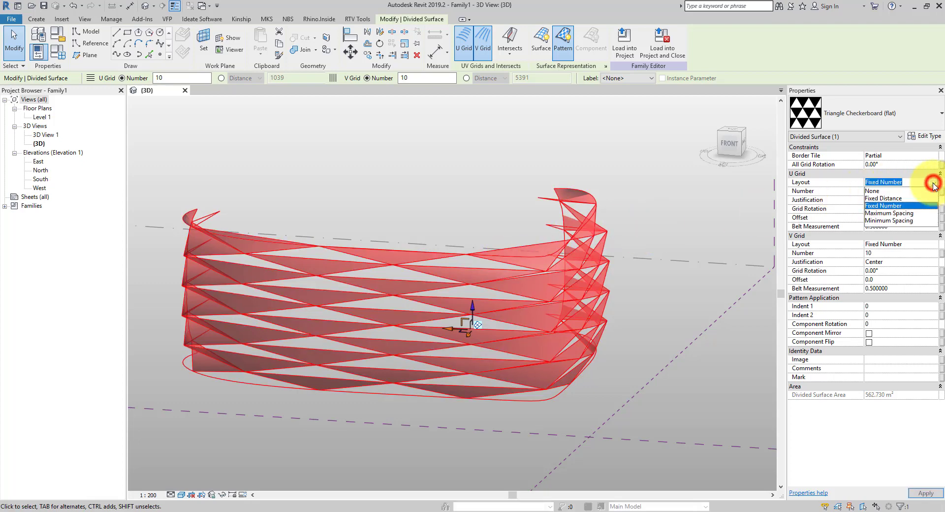
click(892, 199)
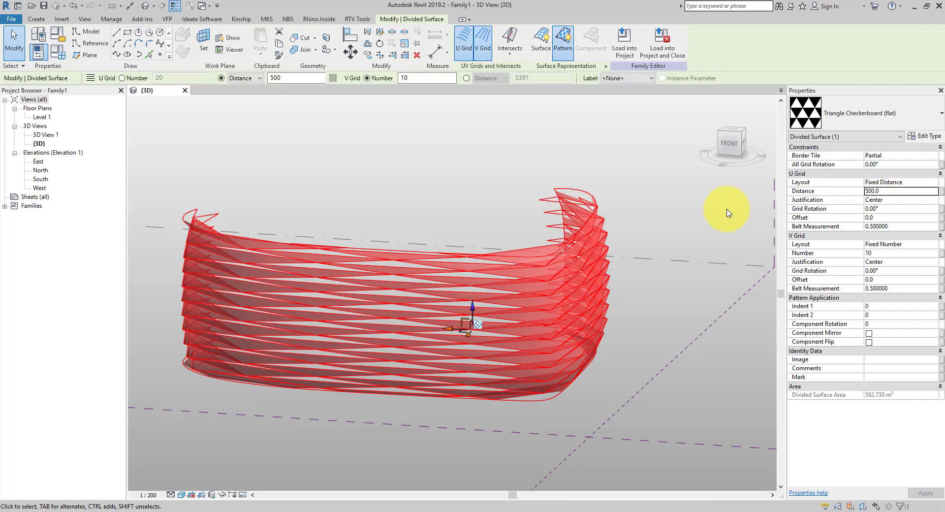
click(937, 247)
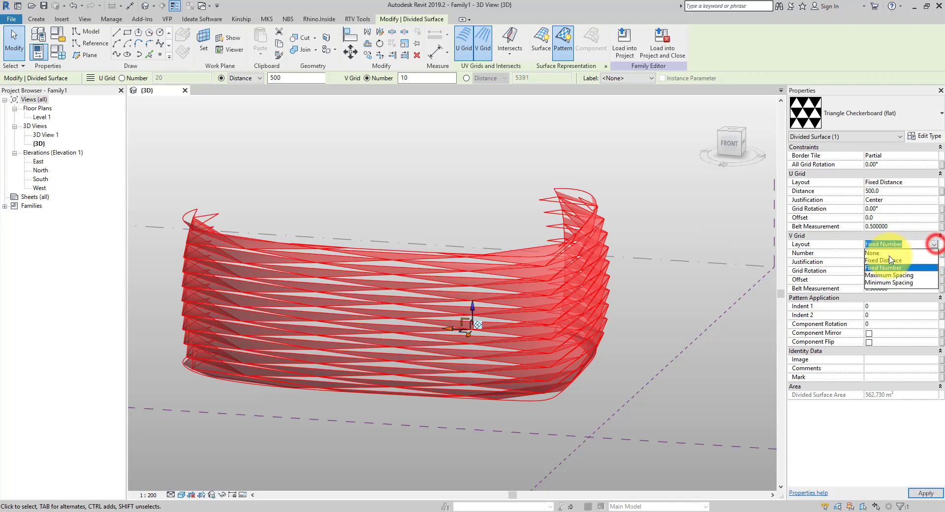
click(891, 260)
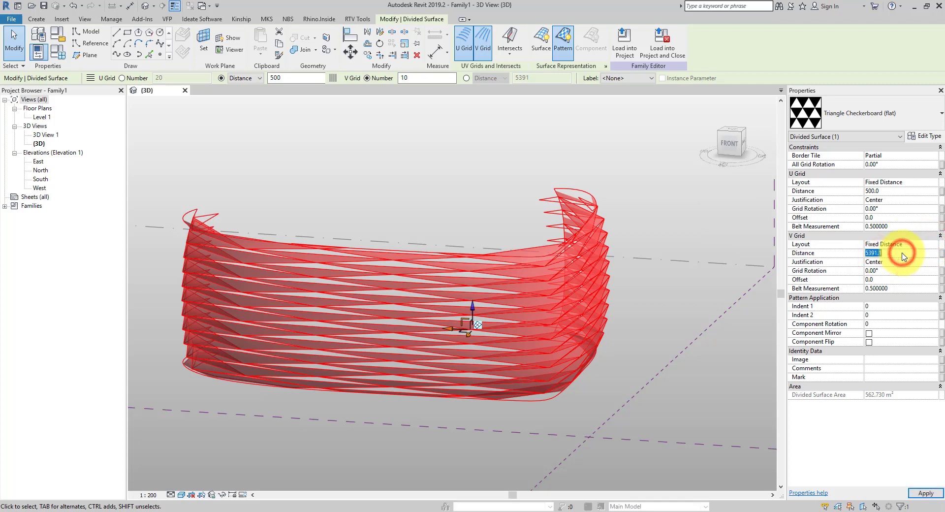
click(902, 253)
text(300)
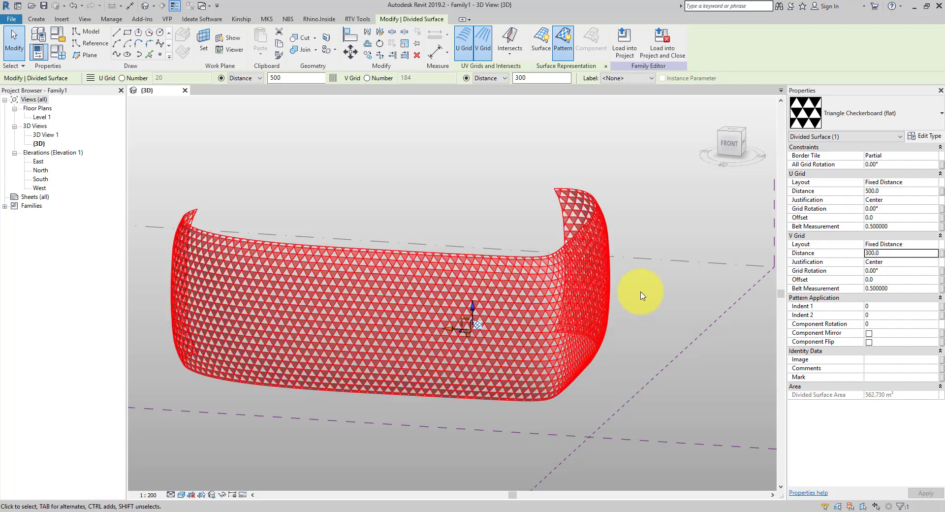
Move the divided surface's grid origin to its lower end corner, so both grids are justified from the Beginning
click(480, 331)
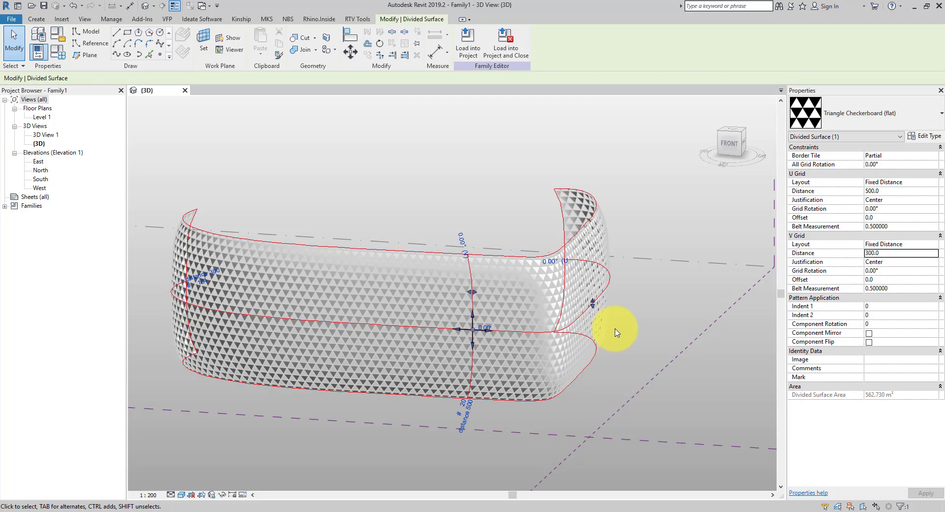
drag(473, 329, 183, 359)
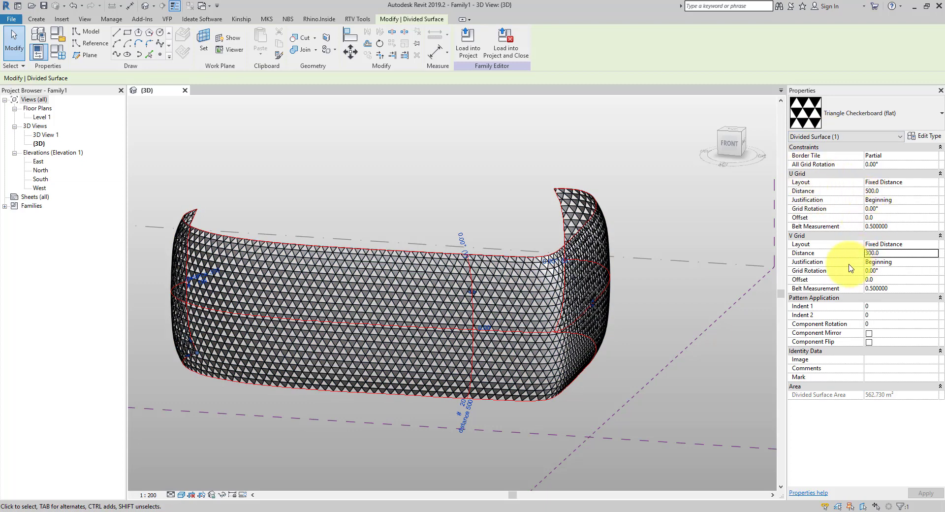
Set the divided surface's border tiles to Empty to remove the partial triangles along its edges, and deselect the surface
scroll(616, 233, up, 4)
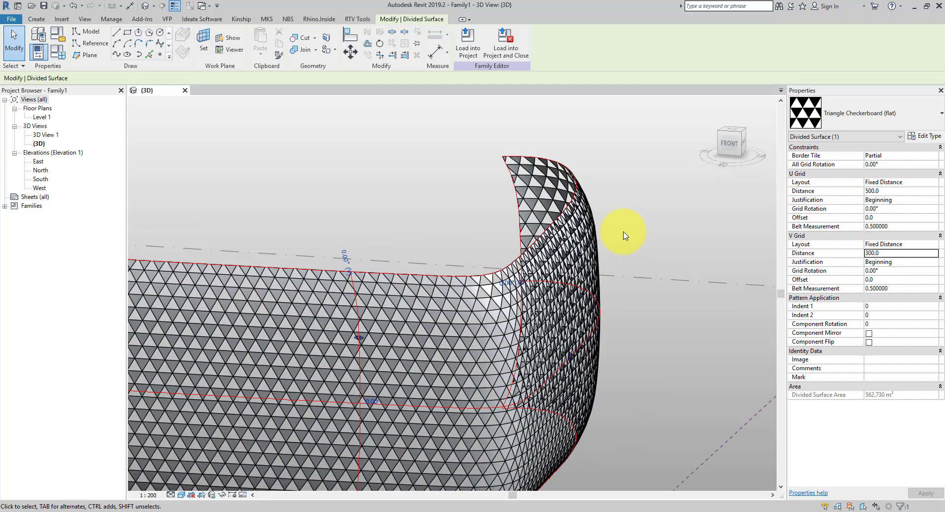
scroll(441, 264, up, 4)
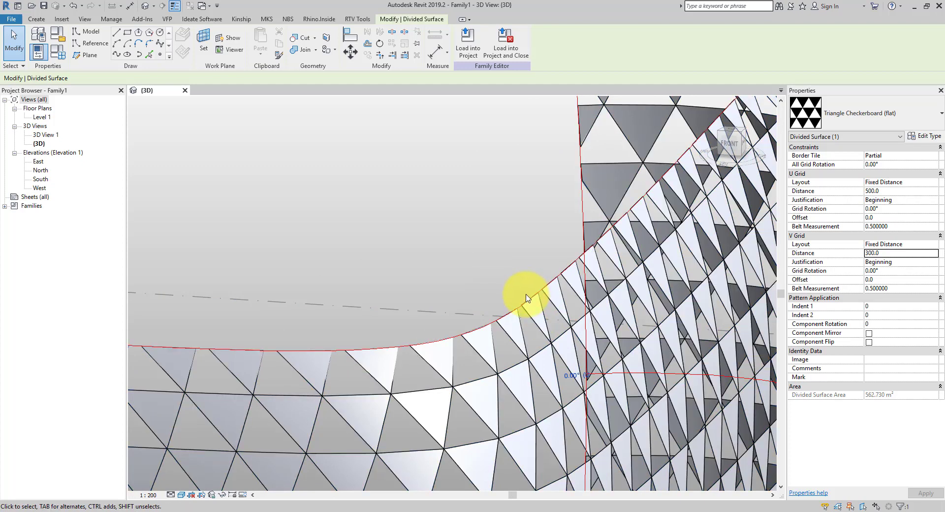
click(888, 155)
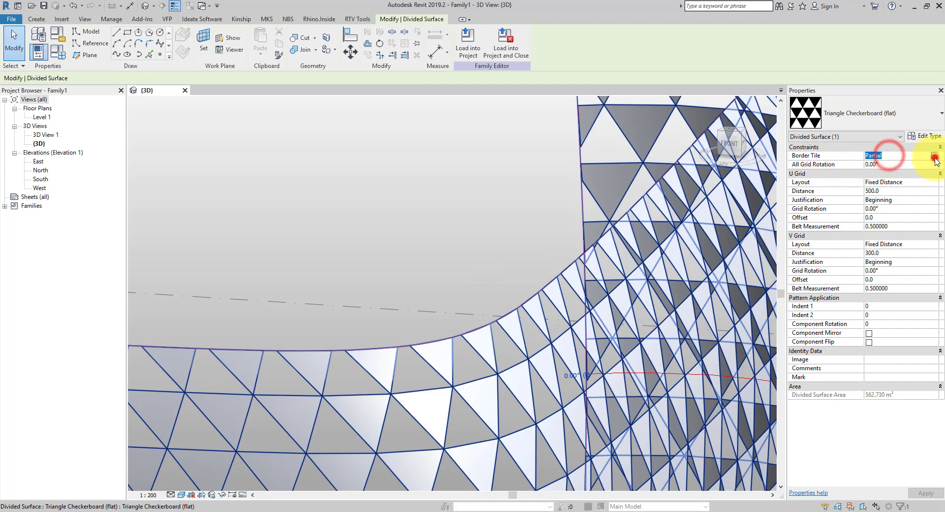
click(934, 157)
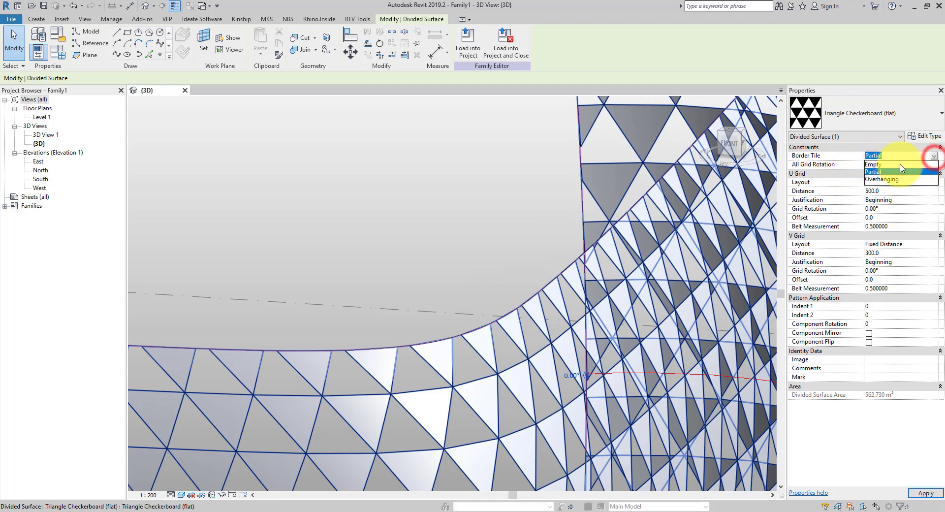
click(874, 164)
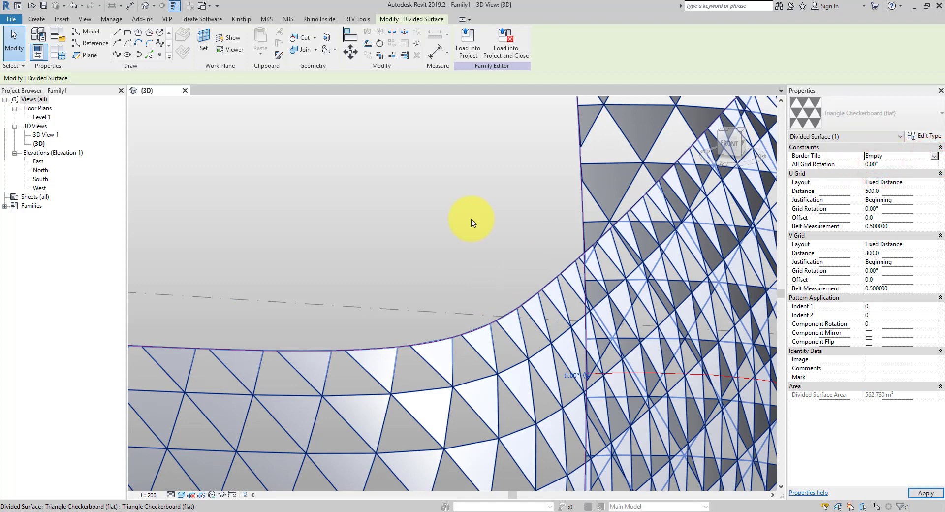
scroll(471, 222, down, 5)
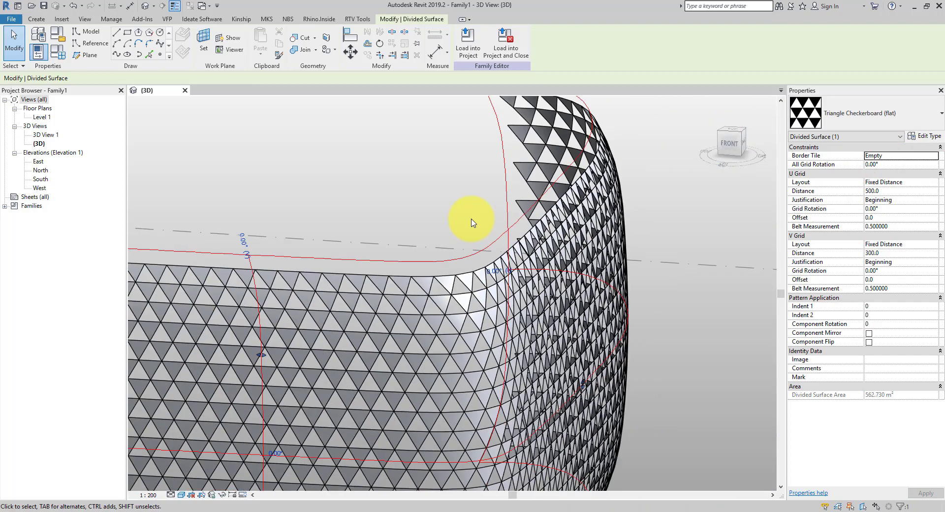
shift+middle_drag(468, 217, 584, 353)
middle_drag(629, 320, 691, 308)
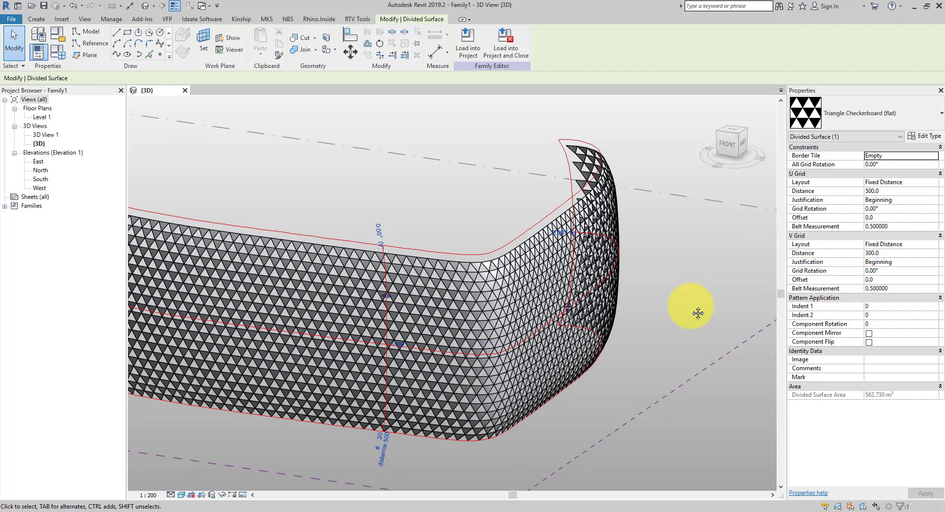
scroll(690, 308, down, 1)
click(690, 308)
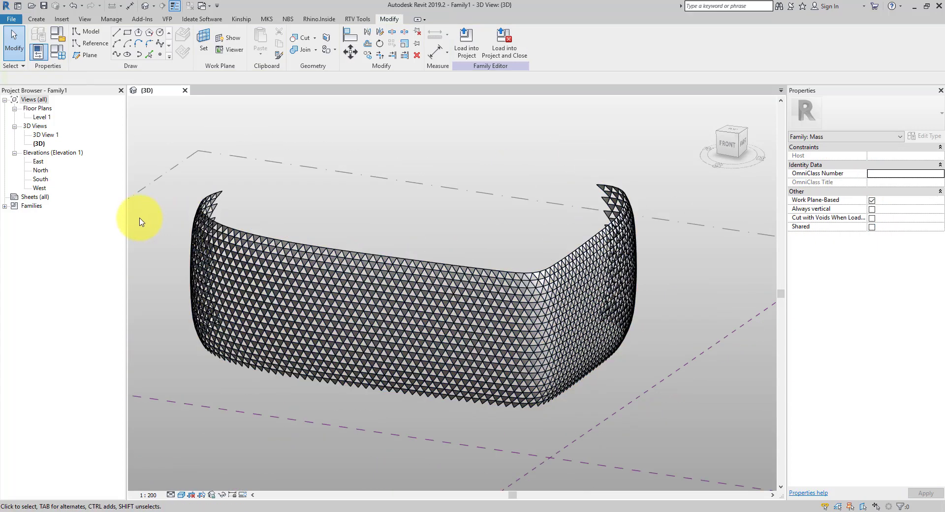
Open the South elevation and examine how the triangulated surface curves at its upper and lower ends
double_click(43, 179)
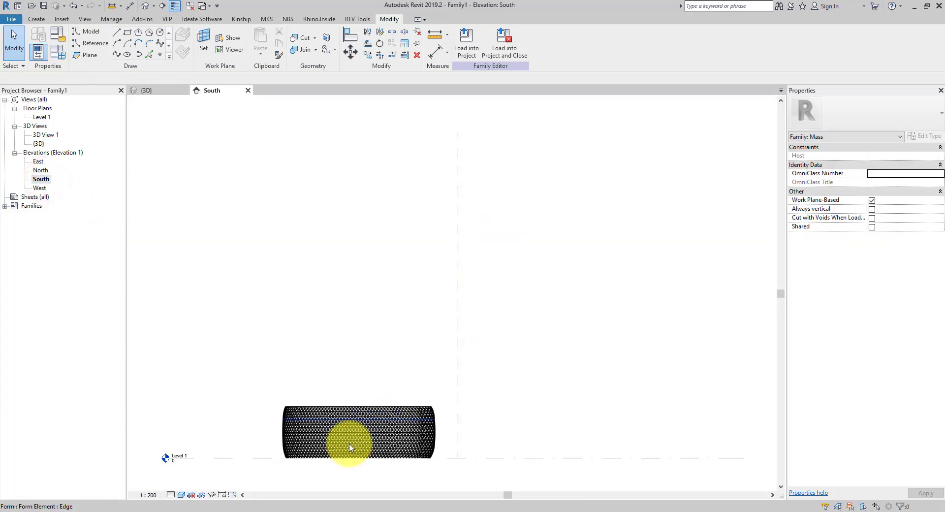
scroll(447, 337, up, 5)
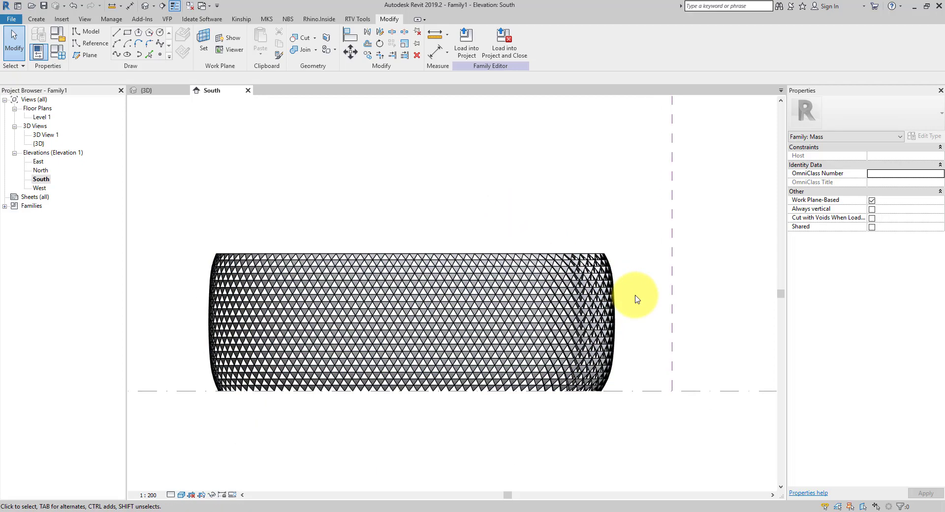
scroll(634, 298, up, 2)
drag(624, 261, 536, 228)
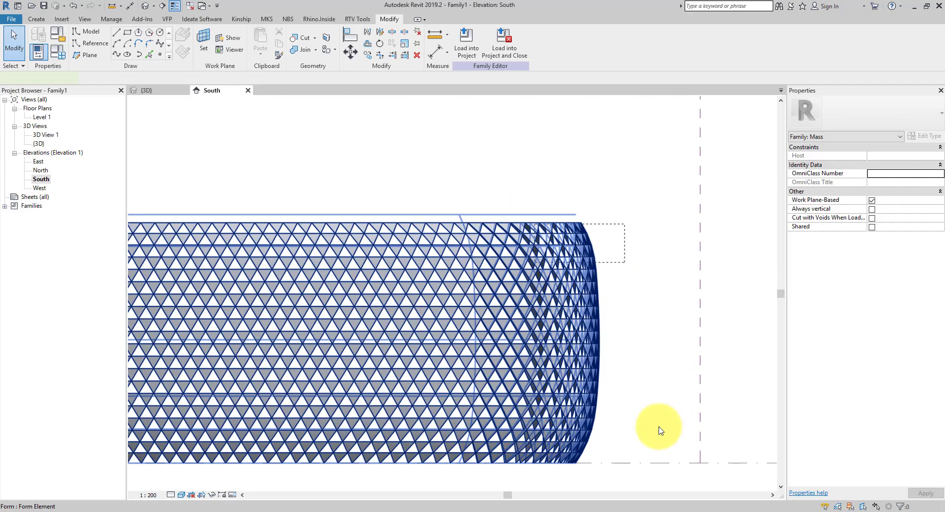
drag(625, 424, 528, 464)
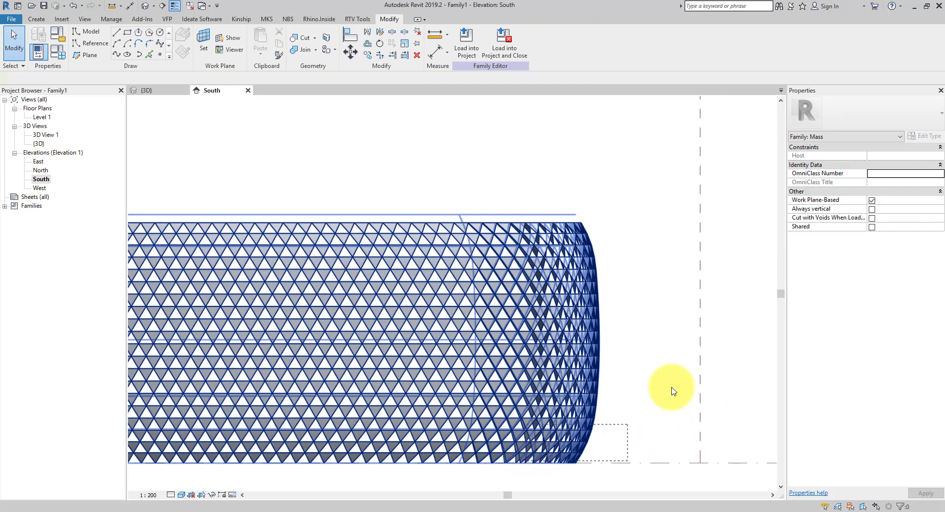
click(673, 386)
scroll(692, 359, down, 2)
middle_drag(683, 350, 720, 351)
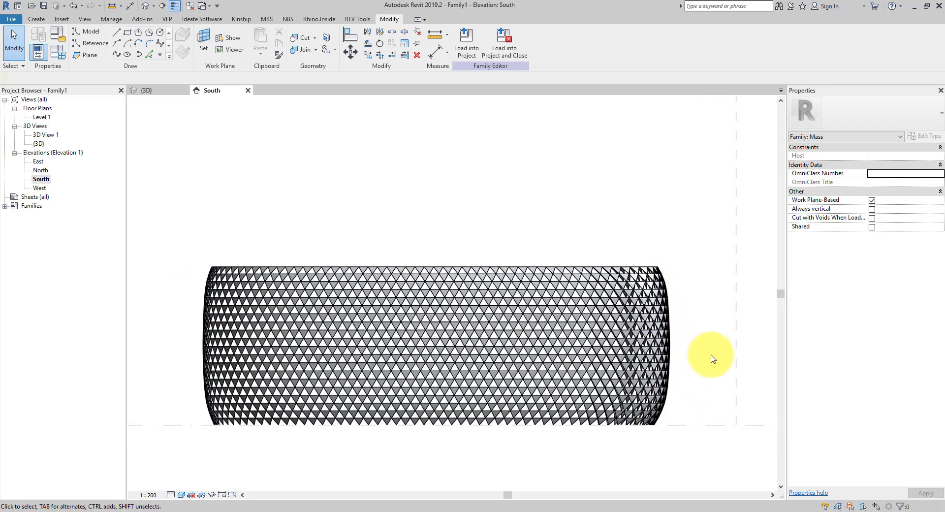
Draw a model-line rectangle on the Center (Front/Back) plane across the facade's full width, about 2100 mm above Level 1 and 2000 mm short of the vertical reference plane
click(38, 19)
click(88, 31)
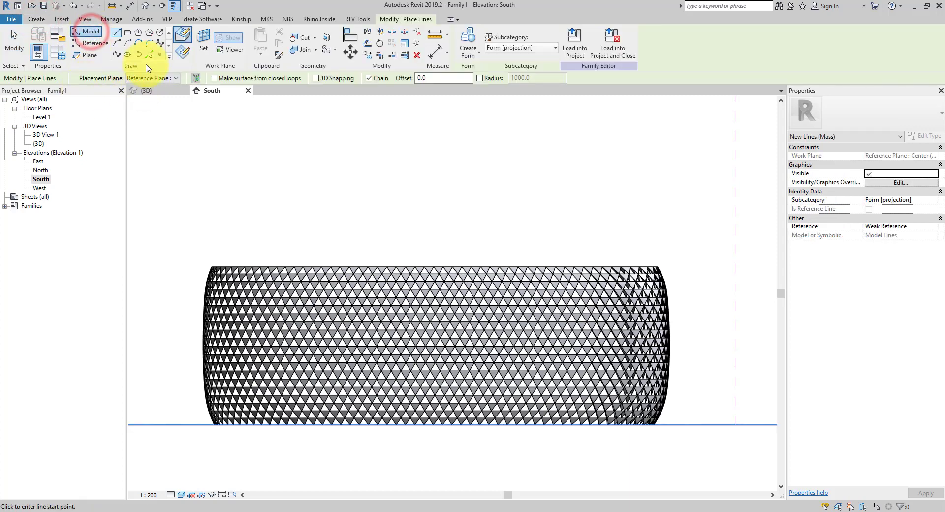
click(128, 34)
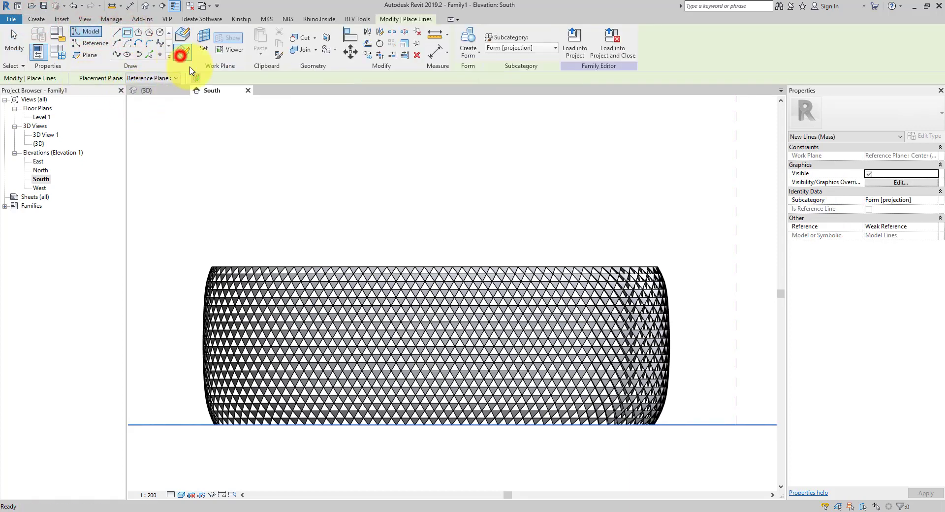
click(181, 55)
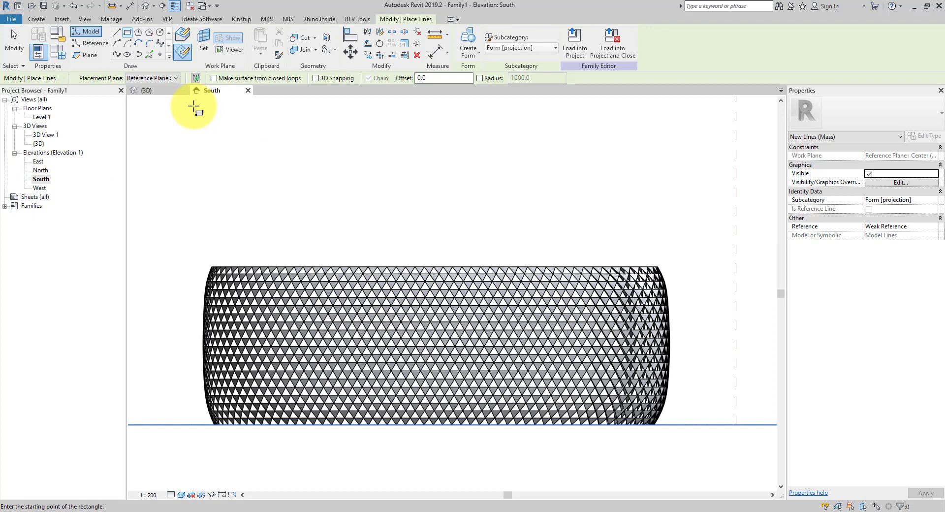
click(175, 77)
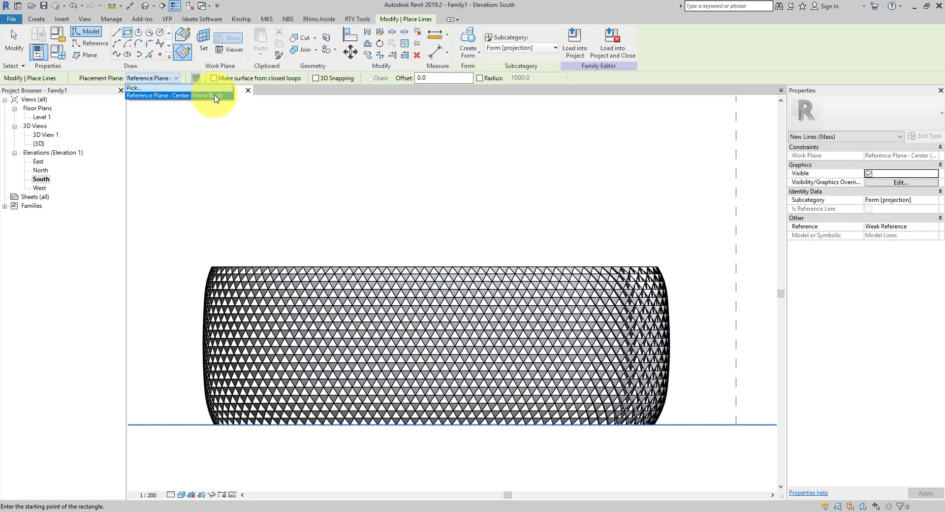
click(476, 6)
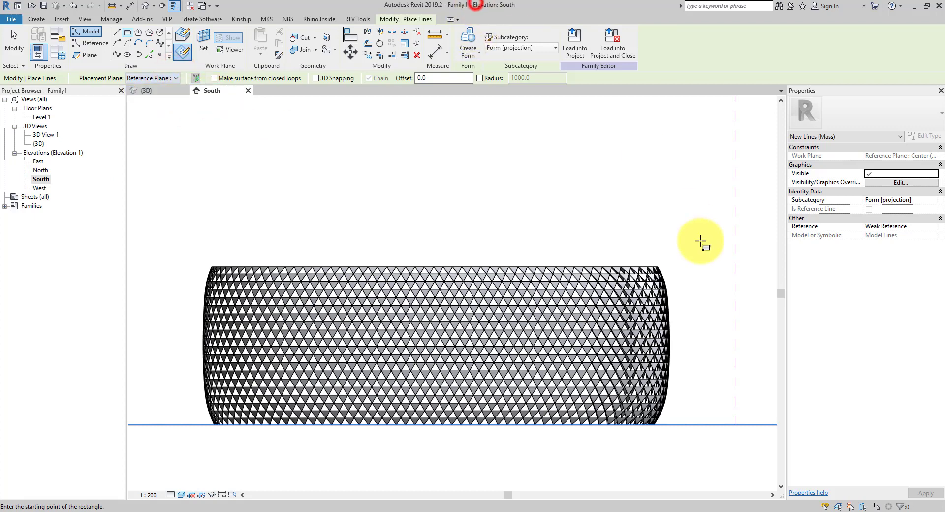
scroll(695, 236, down, 1)
click(300, 281)
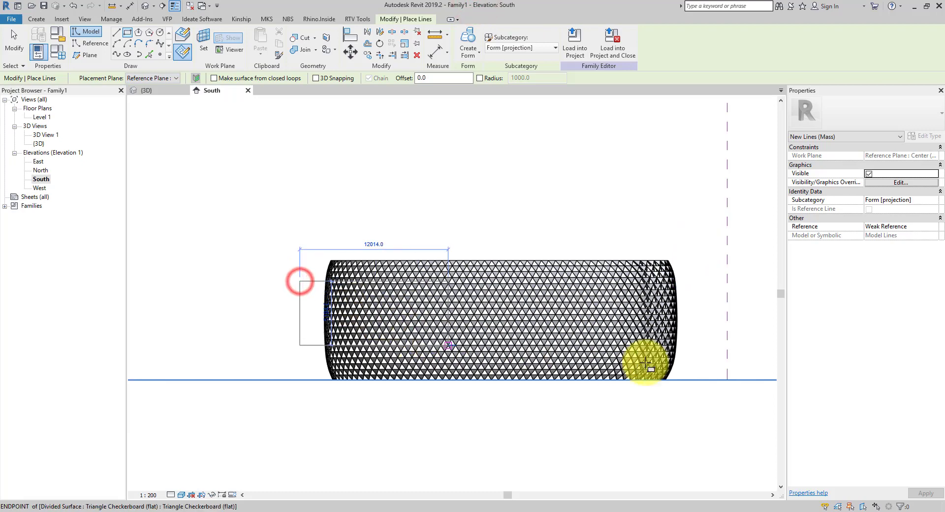
click(703, 353)
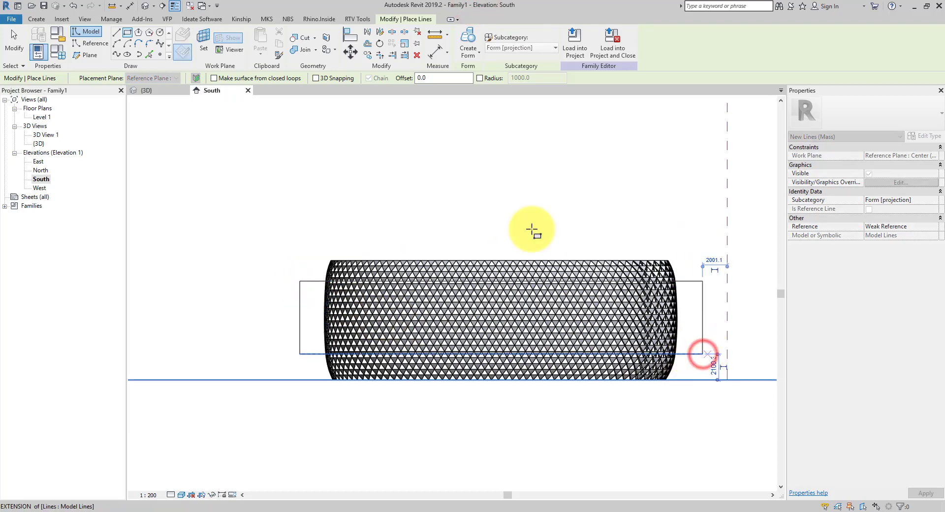
click(17, 52)
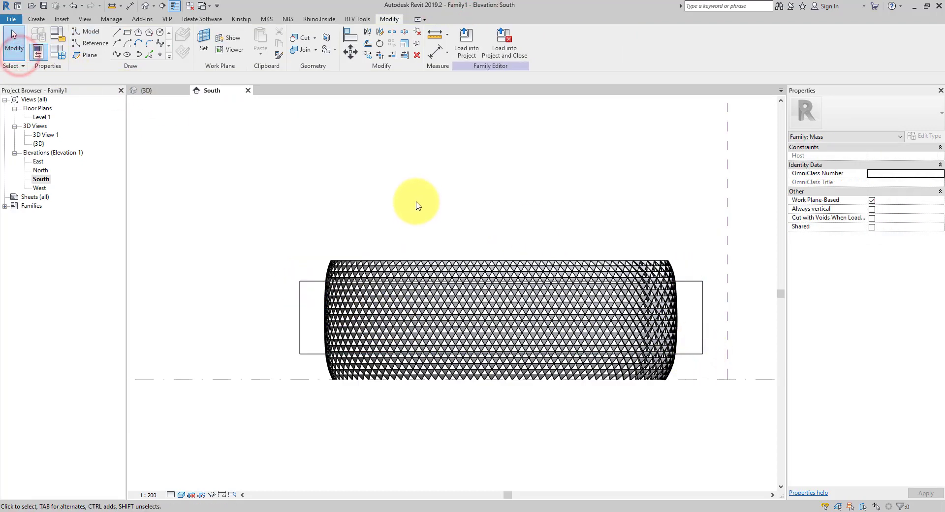
Check the rectangle in 3D, and in the South elevation align its upper edge with the tile line three rows below the facade's top
click(142, 7)
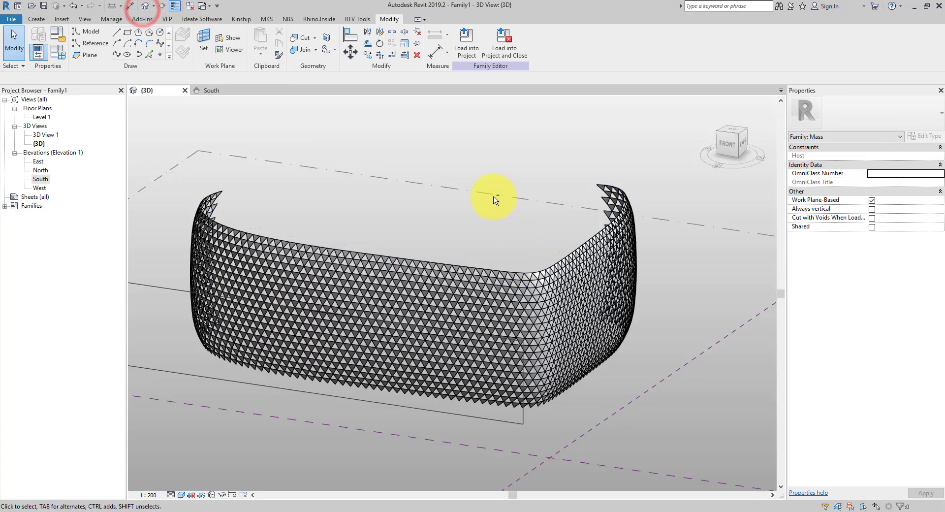
shift+middle_drag(487, 194, 576, 238)
click(659, 277)
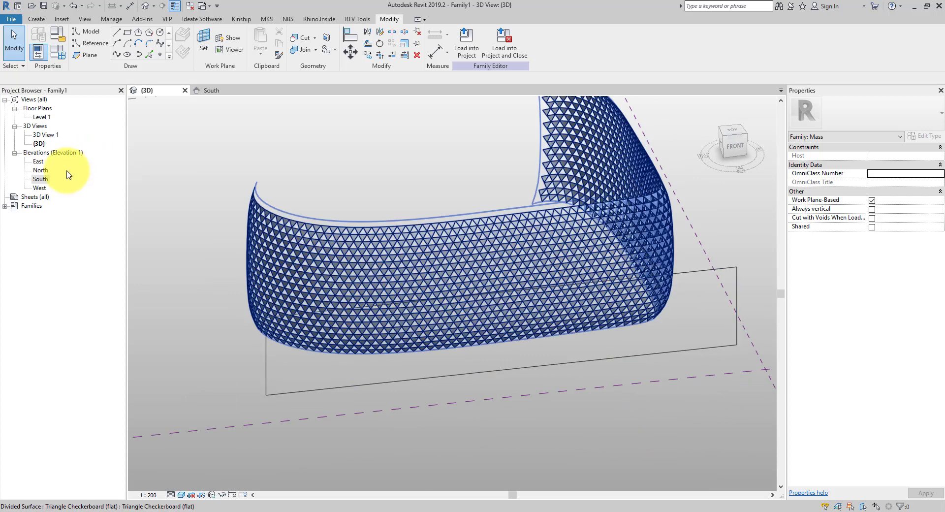
double_click(41, 179)
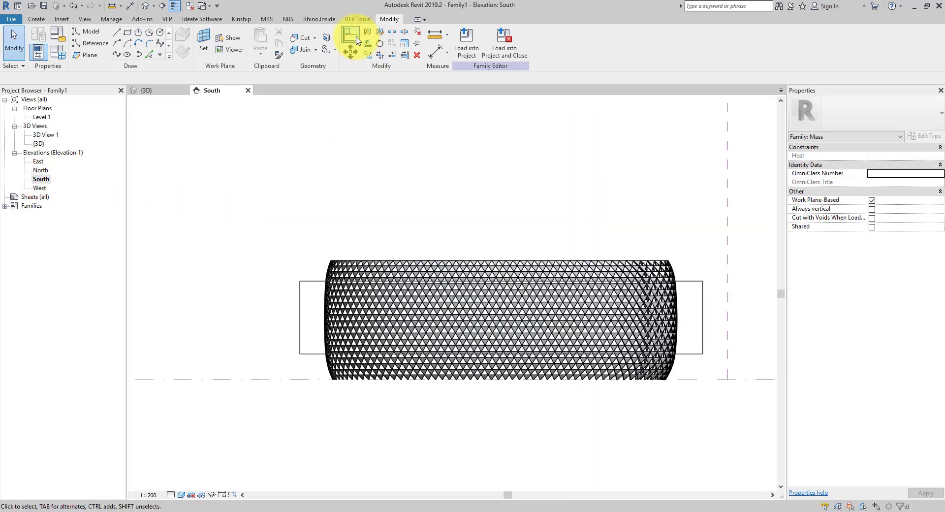
click(357, 41)
scroll(305, 281, up, 6)
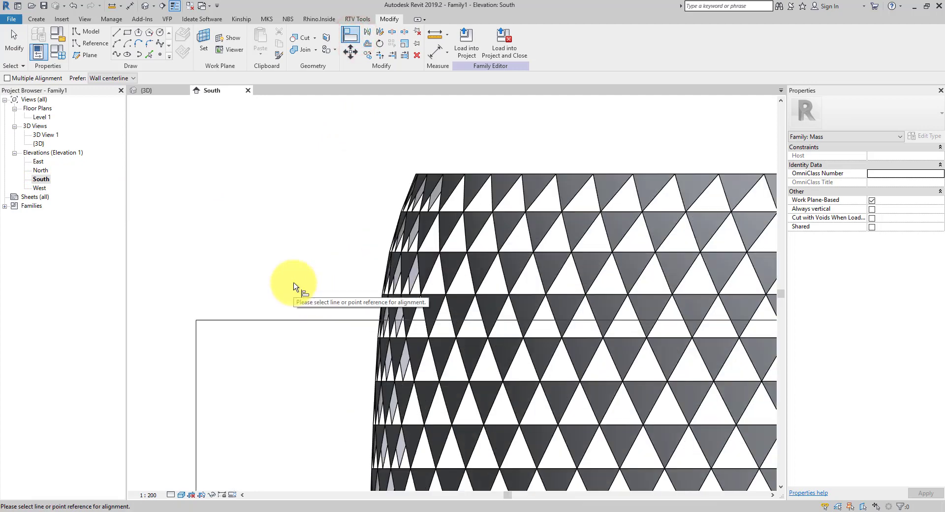
click(433, 295)
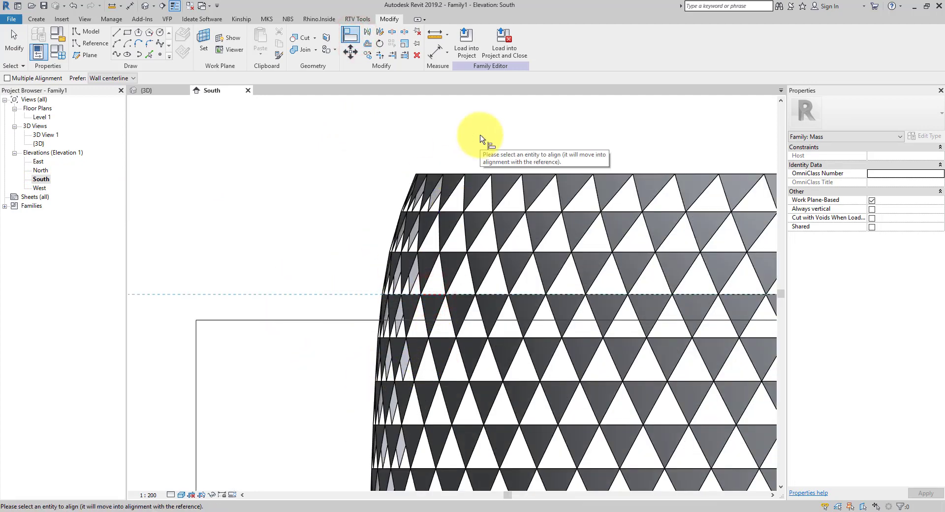
click(318, 320)
scroll(253, 236, down, 3)
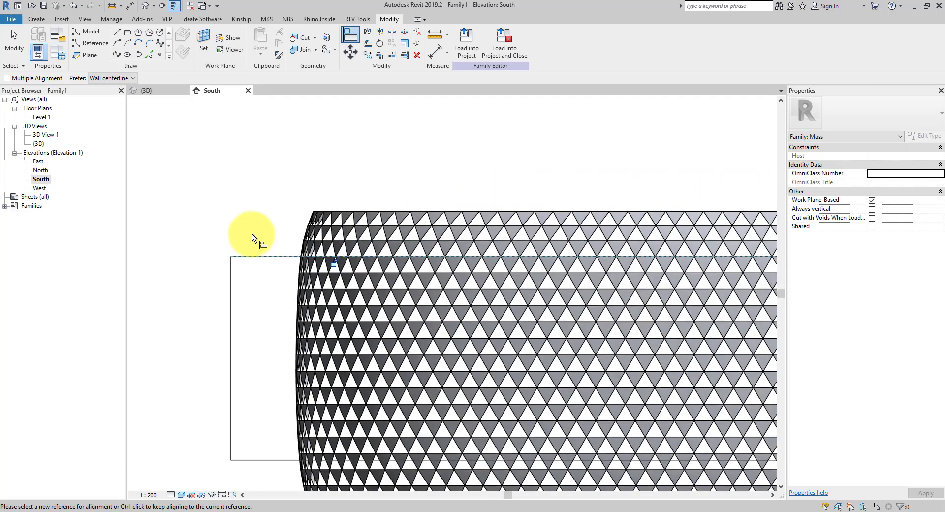
Align the rectangle's lower edge with the tile line three rows above the facade's bottom edge
scroll(274, 453, up, 2)
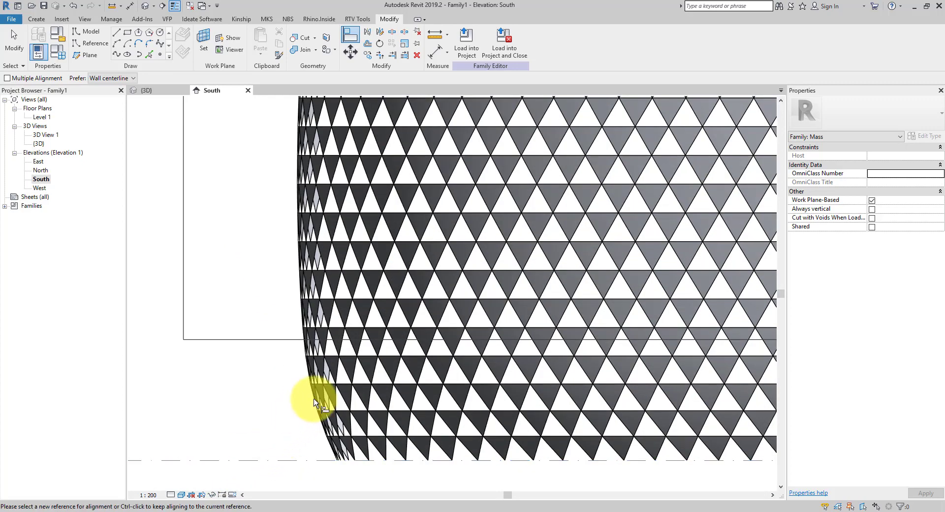
scroll(311, 397, up, 2)
click(341, 372)
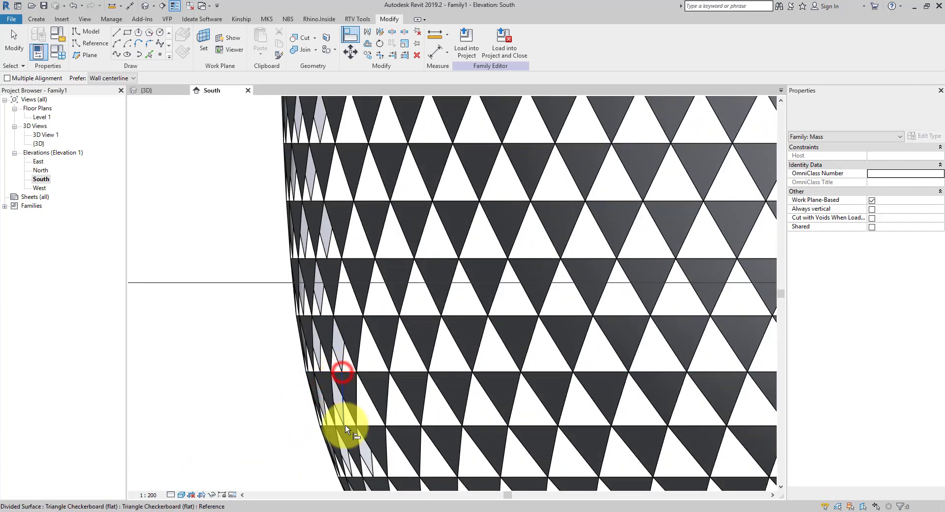
click(265, 284)
scroll(242, 338, down, 3)
key(Escape)
scroll(298, 354, down, 4)
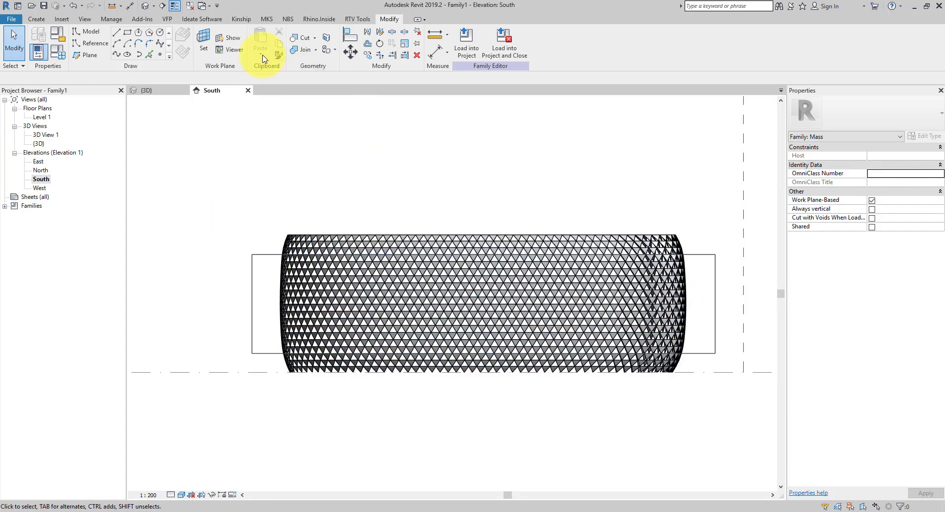
Create a solid form from the rectangle in the 3D view
click(145, 7)
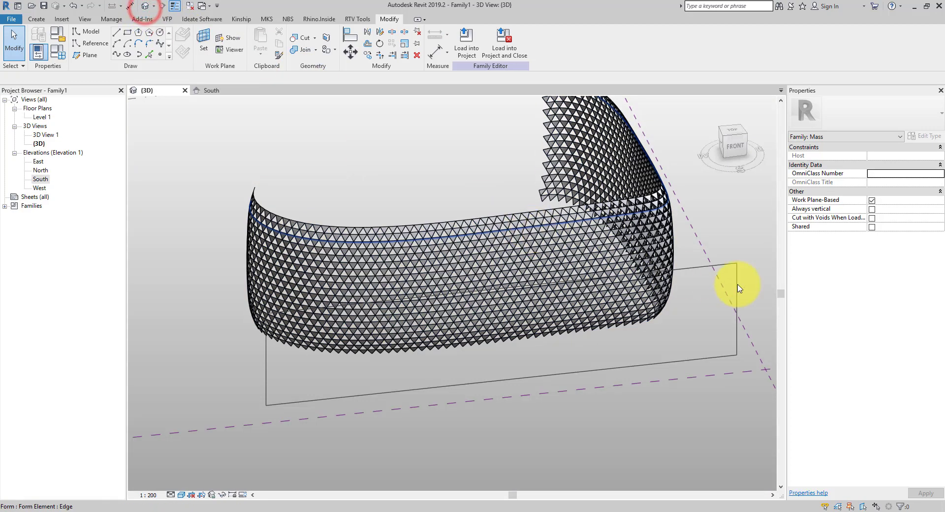
click(698, 268)
shift+middle_drag(611, 341, 596, 326)
click(467, 35)
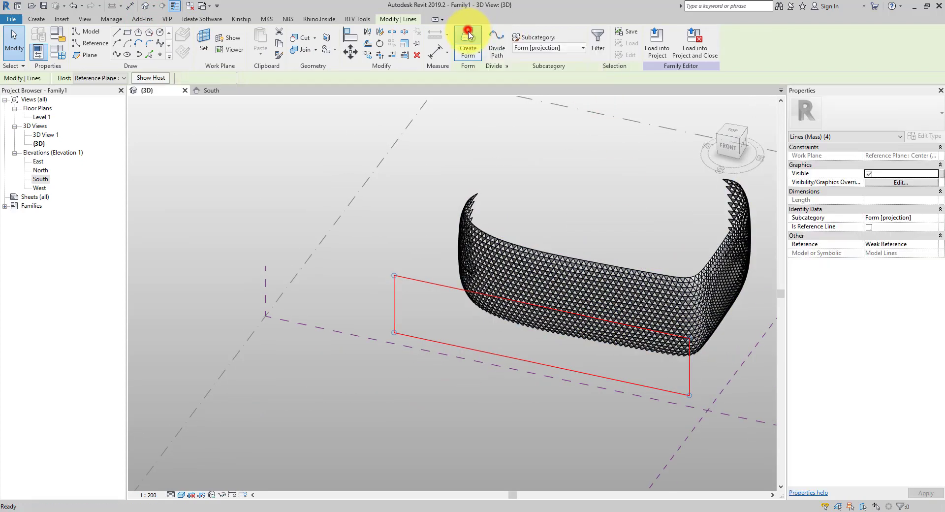
click(565, 159)
shift+middle_drag(575, 232, 548, 237)
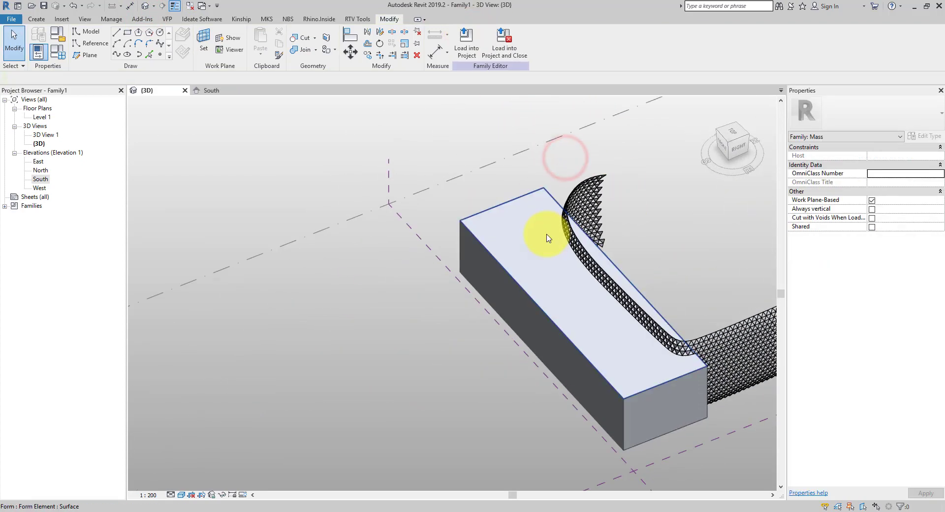
Try to stretch the box form over the facade by moving its top face horizontally
click(547, 237)
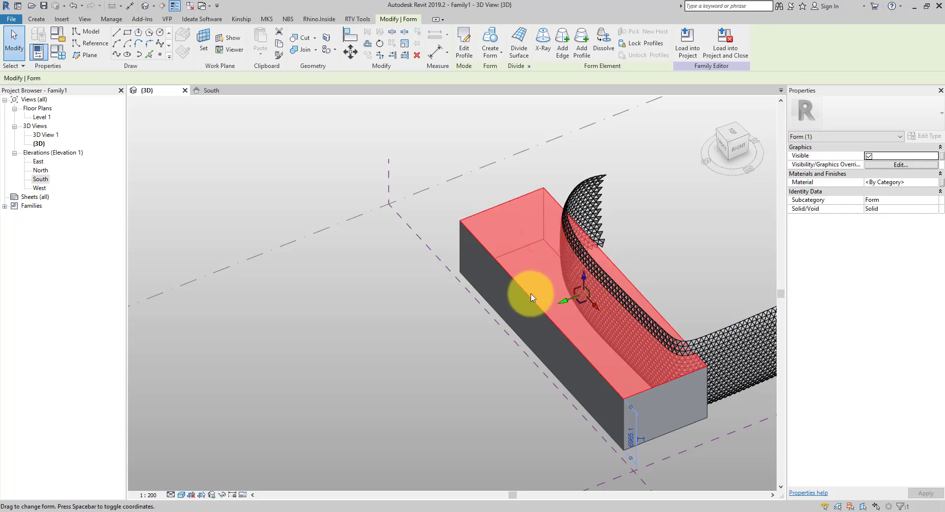
middle_drag(539, 296, 409, 306)
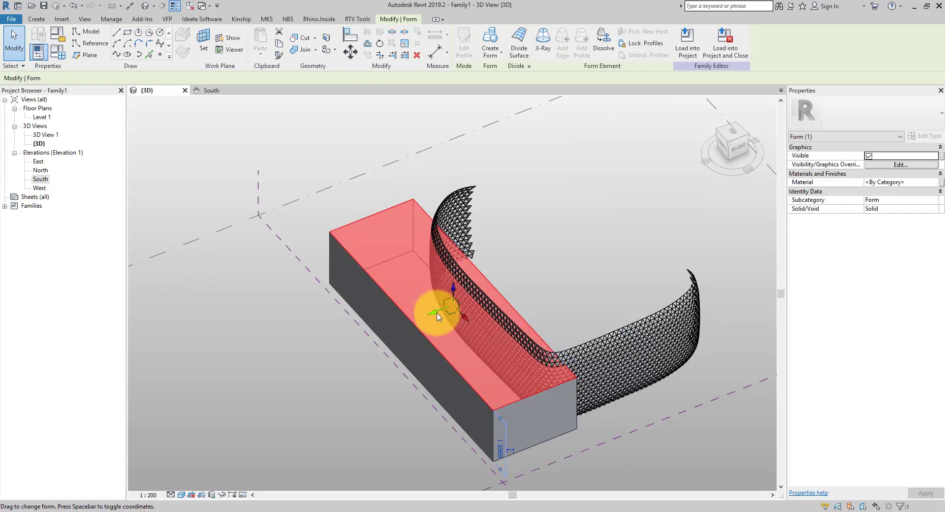
drag(436, 315, 514, 295)
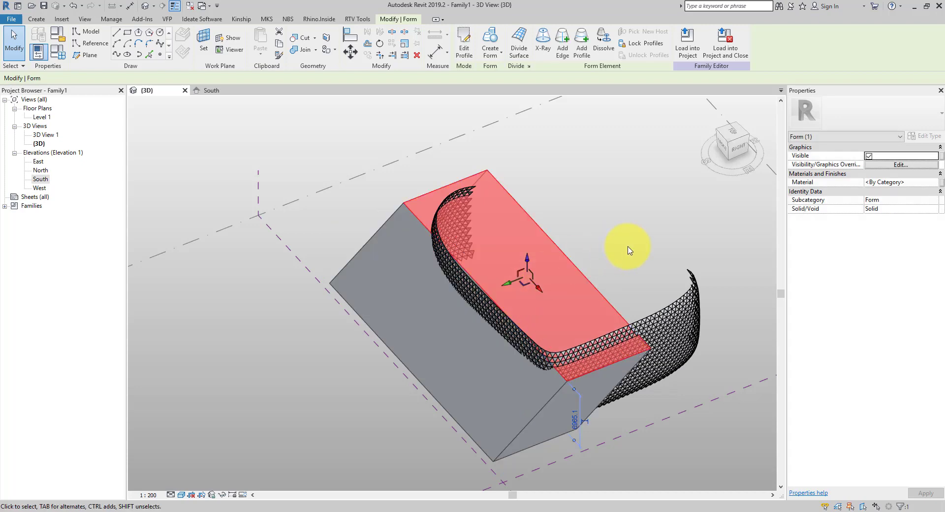
click(600, 254)
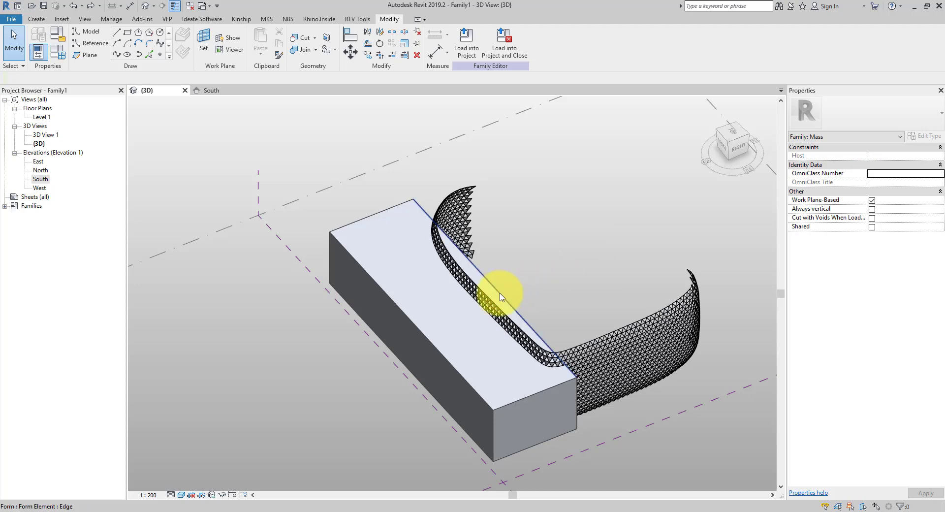
Pull the box form's rear vertical face back past the curved facade, to a total depth of about 32,800 mm
key(Tab)
key(Tab)
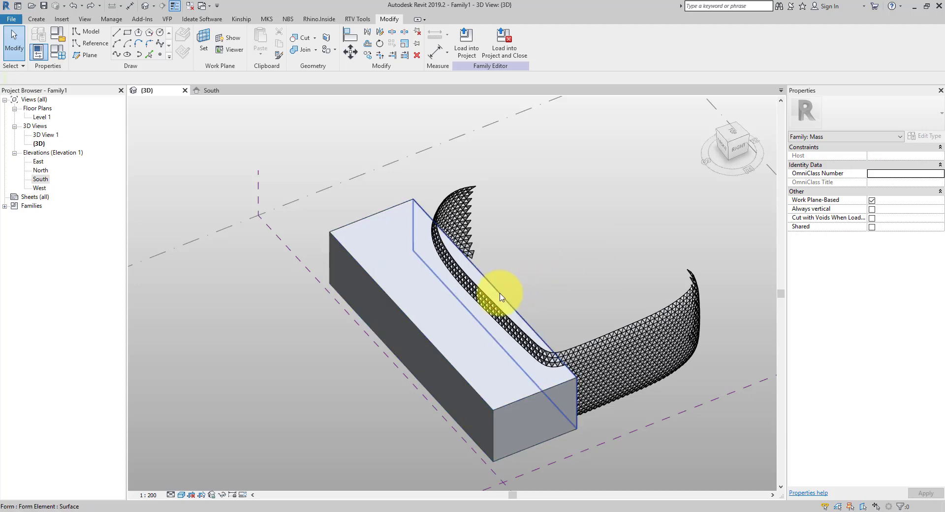
click(501, 297)
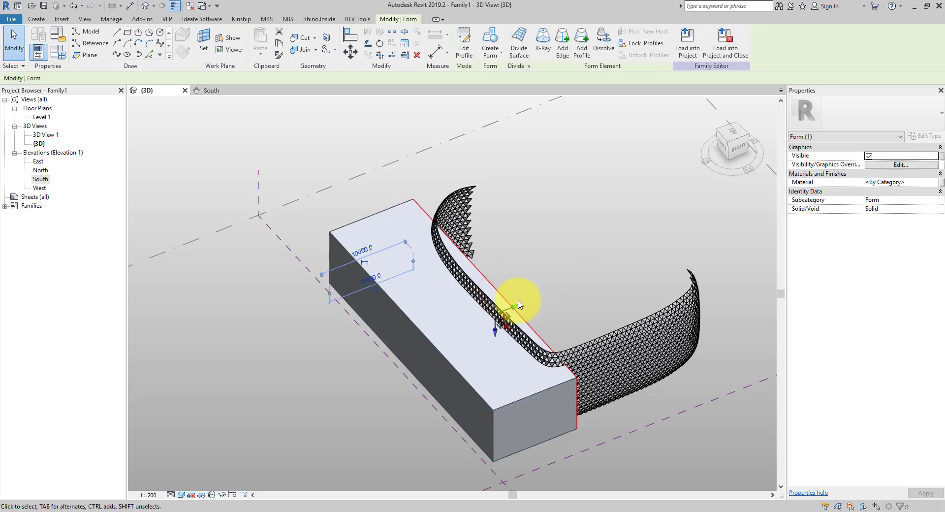
drag(514, 307, 681, 239)
key(Escape)
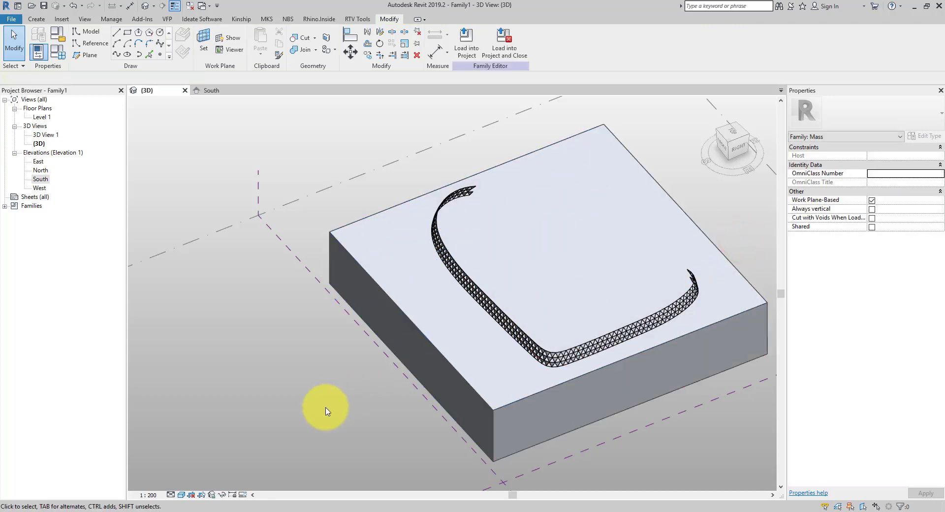
shift+middle_drag(325, 410, 390, 358)
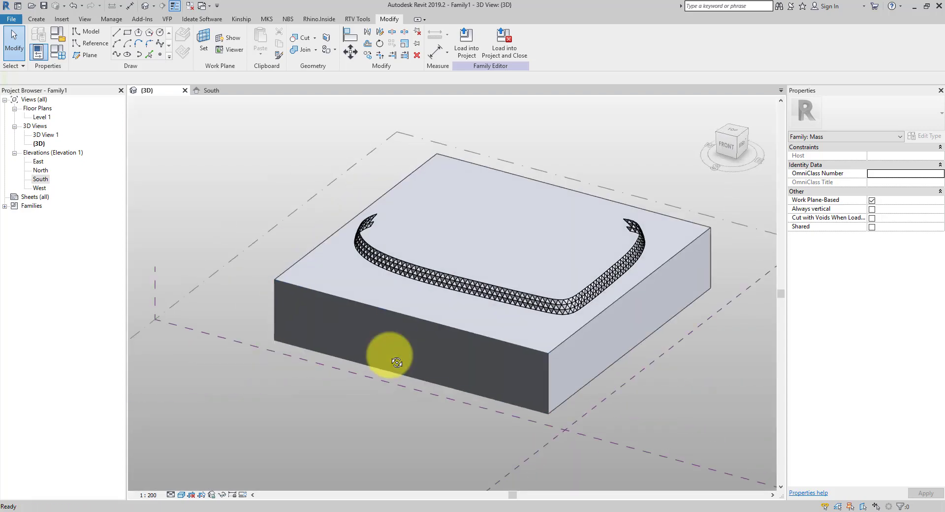
Temporarily hide the whole box form in the 3D view to expose the curved facade
key(Tab)
click(516, 219)
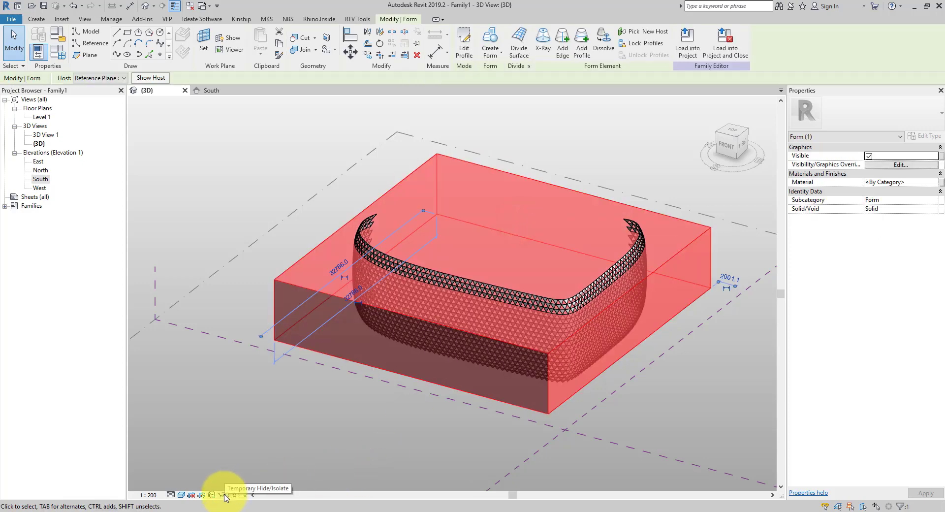
click(224, 495)
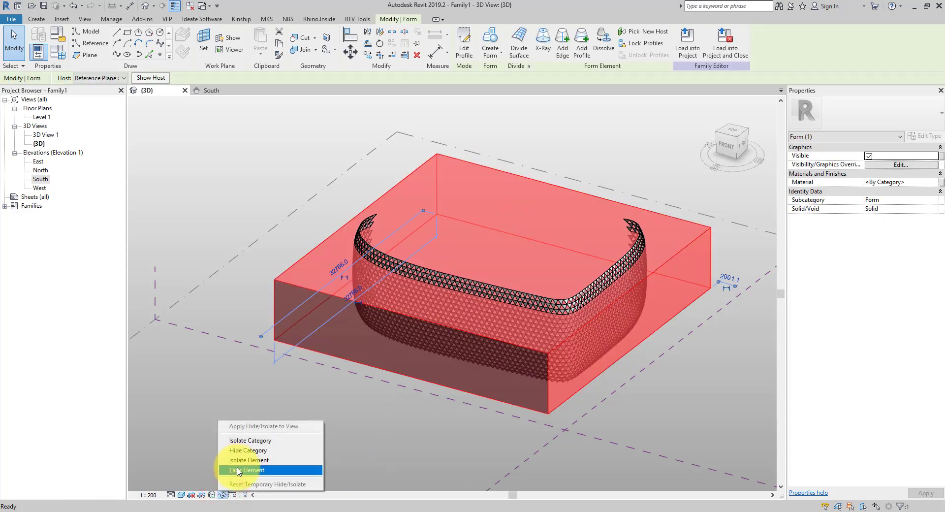
click(237, 470)
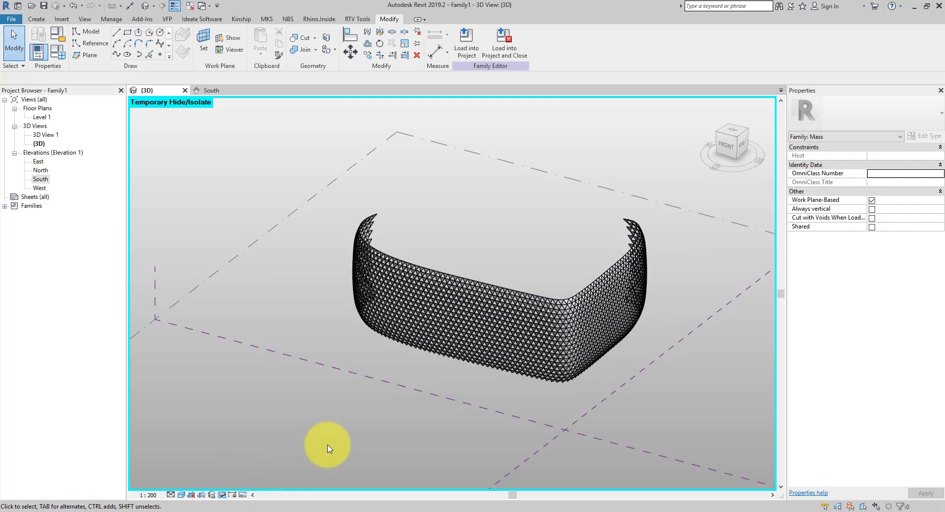
Compare the facade's triangular divided surface with the building reference photo
scroll(442, 272, up, 2)
click(582, 284)
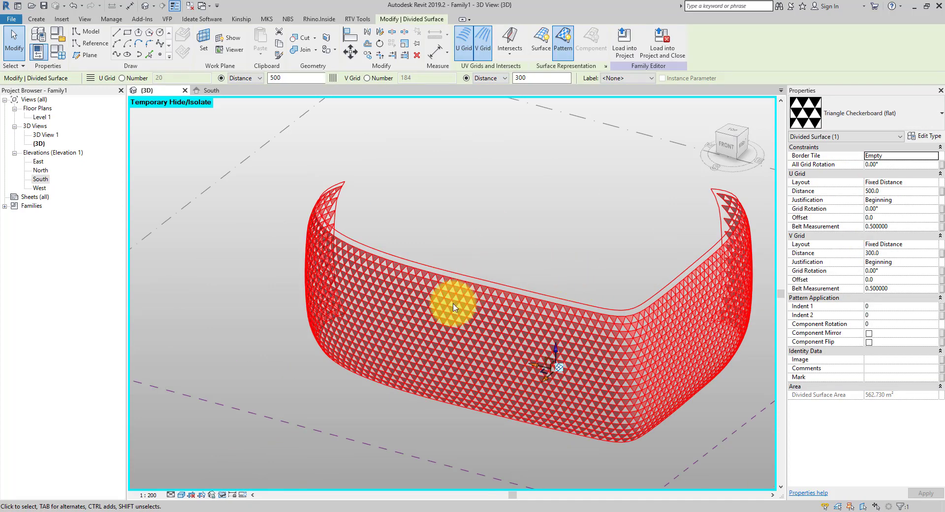
click(256, 511)
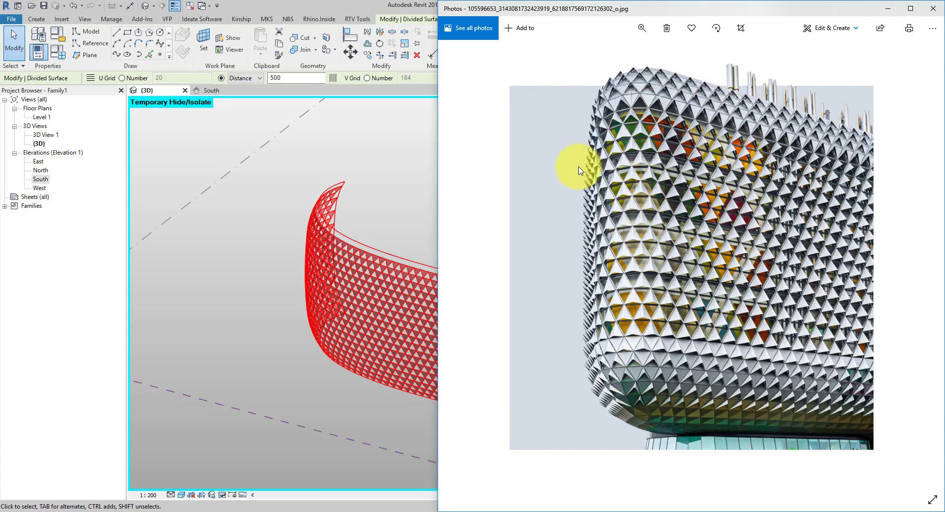
click(395, 9)
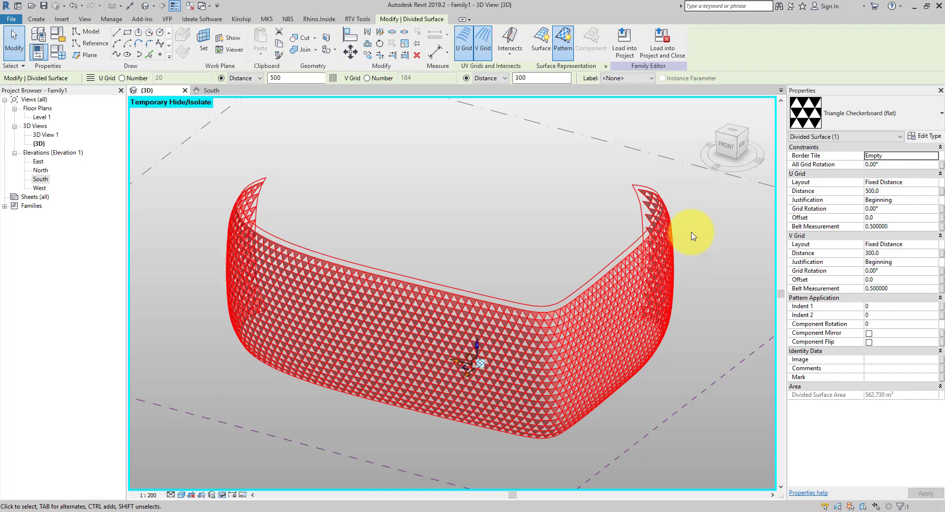
Delete the triangle checkerboard divided surface from the curved facade, keeping the plain form
click(560, 222)
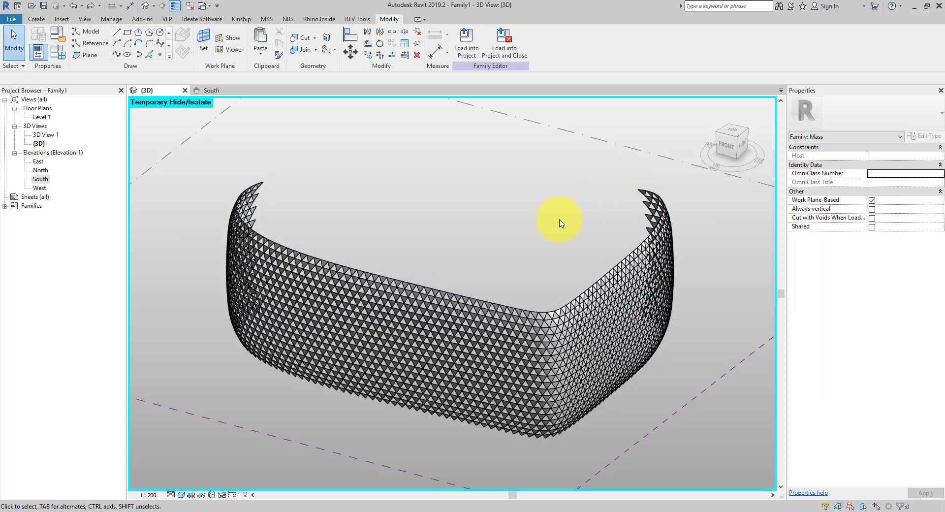
click(579, 268)
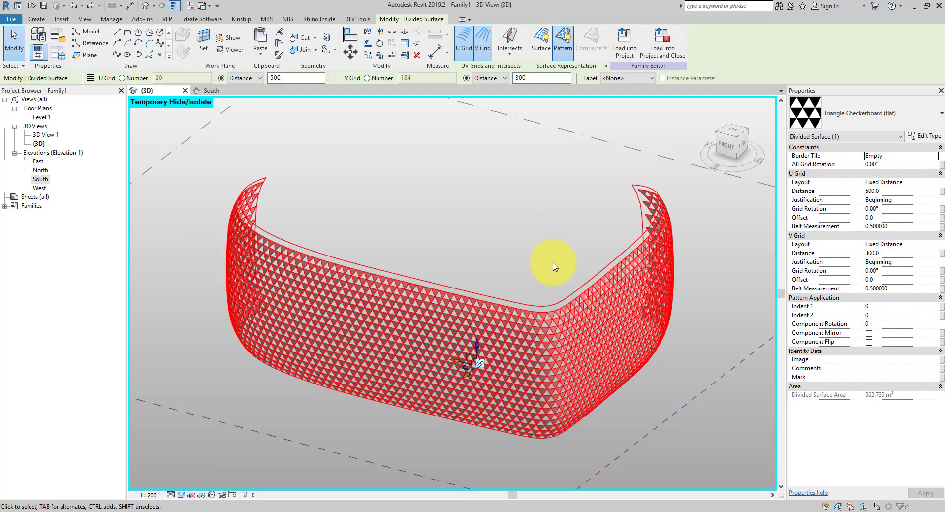
click(555, 266)
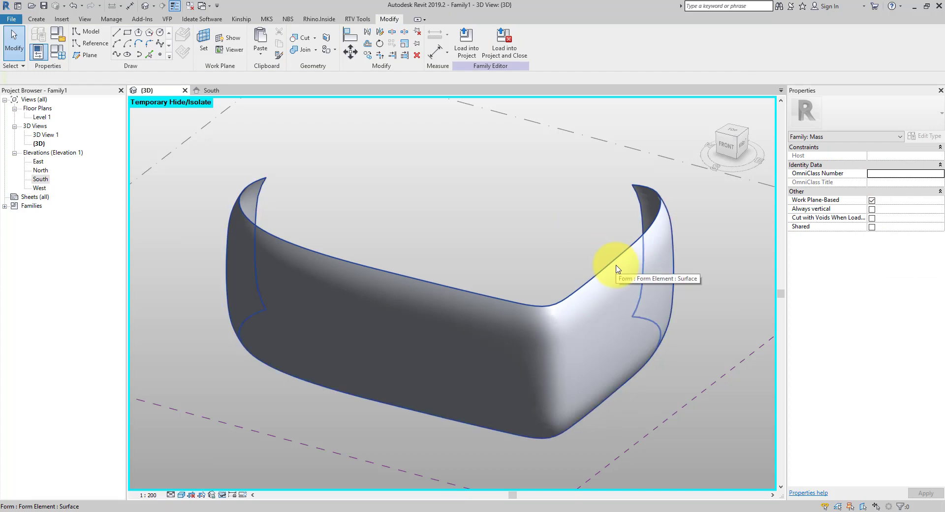
Try to copy only the facade's surface to the clipboard
click(670, 239)
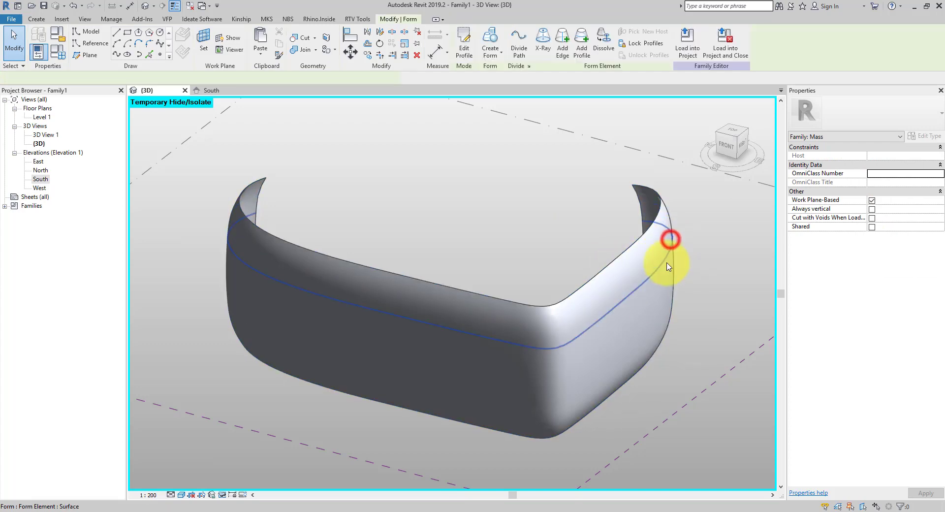
click(671, 238)
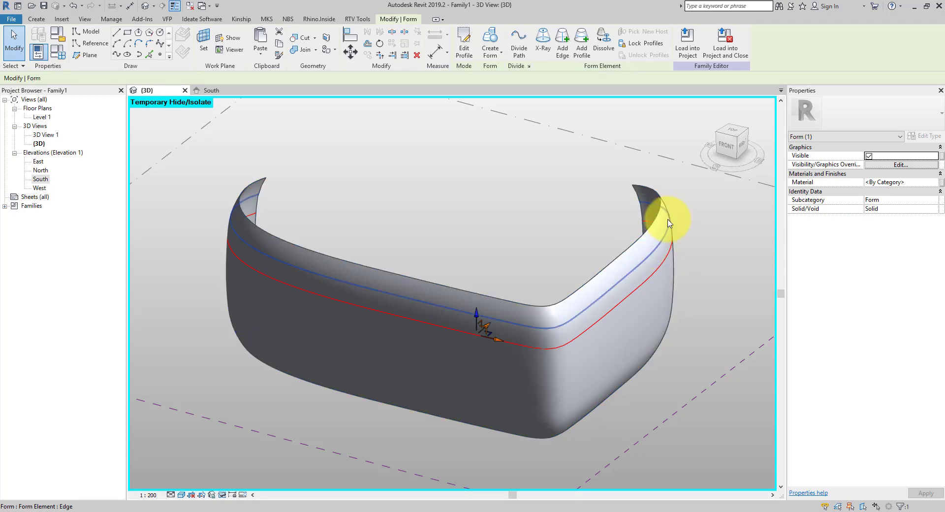
click(666, 219)
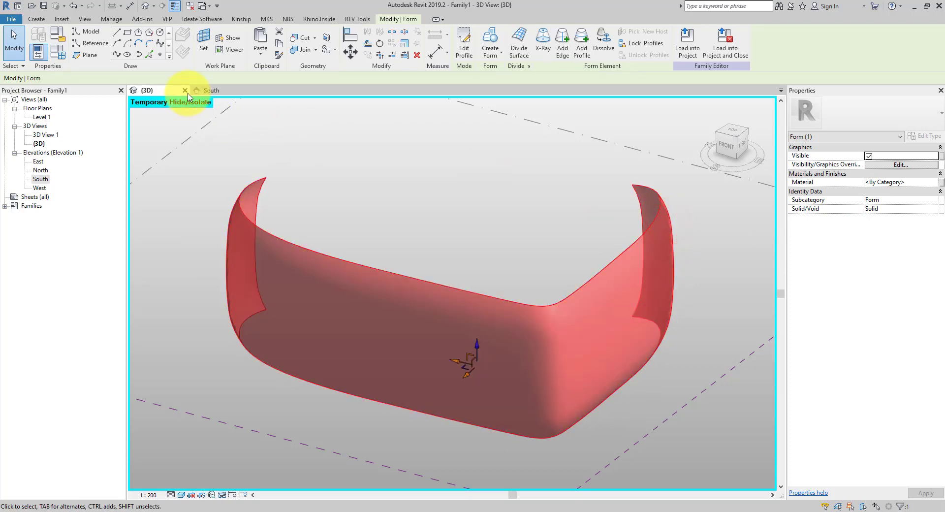
click(277, 44)
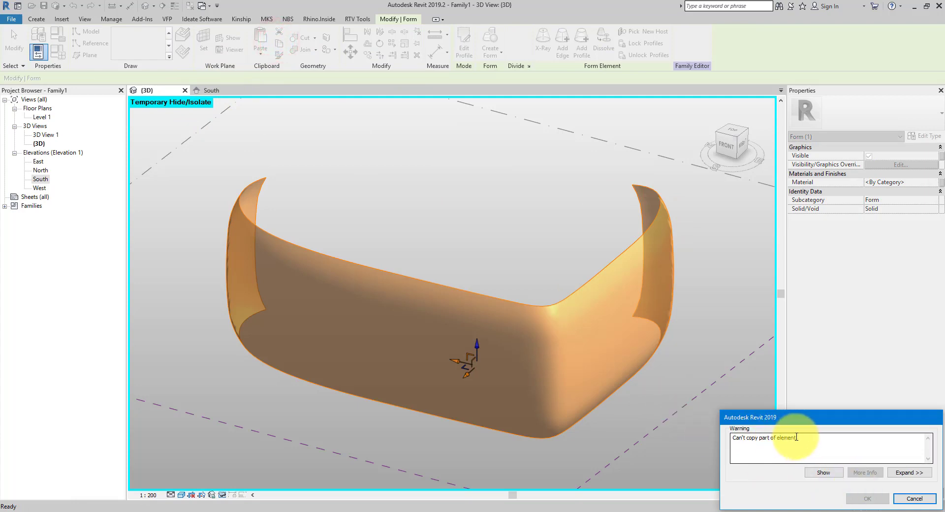
click(920, 498)
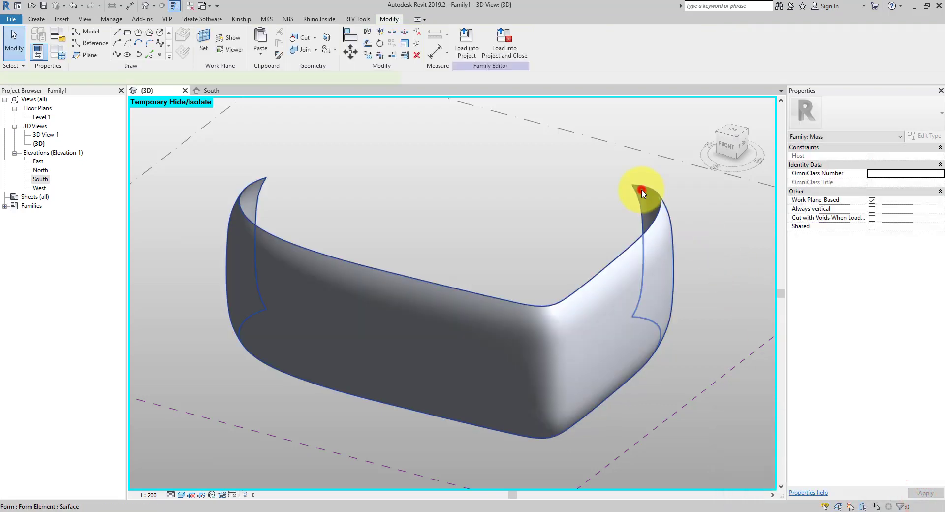
click(641, 191)
click(280, 46)
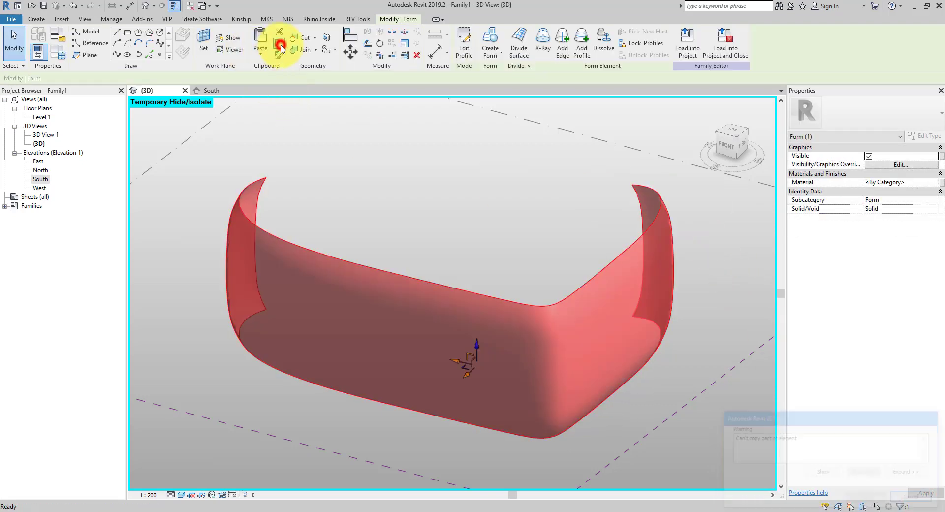
click(919, 498)
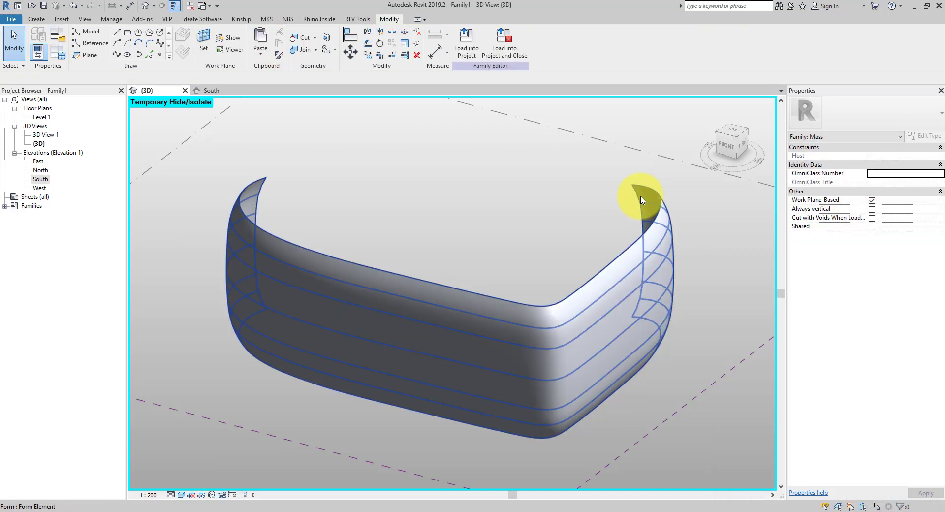
Copy the entire curved facade form and paste the duplicate aligned to the same place
click(640, 197)
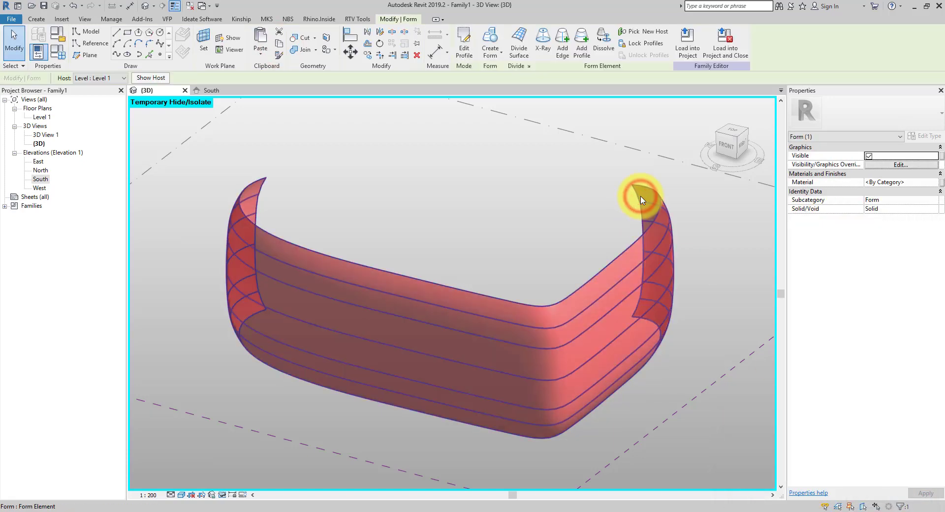
click(279, 44)
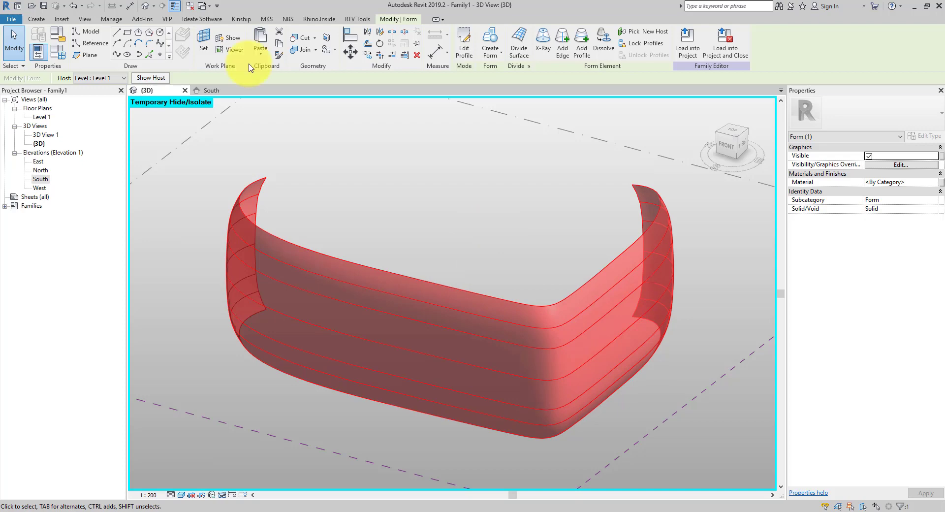
click(280, 47)
click(261, 53)
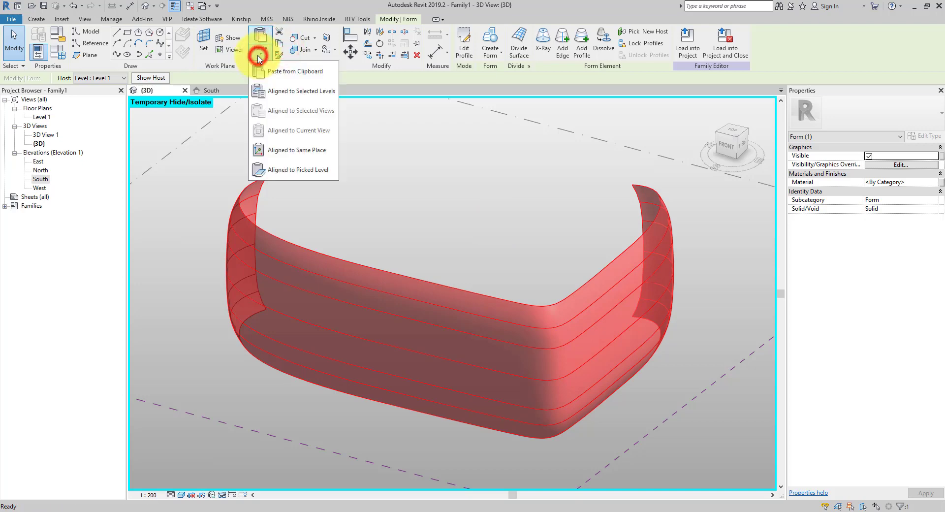
click(312, 150)
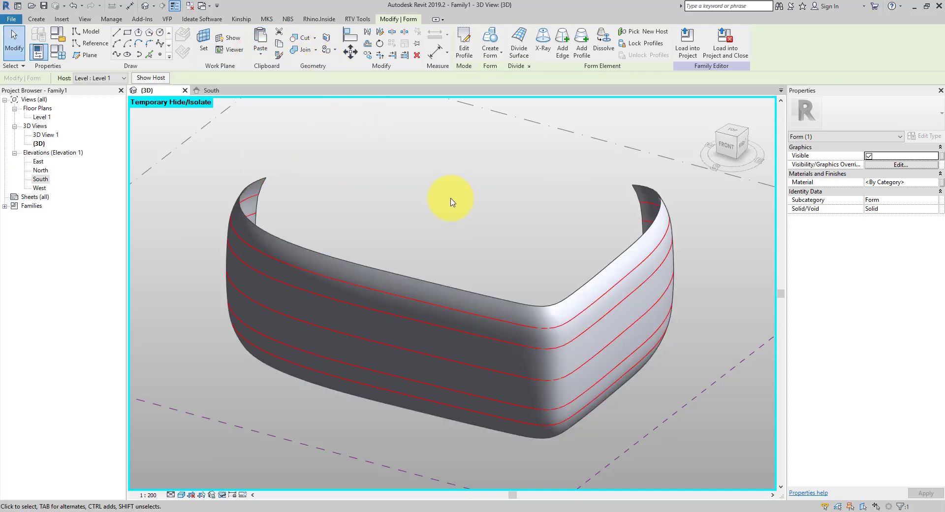
Temporarily hide the pasted facade copy to check for the original beneath it, and reset the temporary hide
click(222, 495)
click(232, 470)
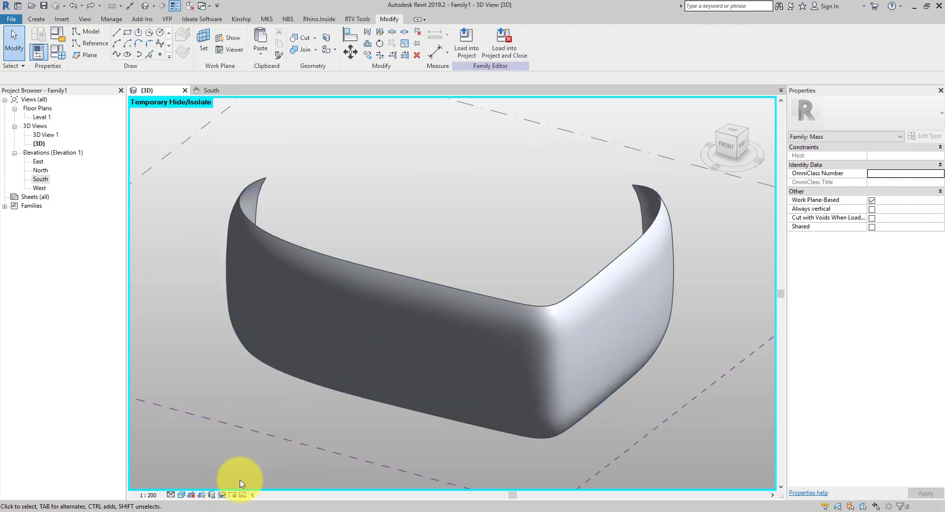
click(223, 494)
click(236, 484)
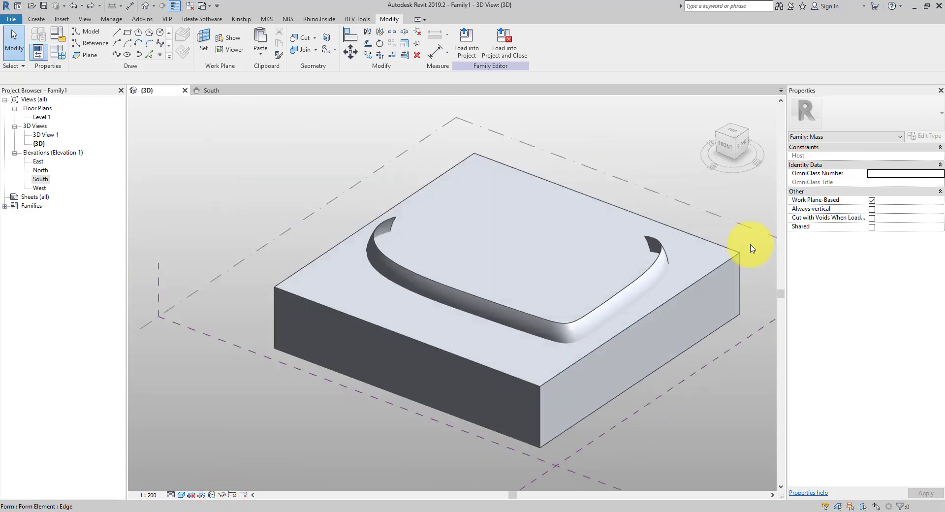
Change the box form from solid to void to cut the middle band out of the facade forms
click(709, 243)
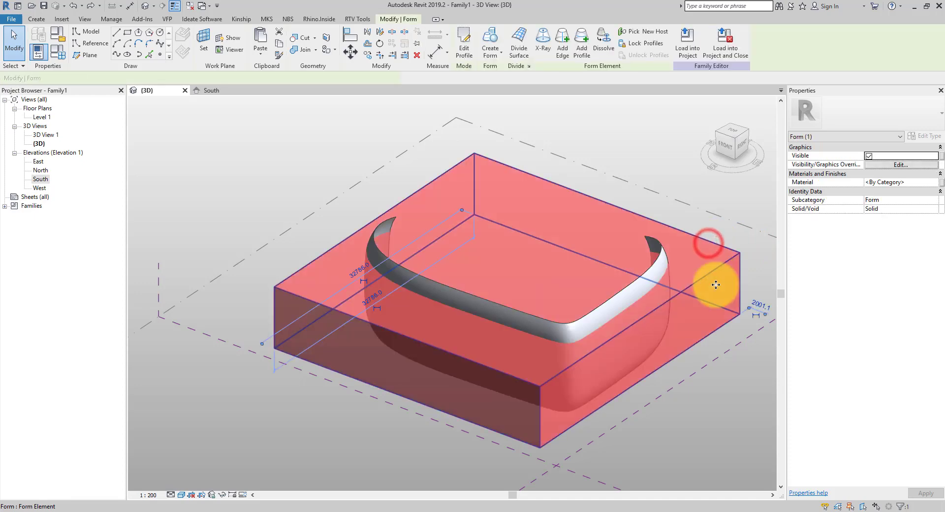
click(933, 208)
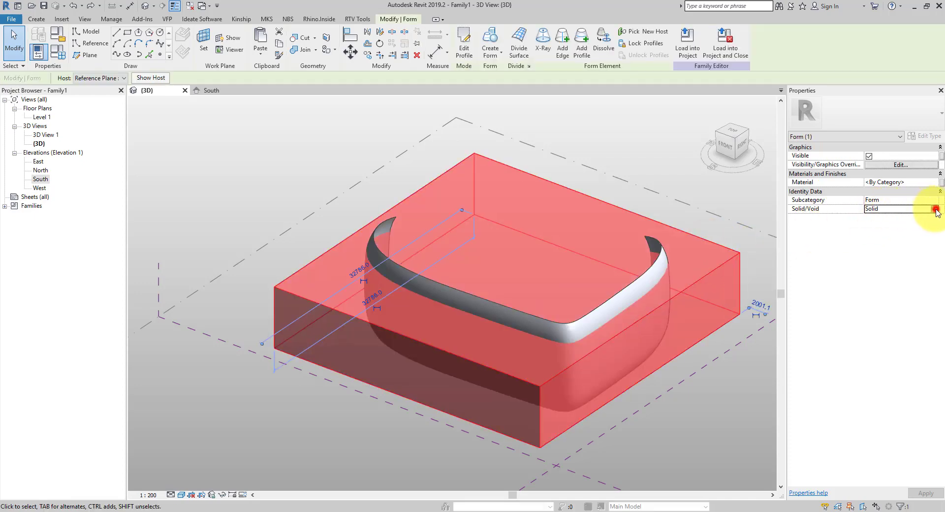
click(877, 225)
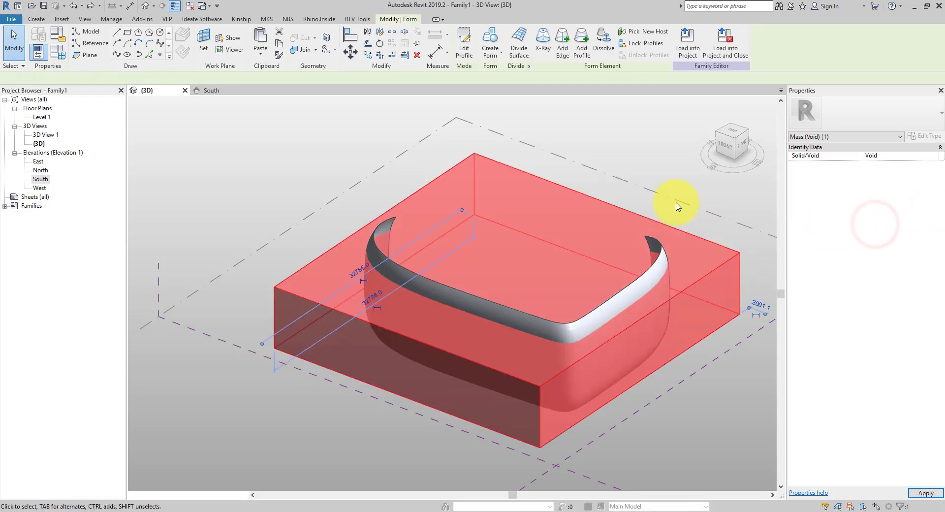
click(653, 169)
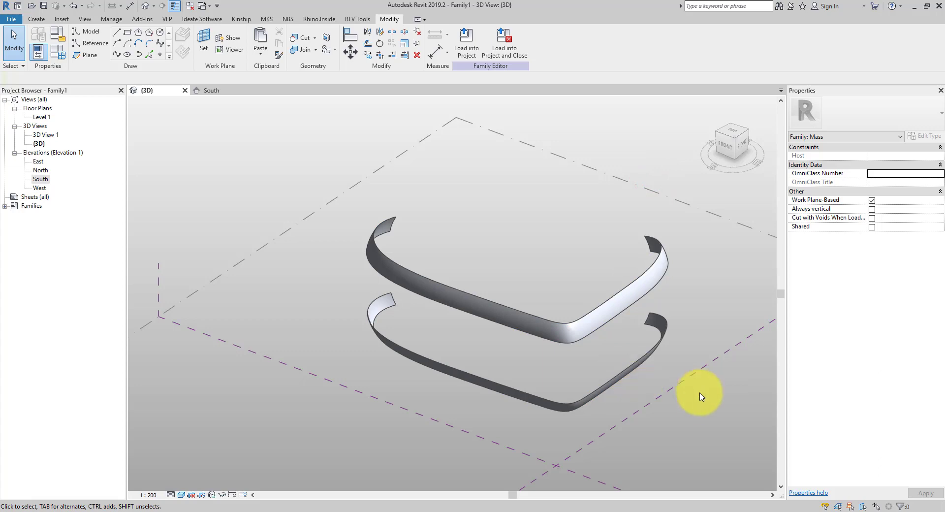
Compare the remaining upper and lower facade bands with the building reference photo
middle_drag(667, 386, 652, 381)
scroll(649, 378, up, 2)
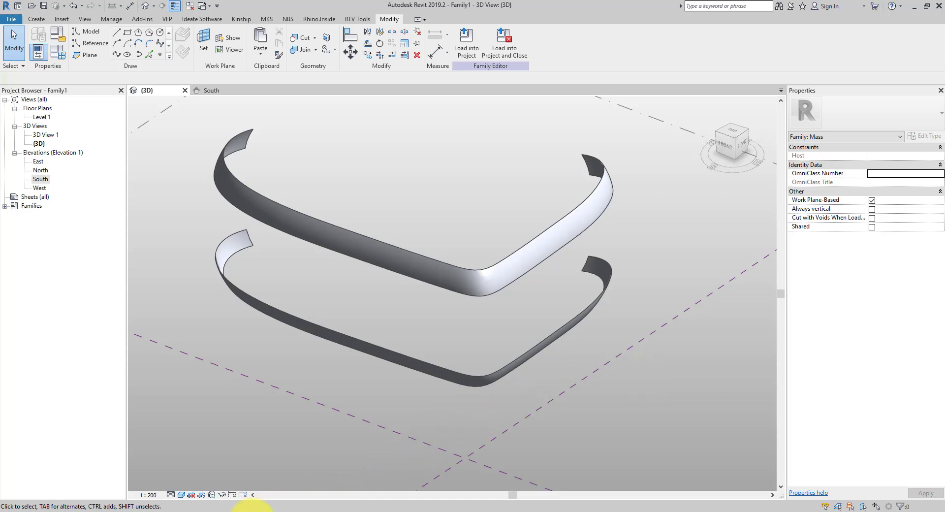
click(250, 509)
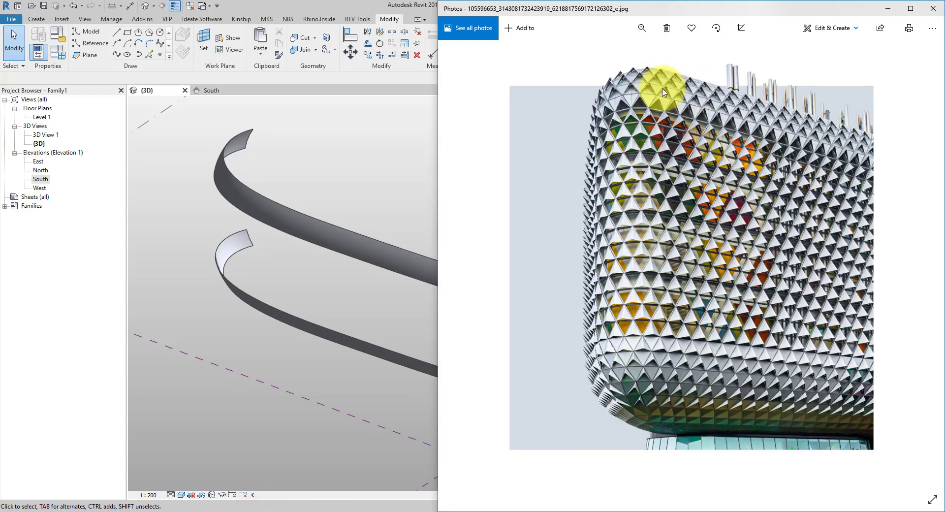
click(353, 4)
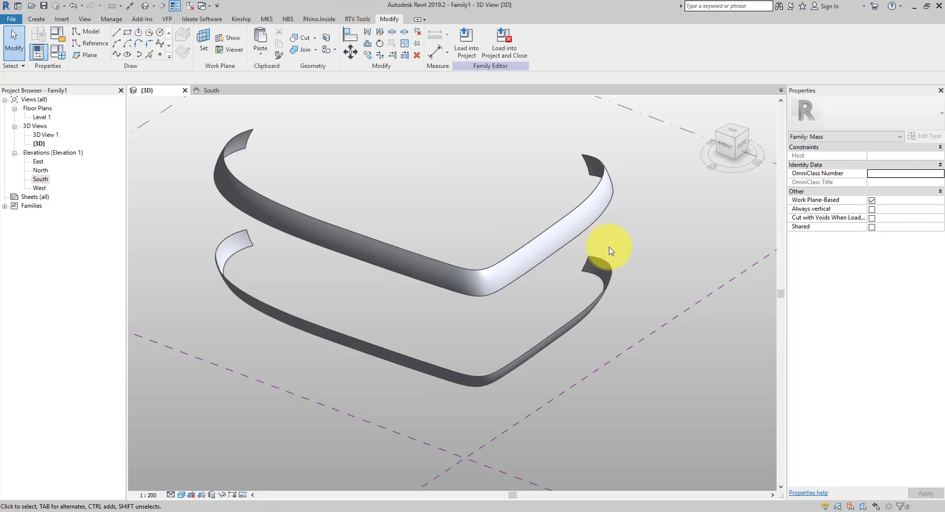
Uncut the void box from one of the two overlapping facade forms, and select each form to check the result
click(315, 38)
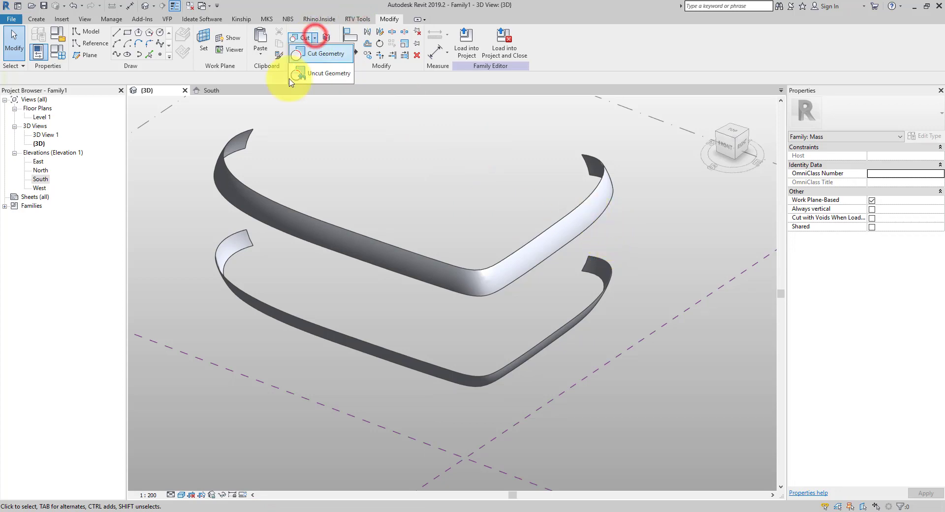
click(330, 74)
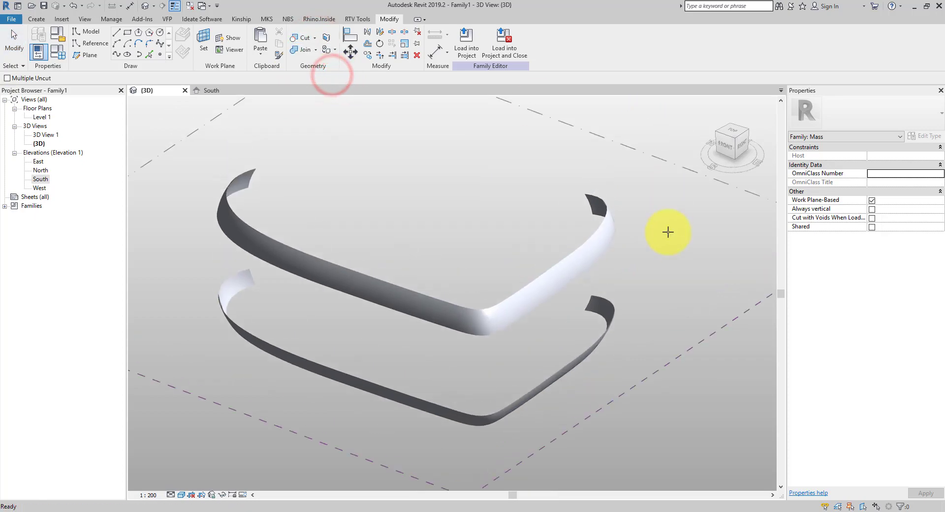
click(606, 224)
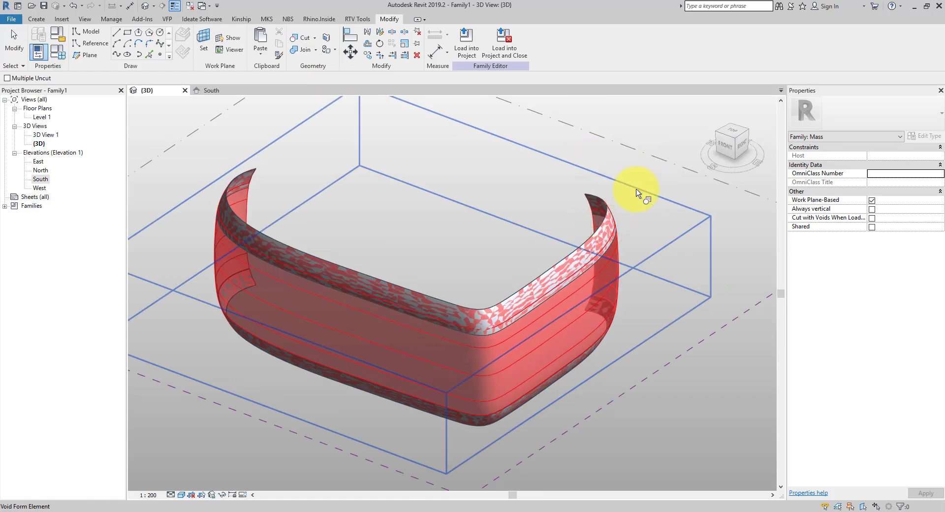
click(695, 231)
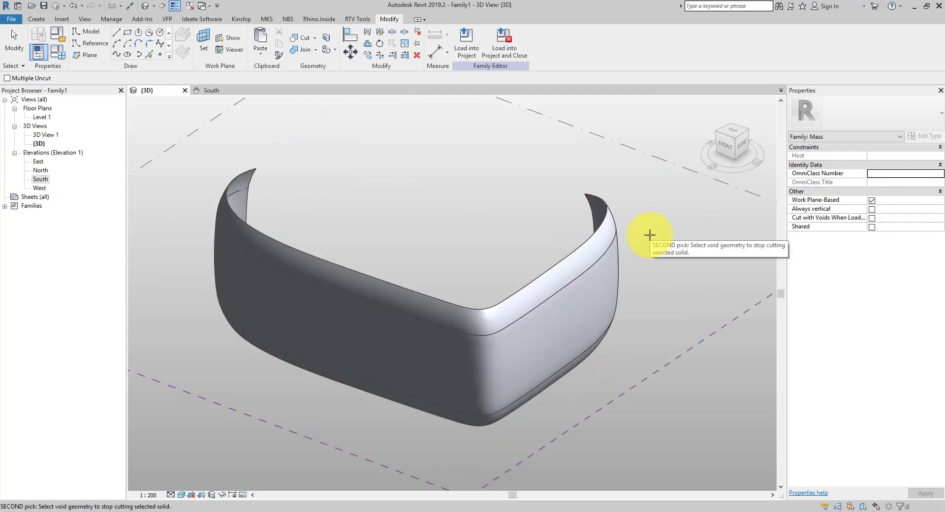
key(Escape)
click(604, 235)
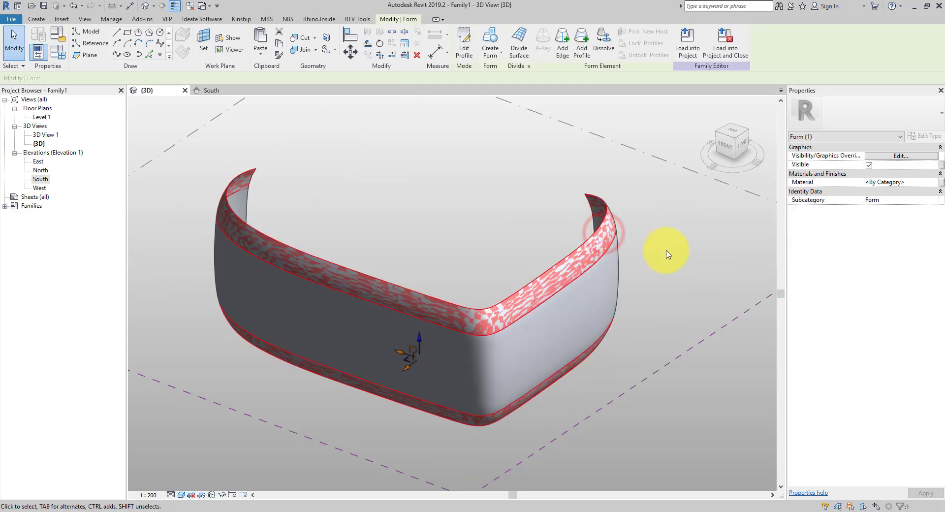
click(617, 260)
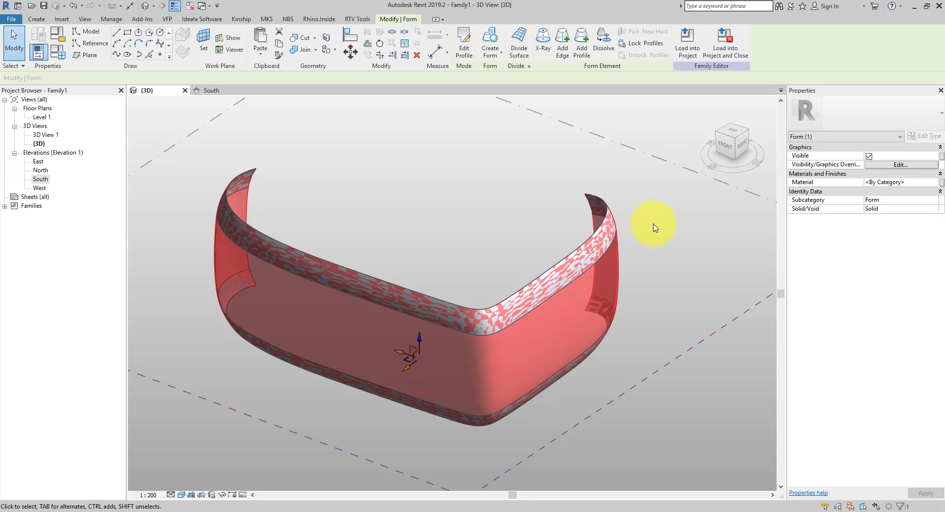
Divide the surface of the full-height facade form and apply the Triangle Checkerboard (flat) pattern to it
click(516, 40)
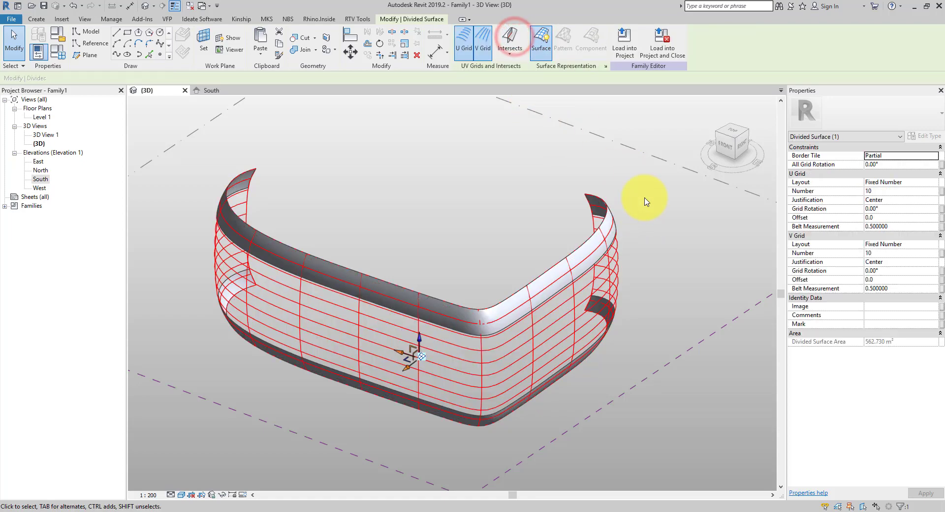
click(846, 112)
scroll(856, 288, down, 3)
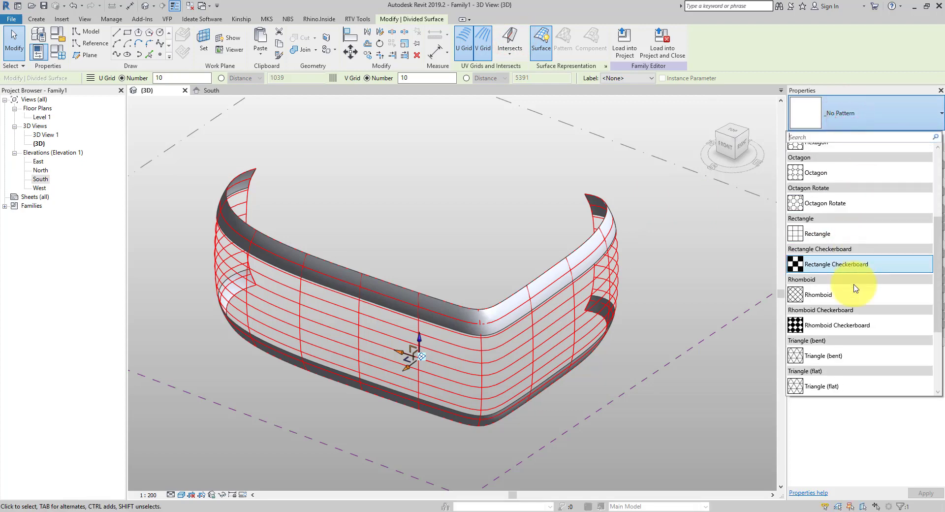
scroll(855, 287, down, 3)
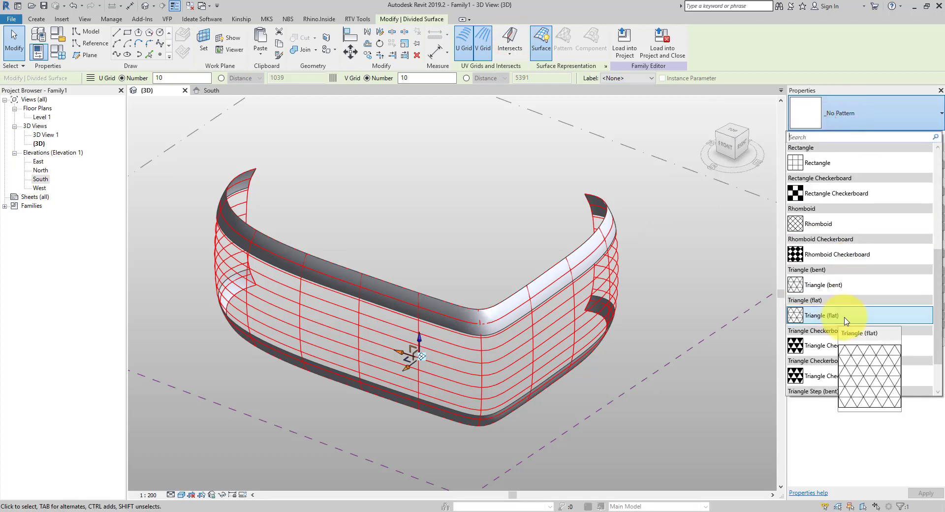
scroll(881, 326, down, 3)
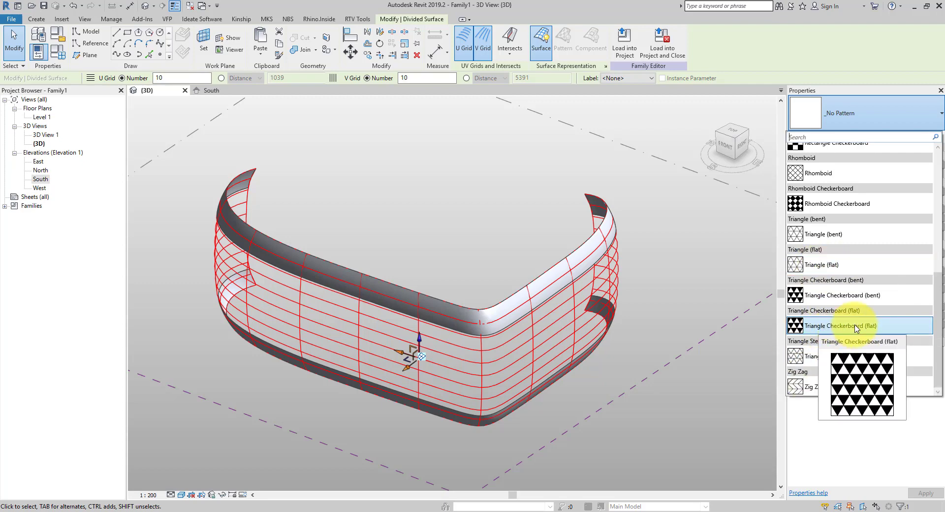
click(831, 325)
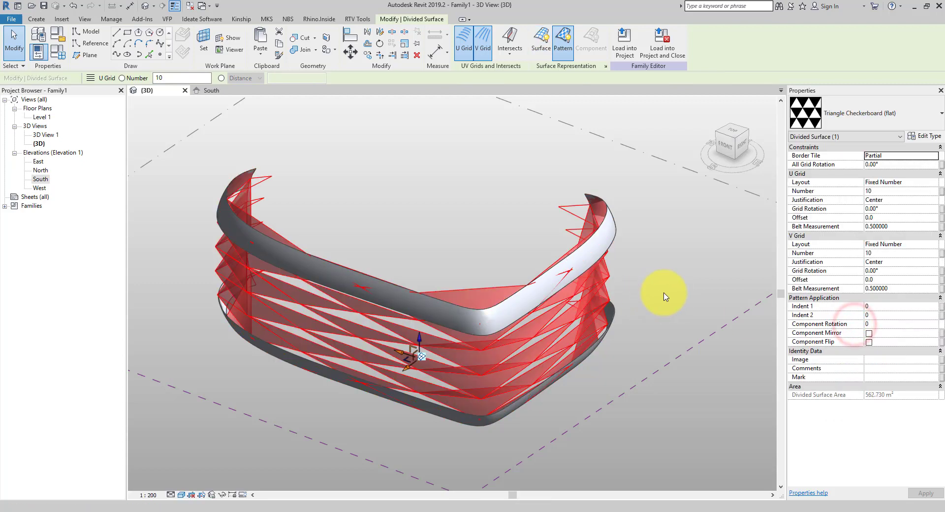
Set the divided surface's border tile to Empty and its U grid to a fixed distance of 500 with Beginning justification
click(934, 156)
click(878, 164)
click(934, 183)
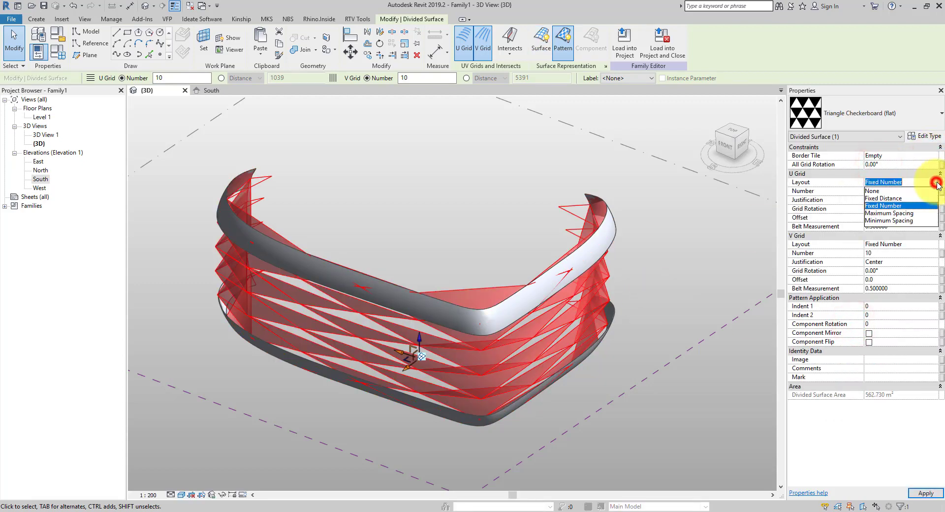
click(871, 196)
click(900, 191)
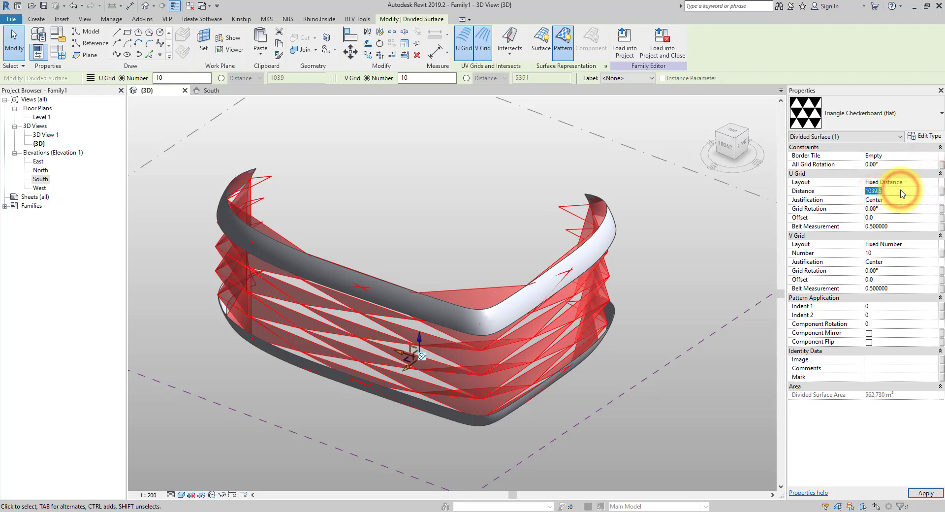
click(932, 199)
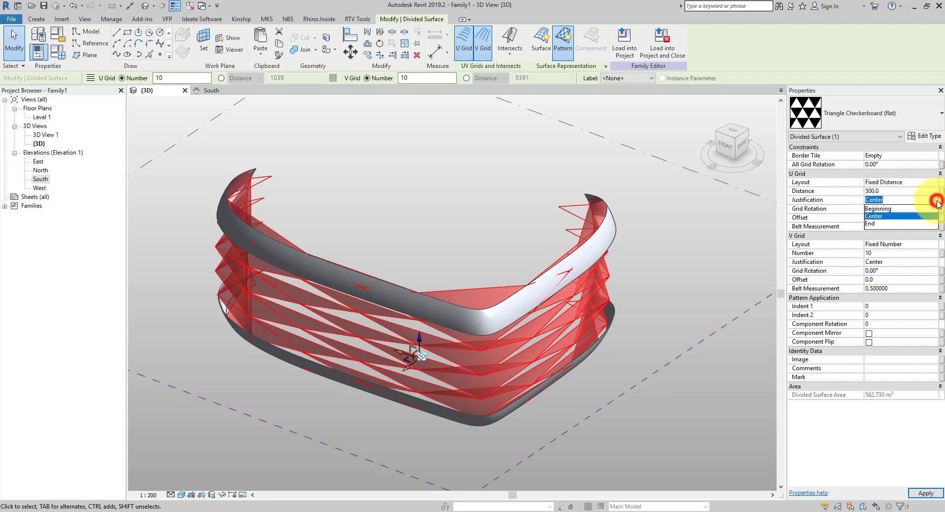
click(882, 208)
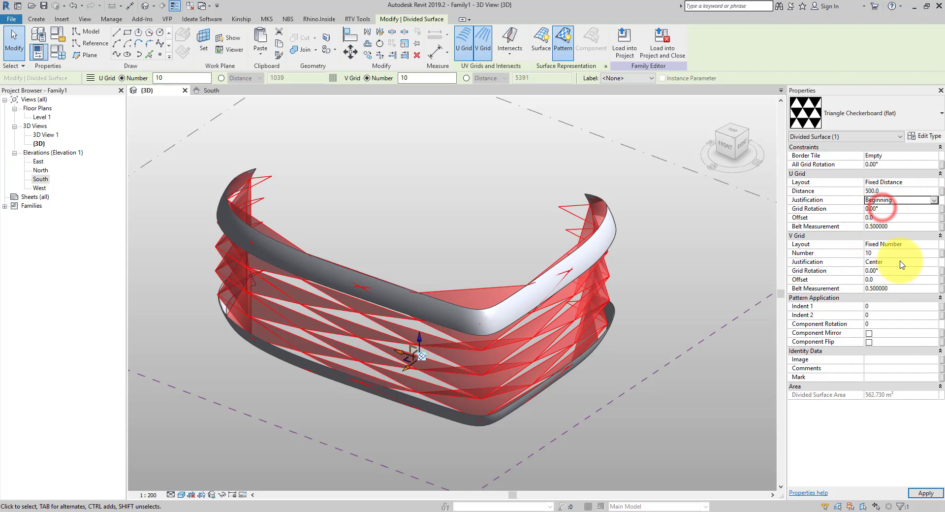
Set the V grid layout to a fixed distance of 300 with Beginning justification, and deselect the surface
click(933, 244)
click(877, 261)
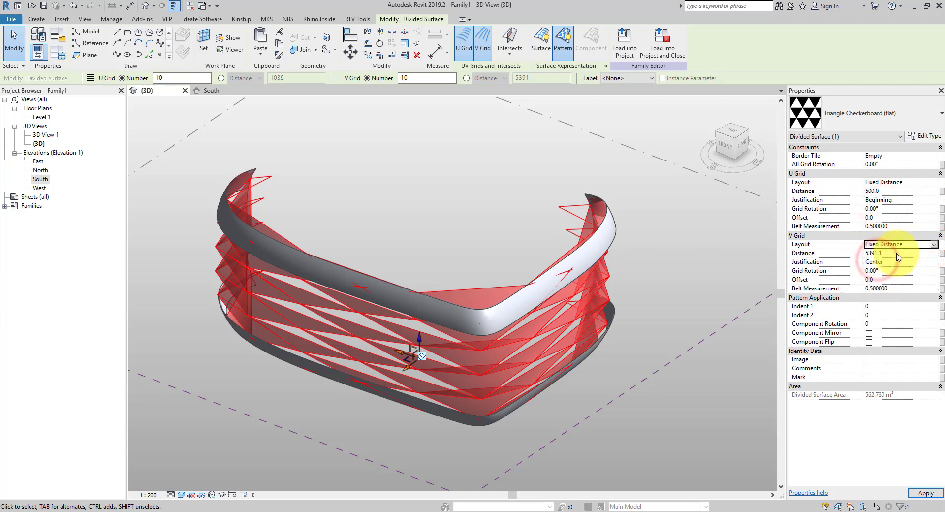
click(898, 253)
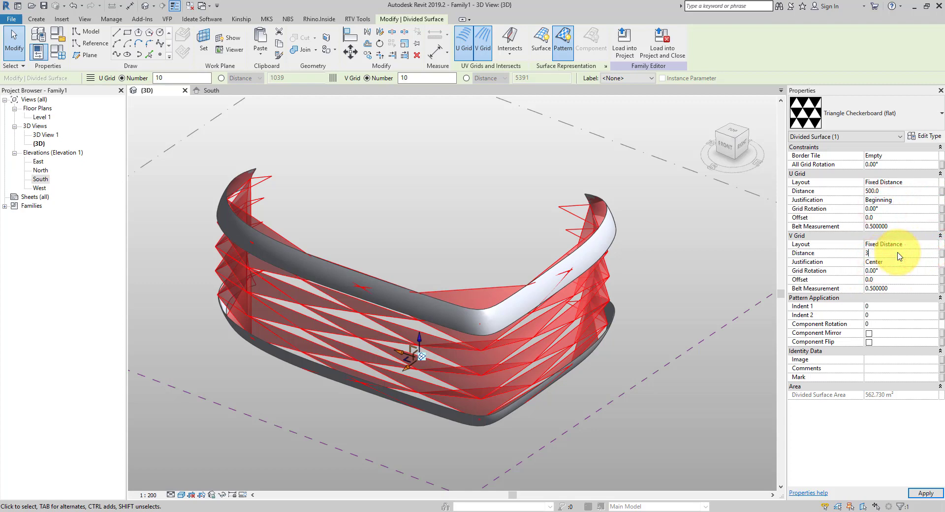
click(902, 260)
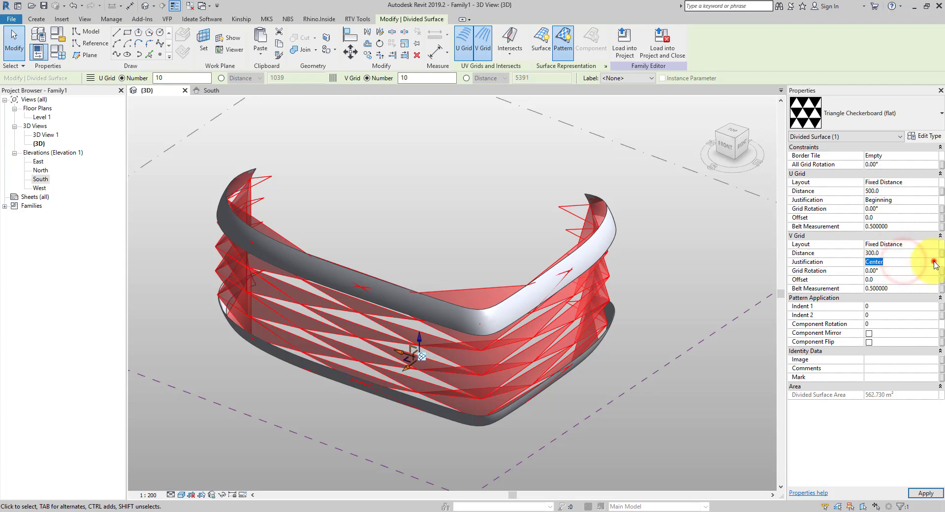
click(933, 262)
click(878, 270)
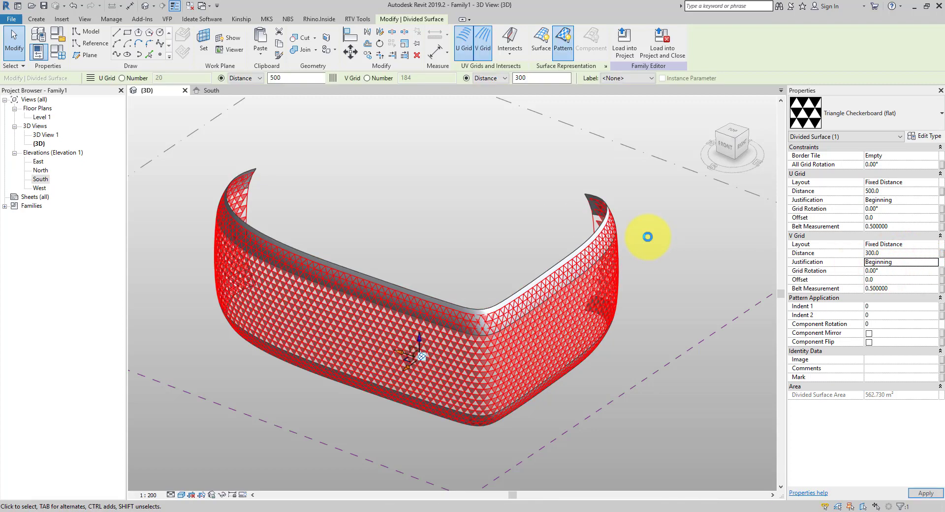
click(645, 310)
Compare the triangle pattern near the facade's rounded corner with a close-up of the building reference photo
shift+middle_drag(665, 341, 691, 310)
middle_drag(665, 282, 458, 395)
scroll(693, 253, up, 3)
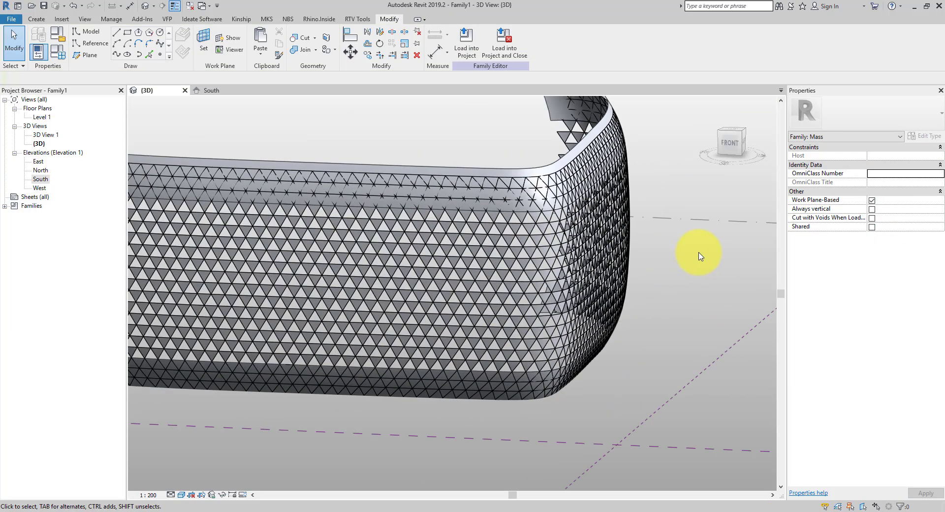
scroll(696, 286, up, 2)
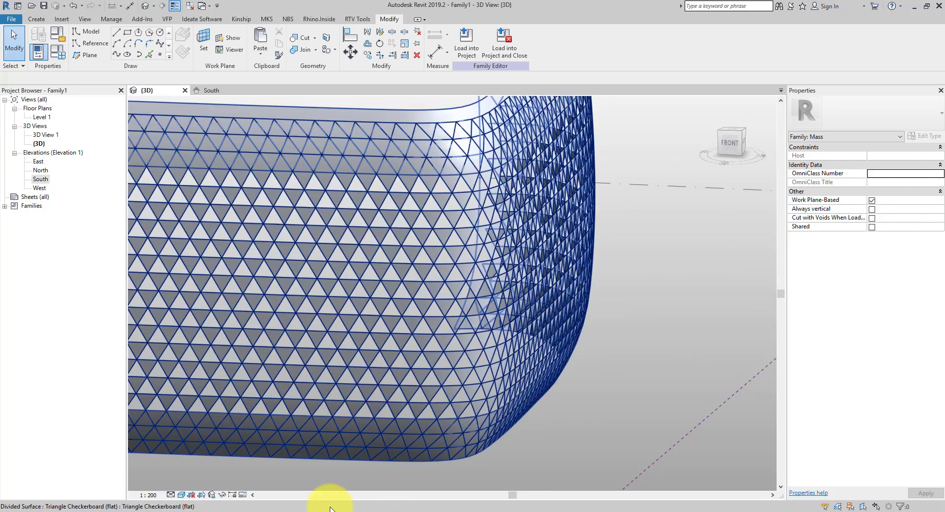
click(252, 511)
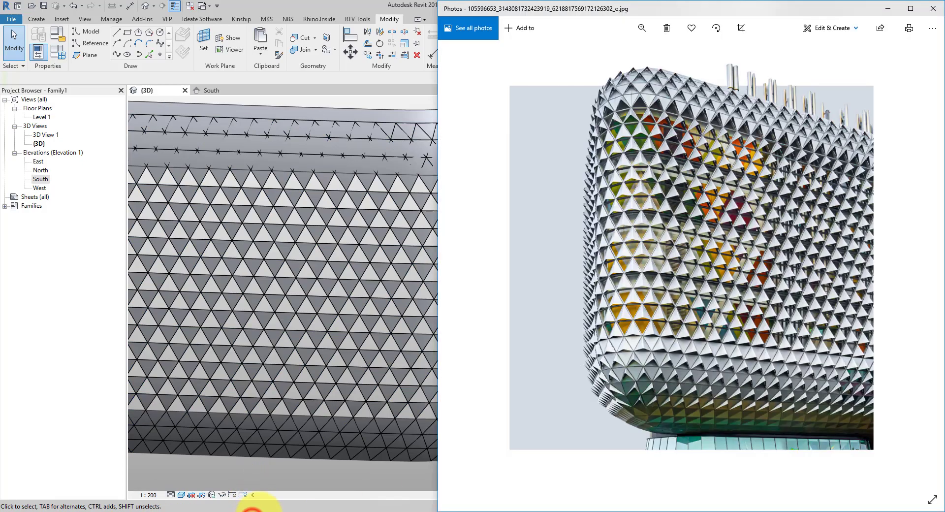
double_click(612, 248)
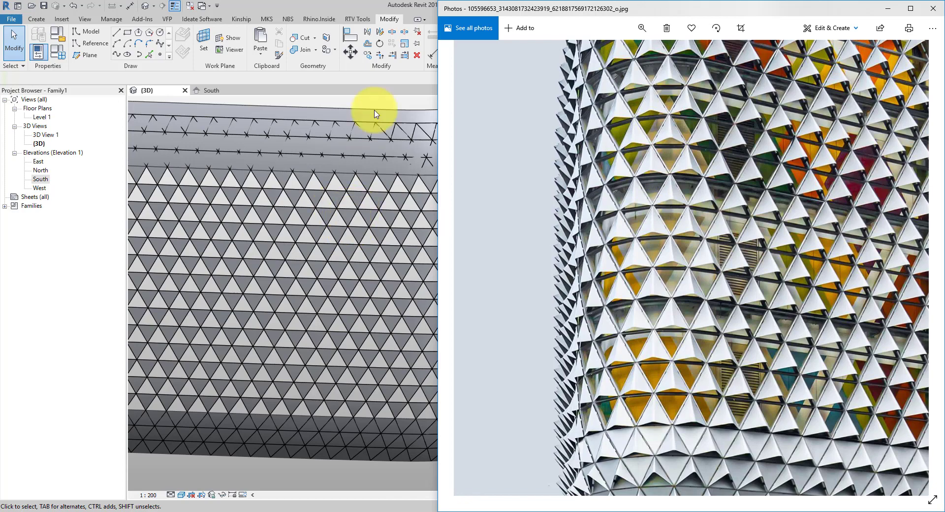
click(386, 6)
Set the patterned surface's All Grid Rotation to 180° to turn the triangles over
click(440, 270)
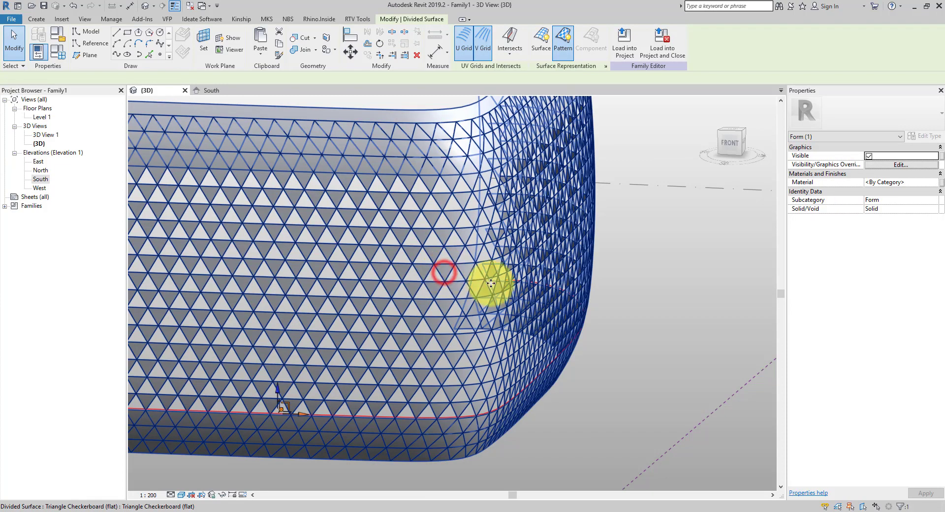
click(489, 279)
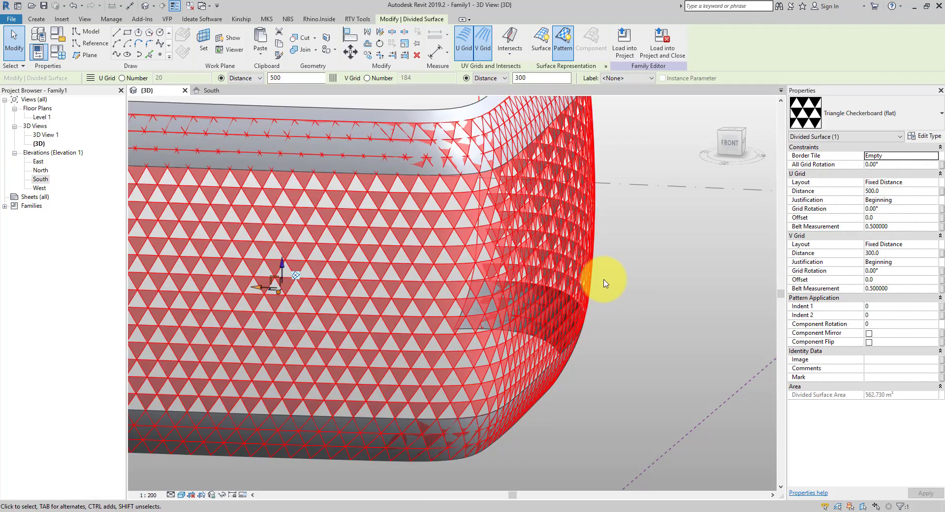
click(888, 164)
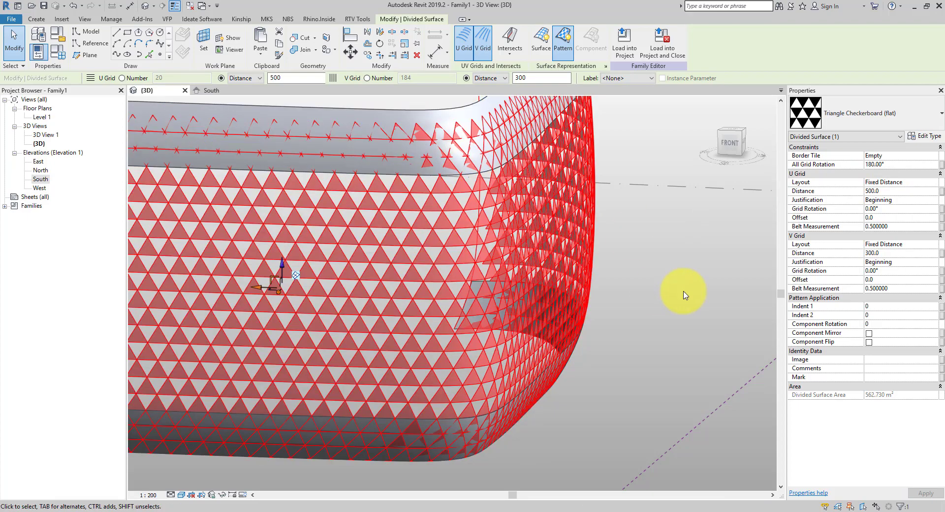
click(684, 295)
middle_drag(681, 291, 712, 321)
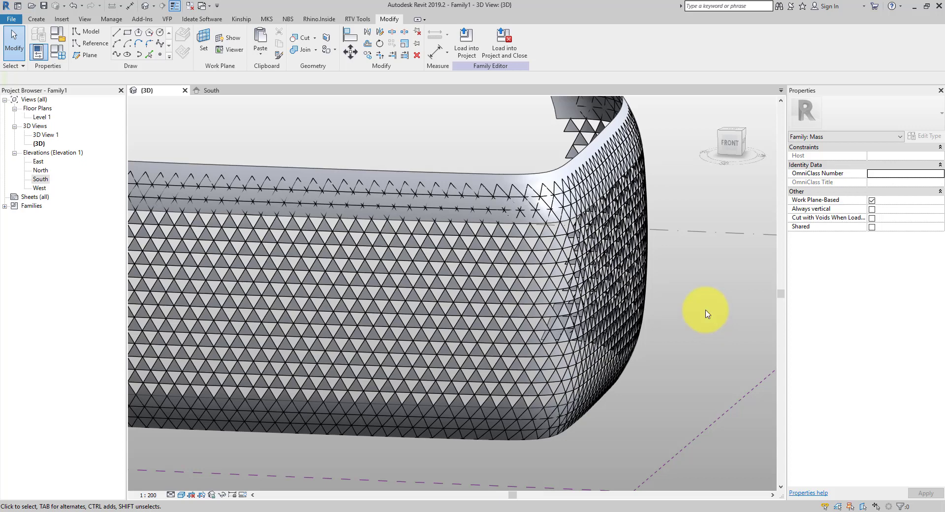
Temporarily hide the patterned full-height surface so only the upper and lower band form is displayed
click(544, 171)
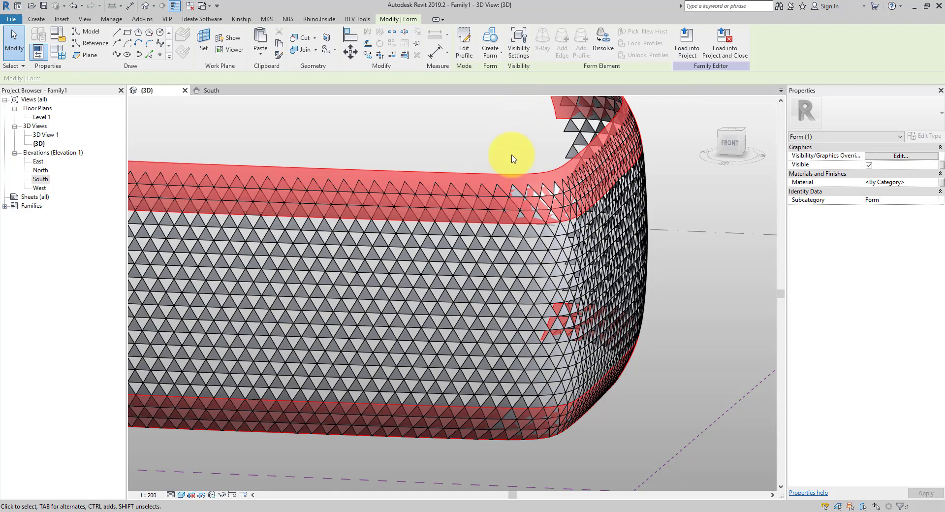
click(513, 140)
click(525, 283)
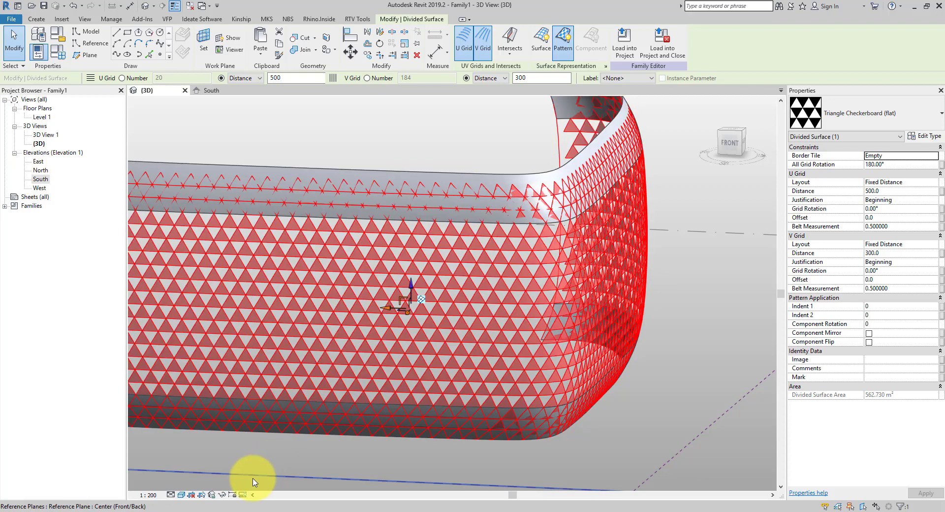
click(222, 495)
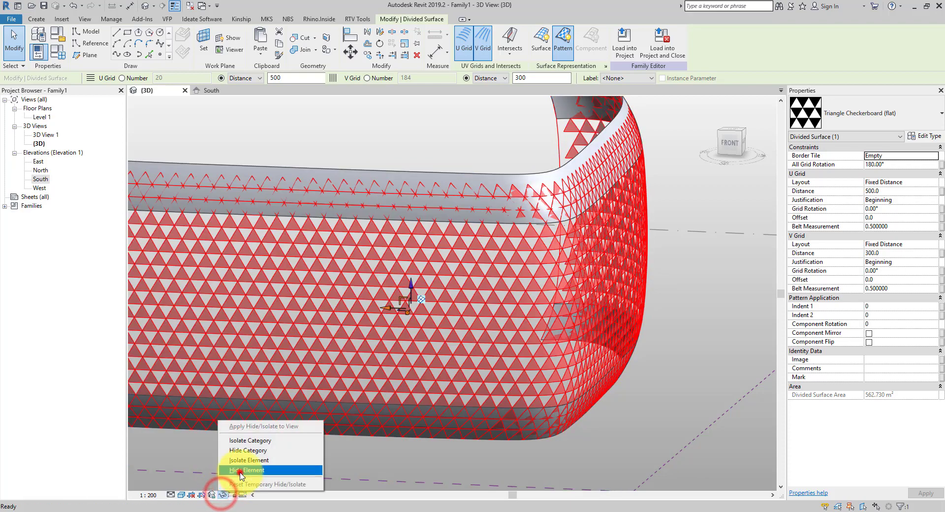
click(239, 474)
click(506, 143)
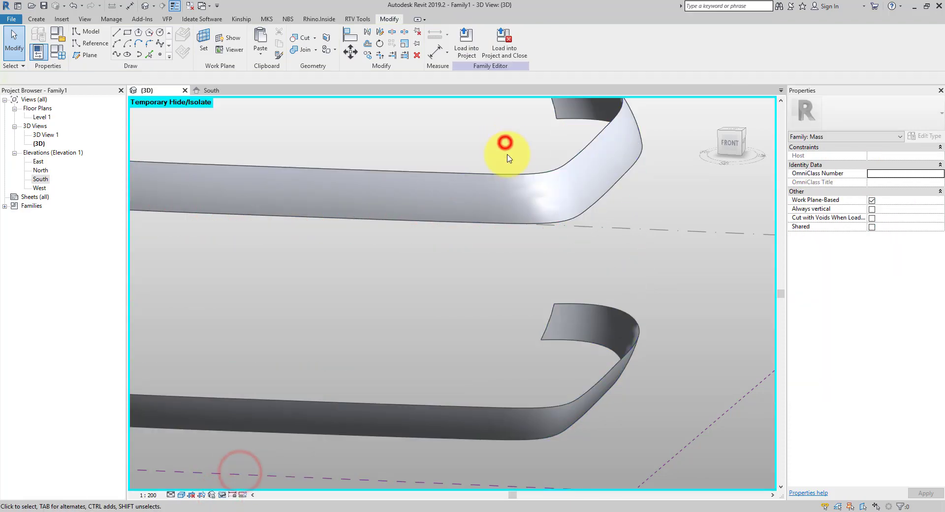
Divide the surface of the upper and lower band form and choose the Triangle Checkerboard (flat) pattern for it
click(545, 199)
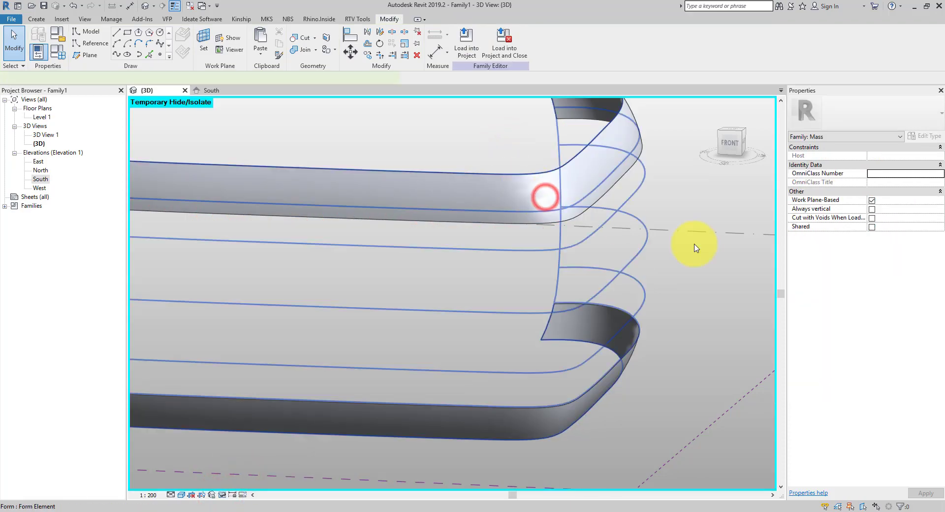
click(633, 118)
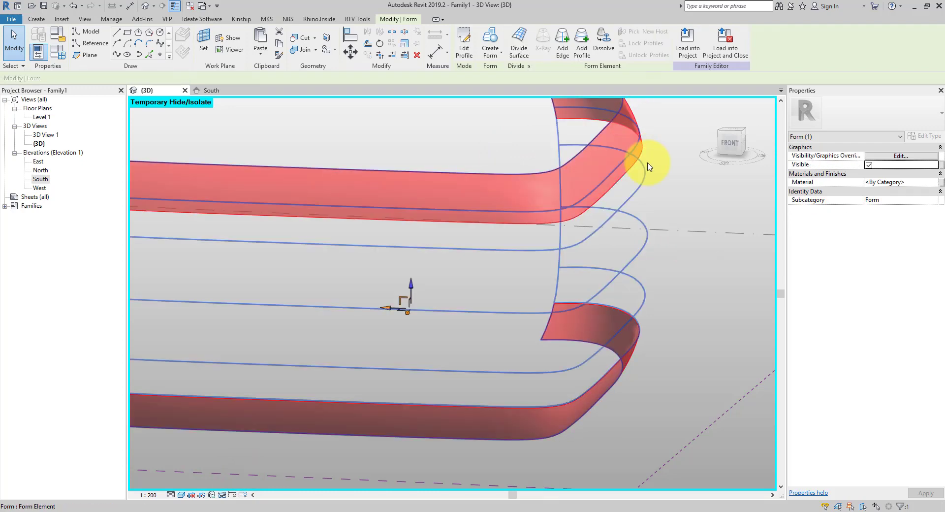
click(520, 56)
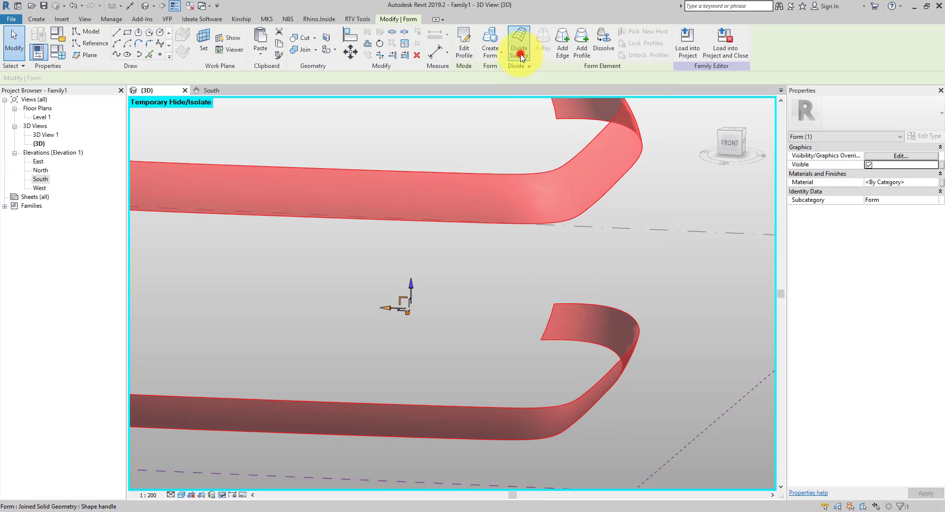
click(841, 117)
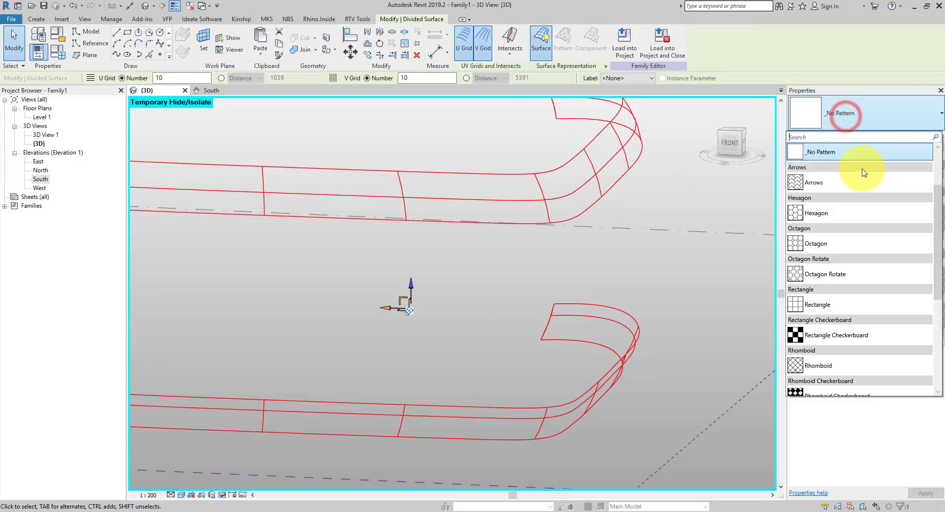
scroll(885, 293, down, 2)
scroll(887, 294, down, 3)
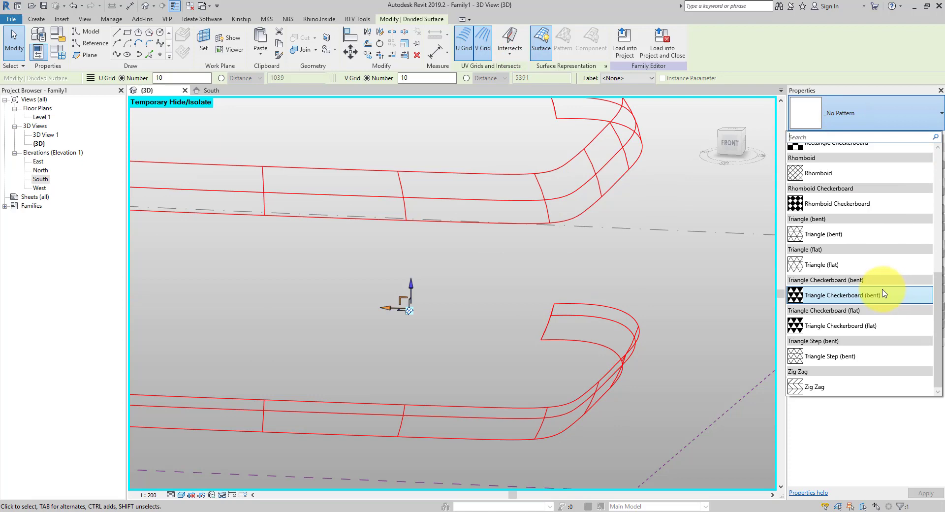
mouse_move(866, 327)
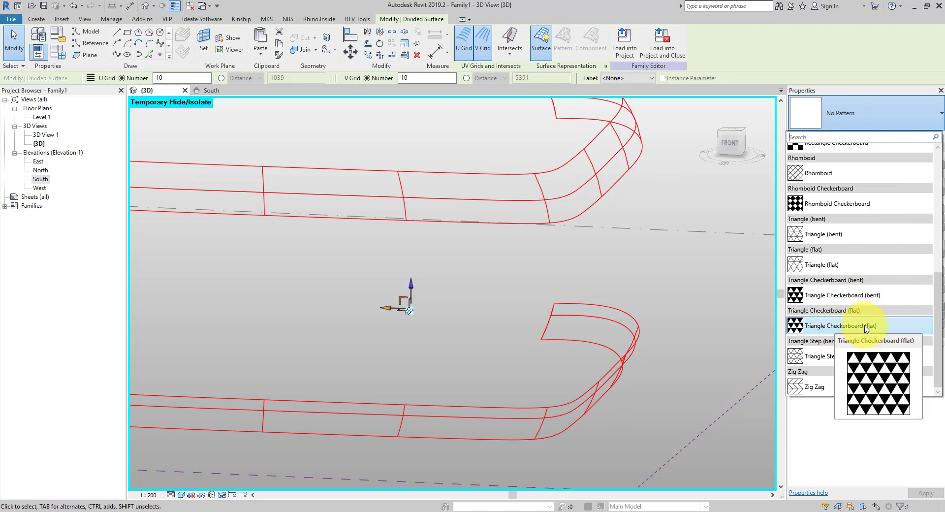
Apply the Triangle (flat) pattern to the divided surface, check it against the facade reference photo, and set Border Tile to Empty
click(818, 265)
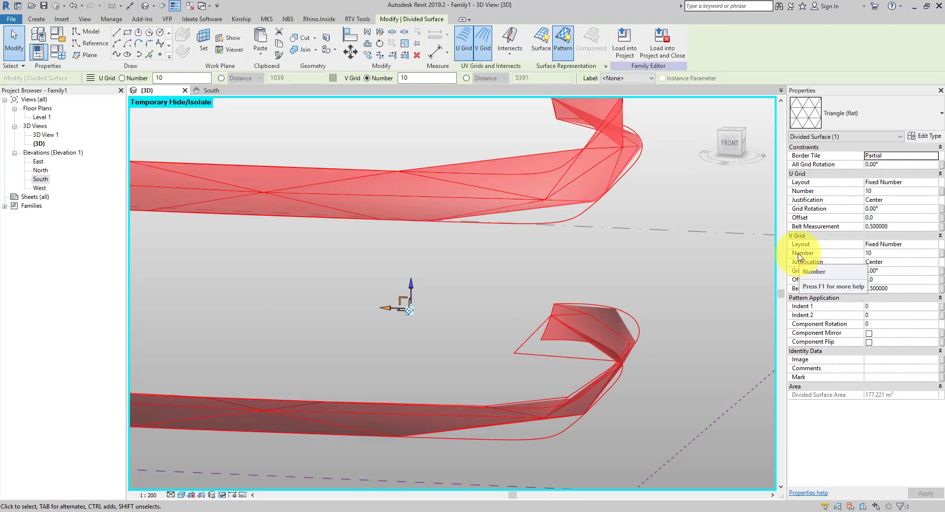
click(254, 511)
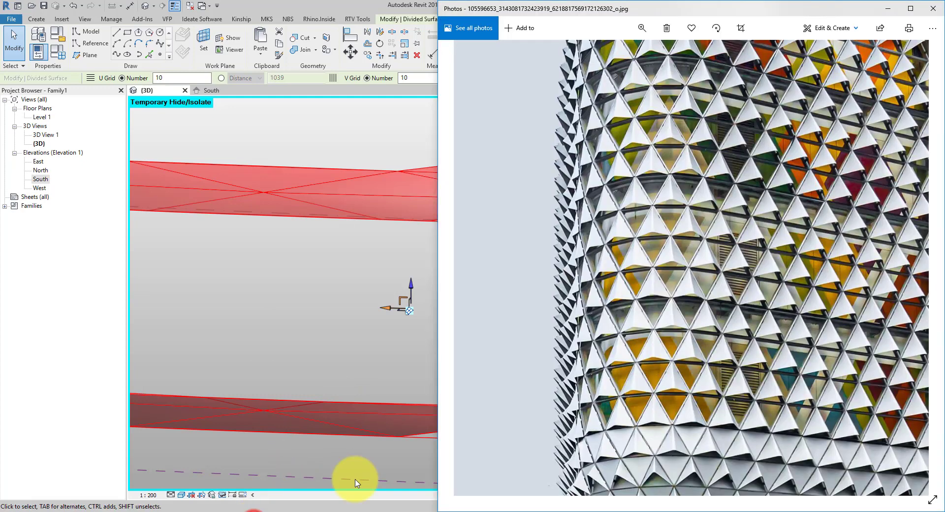
drag(734, 153, 754, 205)
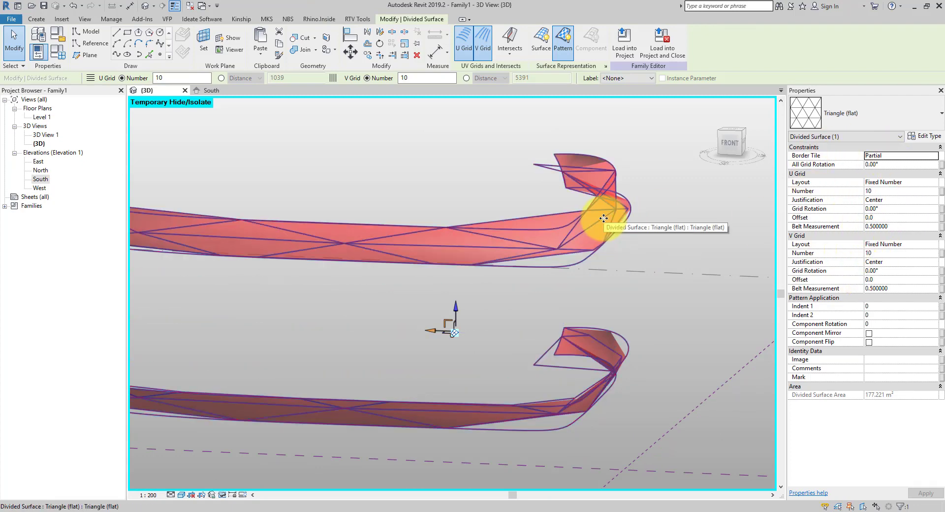
click(934, 155)
click(874, 165)
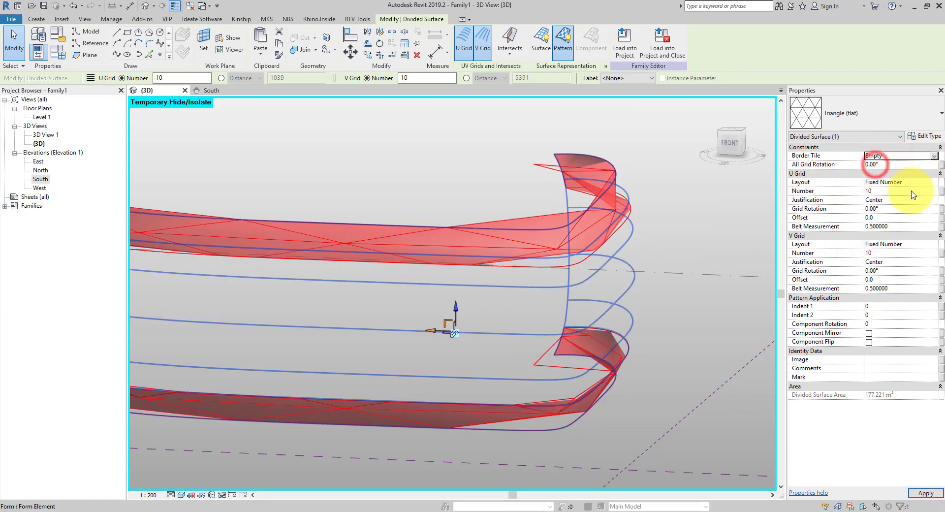
Set the divided surface's U Grid to Fixed Distance layout with a distance of 500 and Beginning justification
click(933, 182)
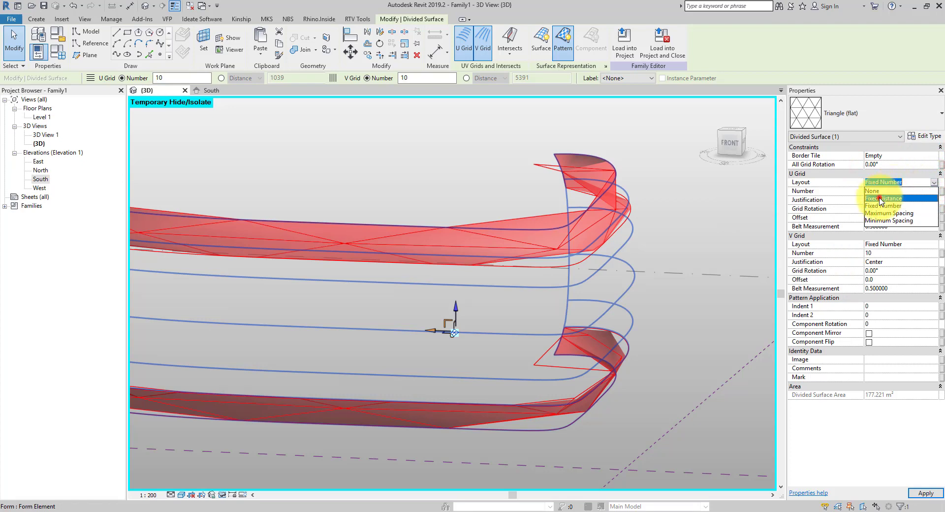
click(880, 198)
click(888, 191)
text(50)
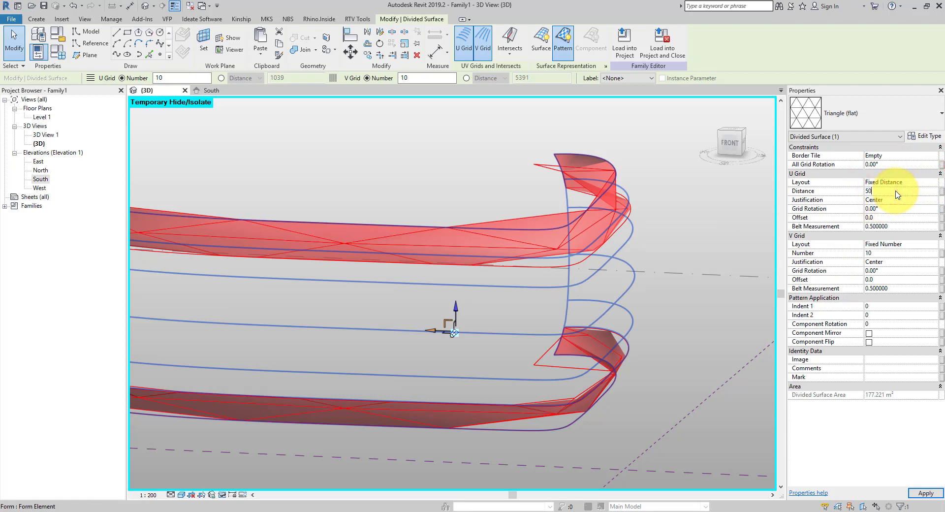
text(0)
click(933, 200)
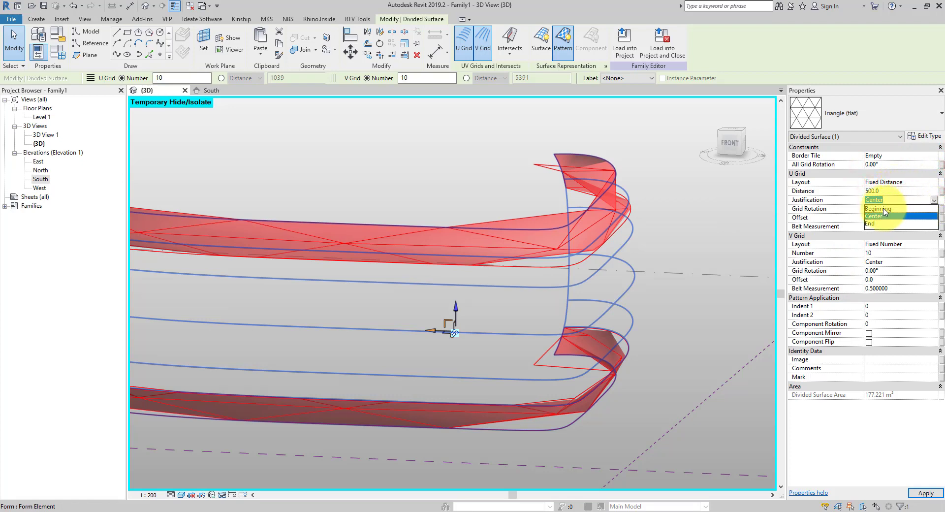
click(877, 208)
Set the divided surface's V Grid to Fixed Distance layout with a distance of 300 and Beginning justification
click(934, 244)
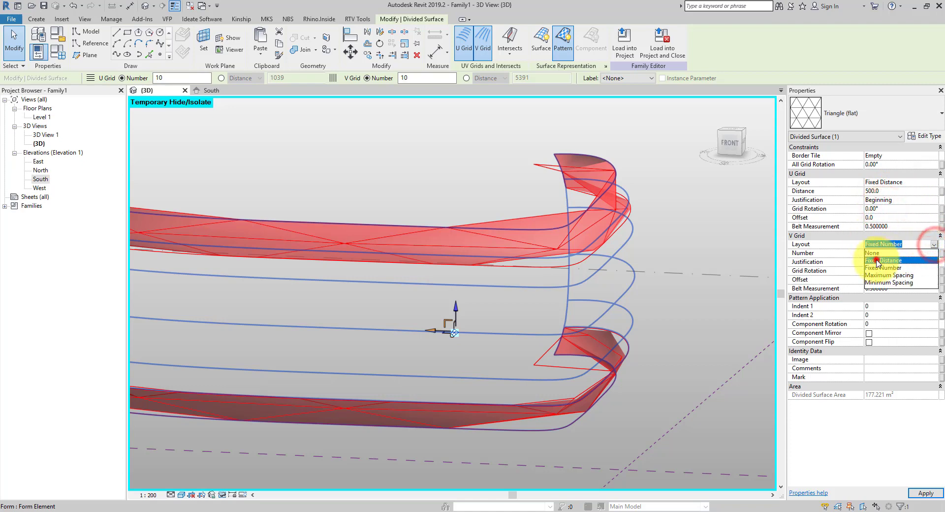
click(883, 260)
click(889, 253)
text(300)
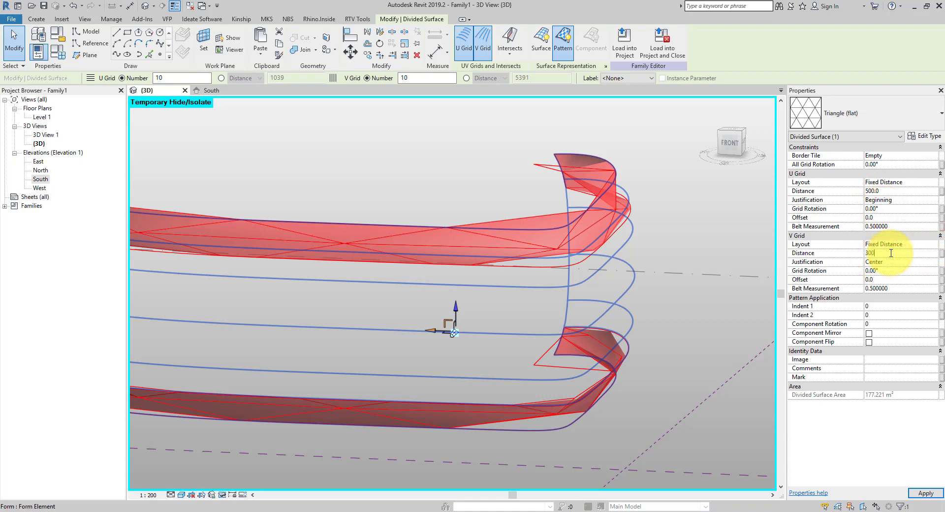
click(893, 262)
click(933, 262)
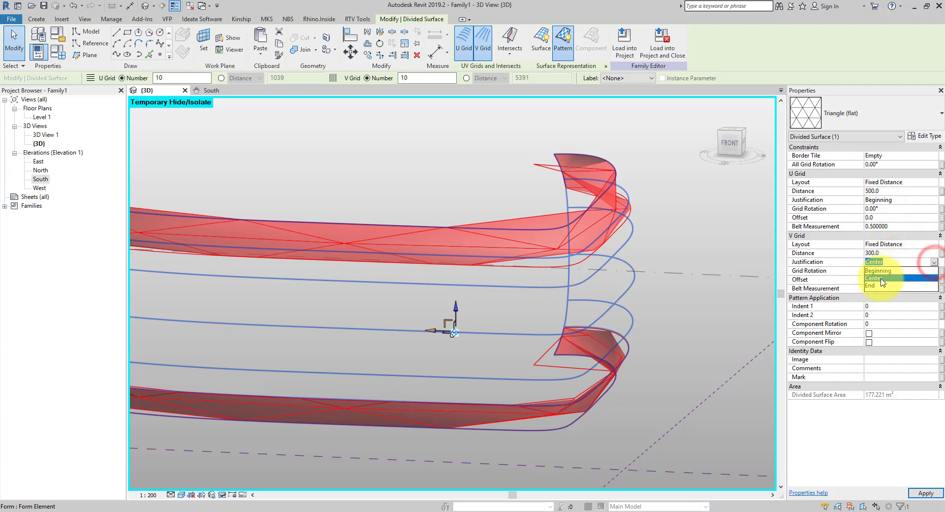
click(878, 270)
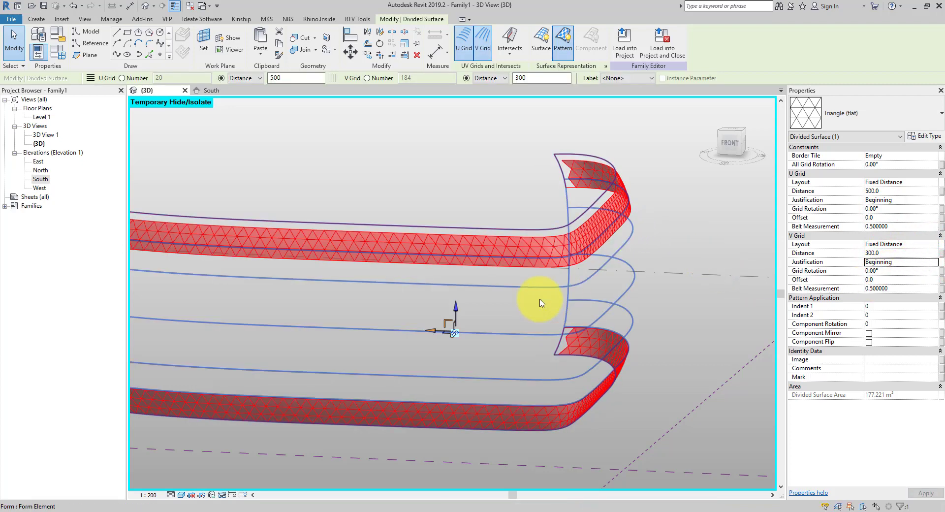
click(667, 202)
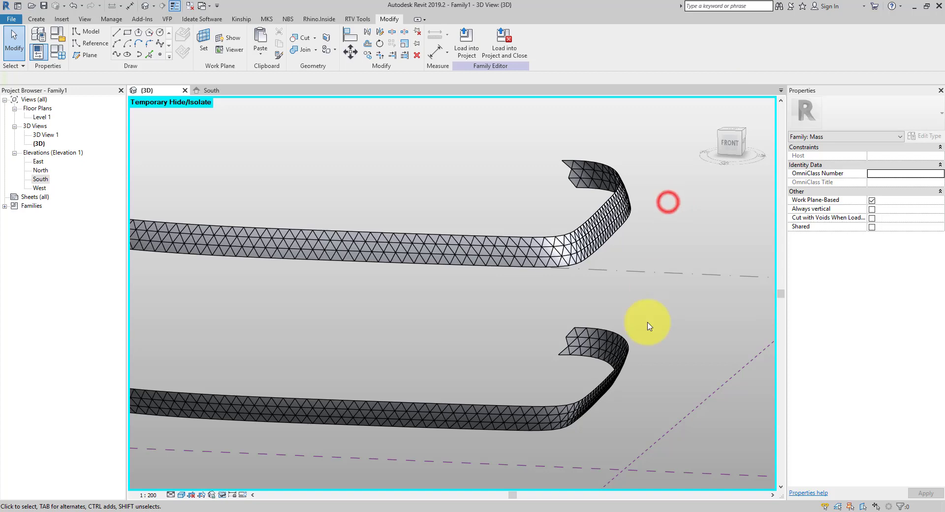
Reset the temporary hide/isolate and inspect how the flat triangle bands meet the checkerboard panels around the rounded corner
click(222, 495)
click(227, 484)
scroll(671, 276, up, 3)
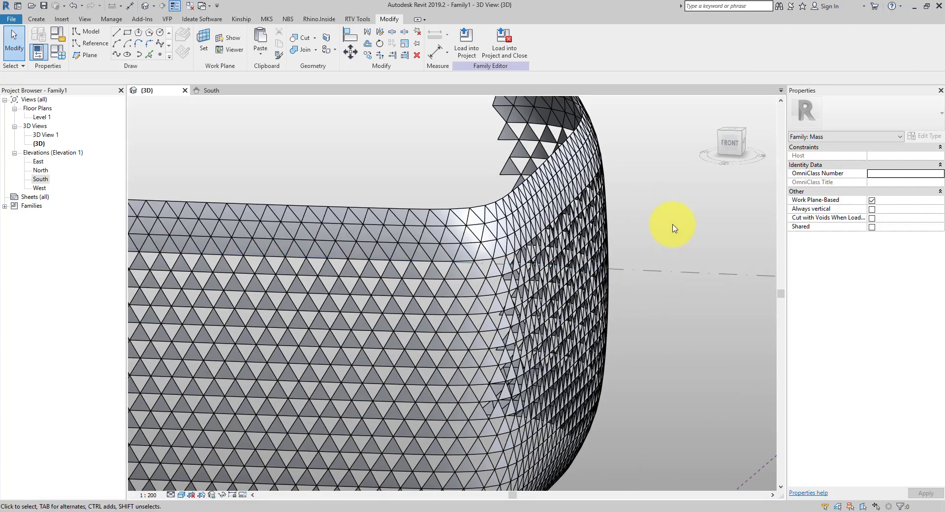
scroll(438, 197, up, 2)
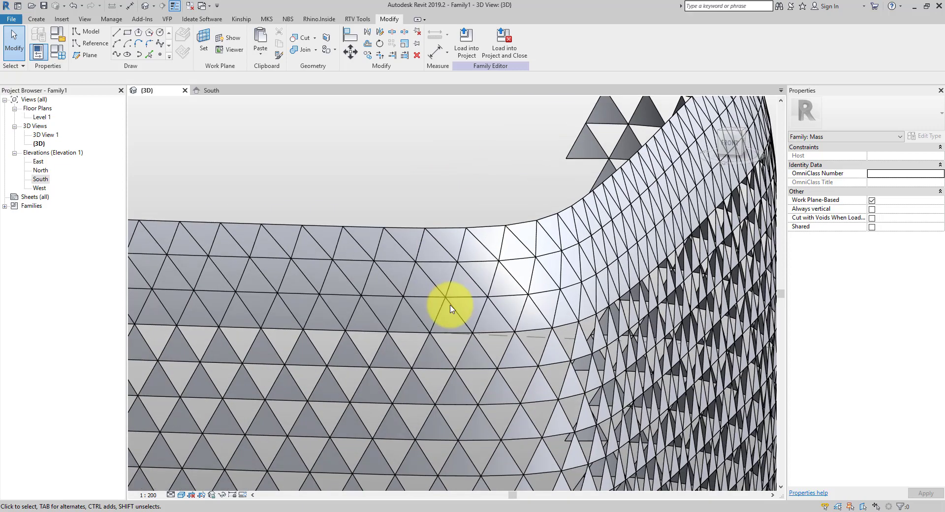
scroll(496, 232, up, 2)
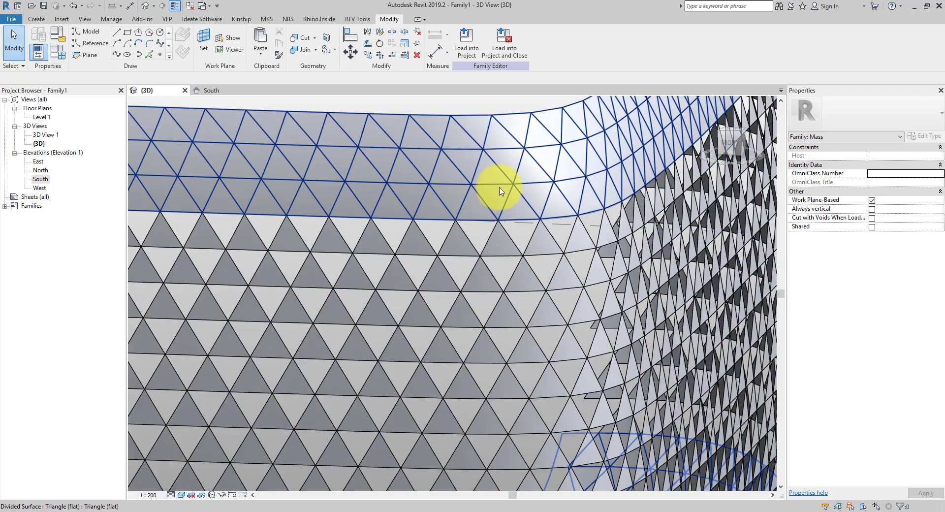
scroll(507, 189, down, 5)
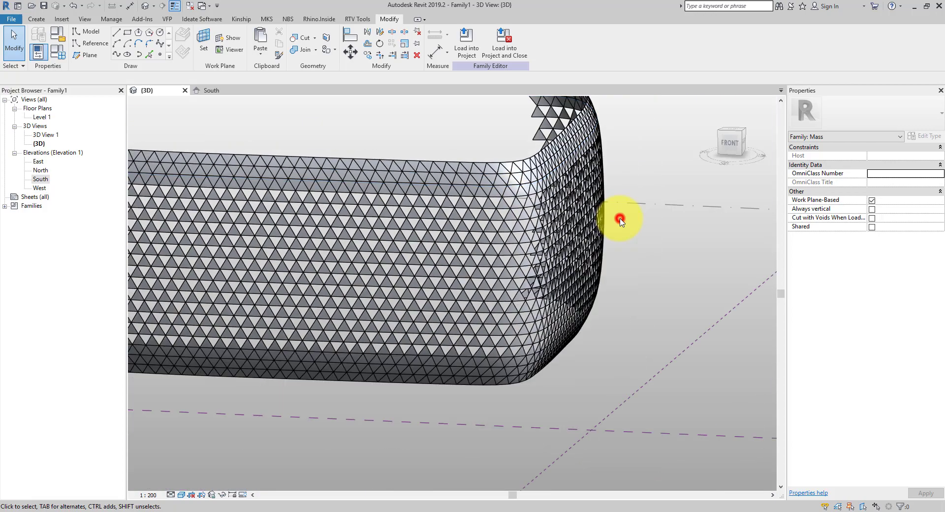
scroll(621, 221, up, 4)
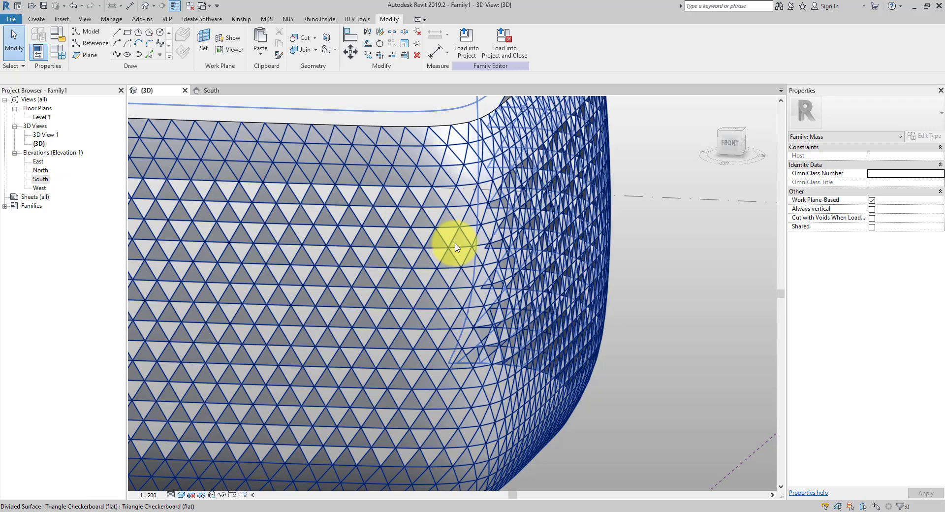
Save the mass family as Mass1 in the v2019 folder
click(679, 274)
click(44, 7)
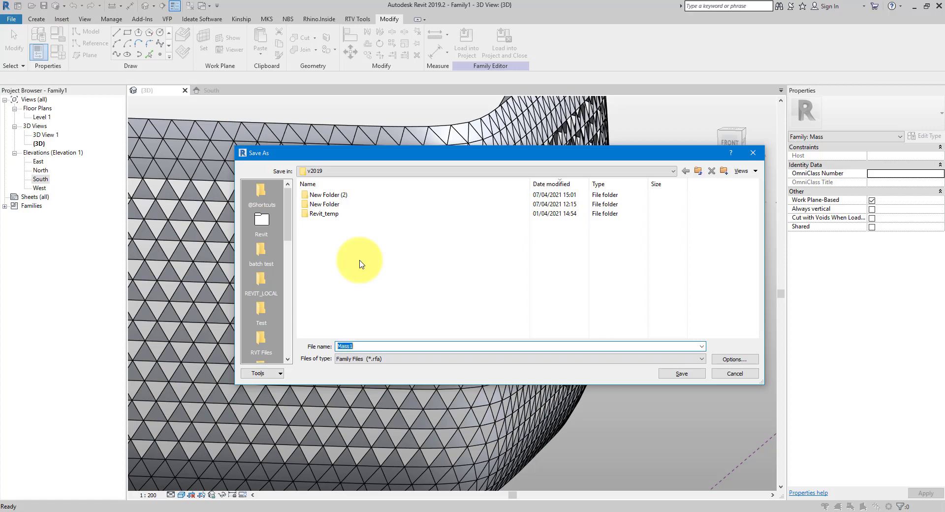
key(Return)
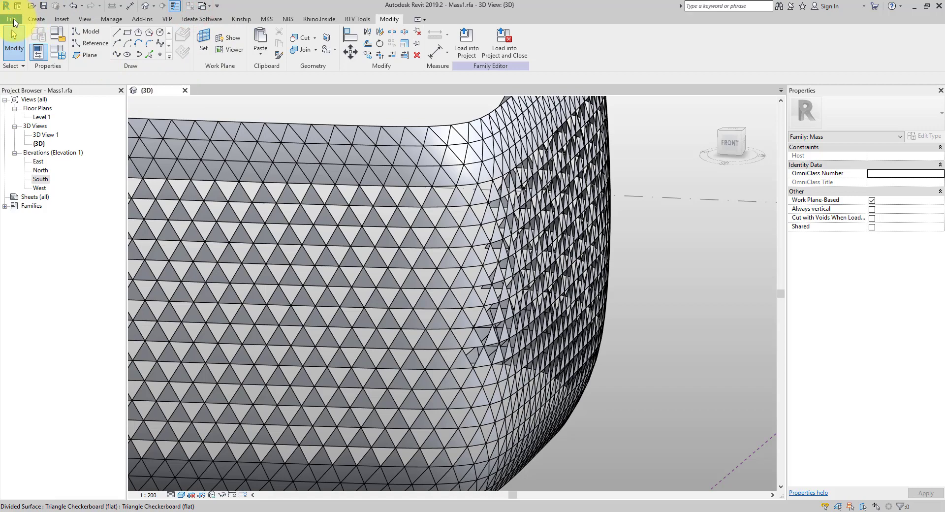
Create a new family from the English template Metric Curtain Panel Pattern Based.rft
click(12, 19)
click(58, 56)
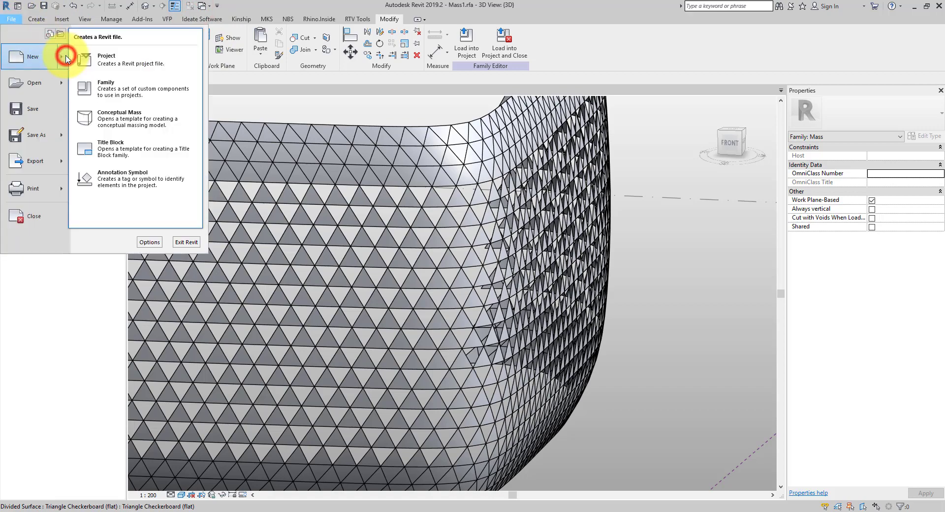
click(110, 87)
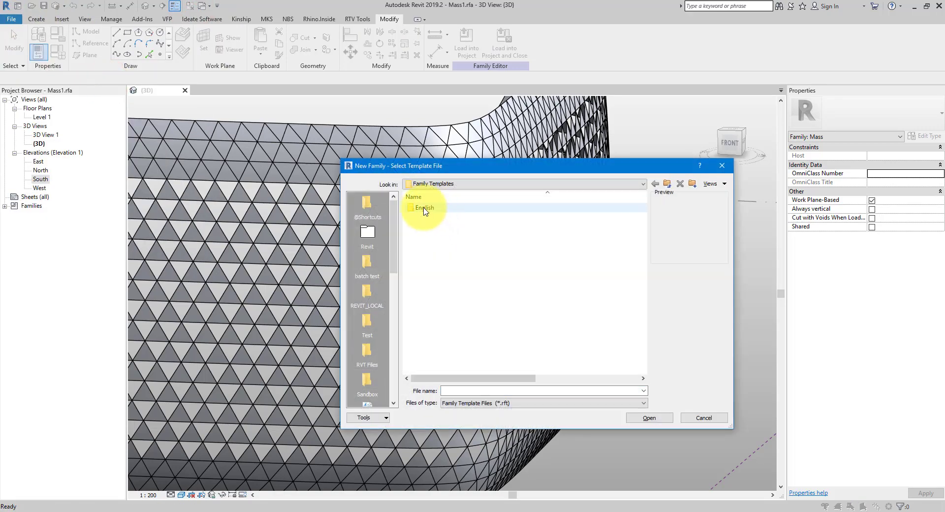
click(424, 206)
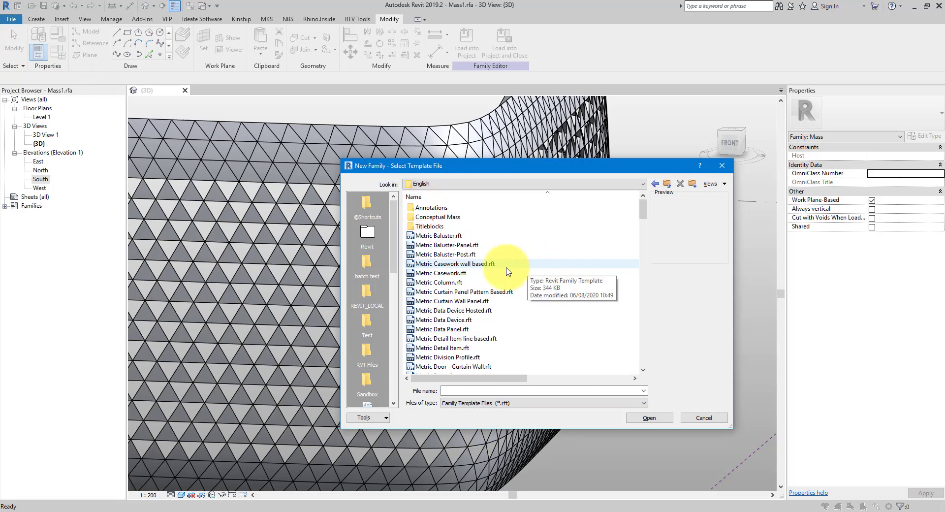
click(472, 291)
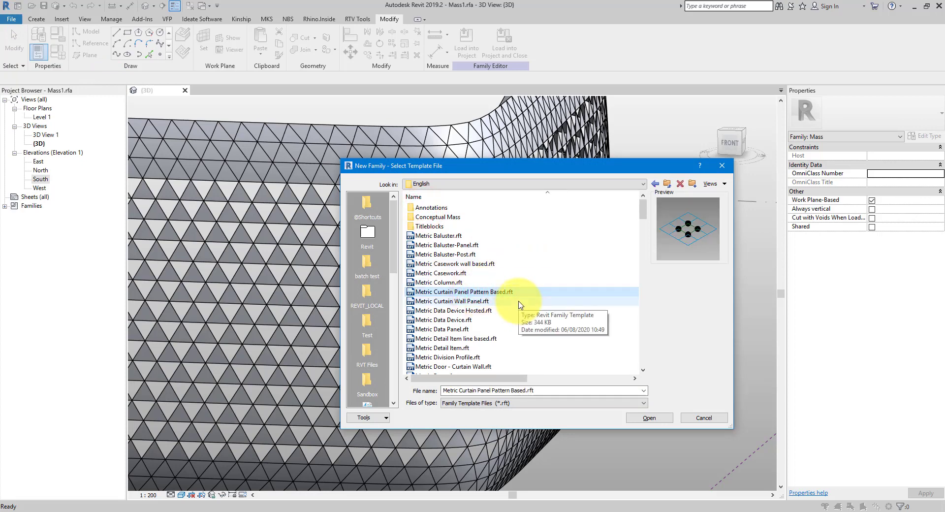
click(642, 417)
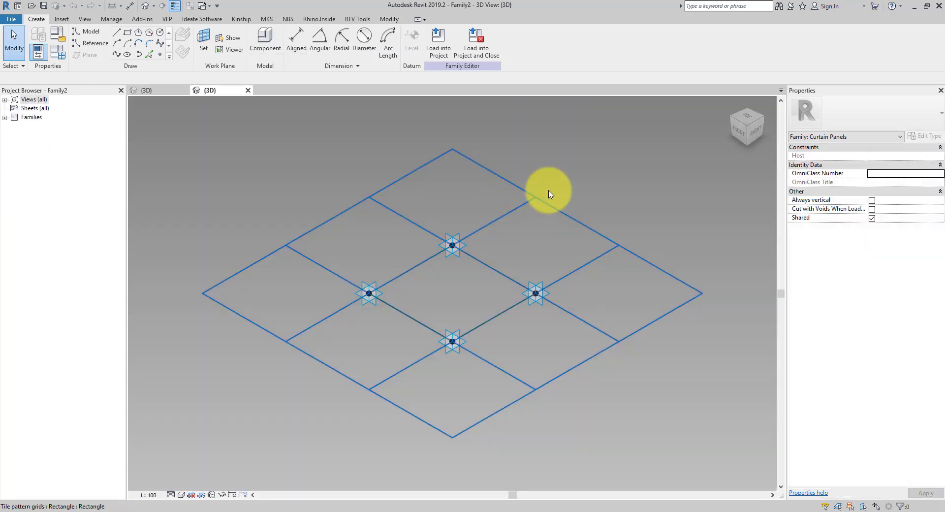
Change the tile pattern grid of the curtain panel family to Triangle Checkerboard (flat)
drag(600, 162, 536, 259)
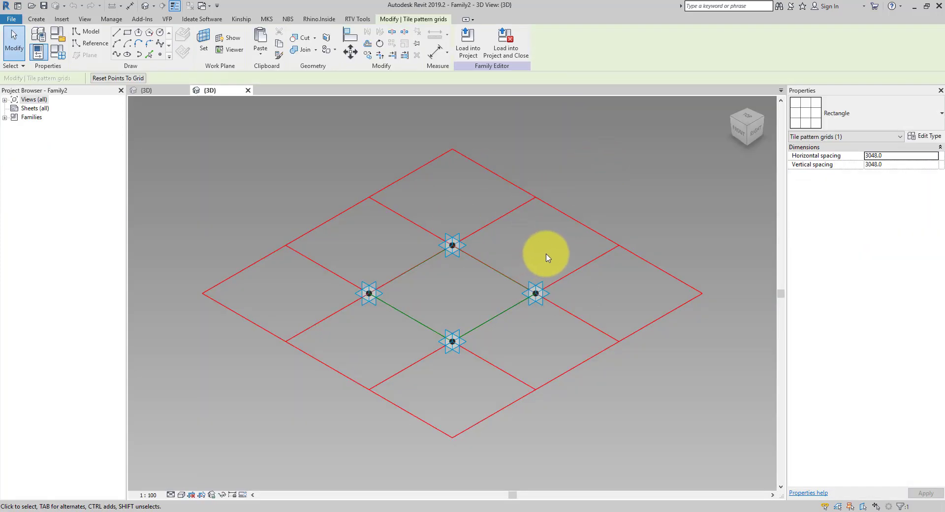
click(843, 114)
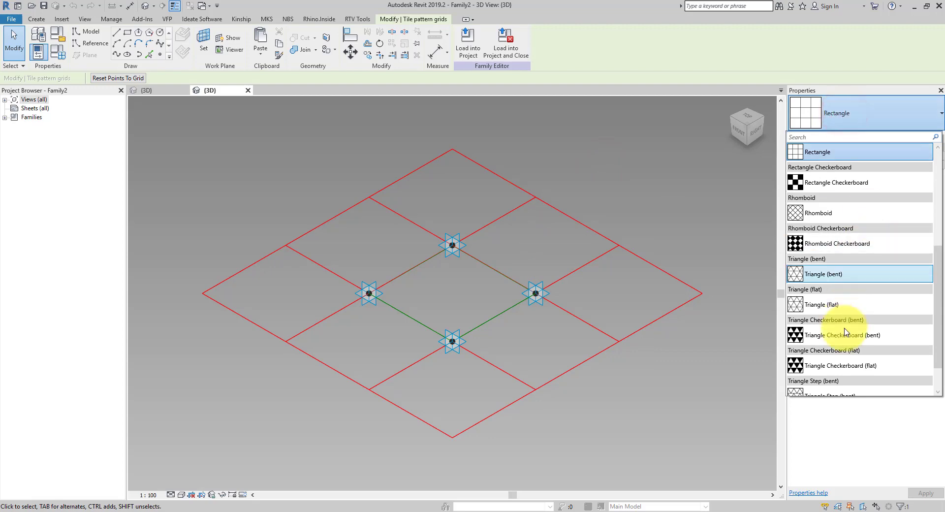
scroll(911, 379, down, 2)
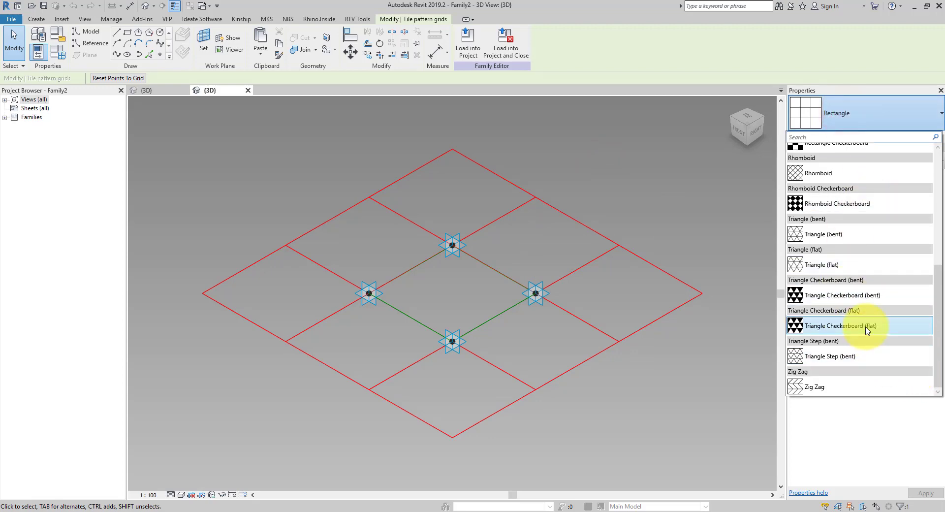
click(866, 329)
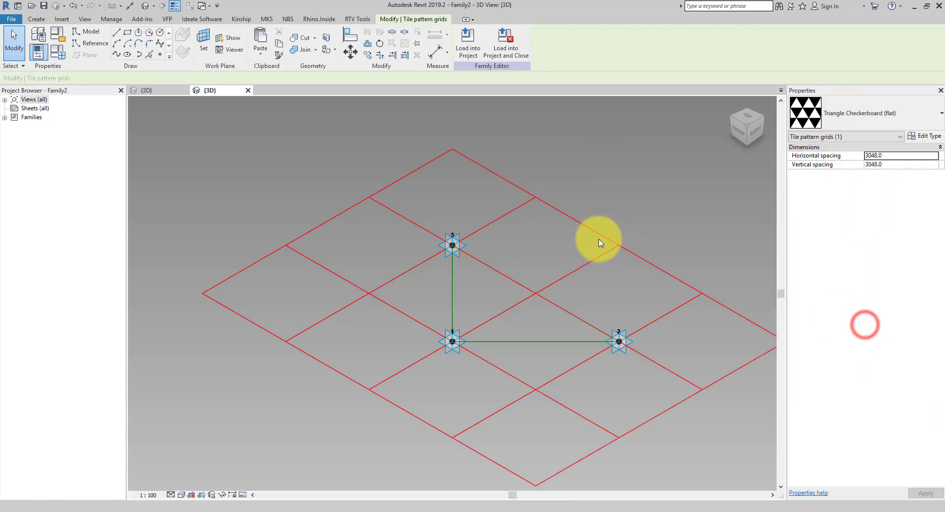
click(654, 234)
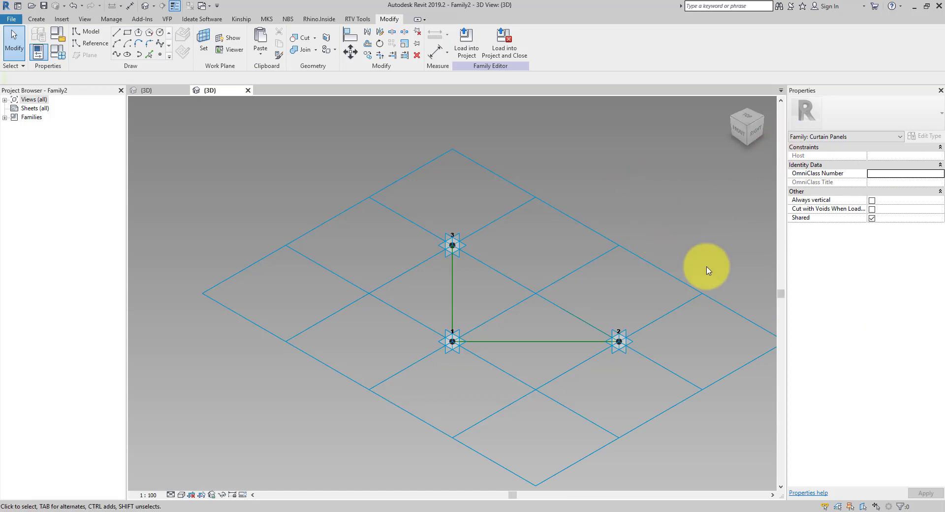
Place a reference point at the middle of the triangle edge between points 2 and 3, using Draw on Face
shift+middle_drag(664, 258, 491, 241)
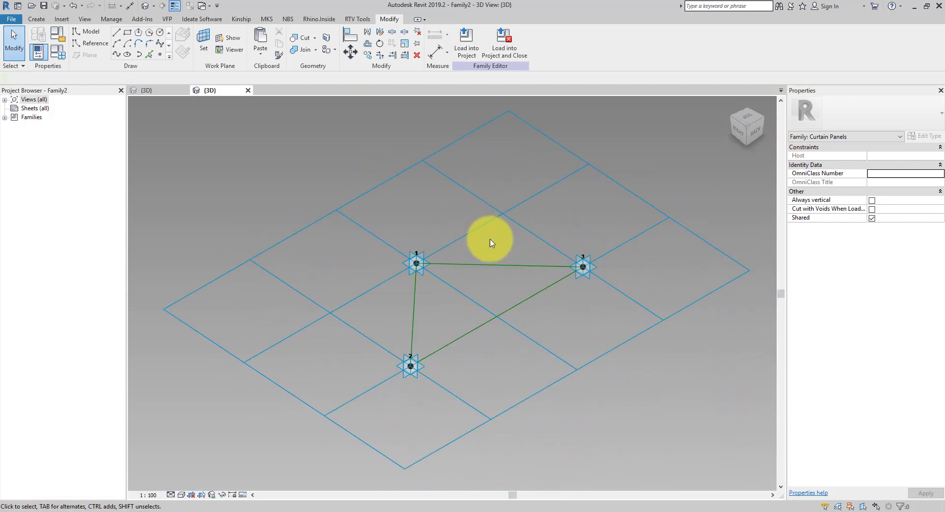
scroll(498, 242, up, 2)
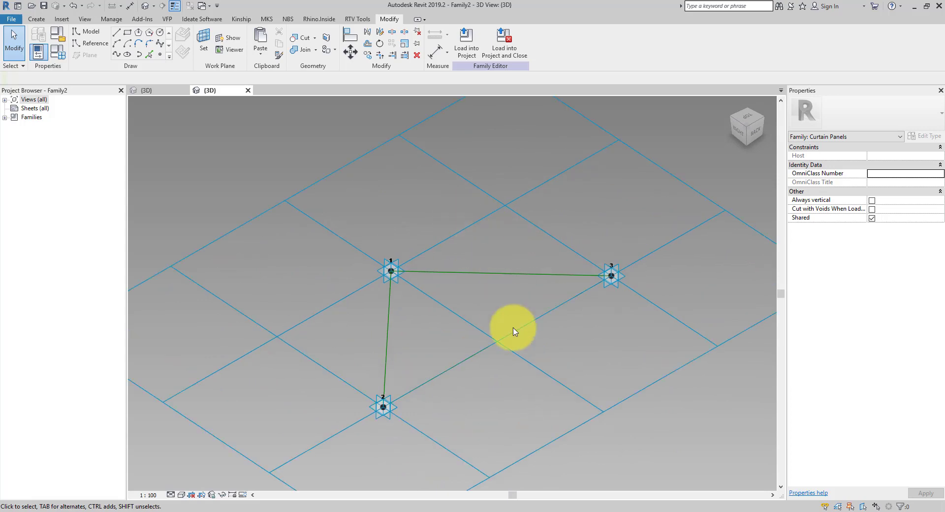
click(159, 53)
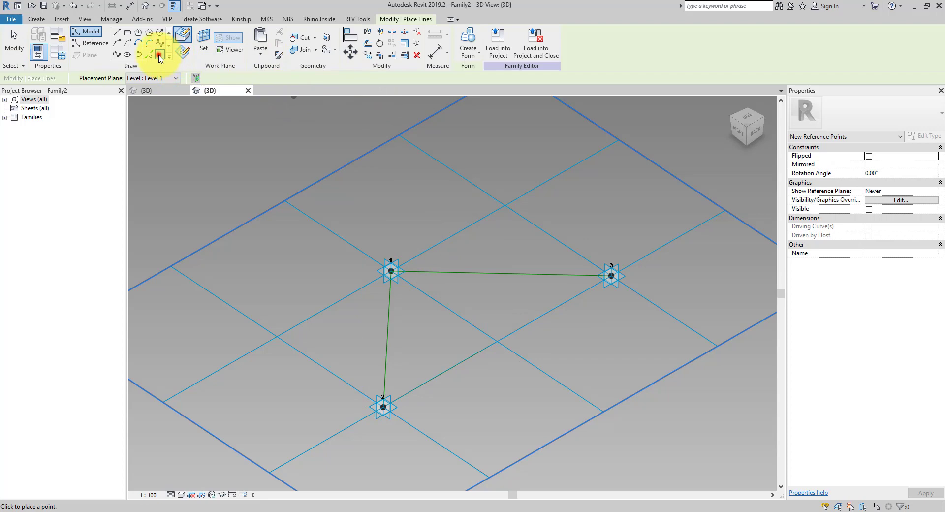
click(186, 39)
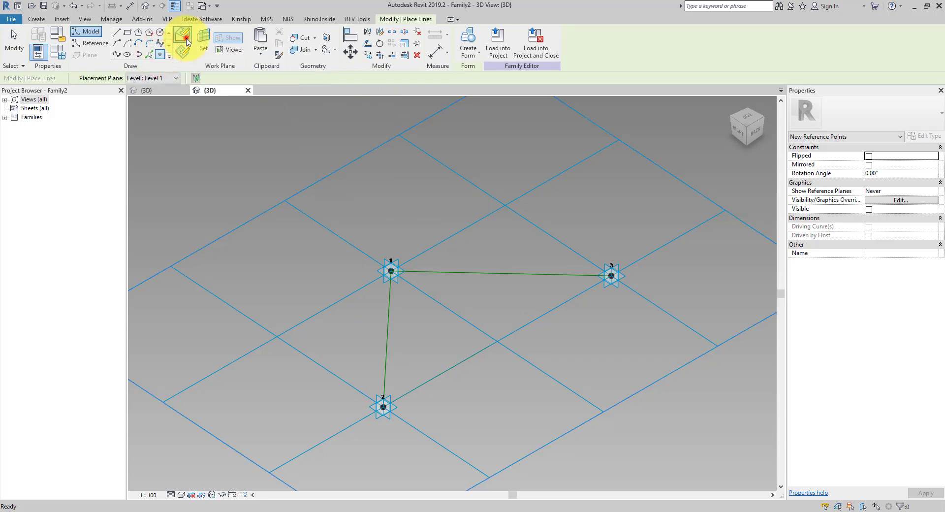
click(493, 341)
scroll(509, 359, up, 2)
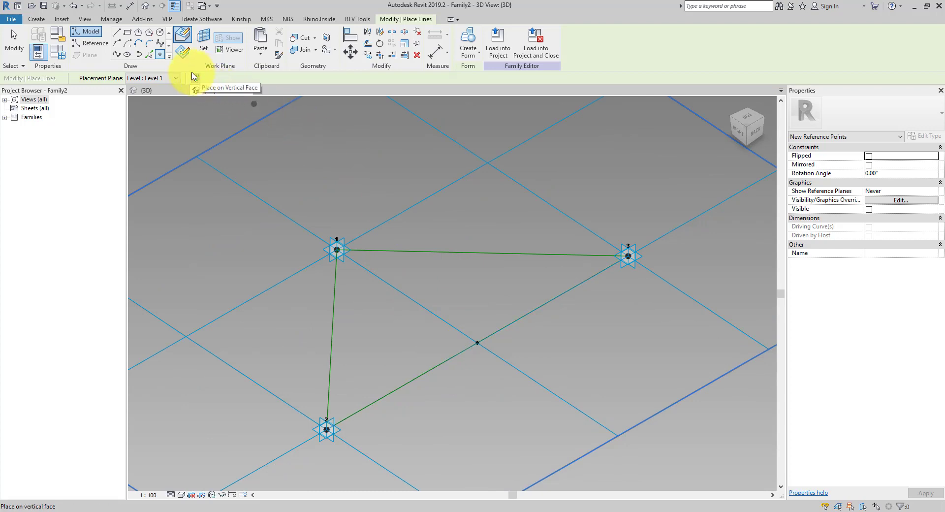
Place a second reference point on the edge midpoint using Draw on Work Plane, with the existing midpoint's plane set as work plane
click(159, 55)
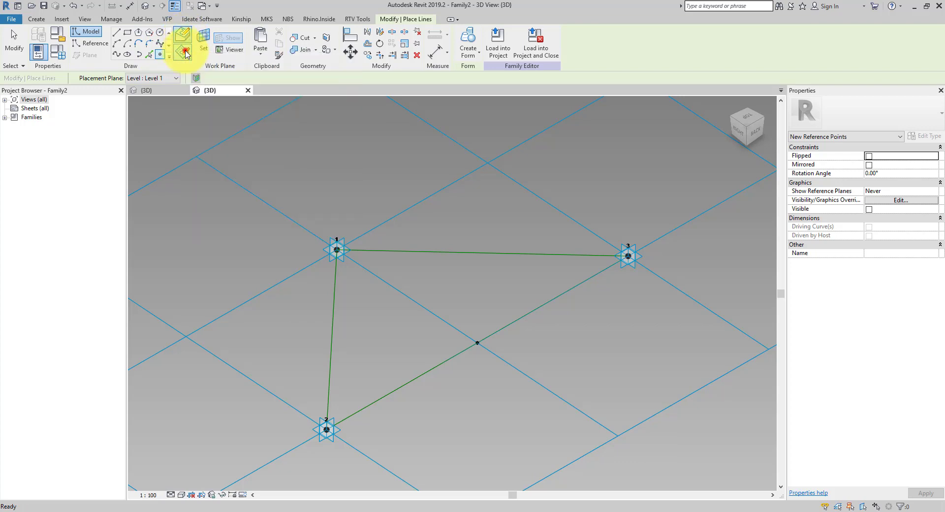
click(186, 54)
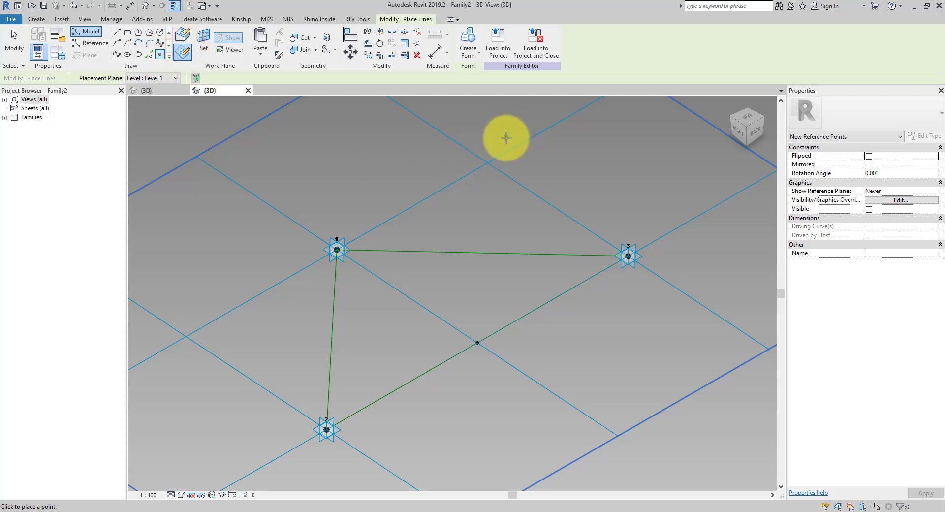
click(206, 55)
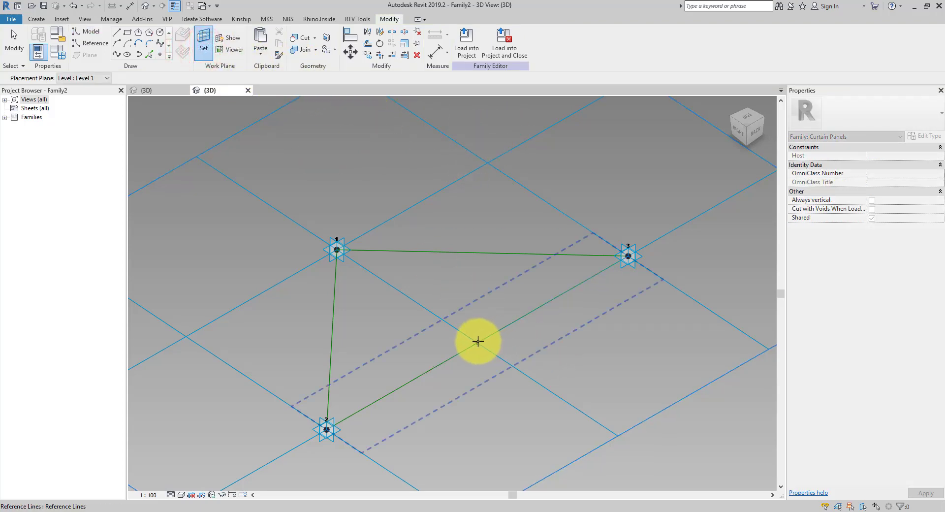
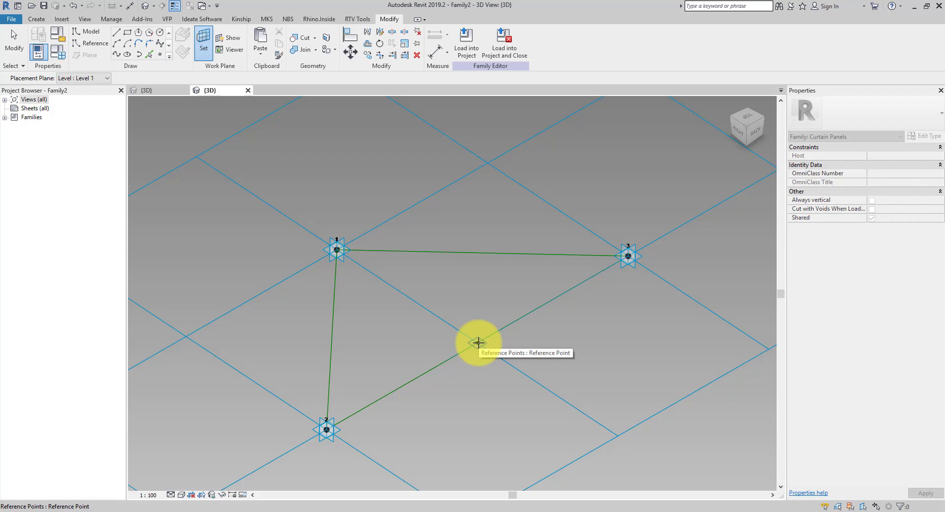
click(477, 342)
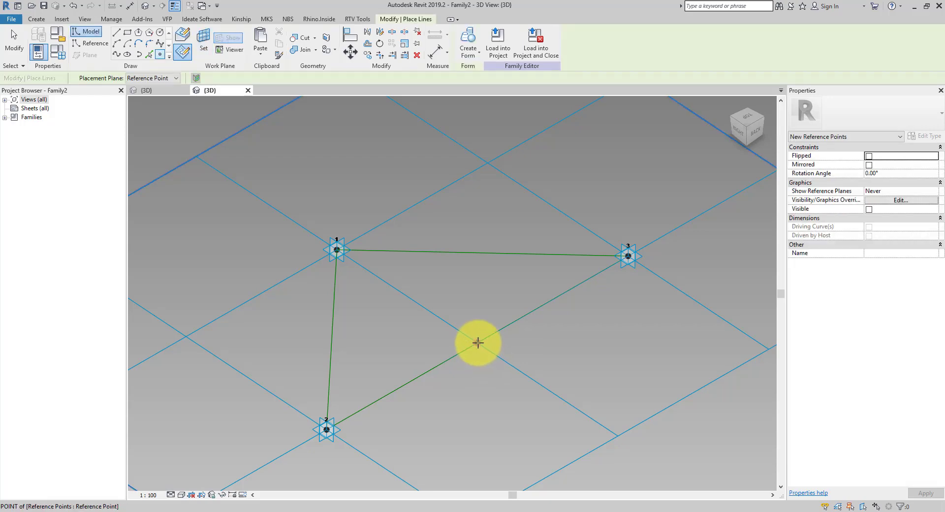
click(478, 342)
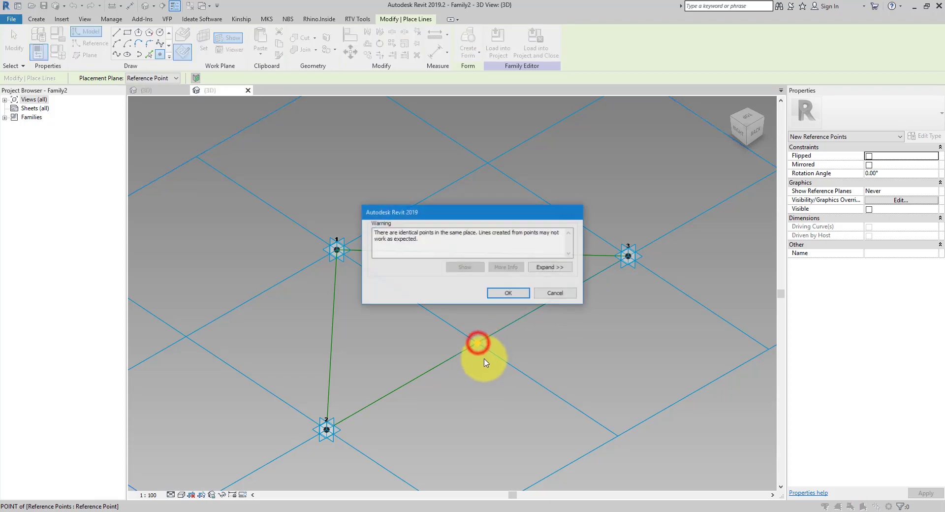
click(427, 242)
drag(373, 232, 477, 230)
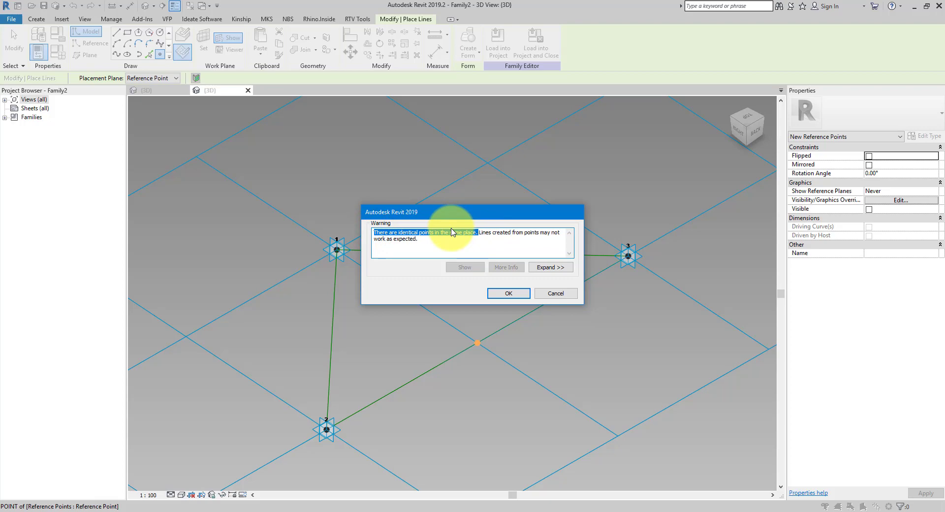
click(508, 293)
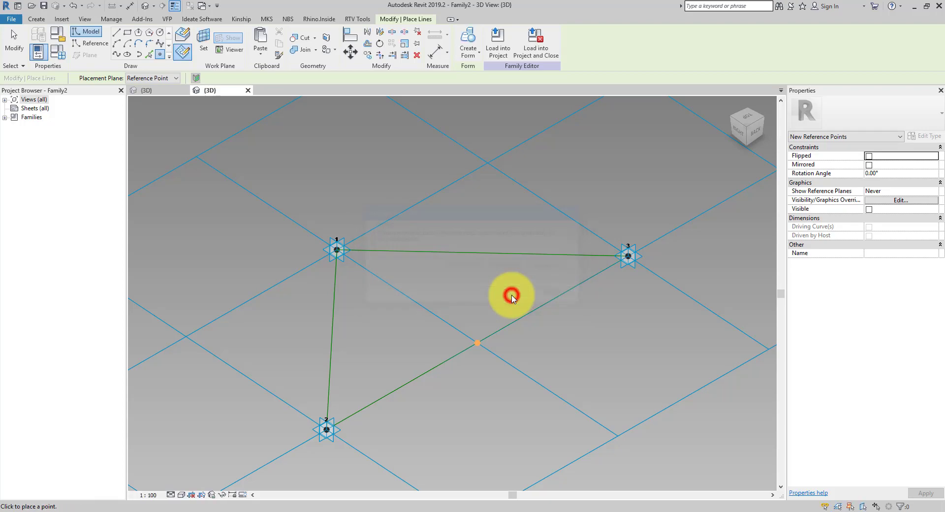
key(Escape)
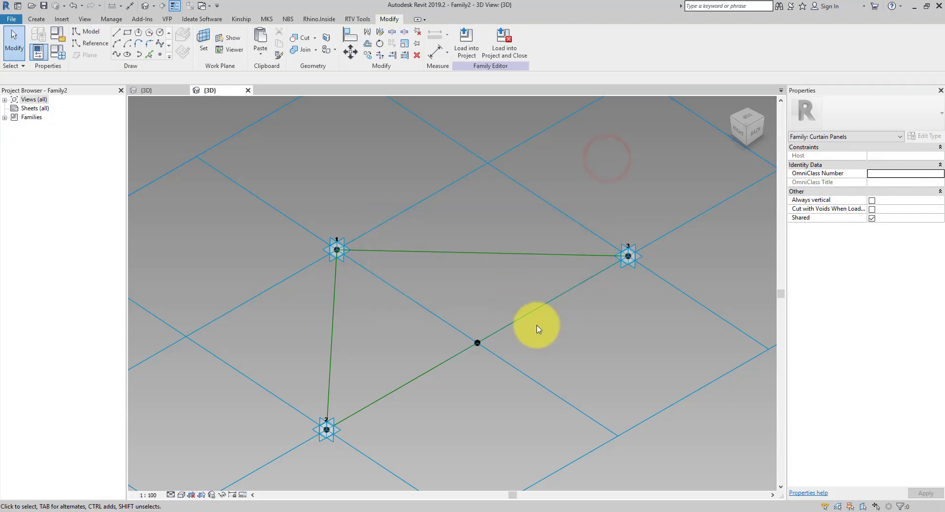
Raise the new reference point vertically above its host point and set its offset to 200
click(478, 342)
drag(480, 324, 491, 281)
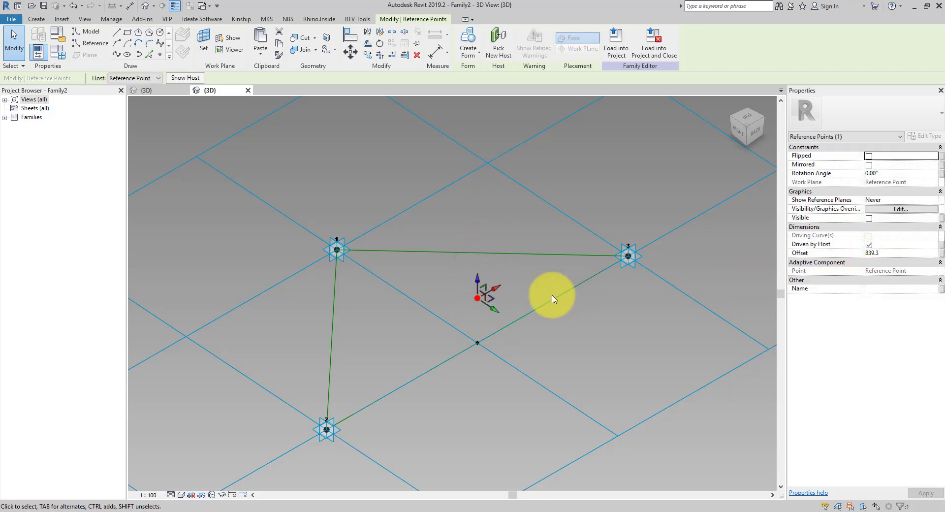
drag(477, 278, 502, 258)
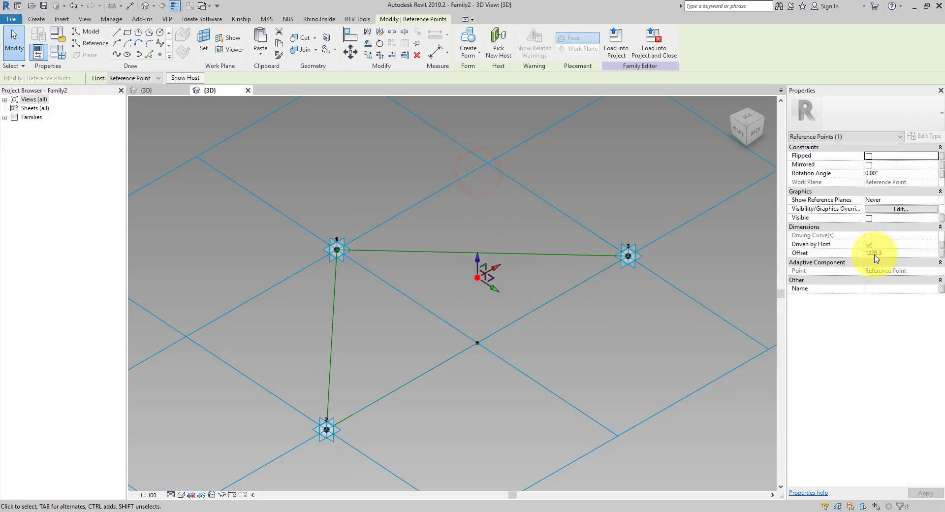
click(921, 254)
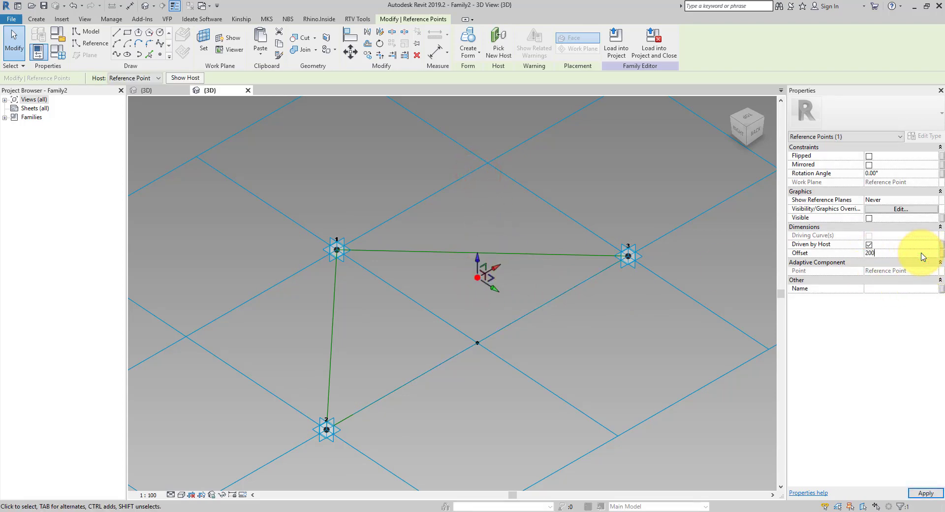
key(Return)
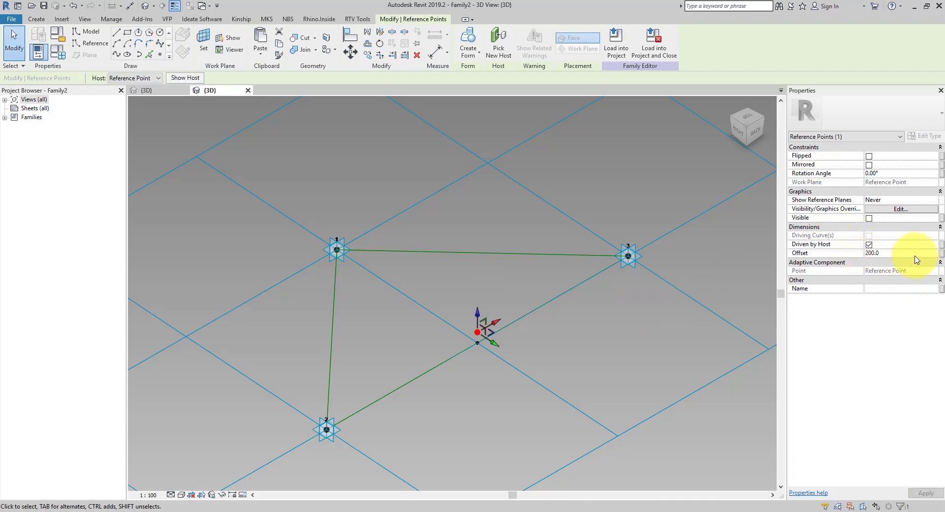
Associate the raised point's Offset with a new type-based family parameter grouped under Dimensions
click(942, 256)
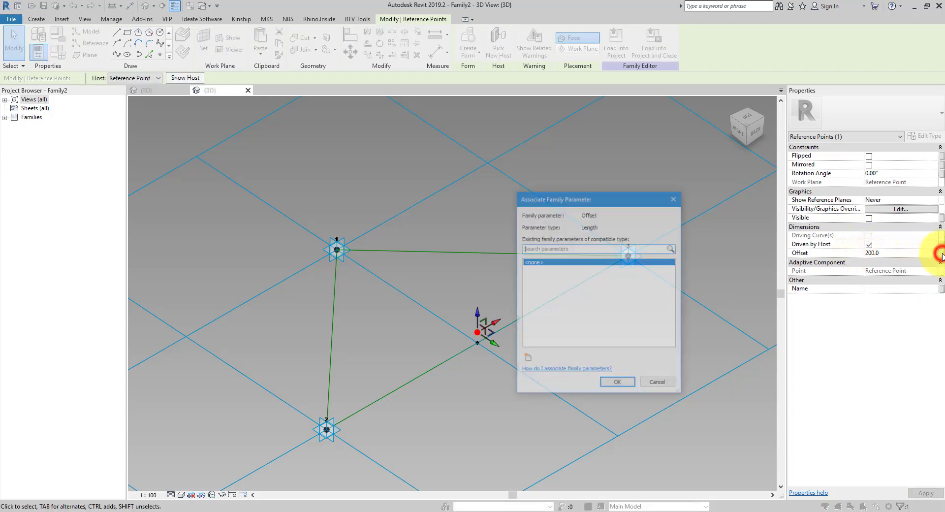
click(527, 359)
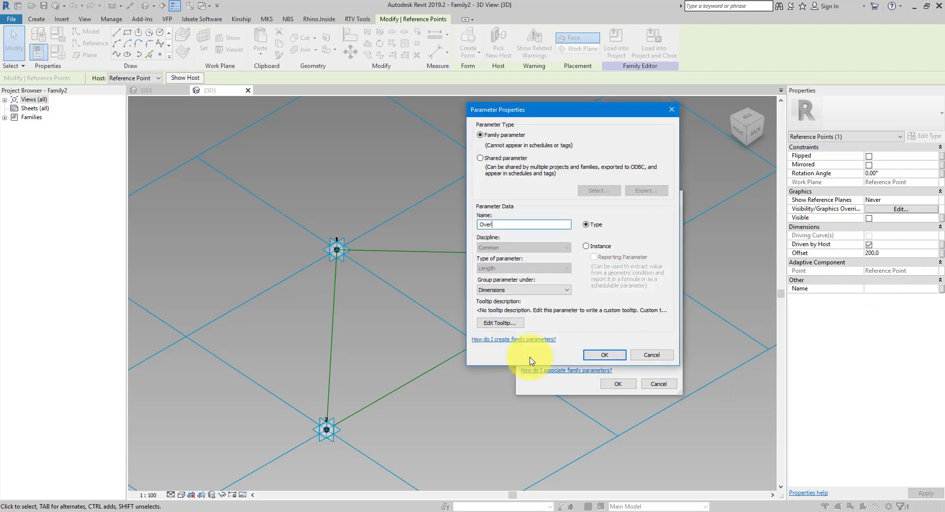
click(604, 354)
click(617, 384)
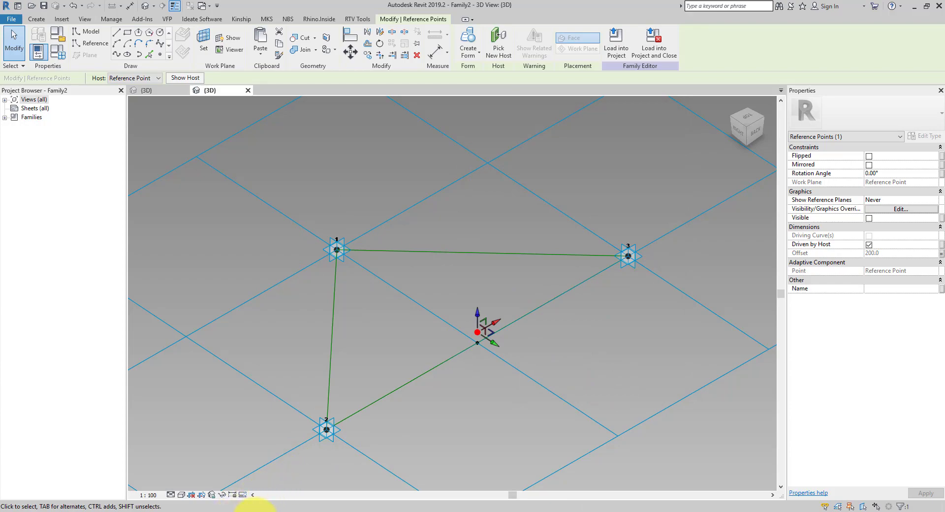
Switch to the reference photo in Photos, examine the projecting triangular facade panels up close, and return to Revit
click(255, 511)
double_click(650, 288)
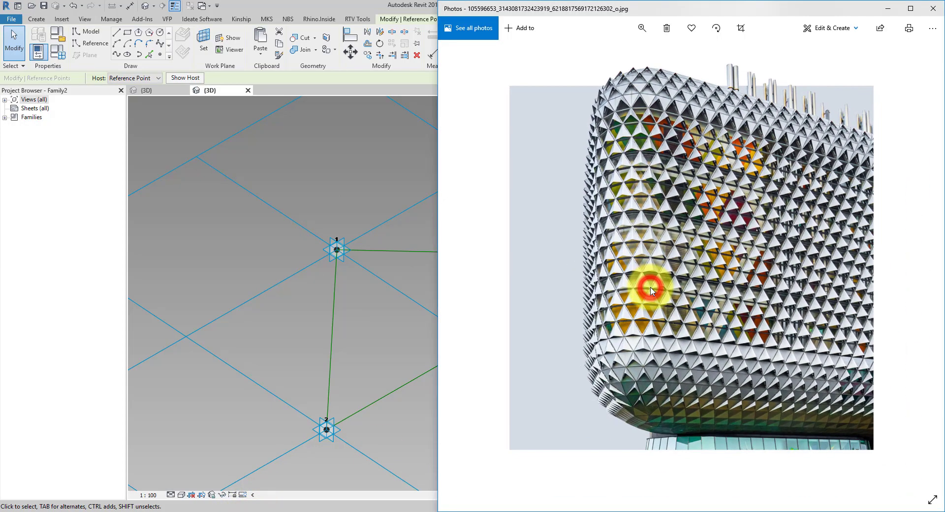
double_click(661, 234)
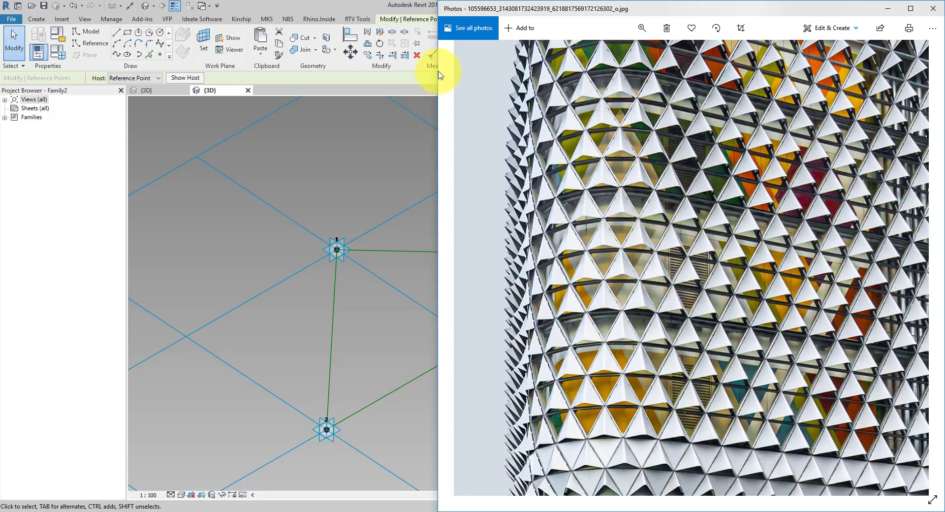
click(305, 4)
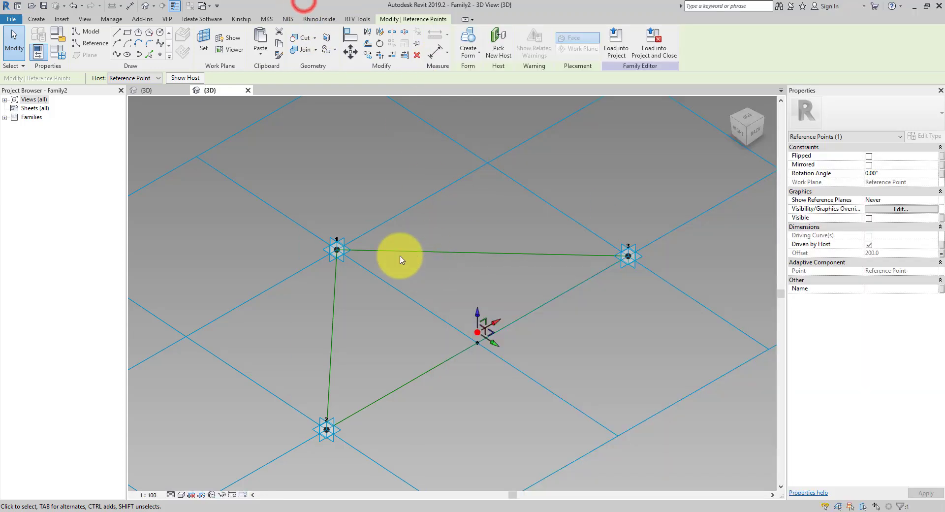
Connect the raised point to each of the corner points 1, 3 and 2 with separate Spline Through Points lines
ctrl+click(337, 248)
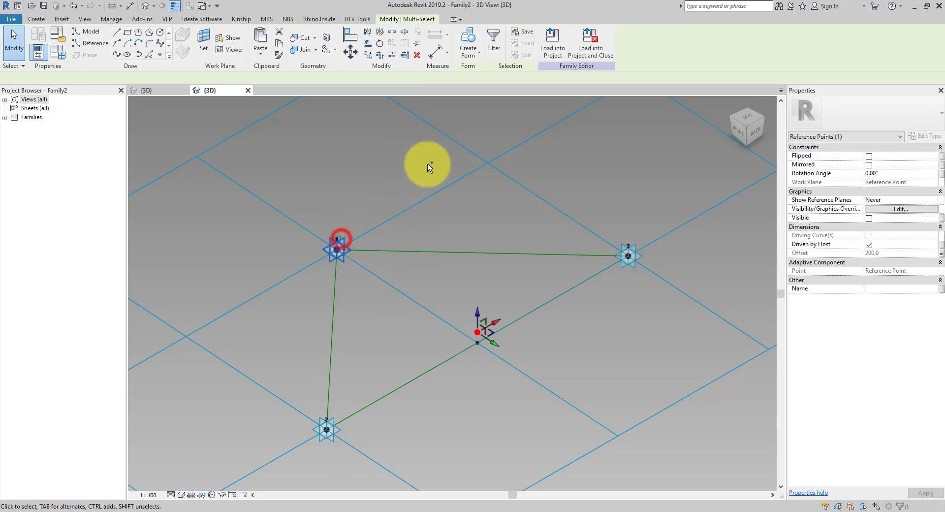
click(117, 56)
click(490, 276)
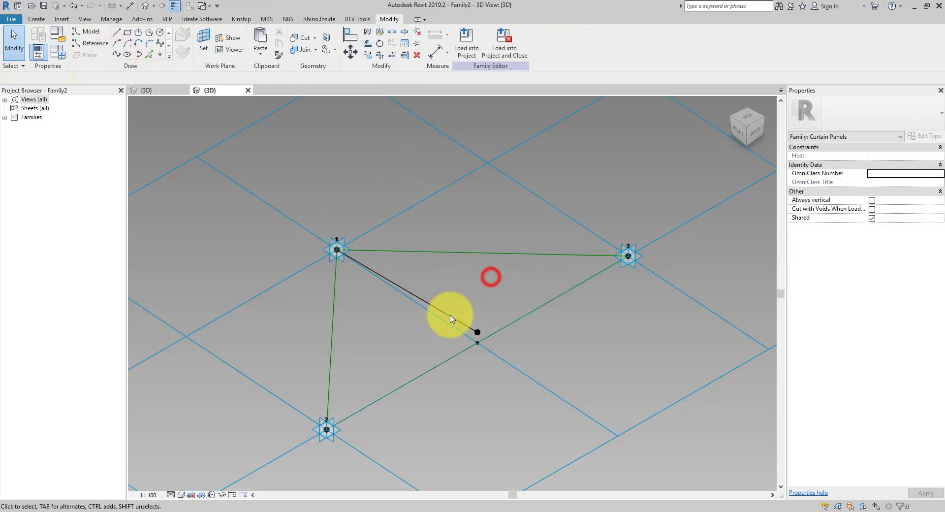
shift+middle_drag(491, 277, 458, 298)
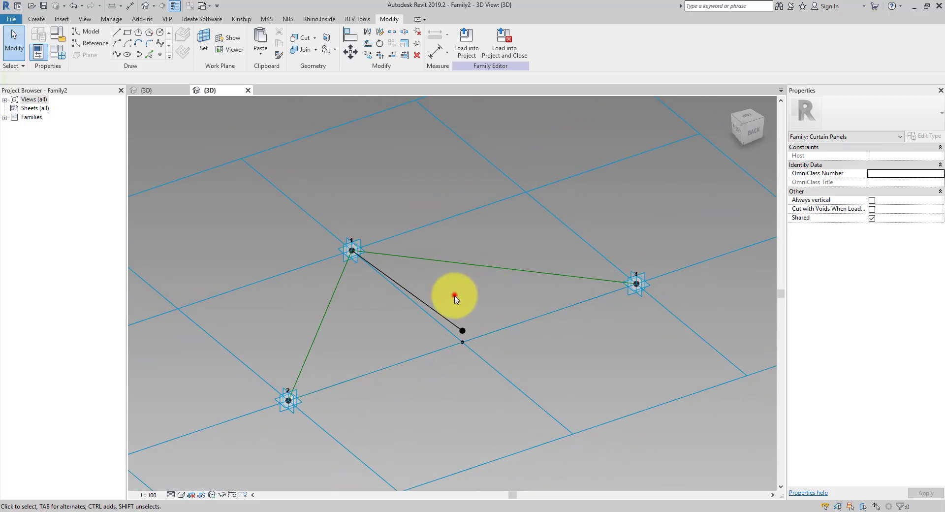
click(463, 330)
ctrl+drag(598, 234, 660, 312)
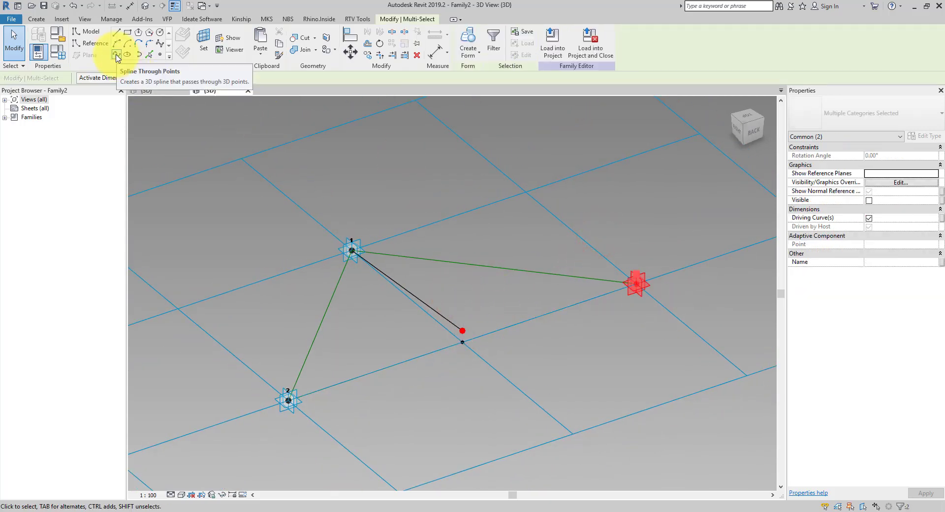
click(116, 56)
drag(446, 283, 470, 337)
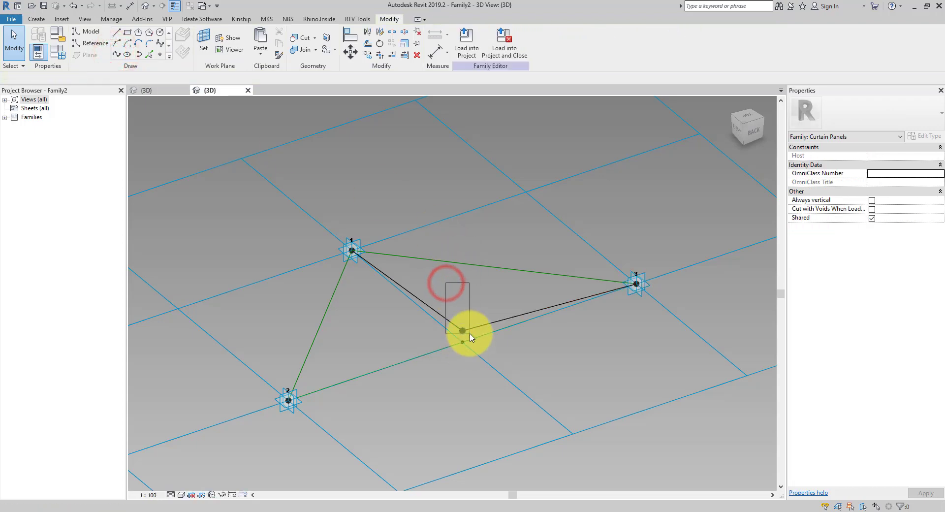
ctrl+drag(247, 354, 347, 438)
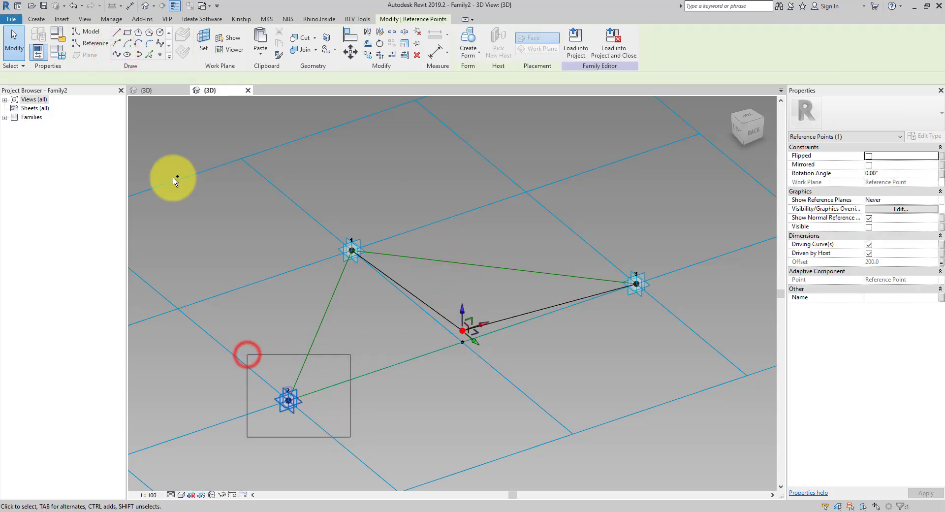
click(117, 56)
click(545, 178)
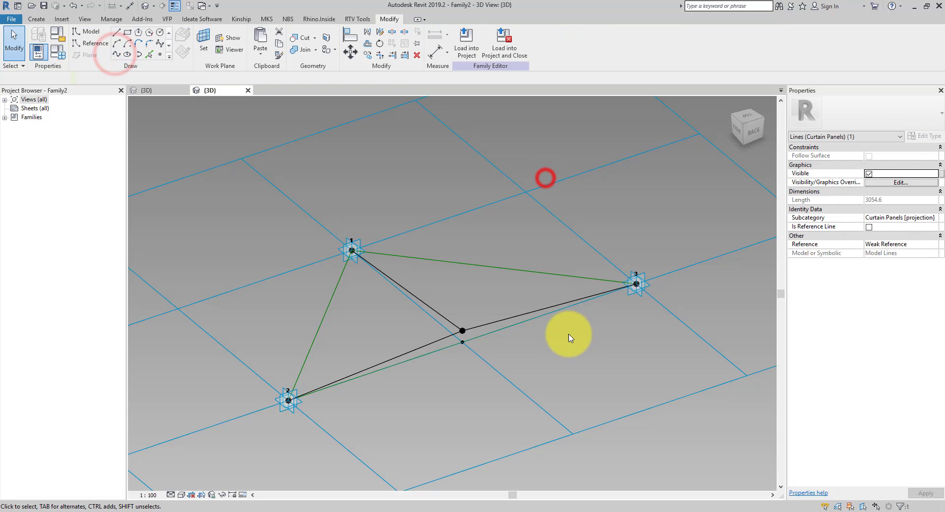
Convert the three model lines meeting at the raised point into reference lines
click(490, 329)
ctrl+click(433, 309)
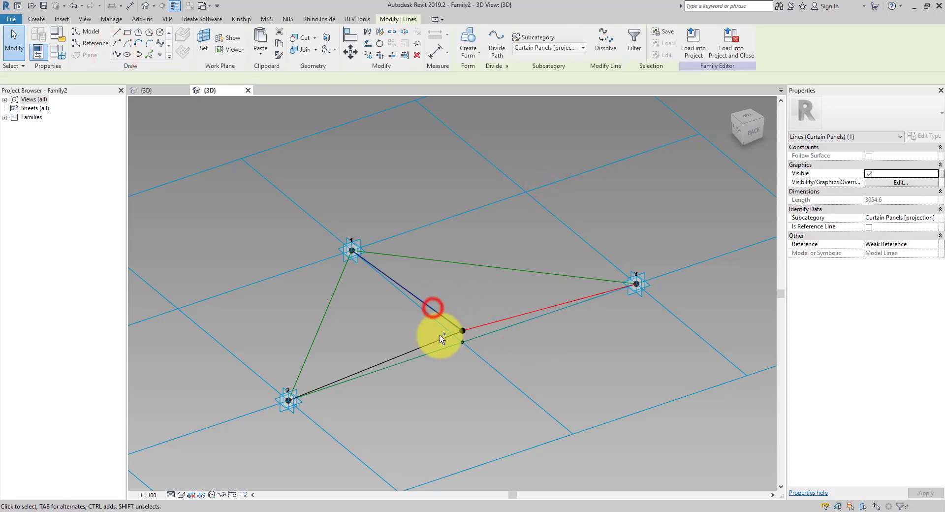
ctrl+click(435, 342)
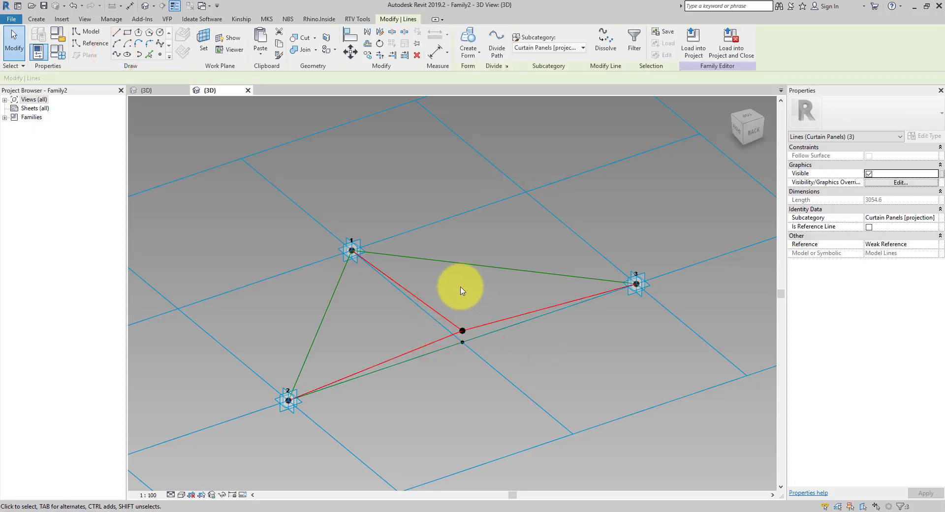
click(869, 228)
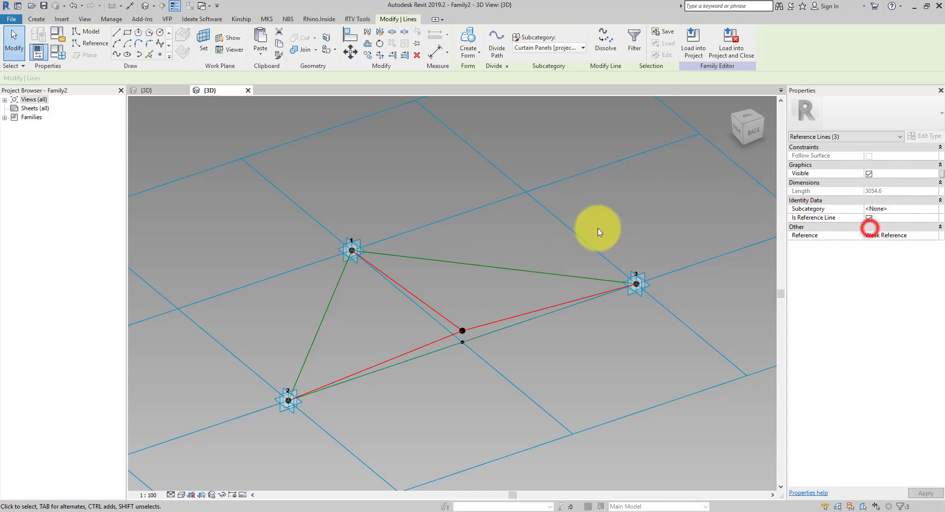
click(639, 205)
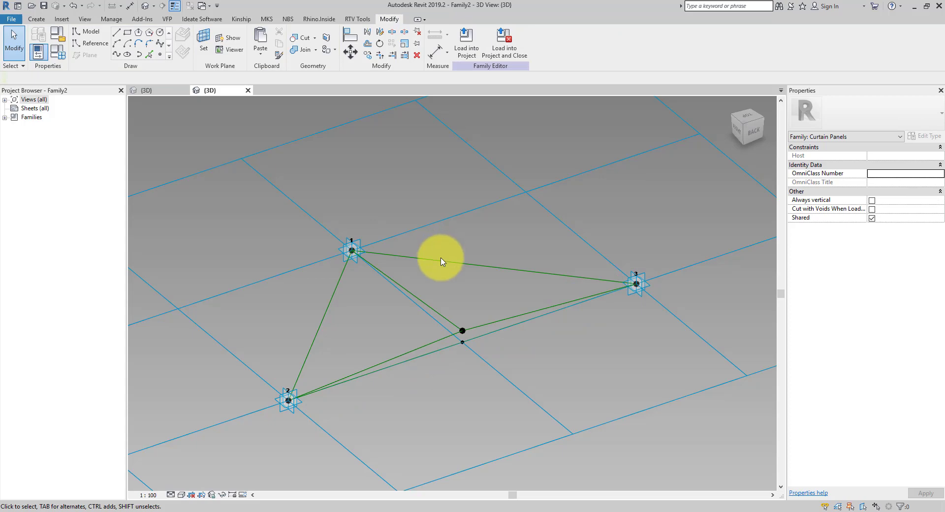
Create a flat triangular surface form from the reference lines joining point 1, point 3 and the raised point
click(439, 259)
ctrl+click(436, 311)
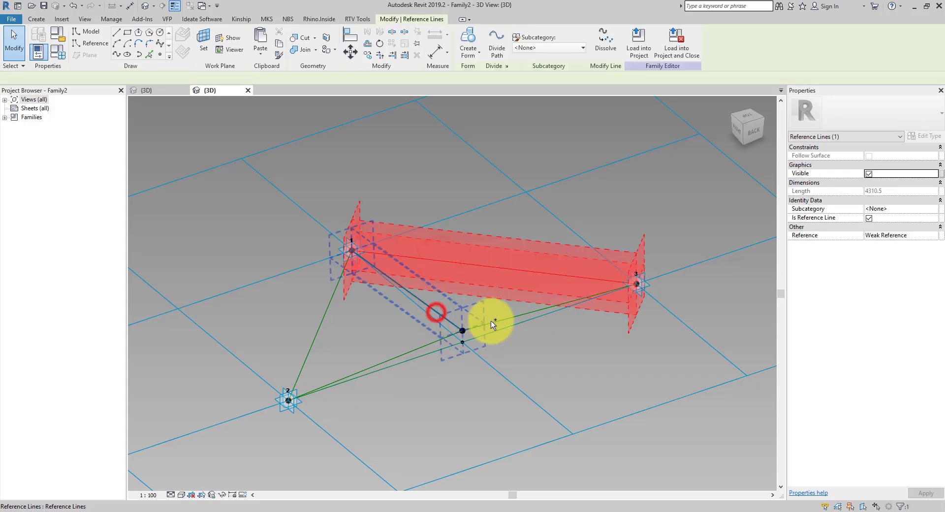
ctrl+click(492, 324)
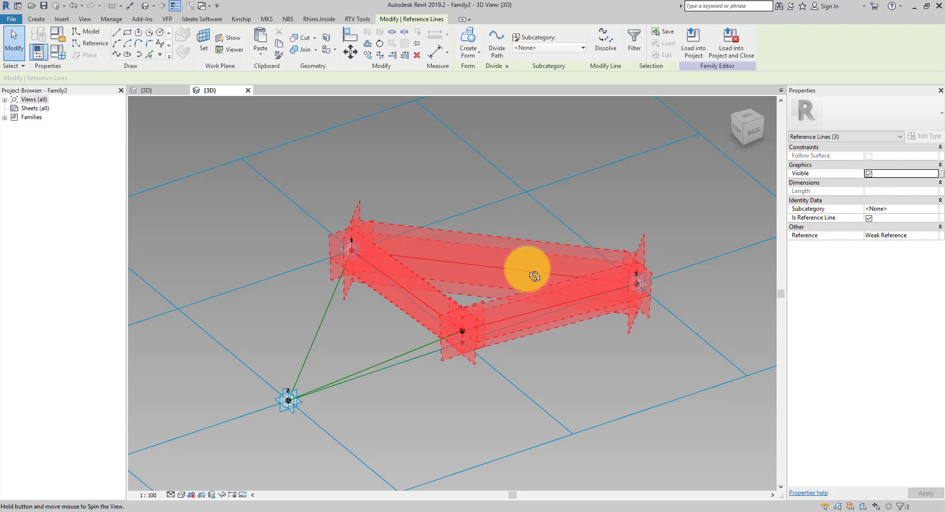
shift+middle_drag(527, 270, 532, 249)
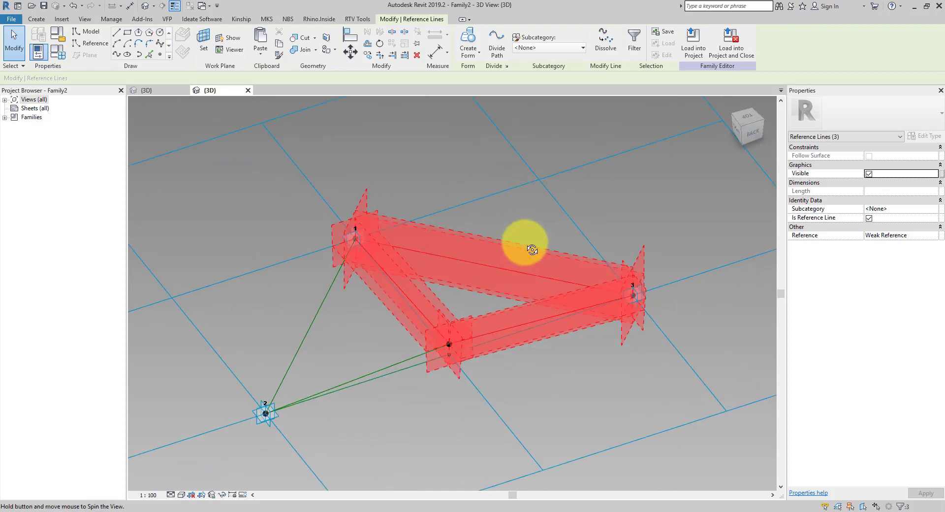
click(468, 39)
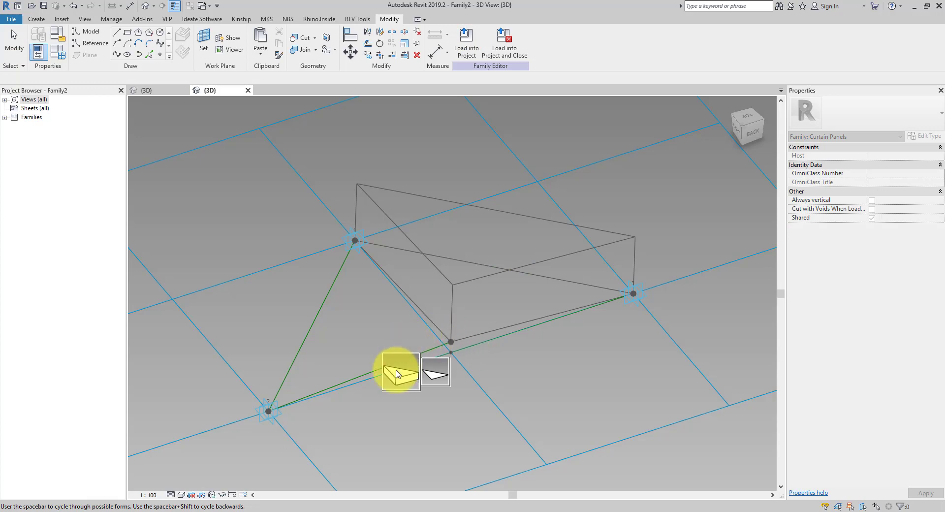
click(427, 376)
click(553, 372)
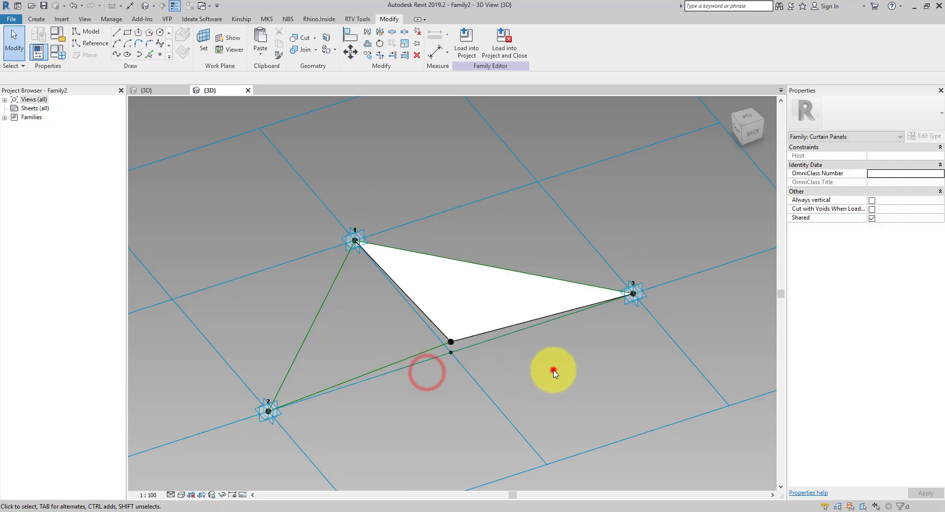
Create a flat triangular surface form from the reference lines joining point 1, point 2 and the raised point
click(433, 323)
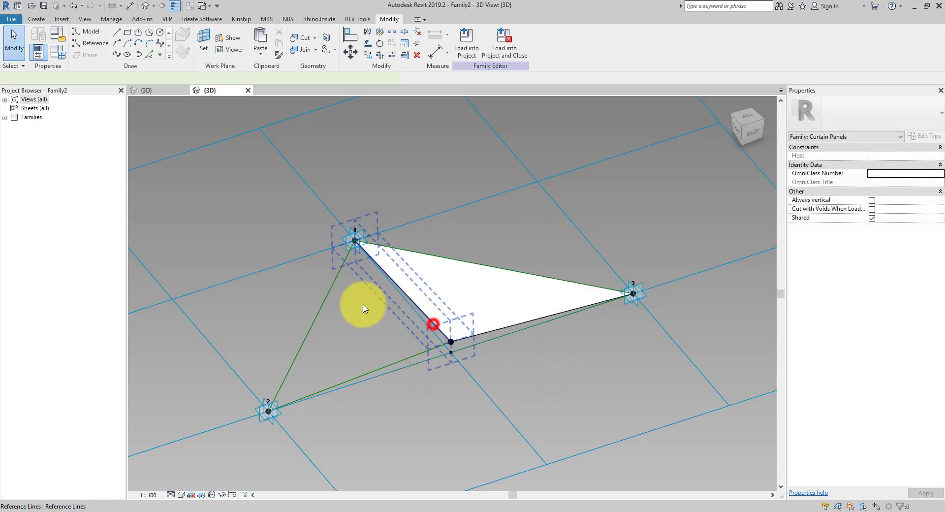
click(325, 297)
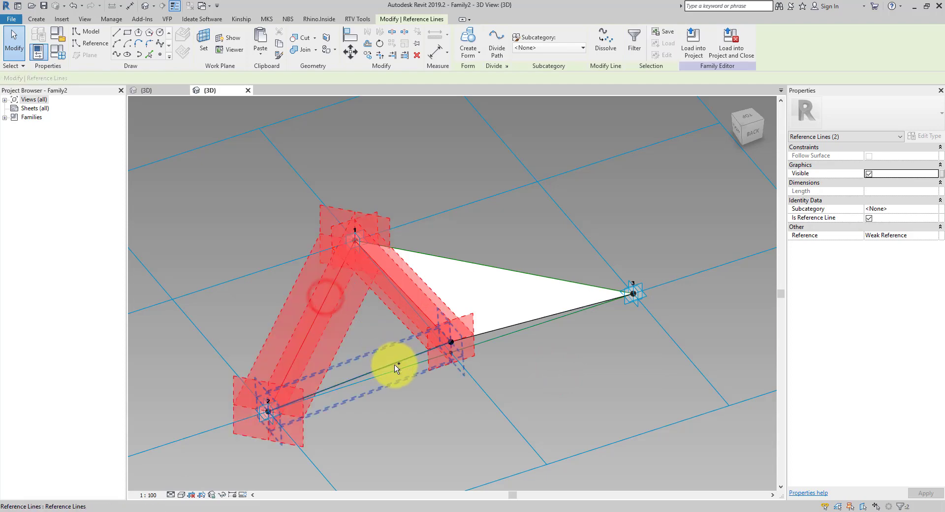
ctrl+click(394, 365)
click(468, 37)
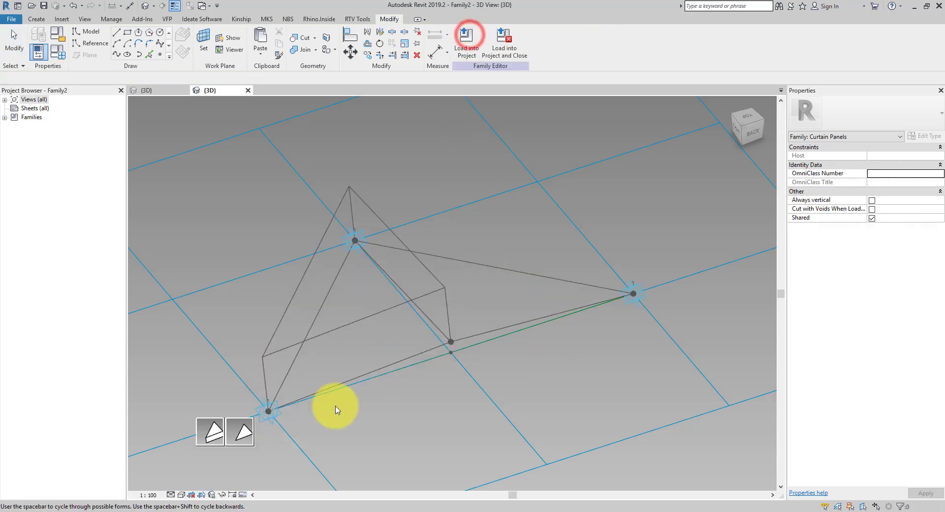
click(250, 432)
click(579, 362)
shift+middle_drag(579, 362, 589, 362)
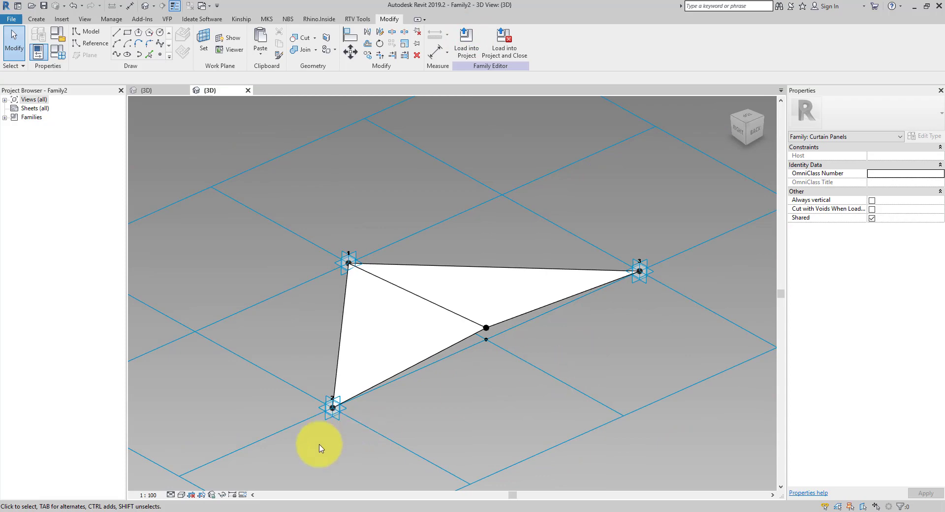
Switch to the reference photo in Photos, examine the edges of the triangular panels, and return to Revit
click(254, 507)
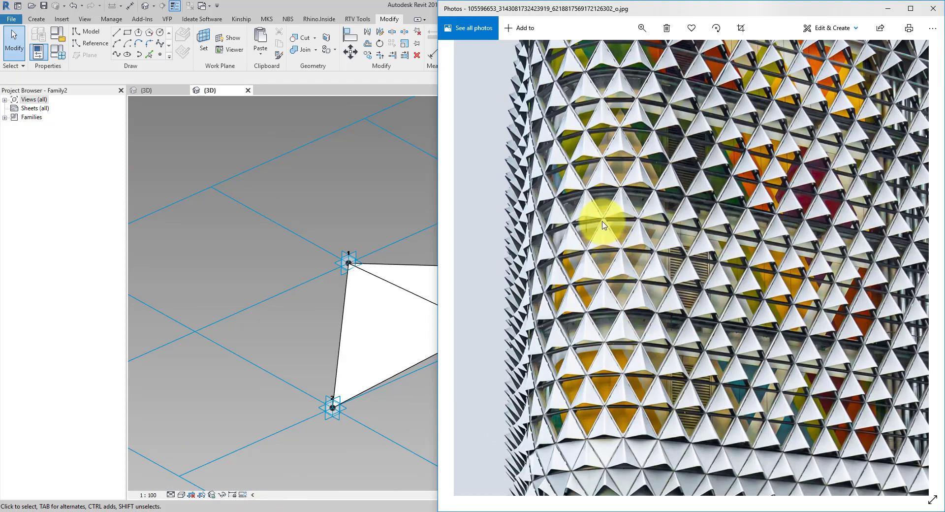
click(336, 180)
scroll(566, 311, up, 2)
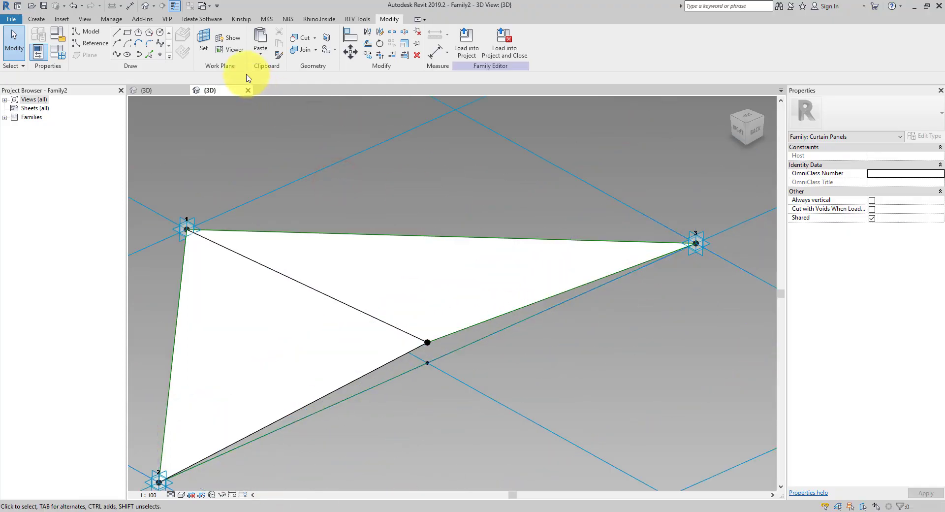
Draw a small reference-line rectangle about 160 mm tall on the vertical work plane of the lower reference point, starting at that point
click(91, 45)
click(127, 33)
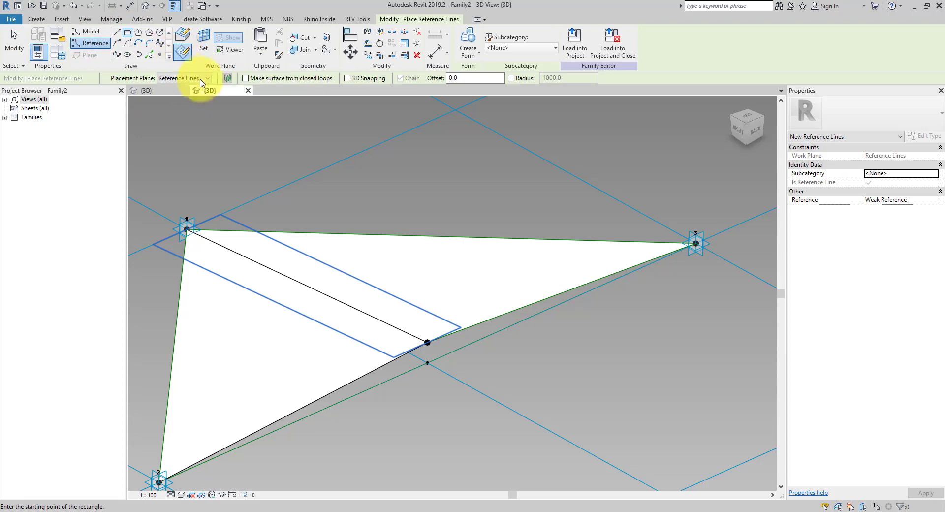
click(202, 46)
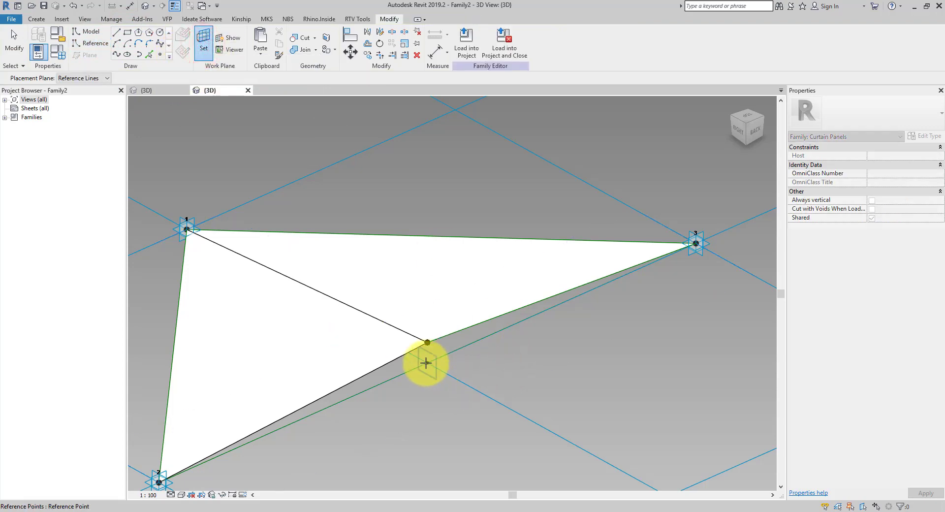
click(428, 362)
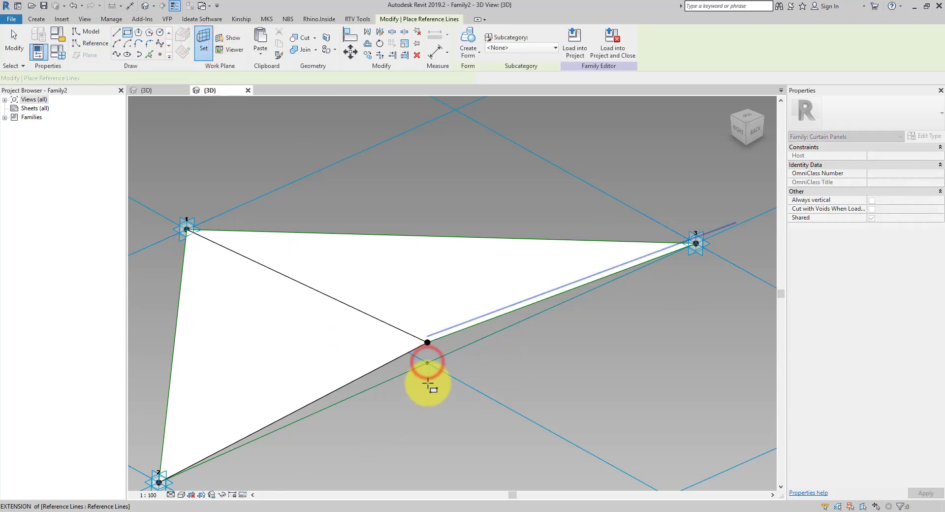
scroll(426, 349, up, 3)
click(427, 347)
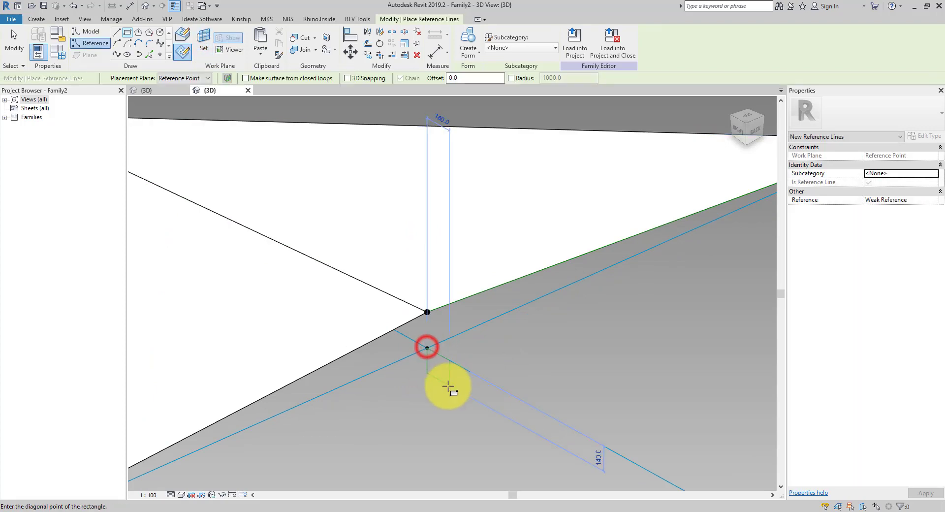
click(444, 385)
key(Escape)
key(Escape)
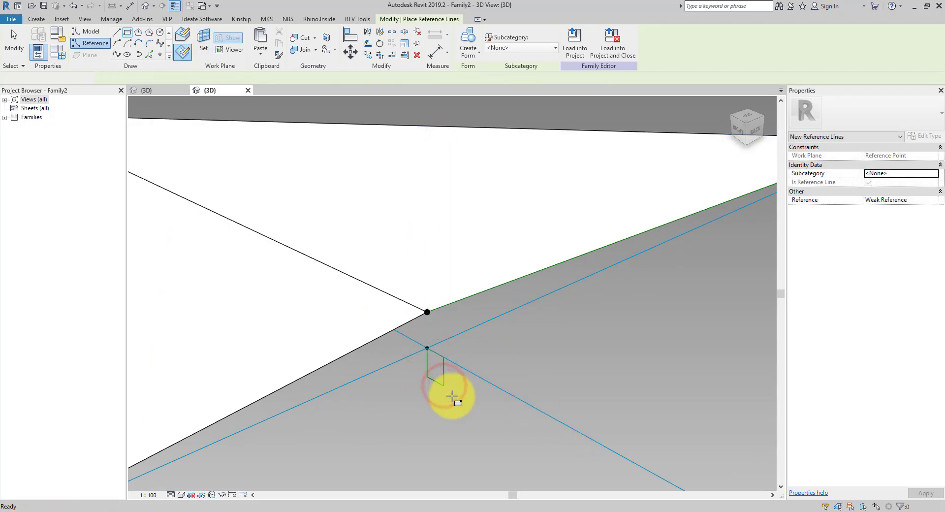
Set the reference rectangle's width to 20 mm and its height to 40 mm
click(451, 373)
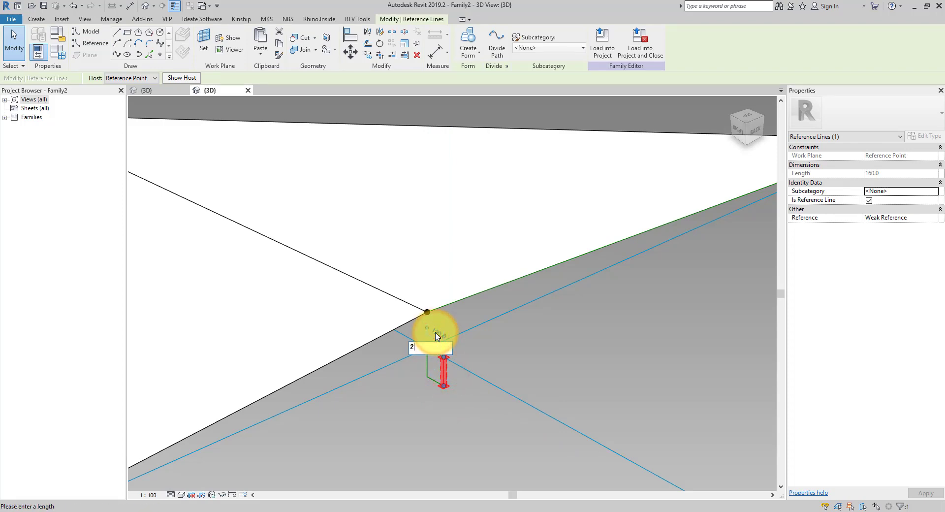
key(Return)
scroll(432, 379, up, 5)
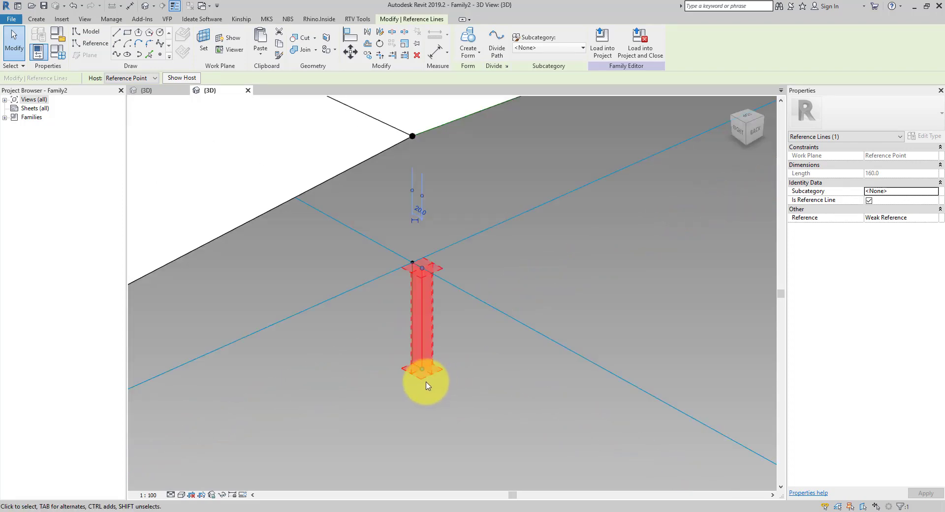
click(419, 383)
drag(379, 351, 431, 386)
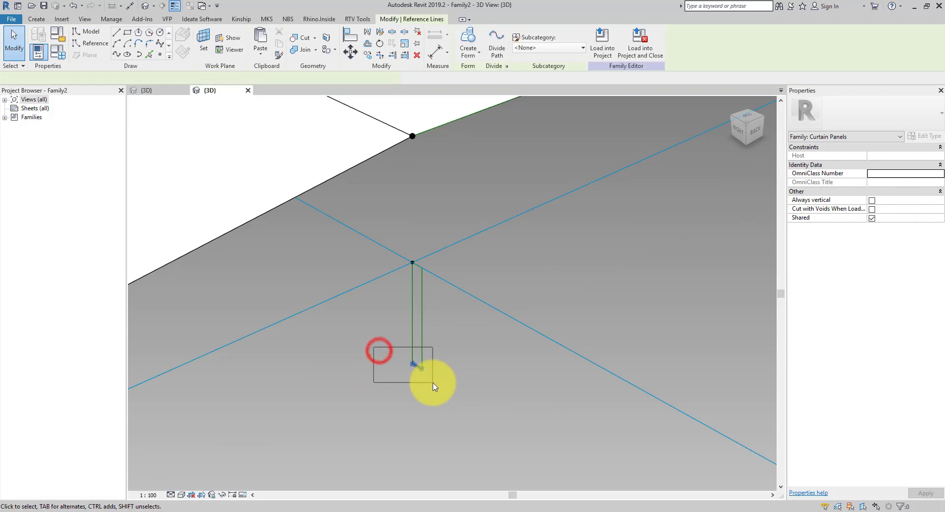
click(429, 323)
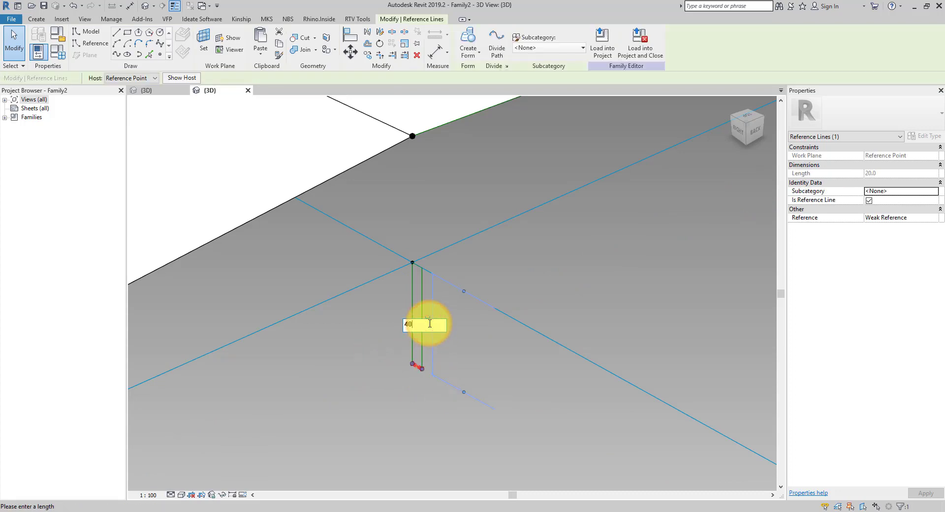
text(40)
key(Return)
click(489, 354)
Move the whole reference rectangle from the midpoint of its top edge onto the lower reference point, centring it there
scroll(422, 276, down, 3)
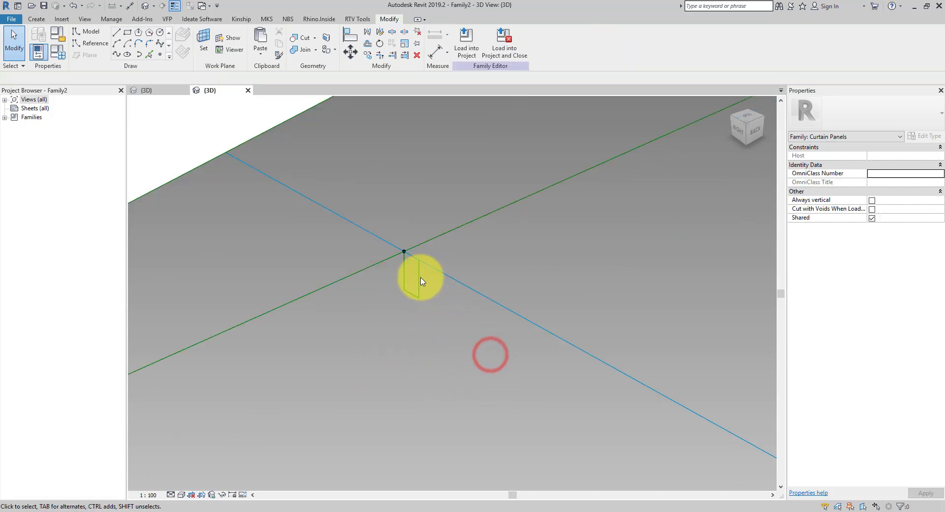
click(420, 277)
click(351, 52)
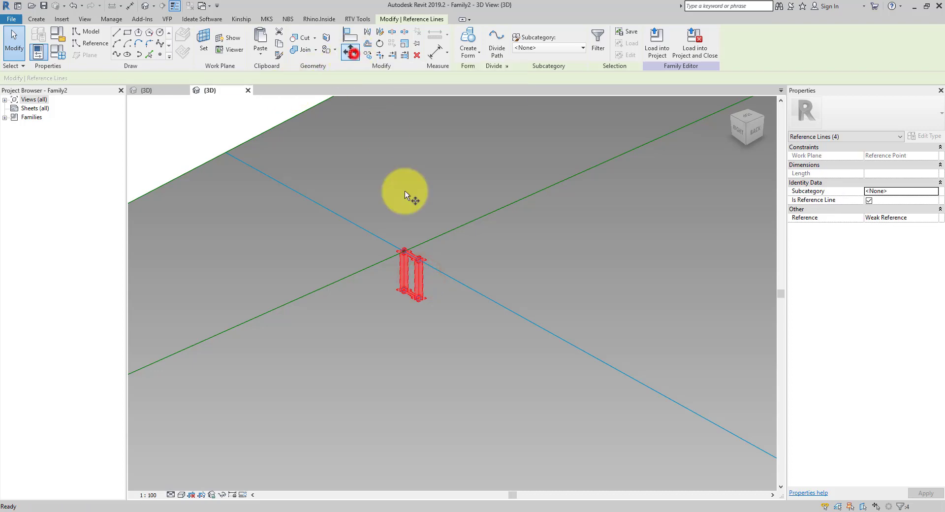
scroll(406, 254, up, 5)
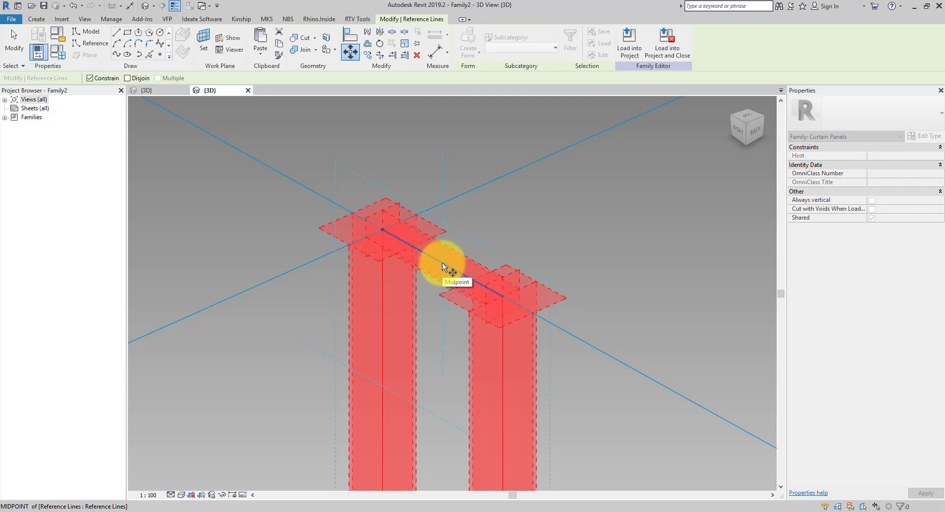
click(441, 266)
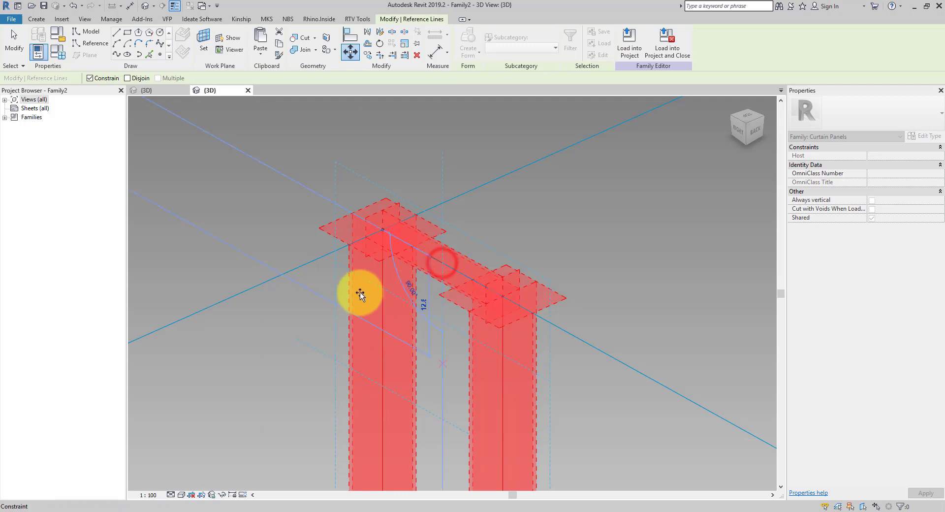
click(383, 229)
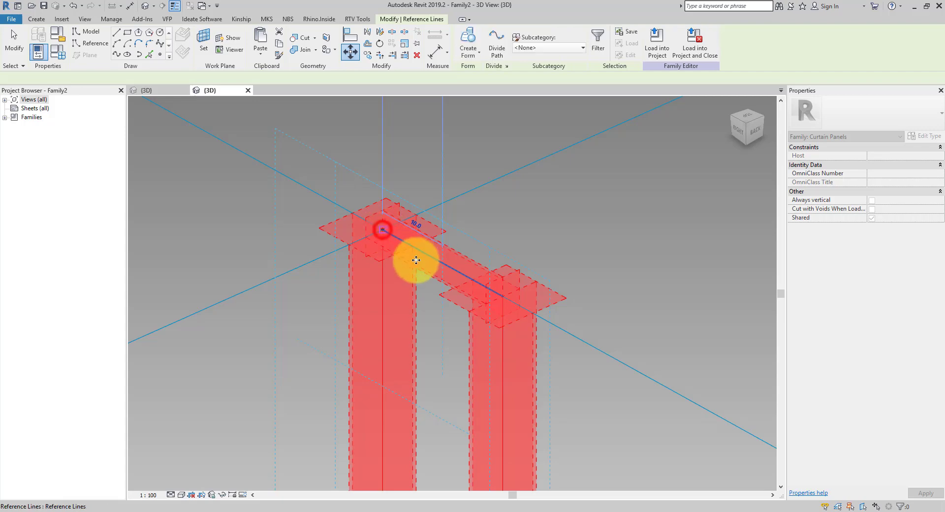
click(393, 181)
scroll(481, 243, down, 5)
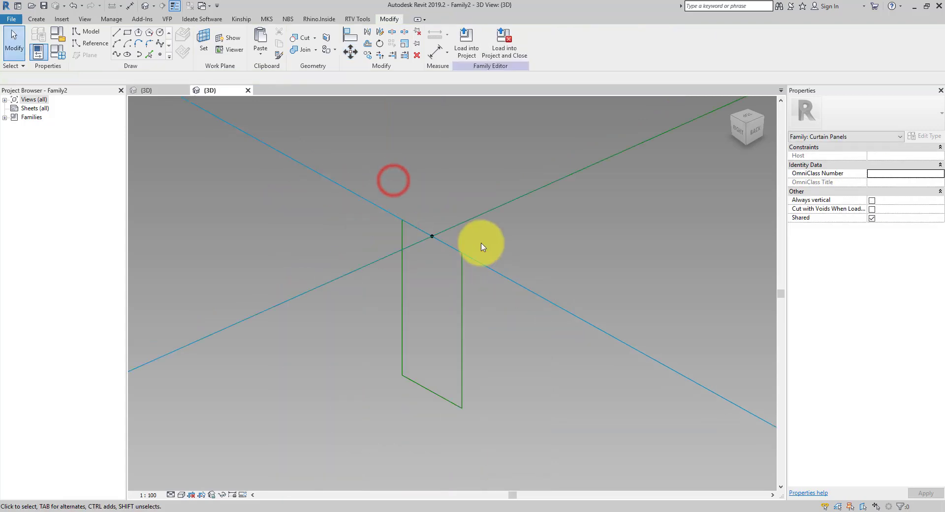
middle_drag(528, 270, 511, 276)
Turn the Thin Lines display off and back on to compare line weights around the rectangle
click(176, 6)
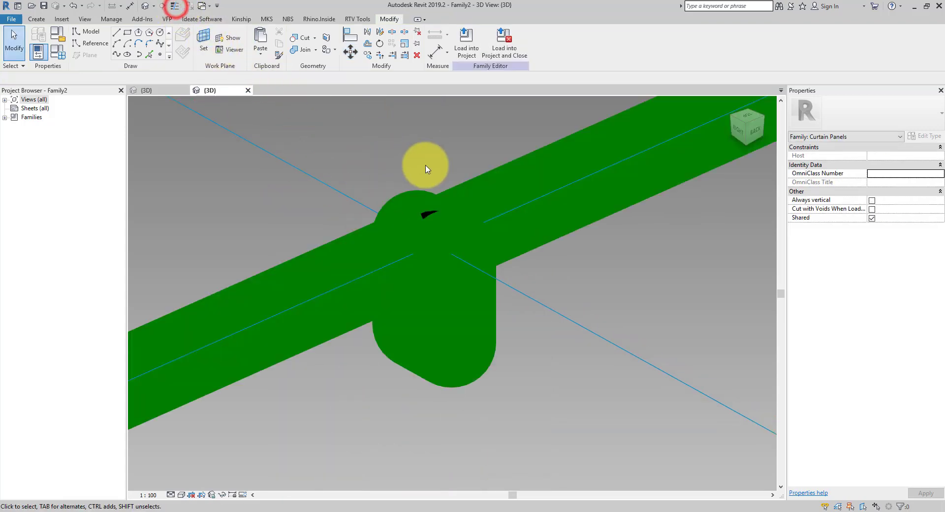
click(174, 6)
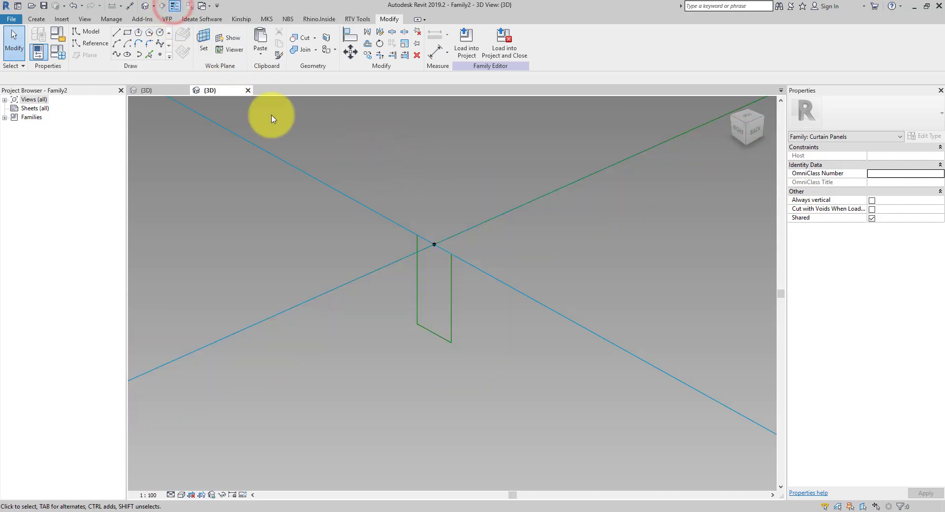
scroll(431, 231, down, 3)
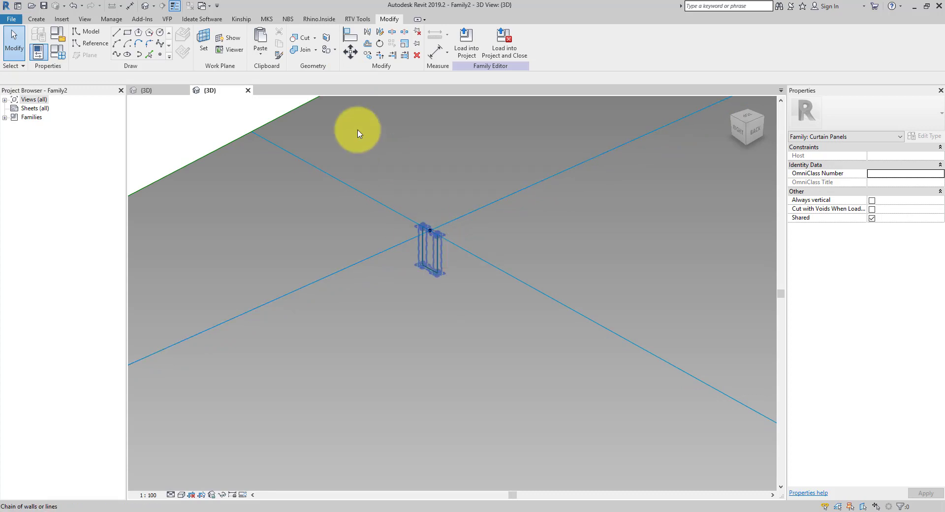
Align the rectangle's top edge with the lower reference point and lock the alignment
click(349, 34)
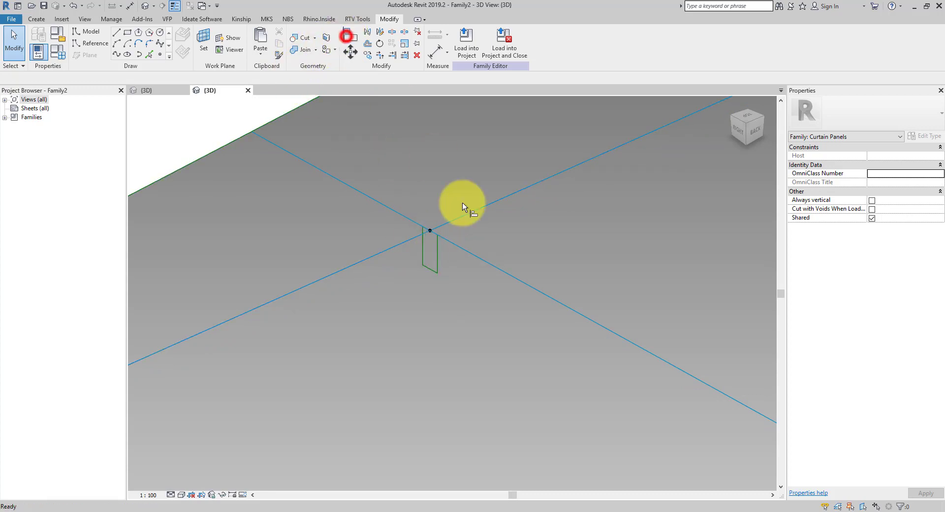
click(430, 231)
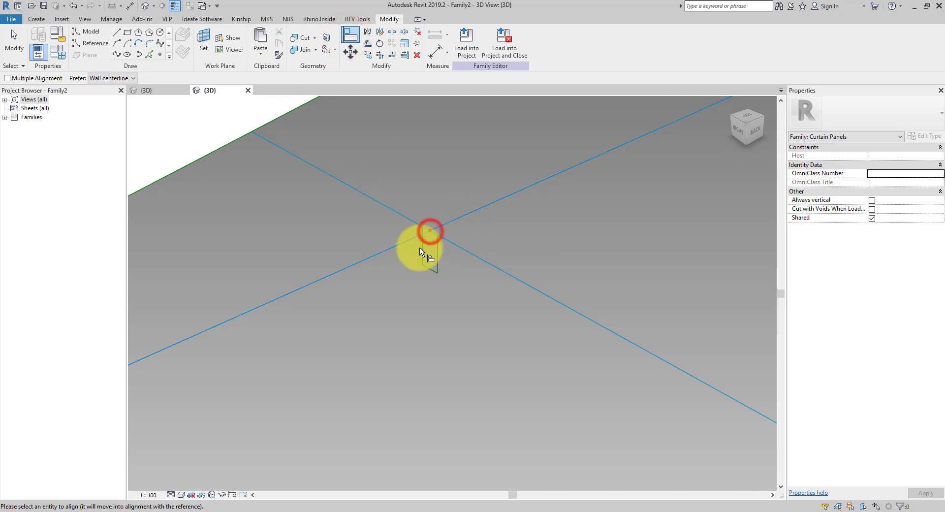
scroll(423, 249, up, 3)
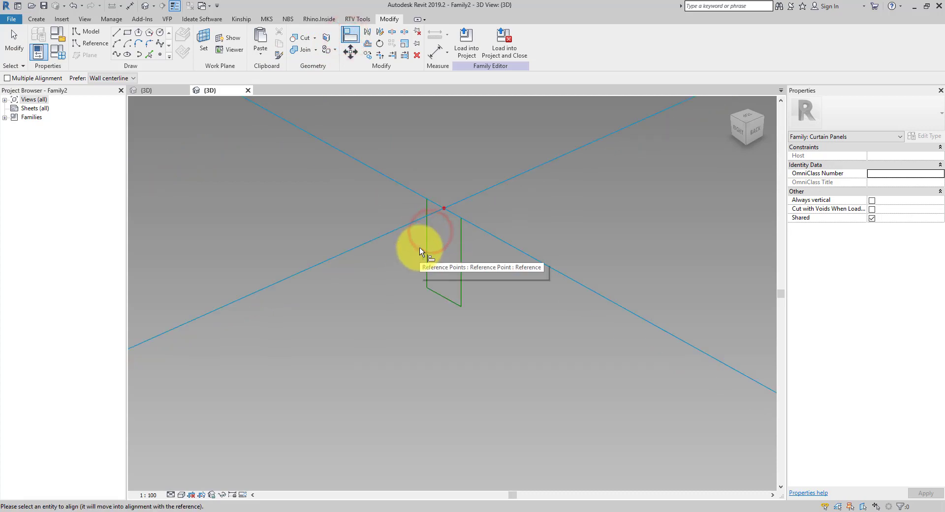
click(455, 217)
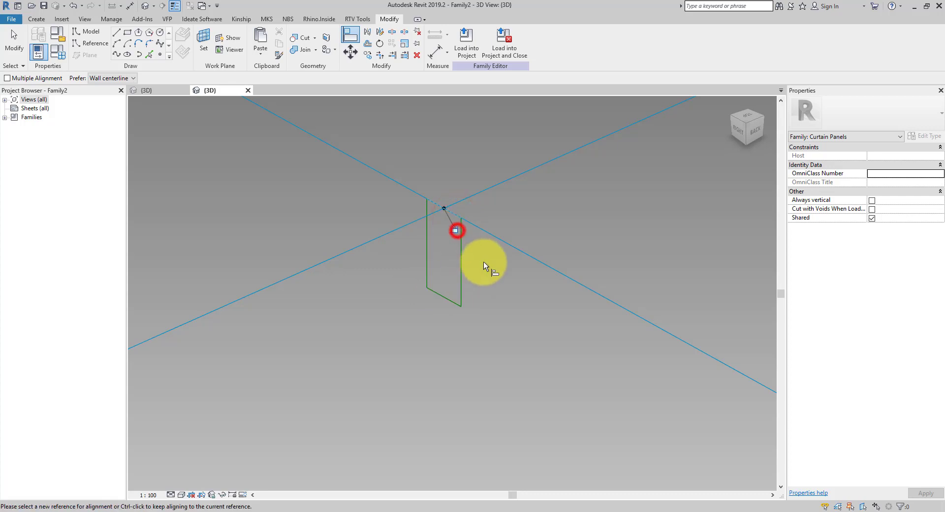
Dimension from one vertical side of the rectangle through the reference point to the other side and make the spacing equal (EQ)
click(130, 6)
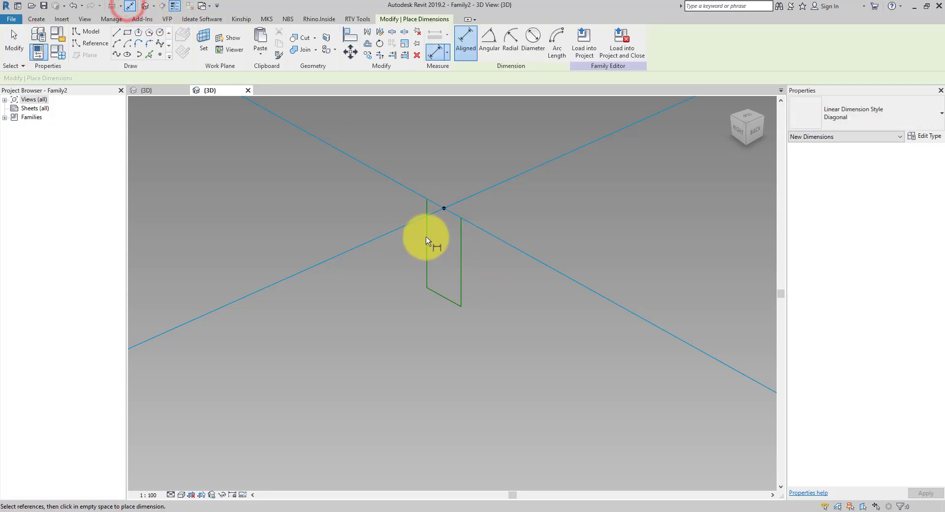
click(426, 238)
click(442, 208)
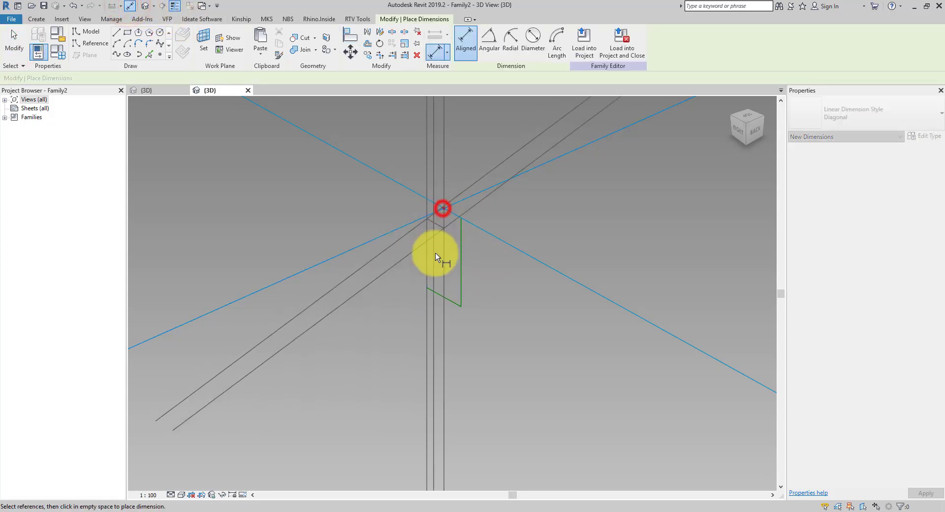
click(459, 257)
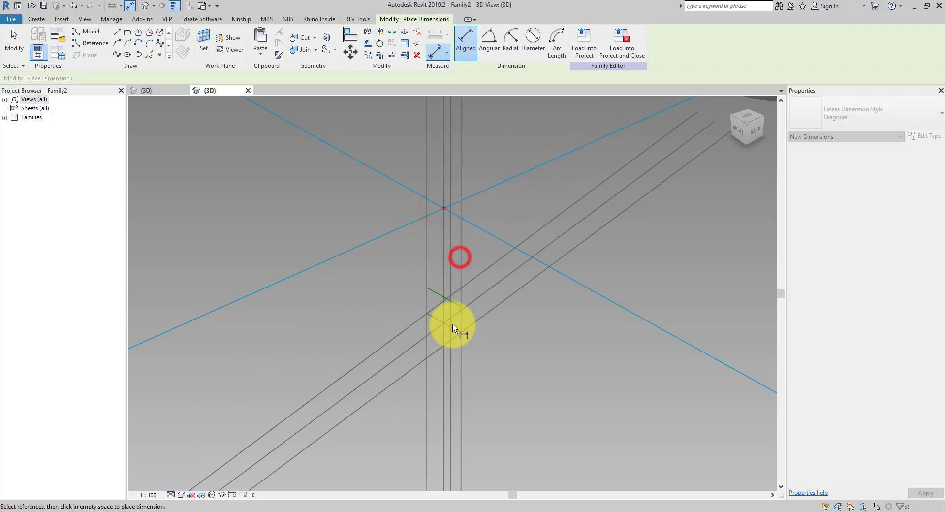
scroll(453, 328, down, 5)
click(494, 267)
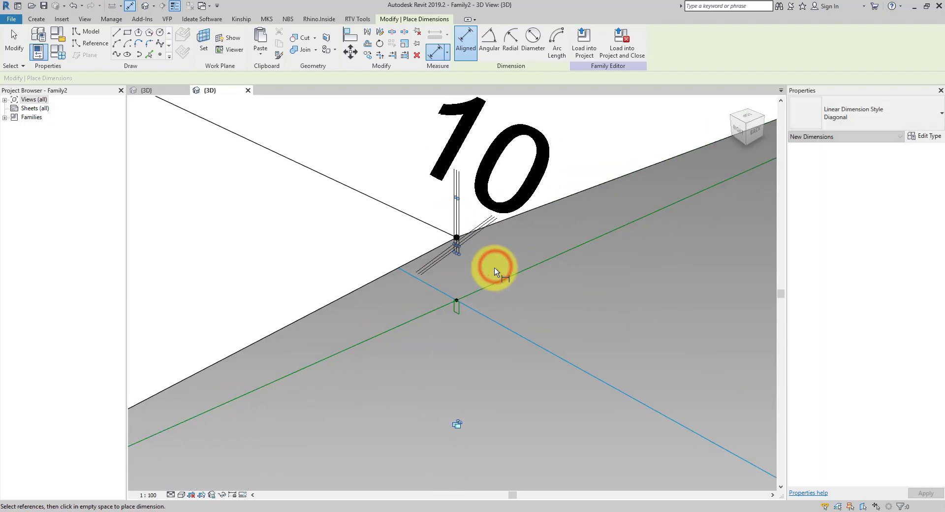
scroll(492, 270, down, 3)
scroll(479, 298, down, 4)
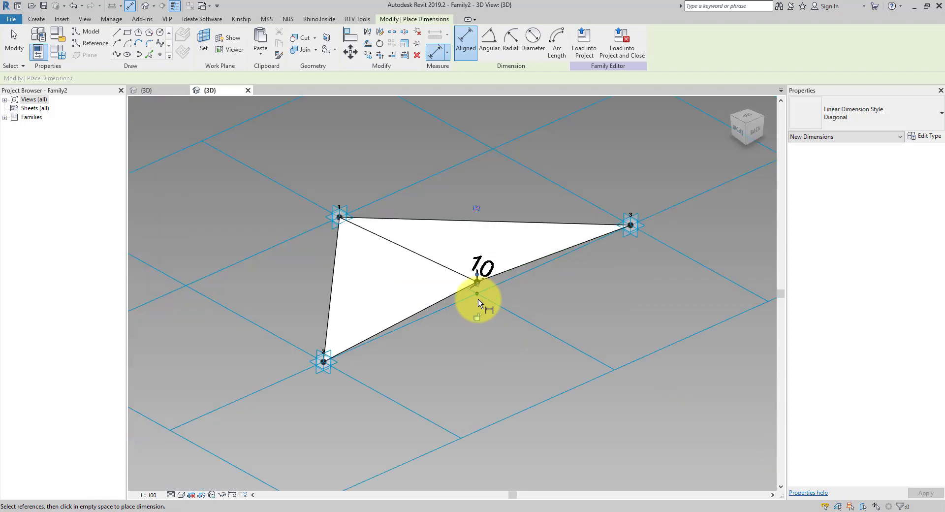
click(475, 205)
Dimension the small reference rectangle's width between its two vertical sides and place the dimension above the EQ dimension
scroll(484, 300, up, 4)
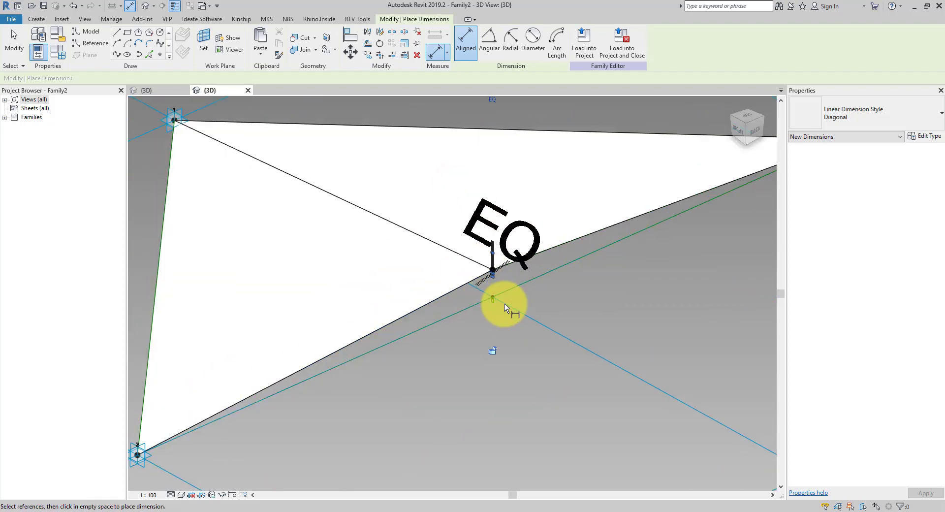
scroll(505, 307, up, 4)
click(643, 312)
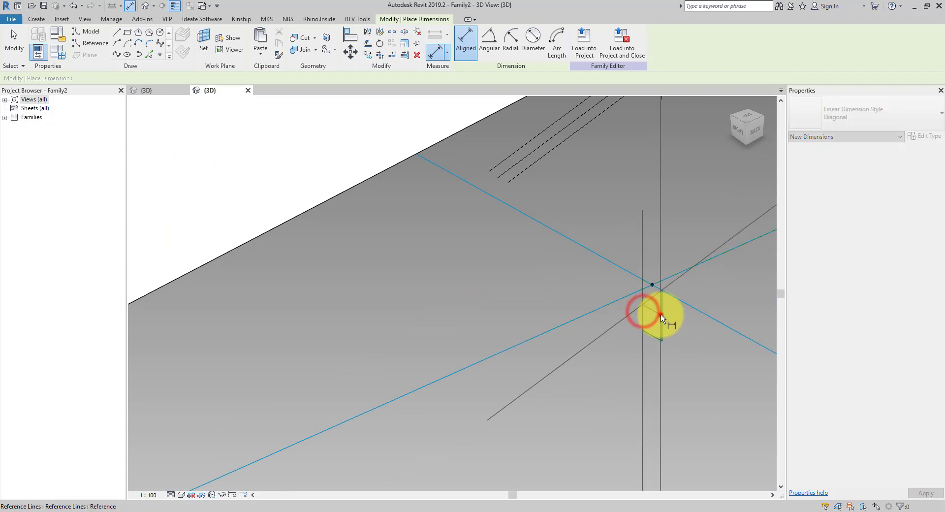
click(661, 314)
scroll(531, 393, down, 7)
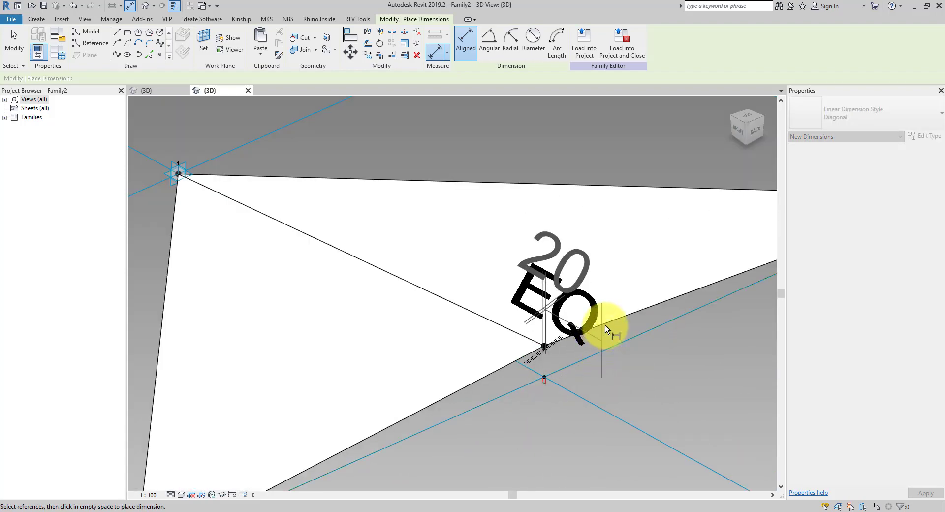
click(610, 286)
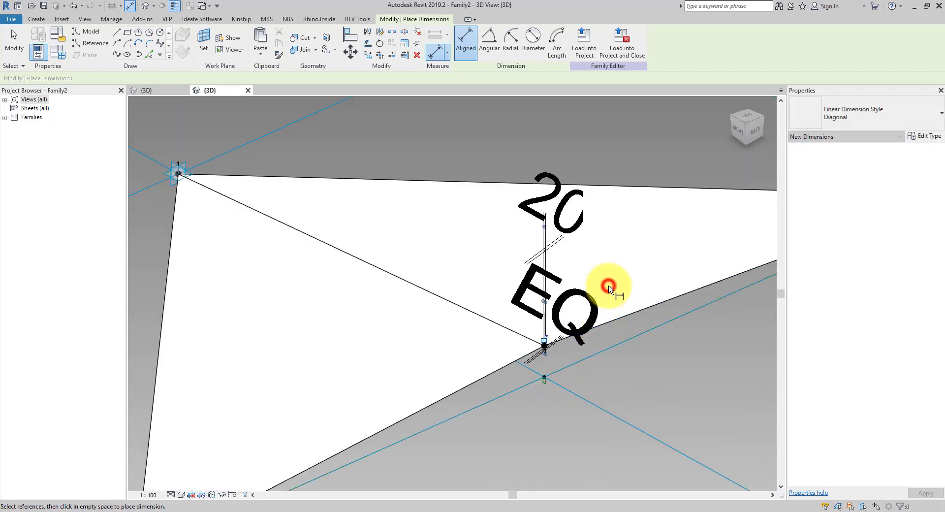
Dimension the rectangle's height from the lower reference point to its bottom edge, placing the dimension outside the profile
scroll(546, 389, up, 5)
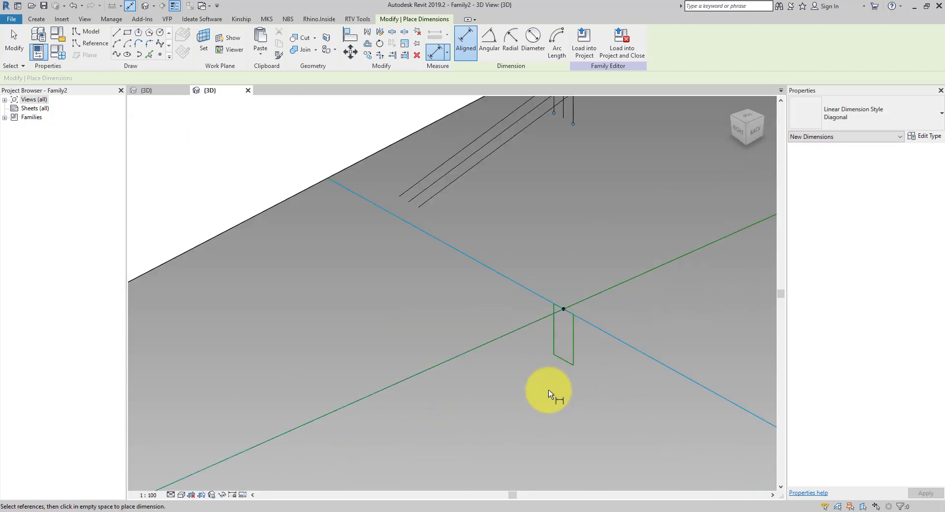
scroll(549, 394, up, 2)
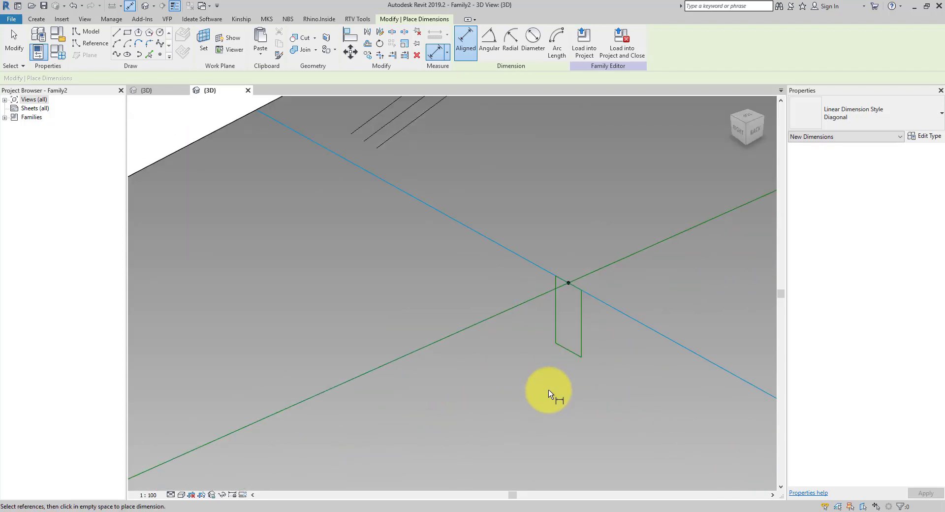
click(568, 285)
click(561, 346)
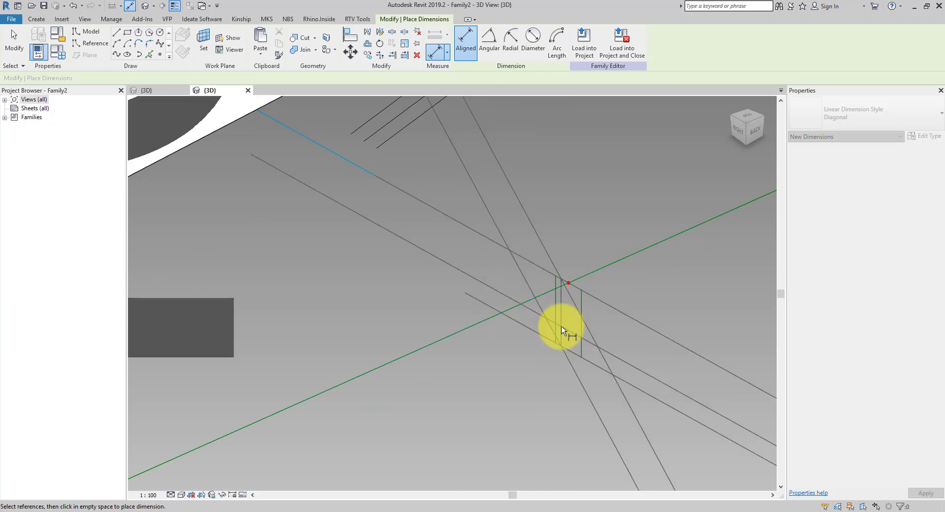
scroll(563, 329, down, 5)
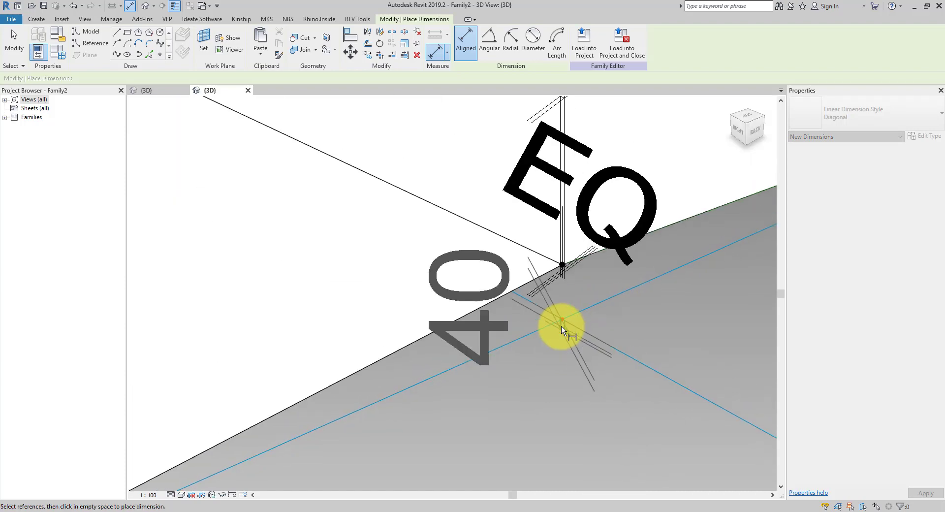
click(655, 341)
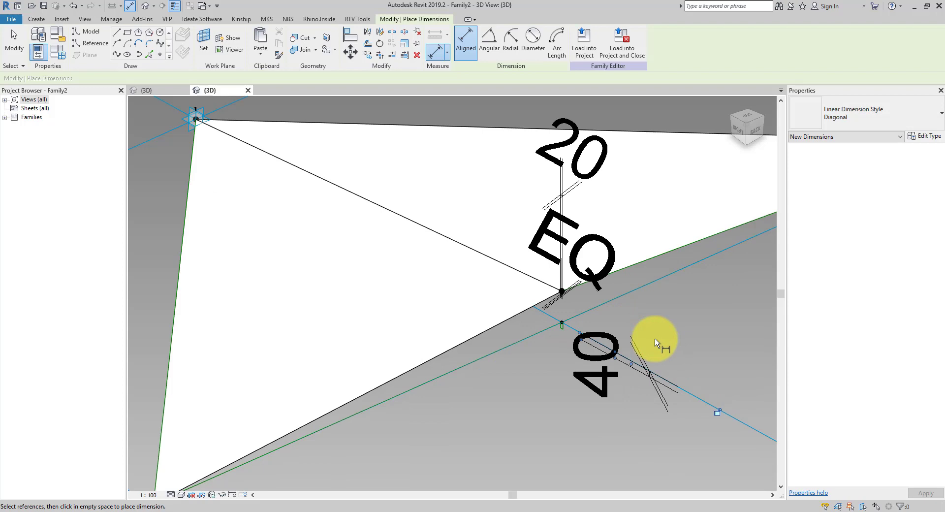
Label the rectangle's width dimension with a new family type parameter named FrameWidth
key(Escape)
click(562, 164)
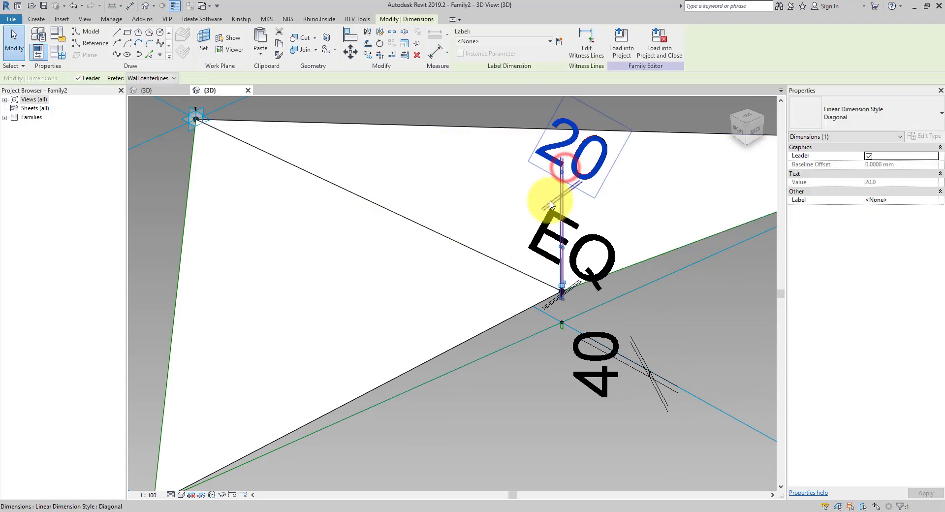
click(558, 42)
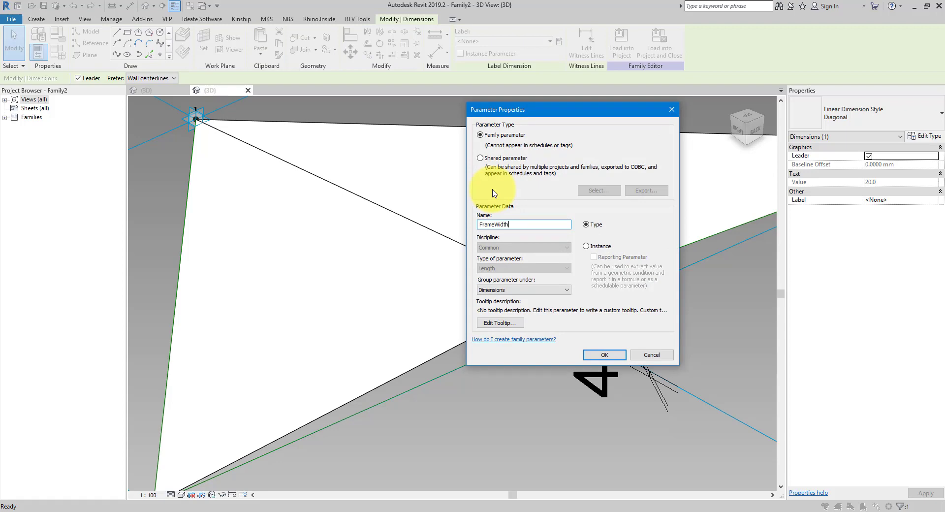
key(Return)
Label the rectangle's height dimension with a new family type parameter named FrameHeight
click(612, 338)
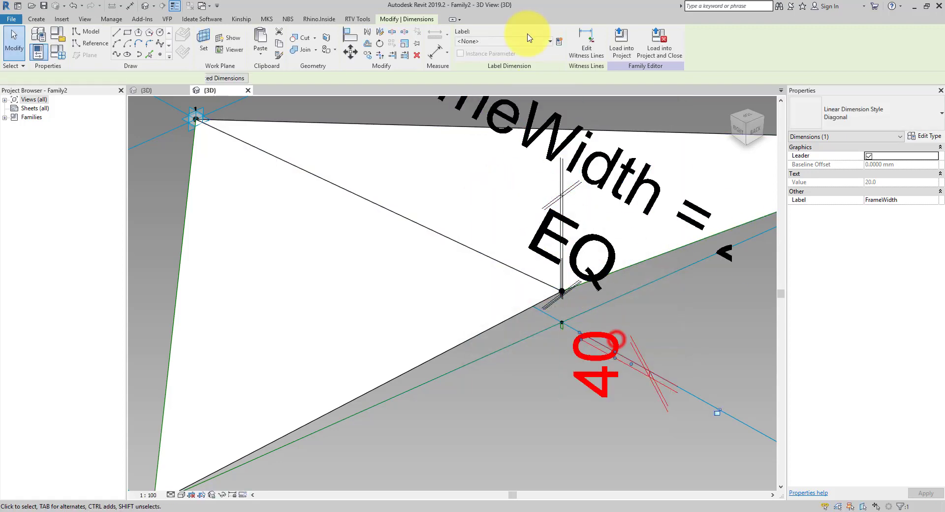
click(557, 42)
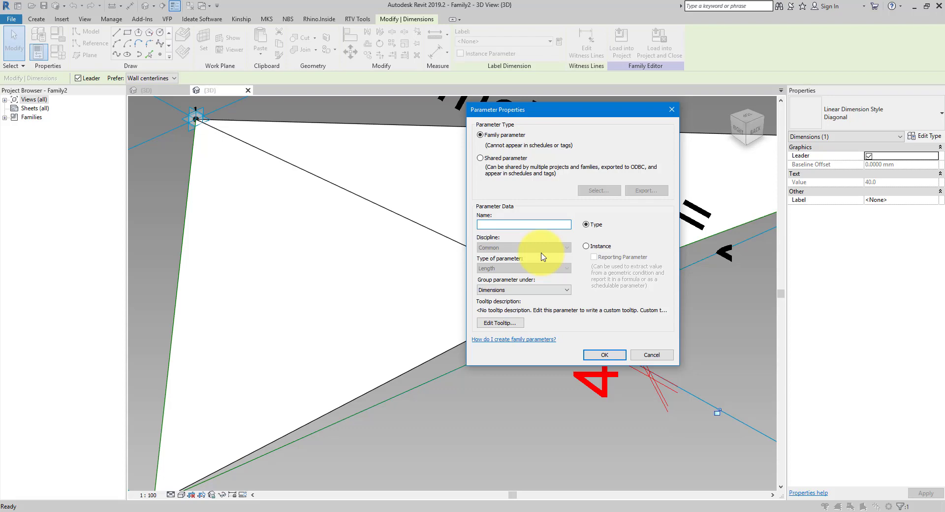
text(FrameHeight)
key(Return)
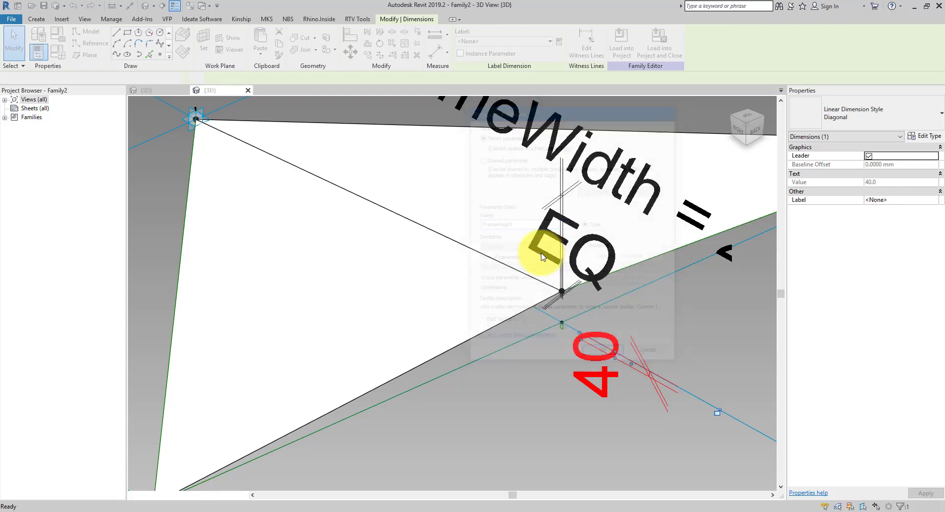
key(Escape)
Create a solid frame form by sweeping the small rectangle profile along the three reference lines of the triangle
scroll(564, 366, down, 3)
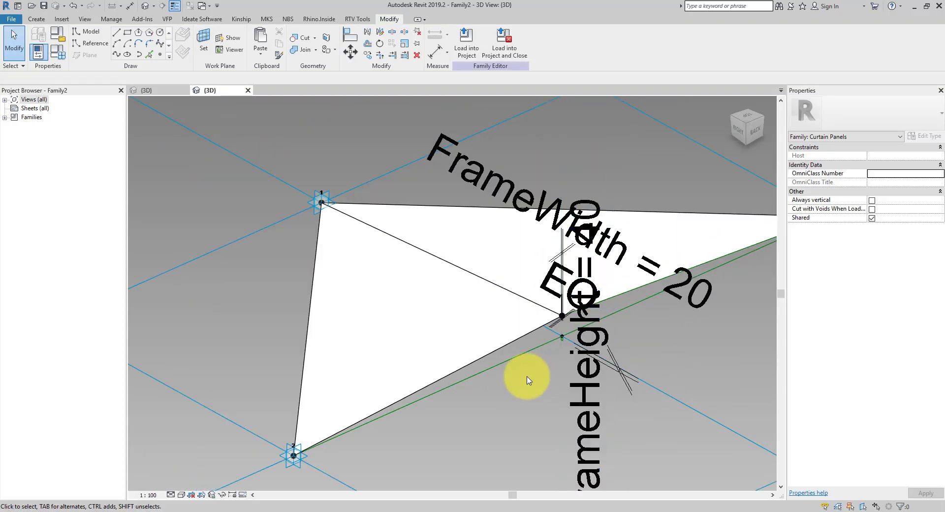
click(523, 354)
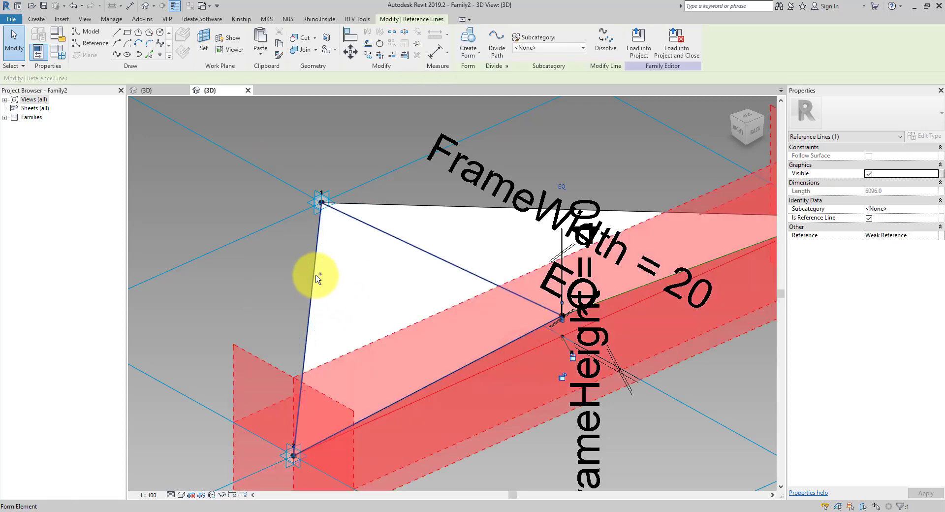
click(316, 276)
ctrl+click(414, 209)
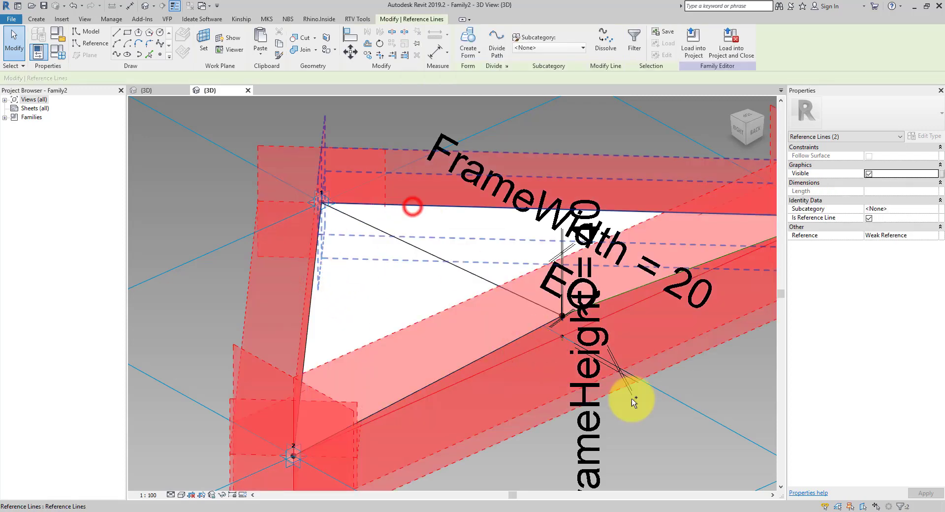
scroll(608, 401, down, 3)
scroll(604, 402, up, 6)
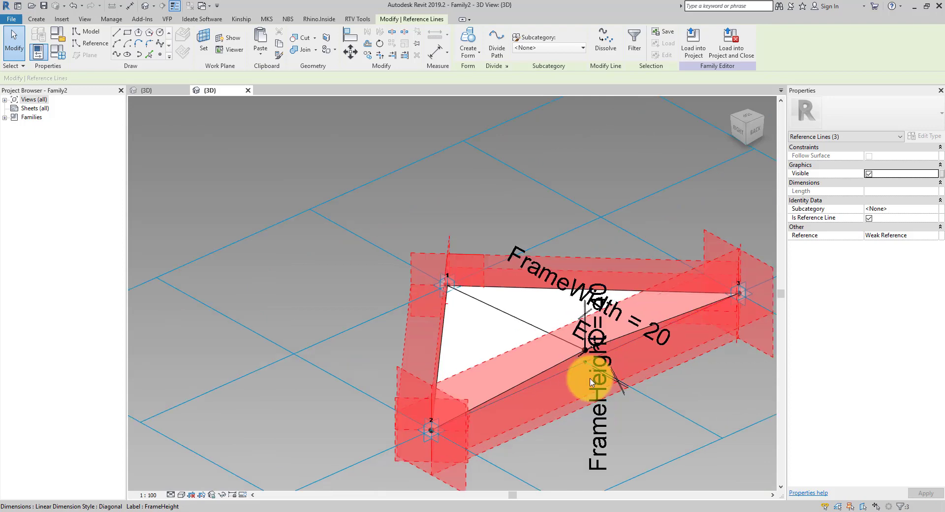
key(Tab)
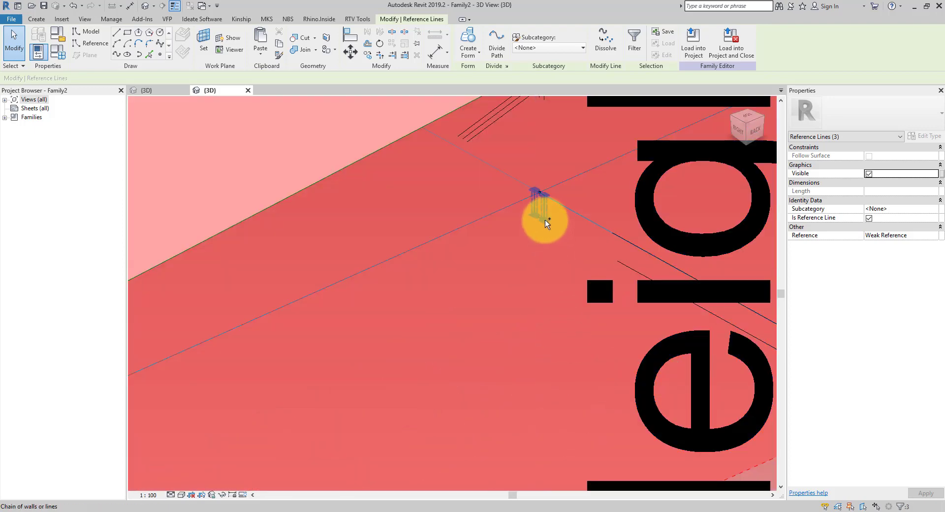
ctrl+click(545, 219)
scroll(515, 257, down, 1)
scroll(515, 261, down, 3)
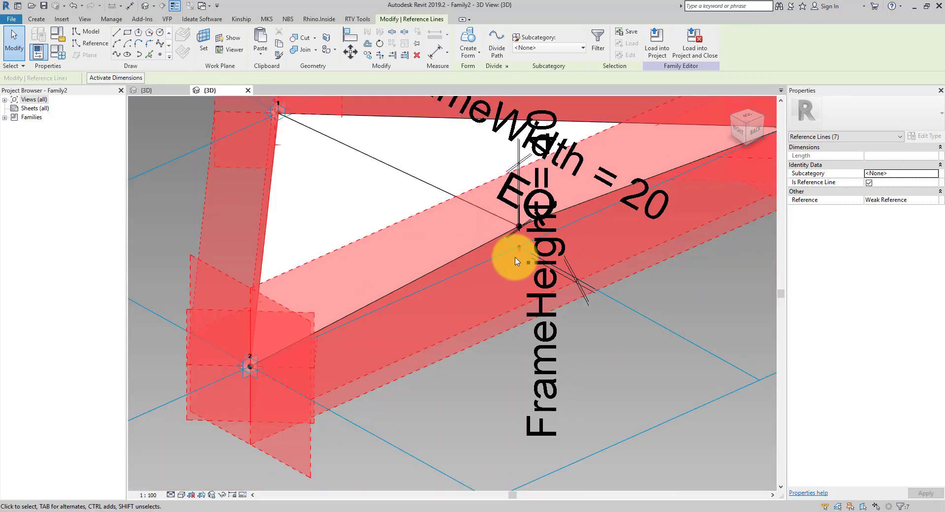
click(467, 39)
click(450, 369)
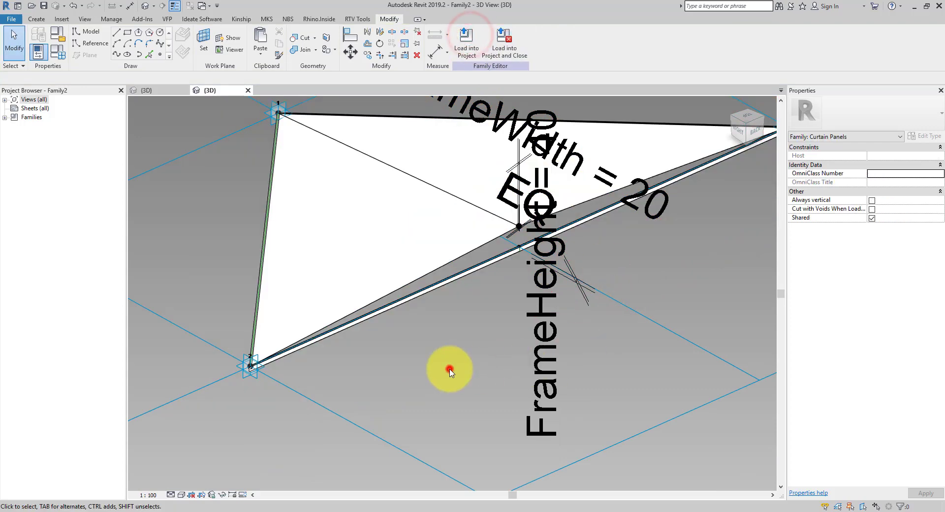
Flex the panel by moving adaptive points 3 and 1 upward and adaptive point 2 downward, inspecting the frame
scroll(450, 370, down, 3)
mouse_move(657, 238)
shift+middle_down()
mouse_move(677, 248)
mouse_move(608, 275)
shift+middle_up()
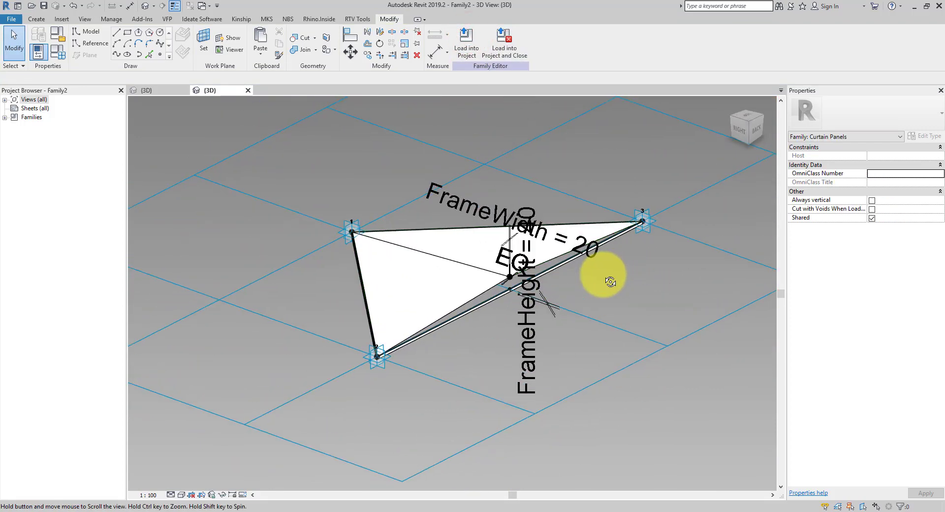
click(654, 238)
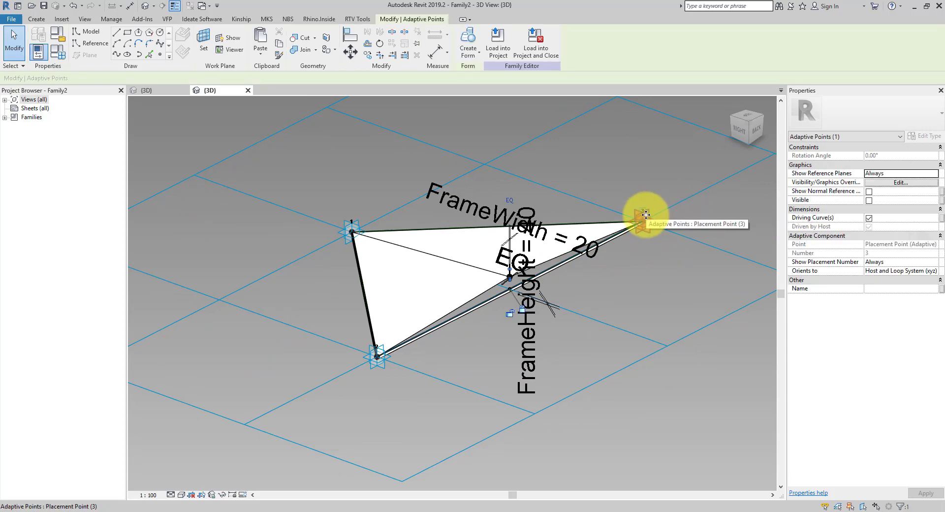
drag(646, 215, 639, 154)
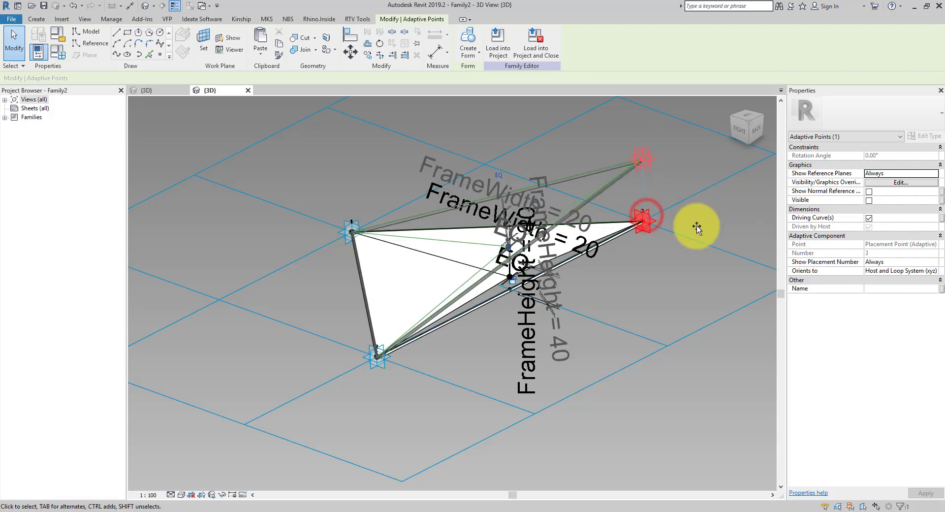
drag(374, 370, 376, 424)
click(353, 228)
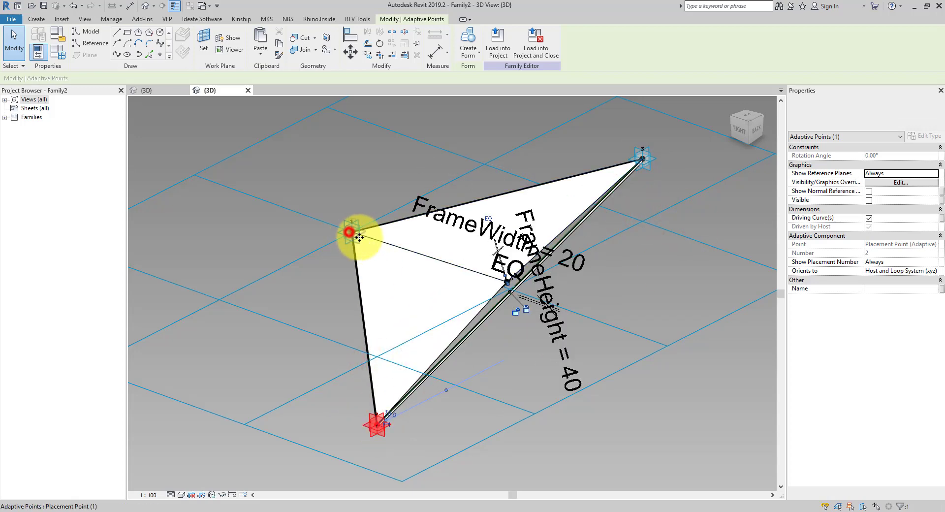
drag(354, 225, 353, 137)
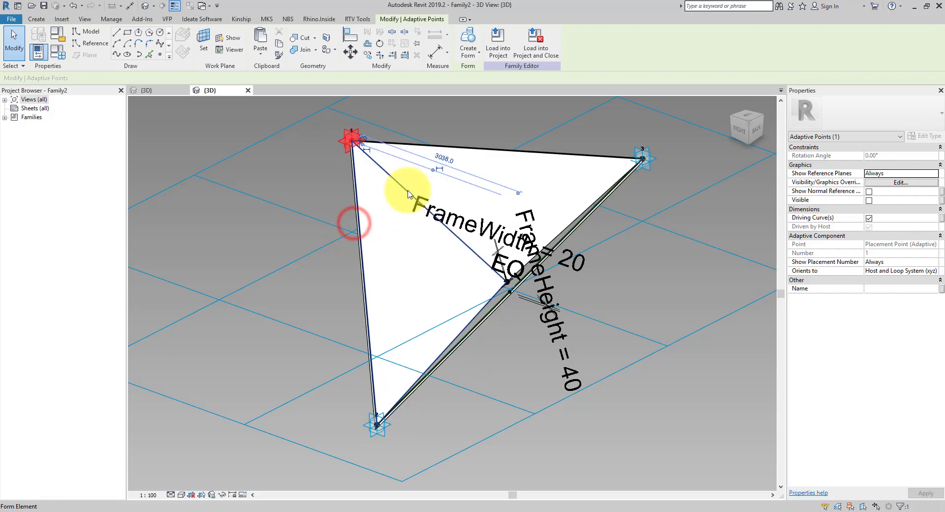
click(657, 260)
shift+middle_drag(604, 229, 521, 288)
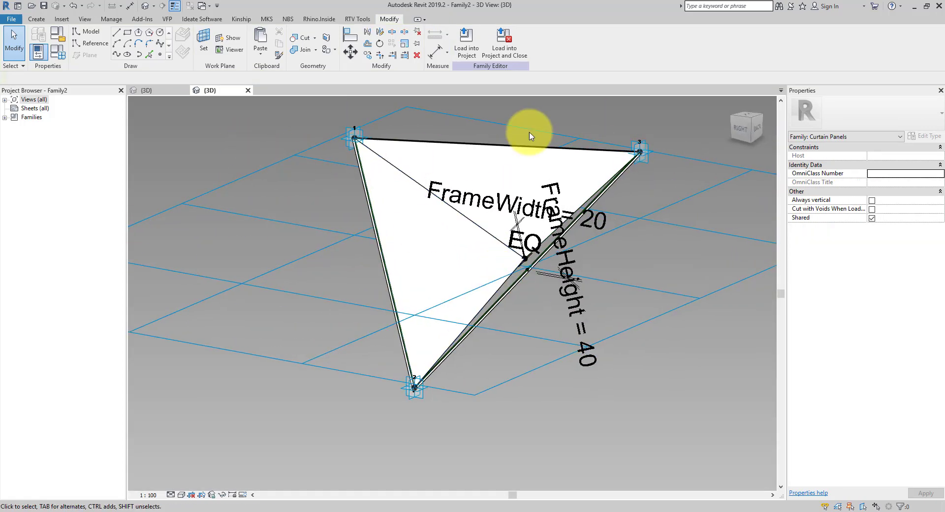
Reset the panel's adaptive points to the tile pattern grid
drag(710, 130, 684, 221)
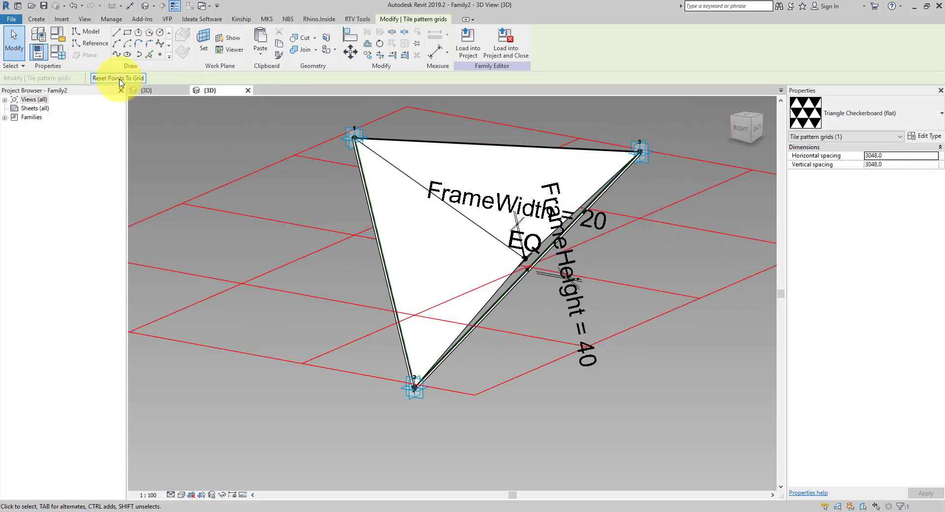
click(119, 79)
click(633, 316)
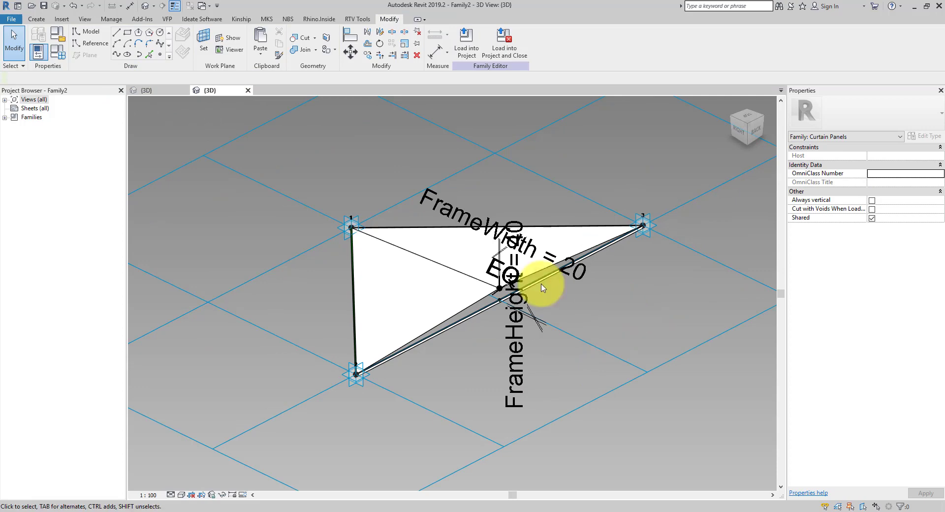
Save the curtain panel family as Panel-Open in the v2019 folder and load it into the Mass1 family
click(43, 7)
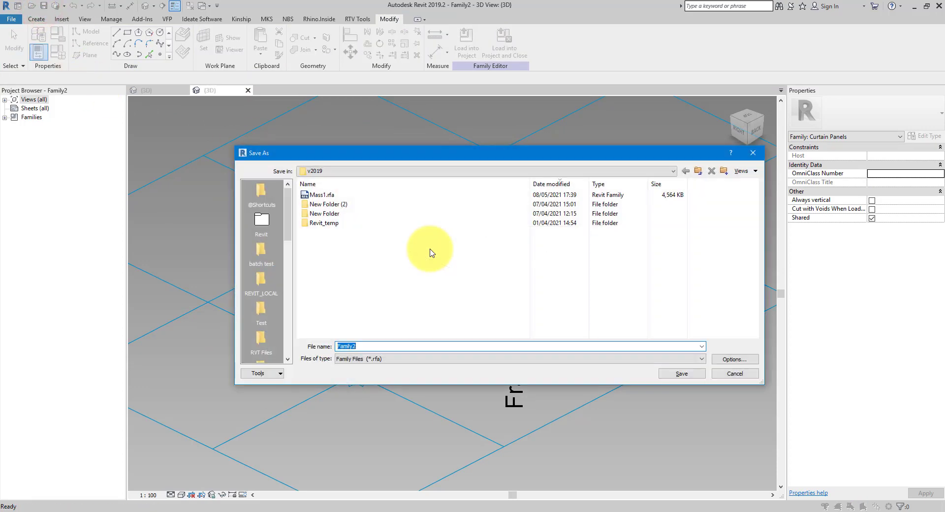
text(Panel-Open)
key(Return)
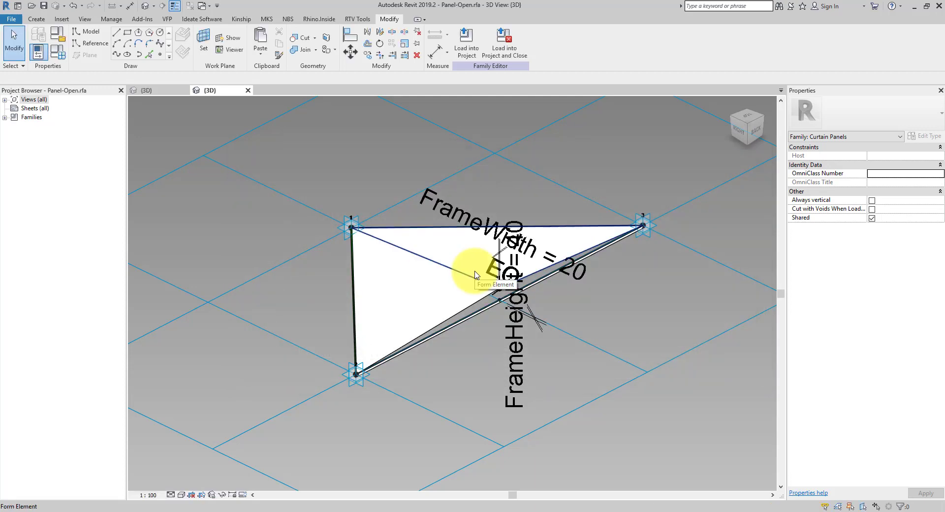
click(582, 156)
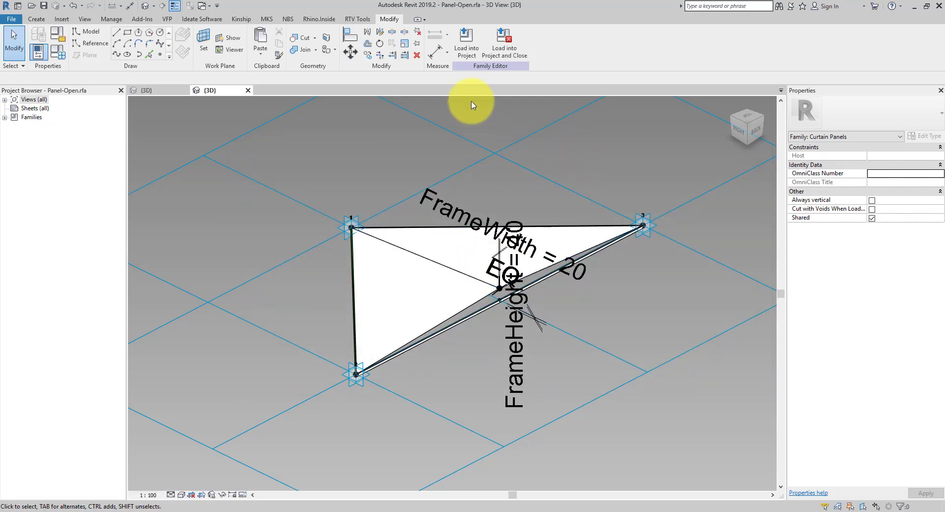
click(462, 57)
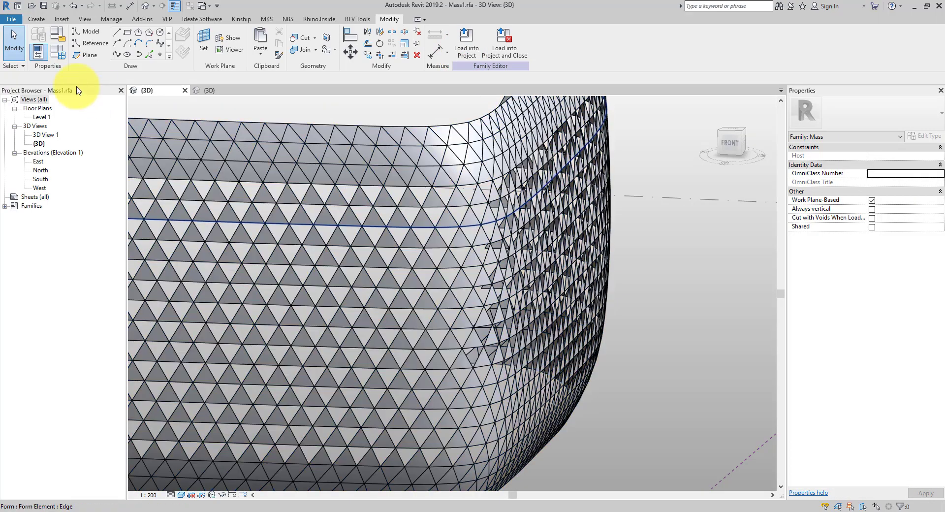
Apply the Panel-Open curtain panel to the Triangle Checkerboard (flat) divided surface wrapping the mass facade
click(399, 223)
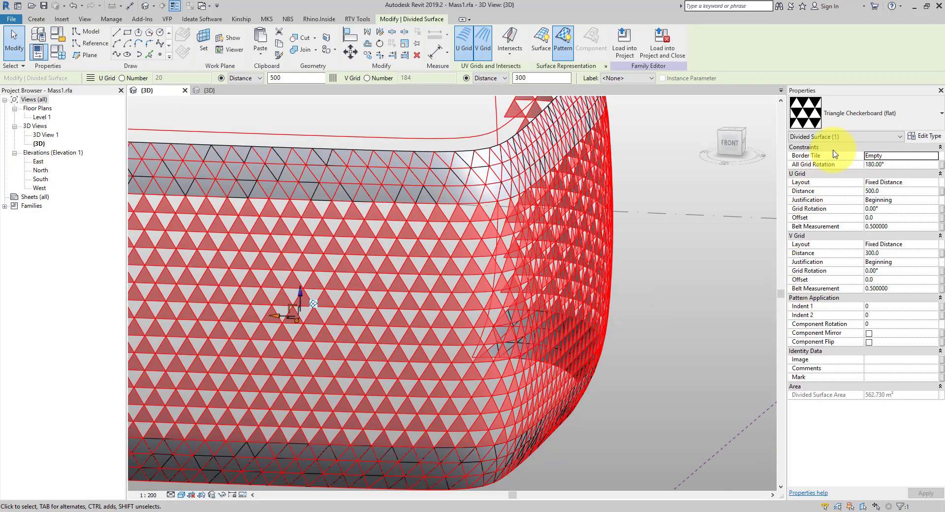
click(846, 117)
scroll(837, 268, down, 1)
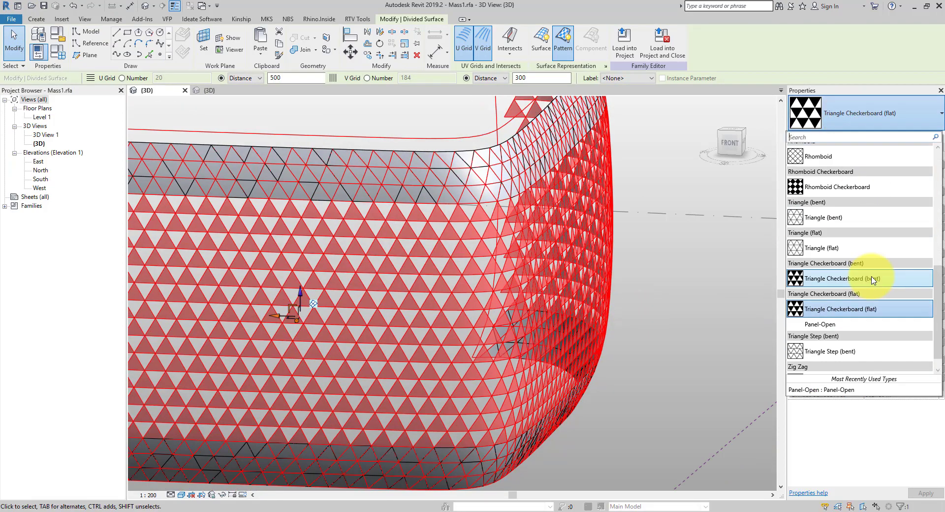
click(843, 325)
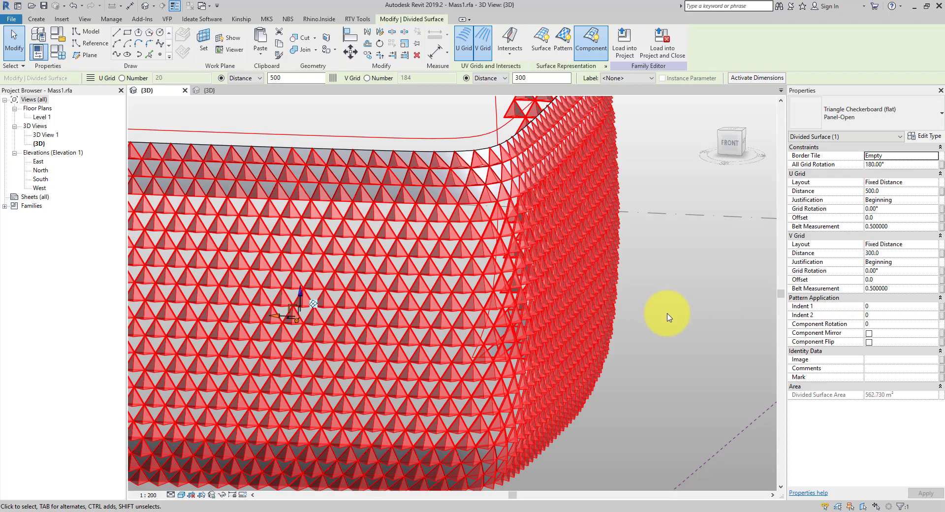
click(670, 324)
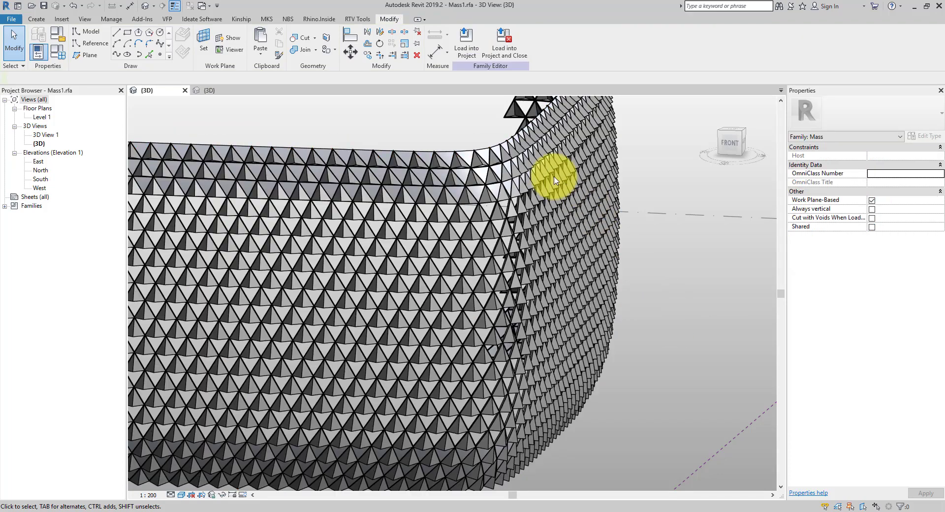
scroll(456, 130, up, 5)
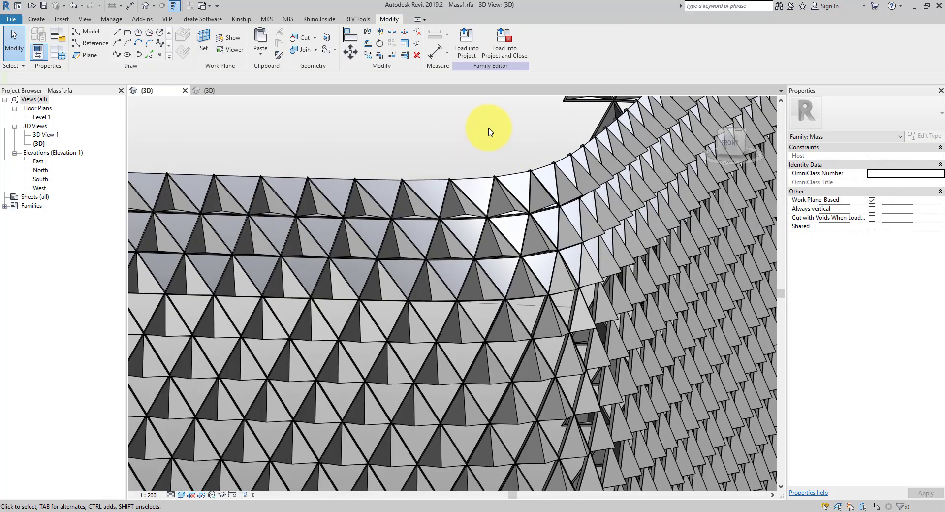
In the Panel-Open family, associate the frame form's material with a new type parameter named Frame
click(228, 92)
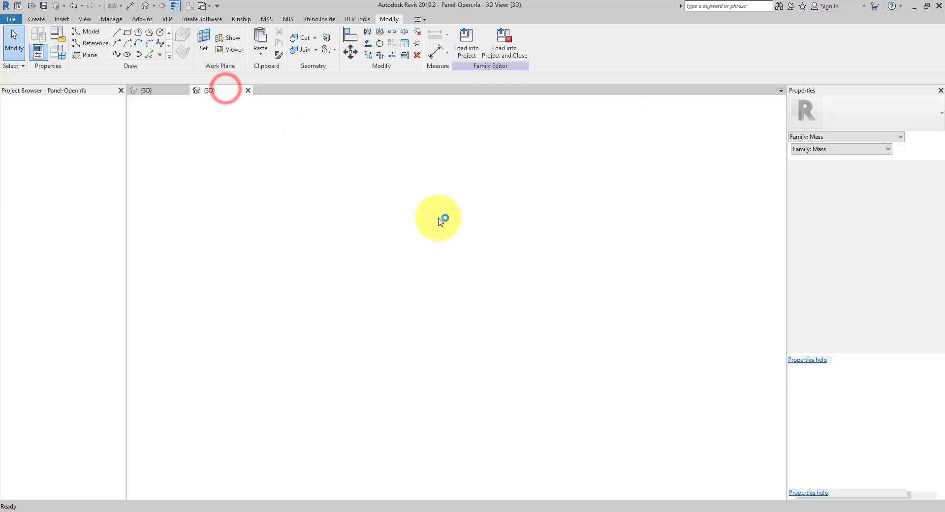
scroll(527, 293, up, 2)
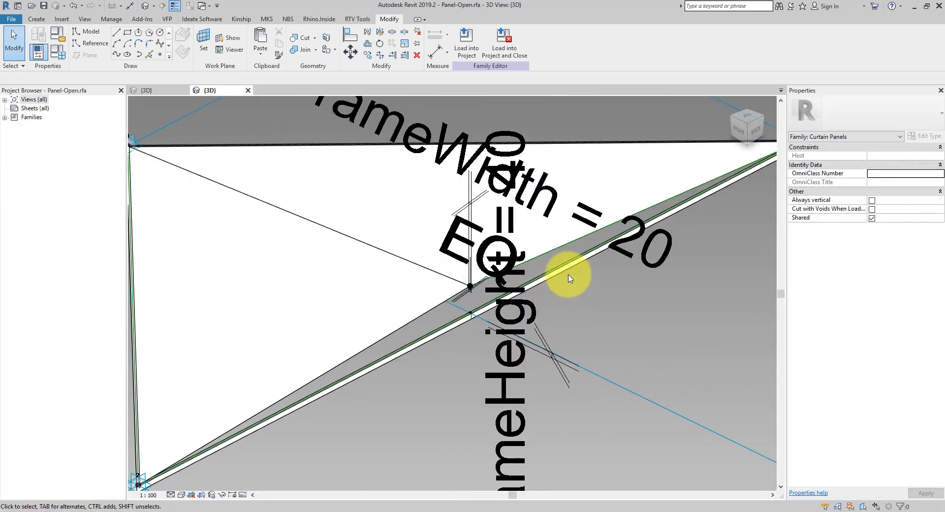
click(568, 272)
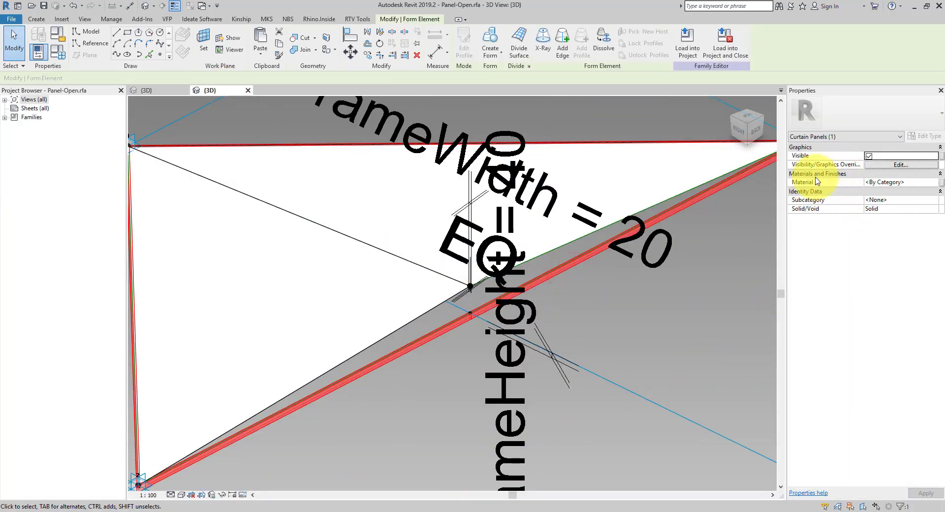
middle_drag(713, 212, 594, 239)
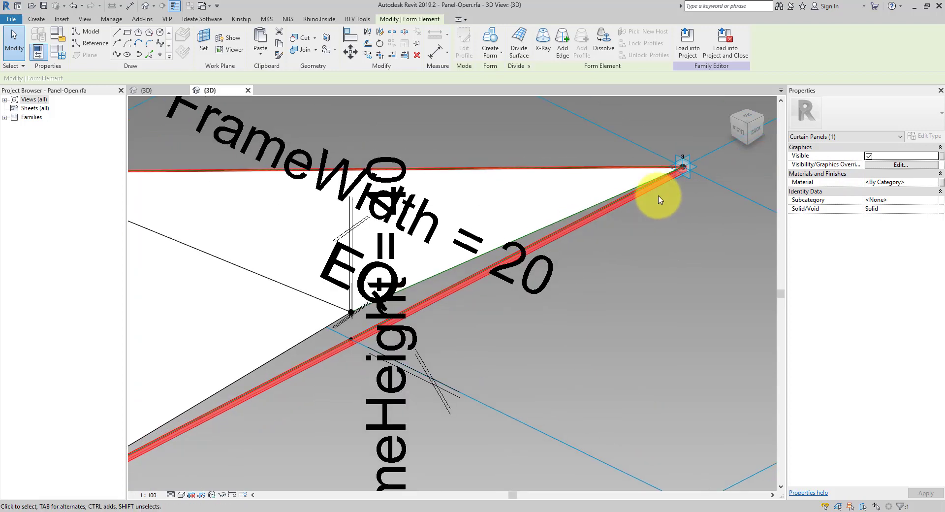
click(941, 182)
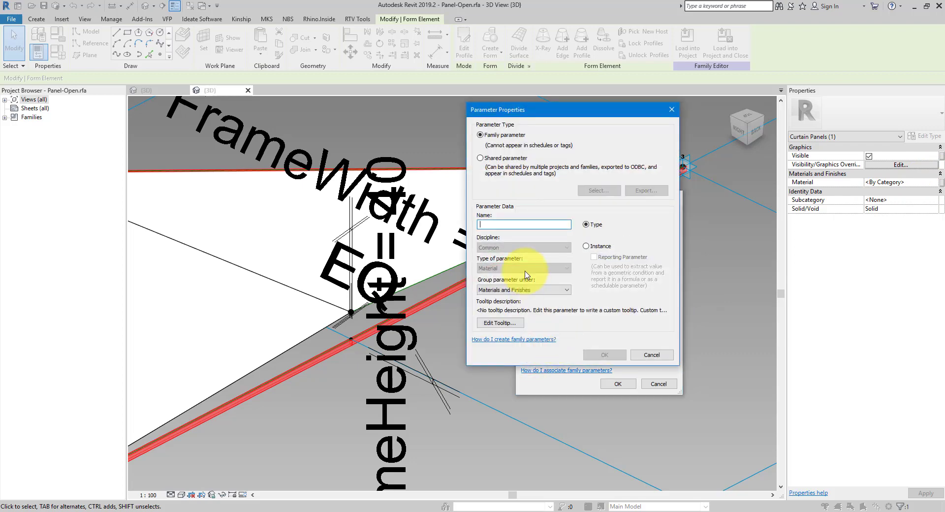
text(Frame)
key(Return)
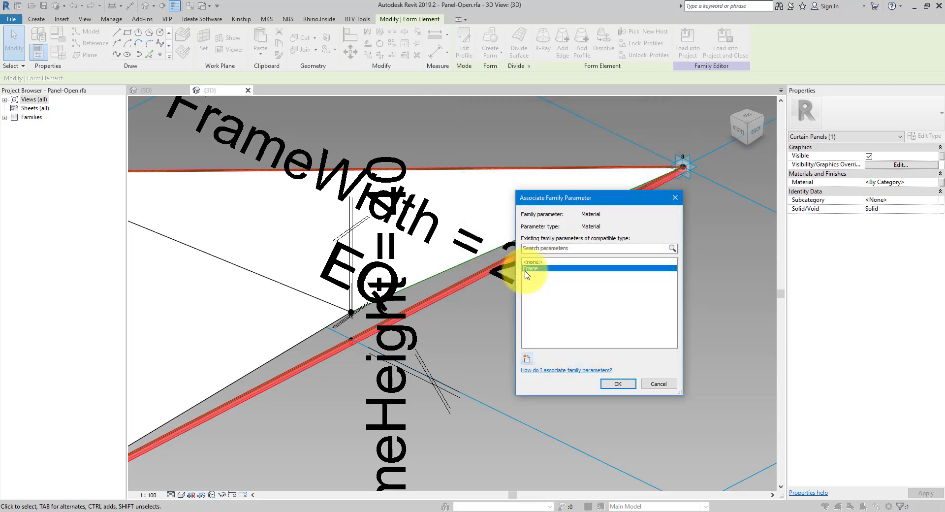
click(621, 384)
click(623, 344)
Associate the material of the sloped panel surfaces with a new type parameter named Panel
scroll(623, 344, down, 4)
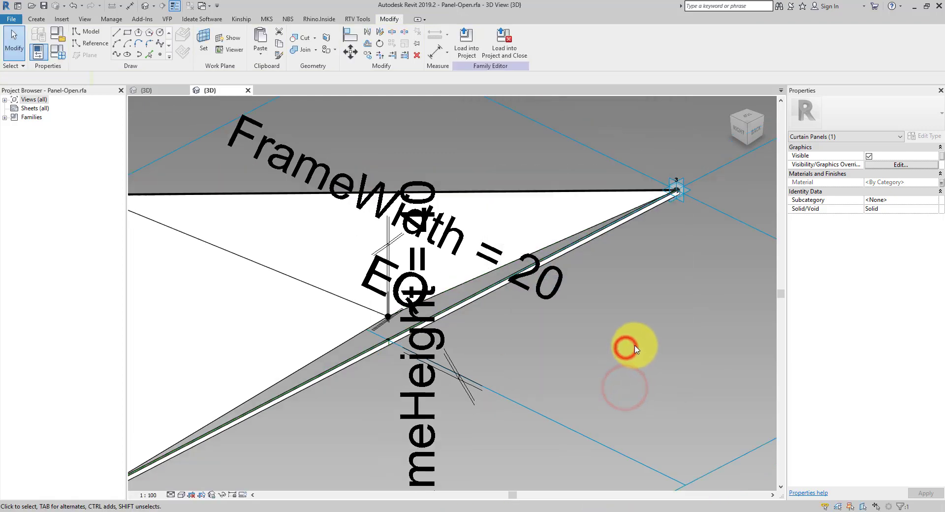
click(570, 270)
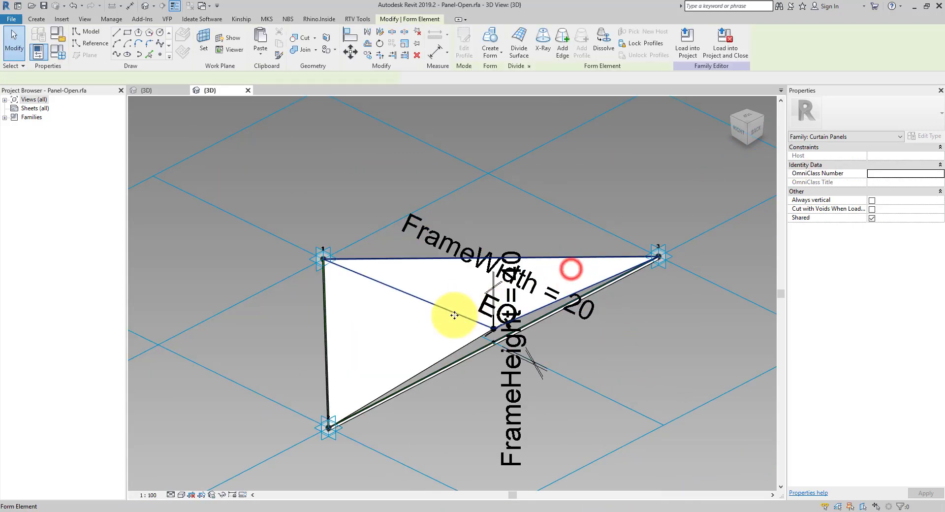
ctrl+click(445, 327)
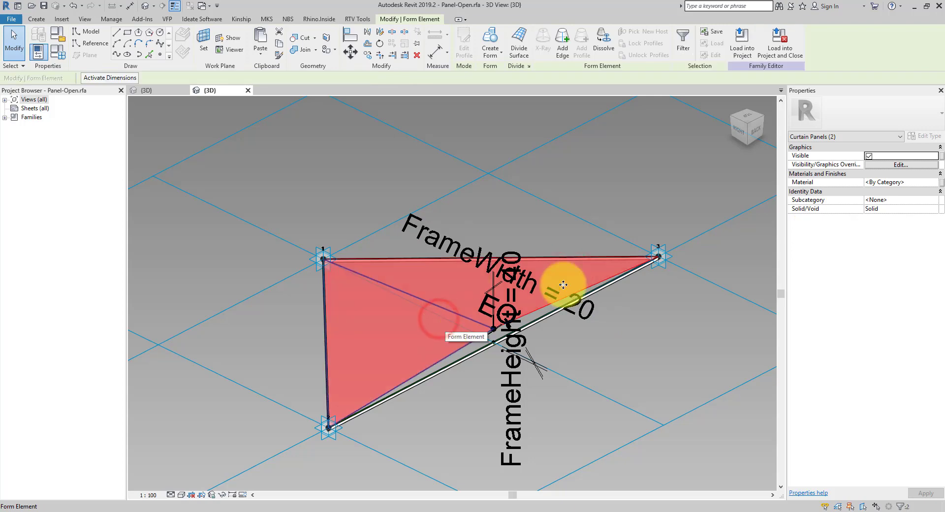
click(941, 182)
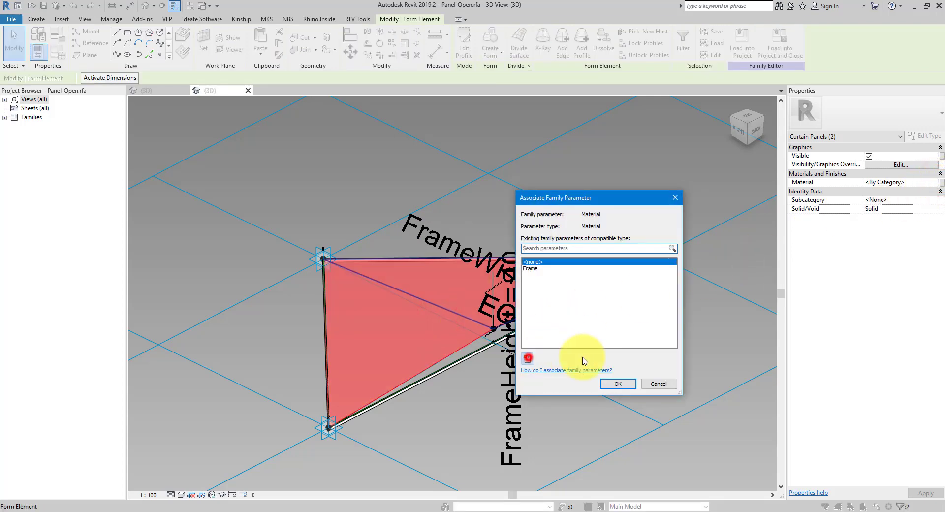
click(528, 358)
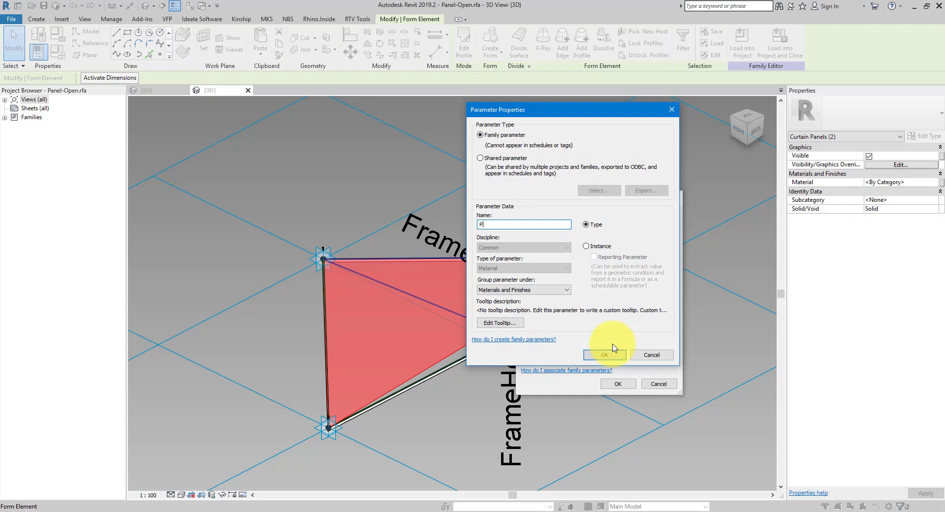
click(611, 351)
click(542, 268)
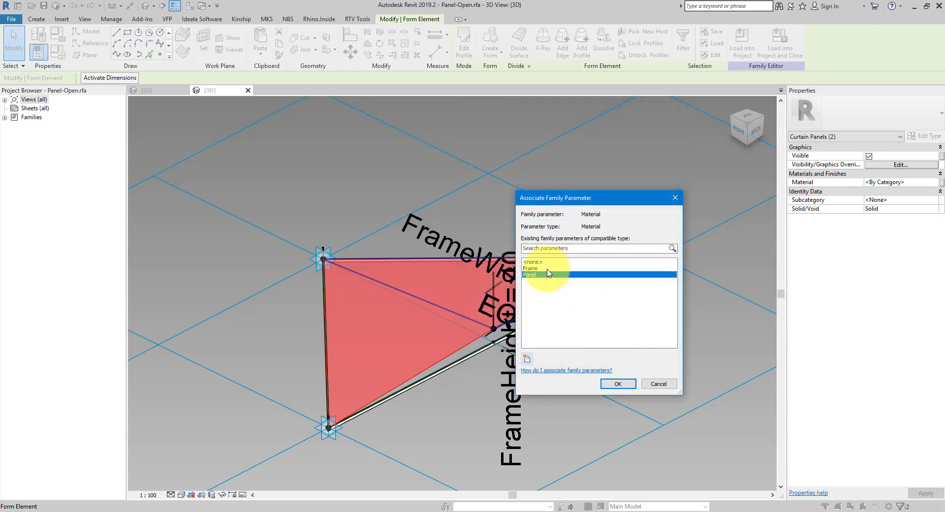
click(537, 275)
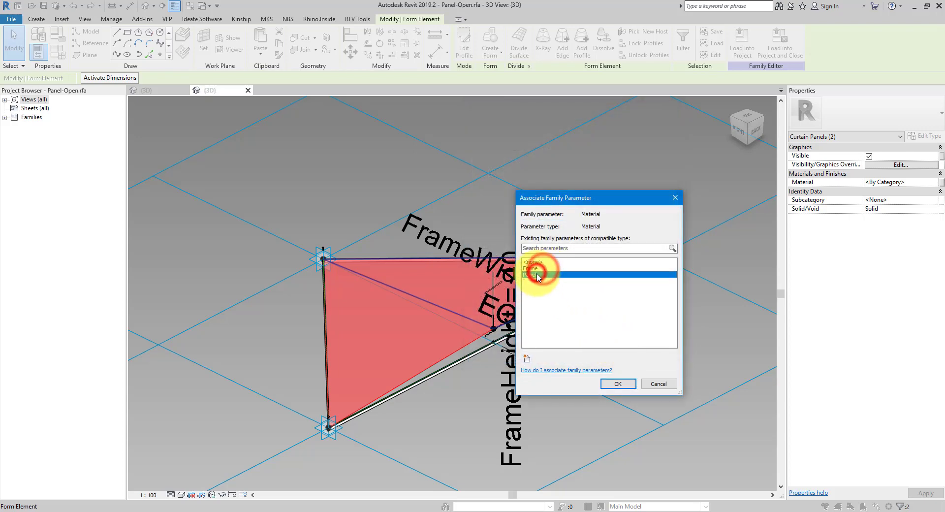
click(618, 384)
click(638, 386)
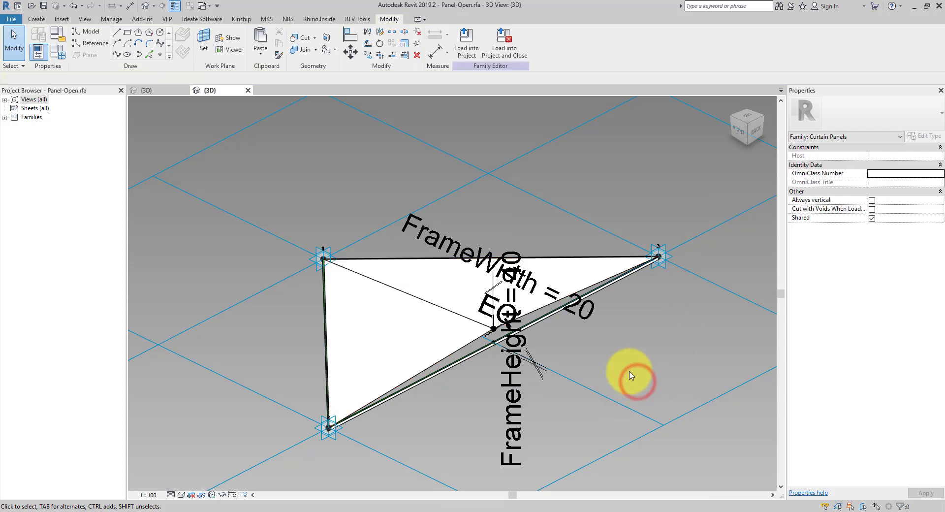
Save the Panel-Open family and reload it into Mass1, overwriting the existing version
click(44, 8)
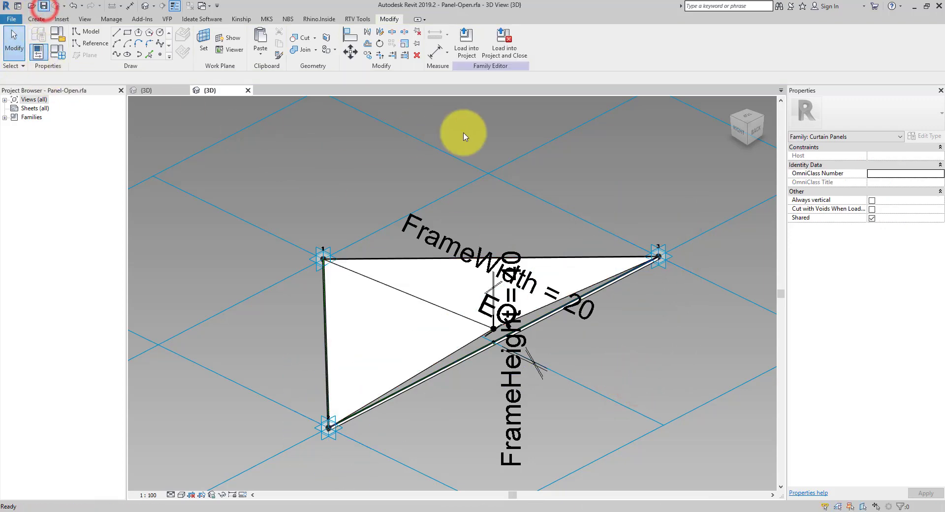
click(466, 48)
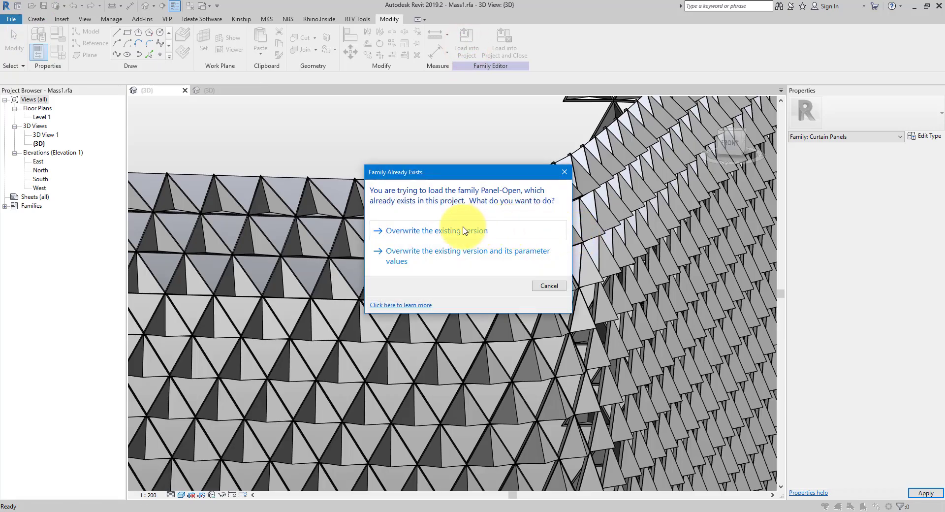
click(462, 231)
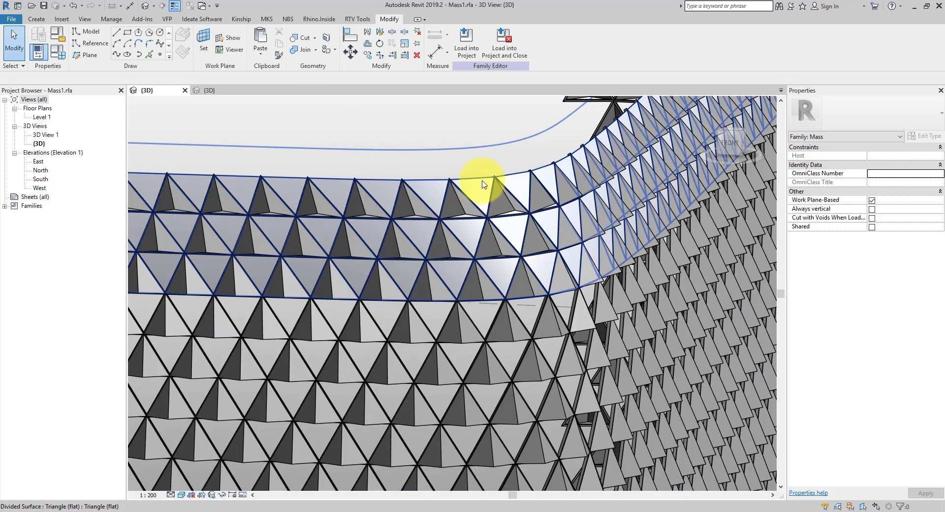
Create a new family from the Metric Curtain Panel Pattern Based.rft template in the English templates folder
click(212, 90)
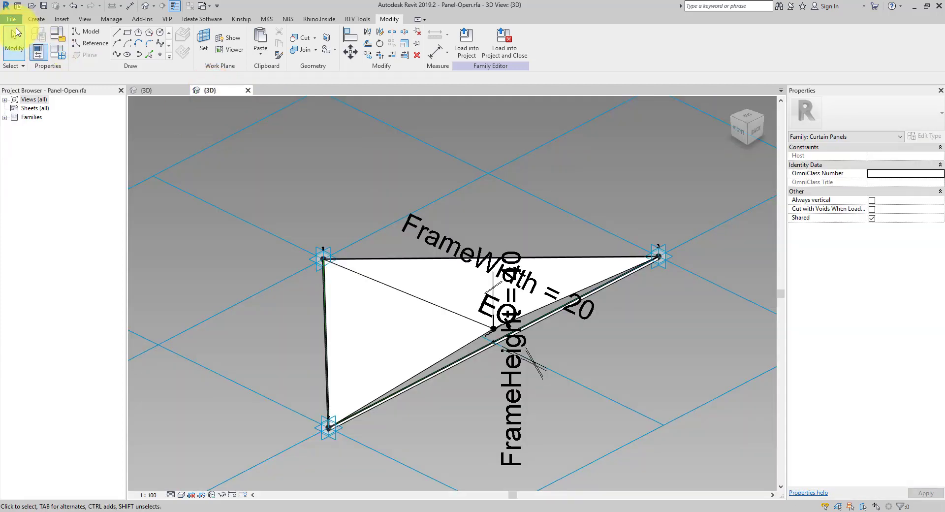
click(12, 21)
click(60, 51)
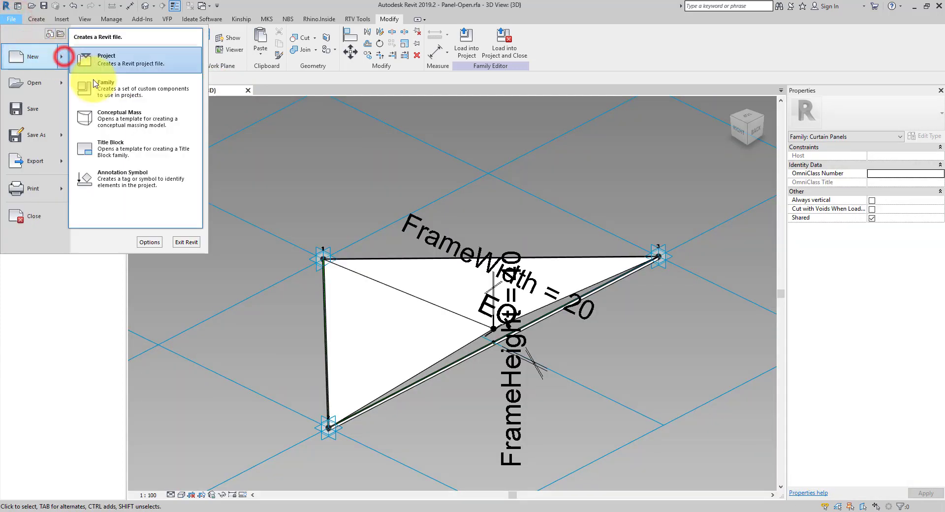
click(95, 83)
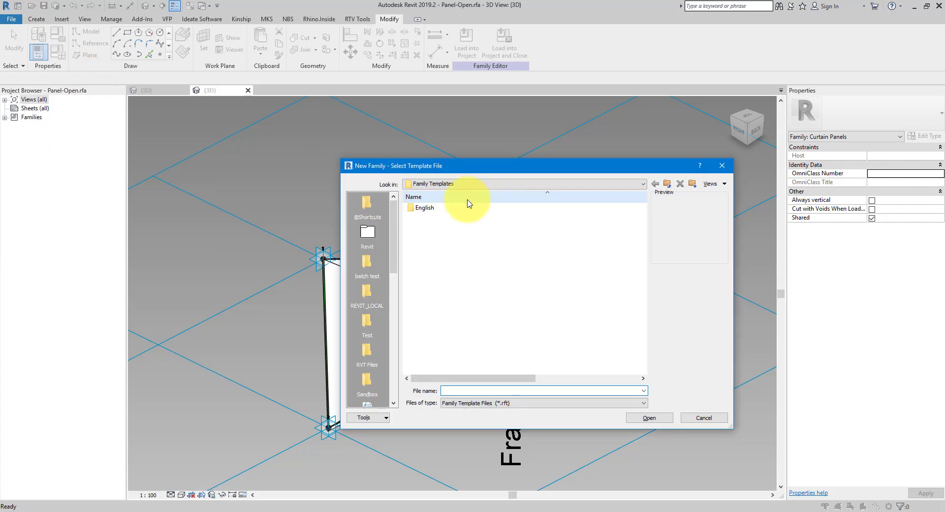
click(435, 207)
click(435, 207)
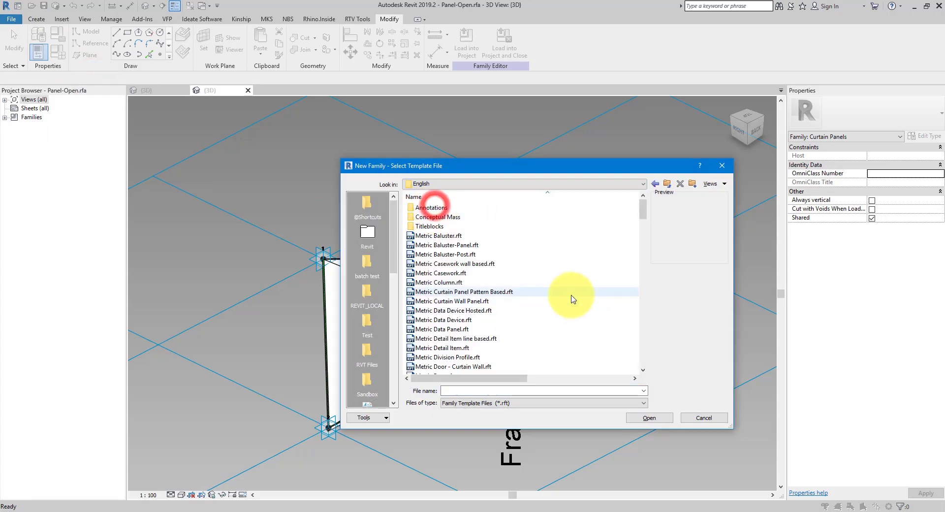
click(462, 292)
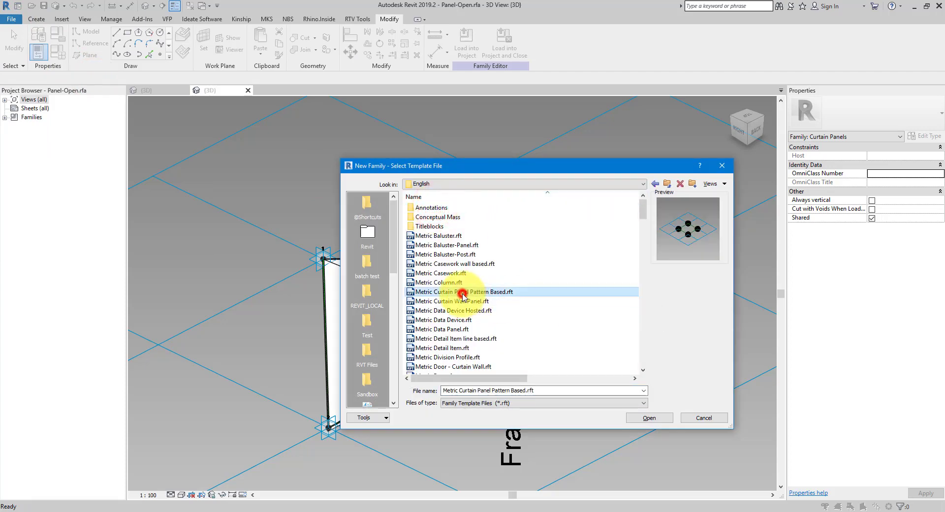
click(648, 419)
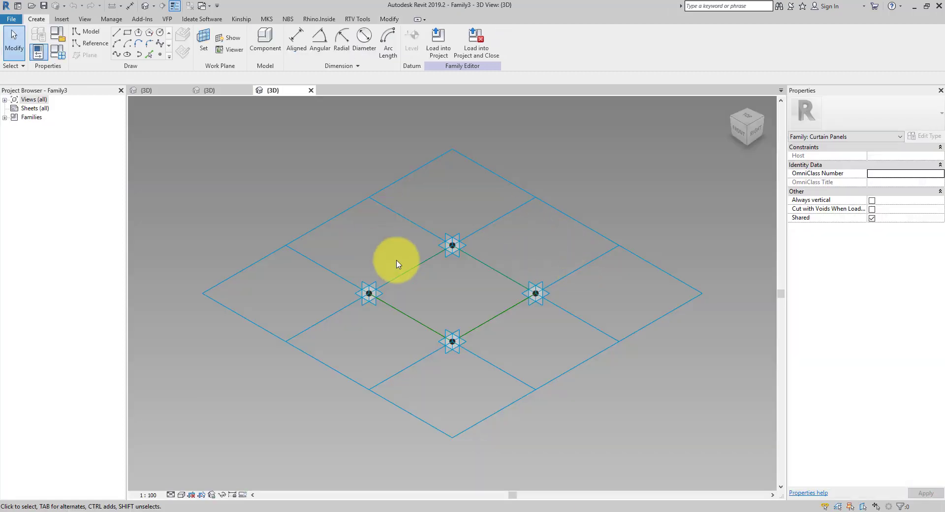
Change the new family's tile pattern grid to Triangle (flat)
drag(592, 156, 553, 240)
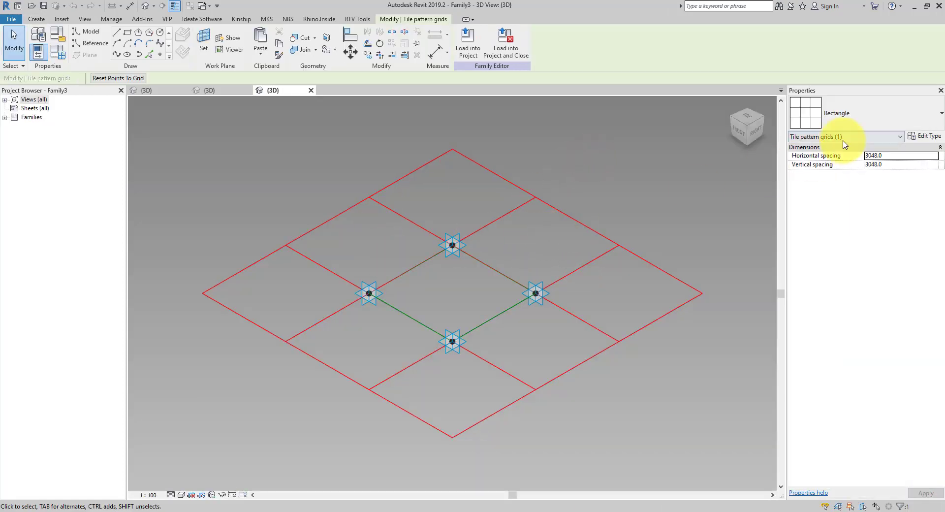
click(851, 111)
scroll(868, 274, down, 1)
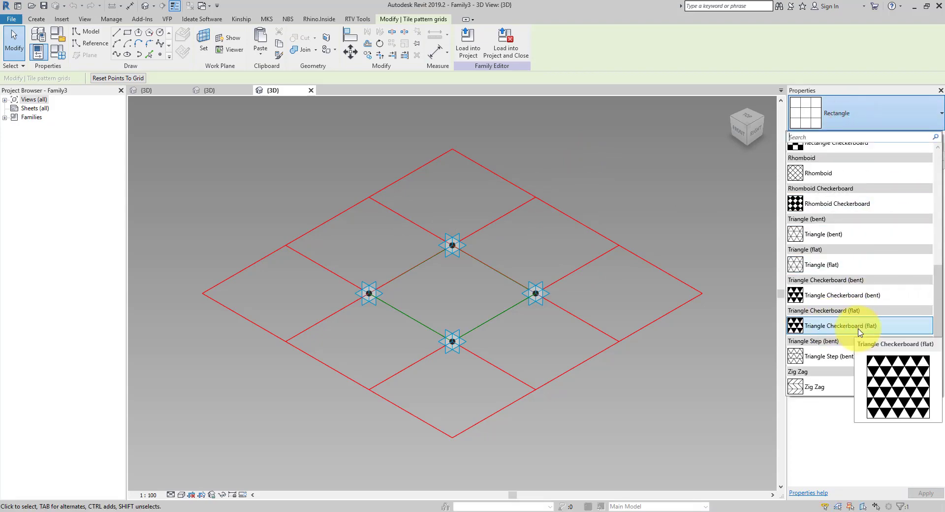
click(831, 269)
click(566, 228)
Create a flat triangular surface form from the chain of three reference lines joining the adaptive points
scroll(541, 261, up, 2)
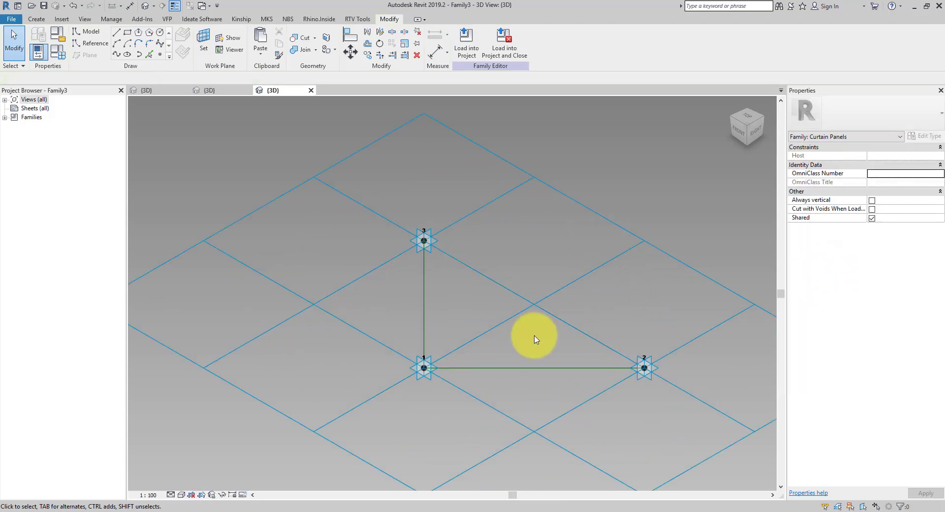
key(Tab)
click(554, 373)
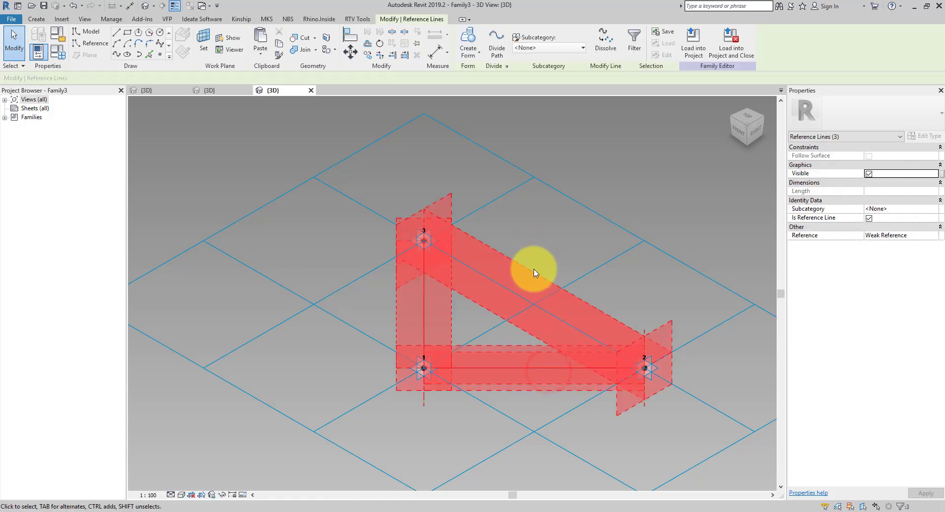
click(470, 39)
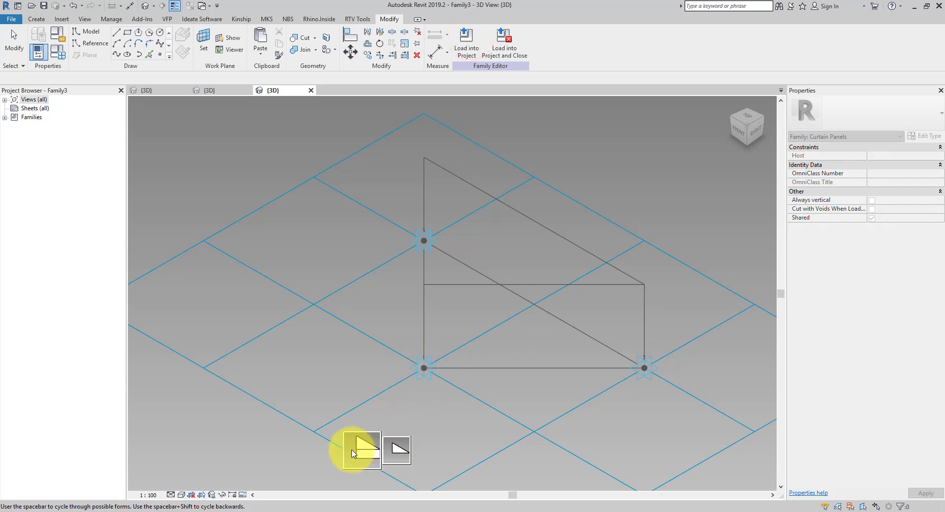
click(396, 452)
Associate the triangular form's material with a new type-based family parameter named Panel
click(491, 288)
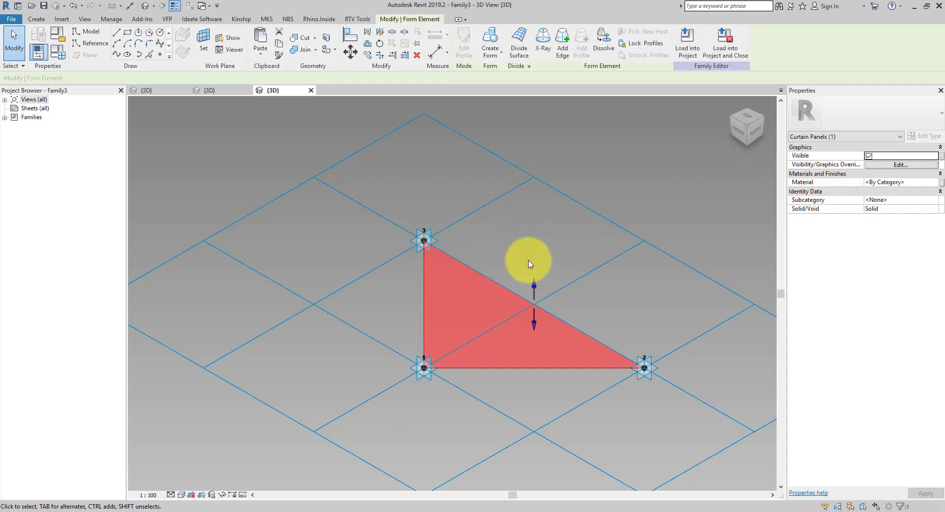
click(940, 183)
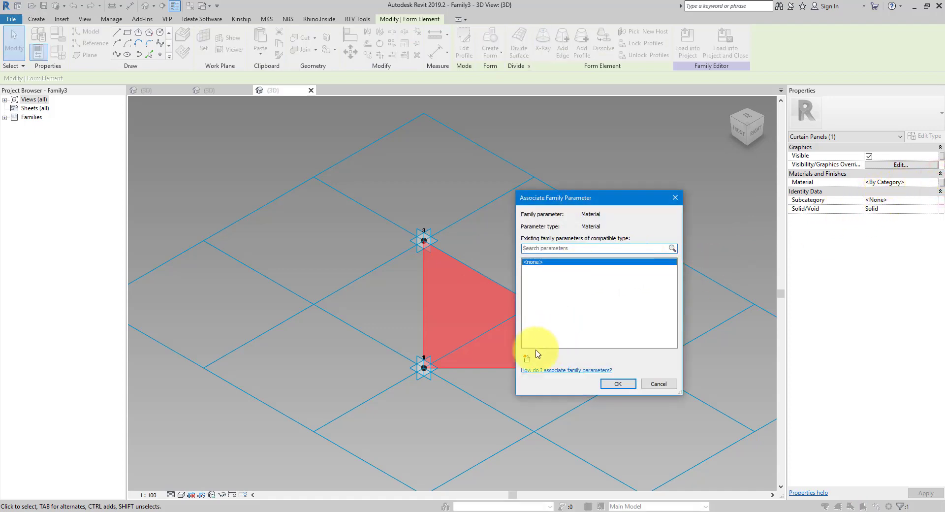
click(526, 355)
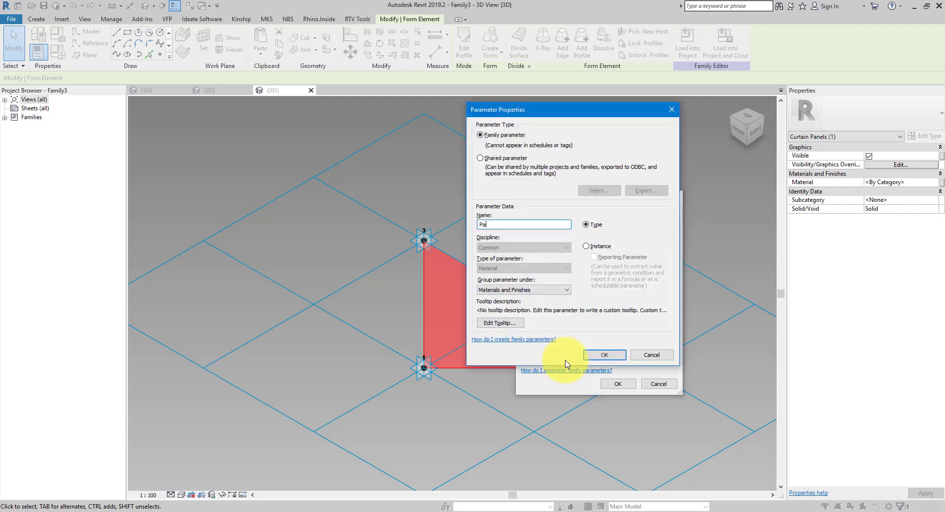
key(Return)
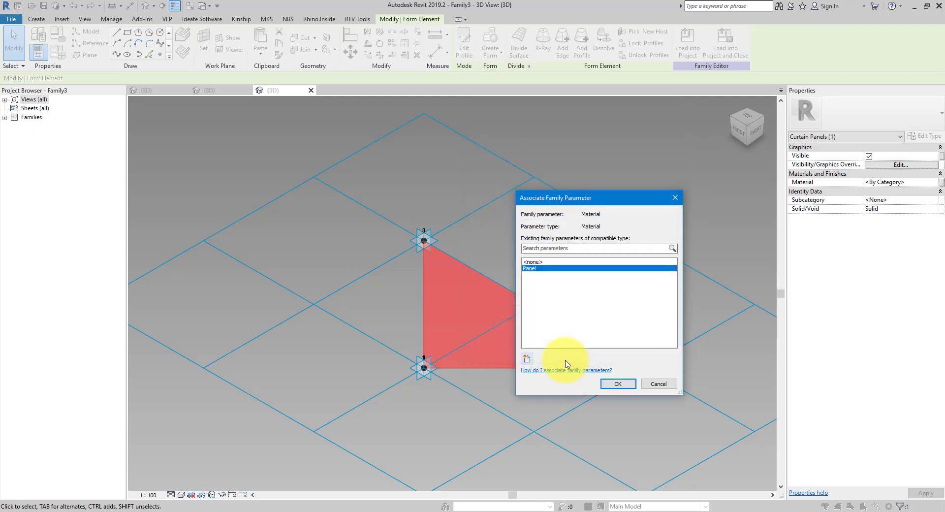
click(618, 384)
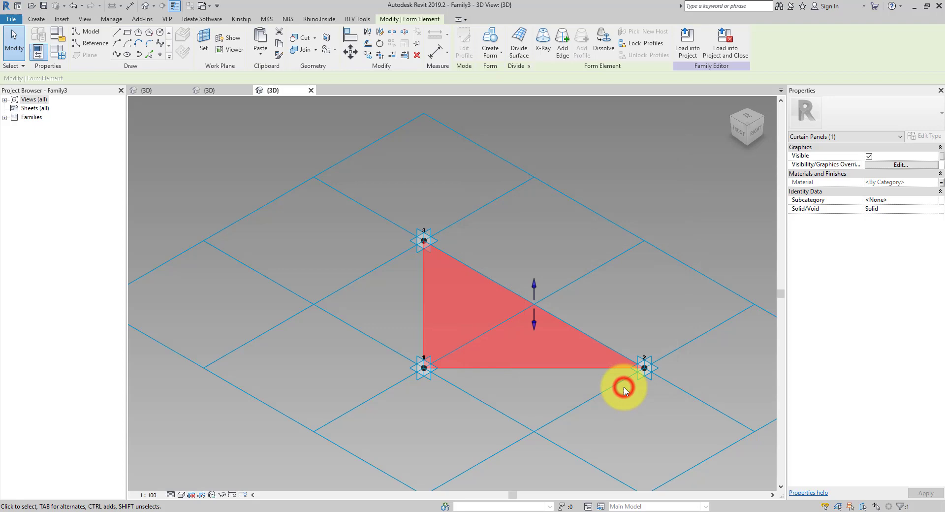
Save the family as Panel-Closed in the v2019 folder and load it into Mass1
click(43, 7)
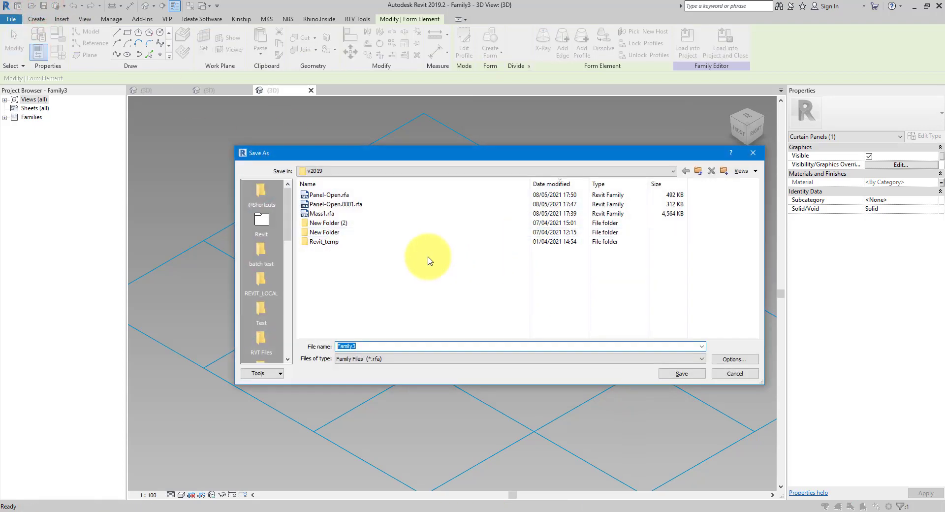
click(340, 195)
click(368, 345)
click(372, 346)
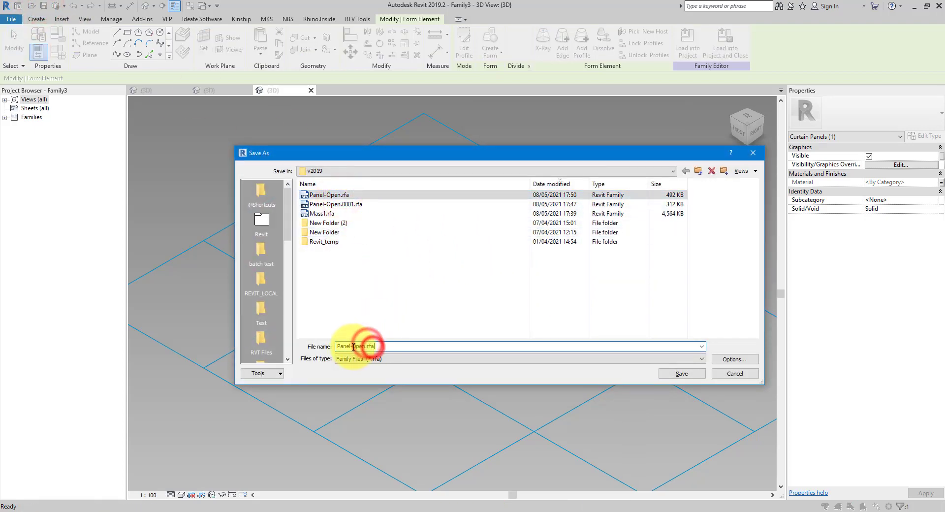
drag(352, 346, 414, 347)
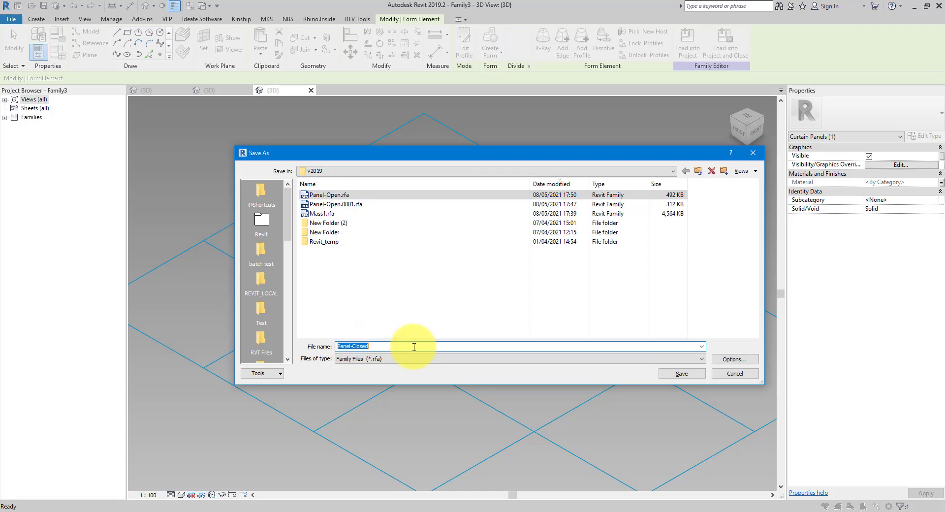
key(Return)
click(496, 197)
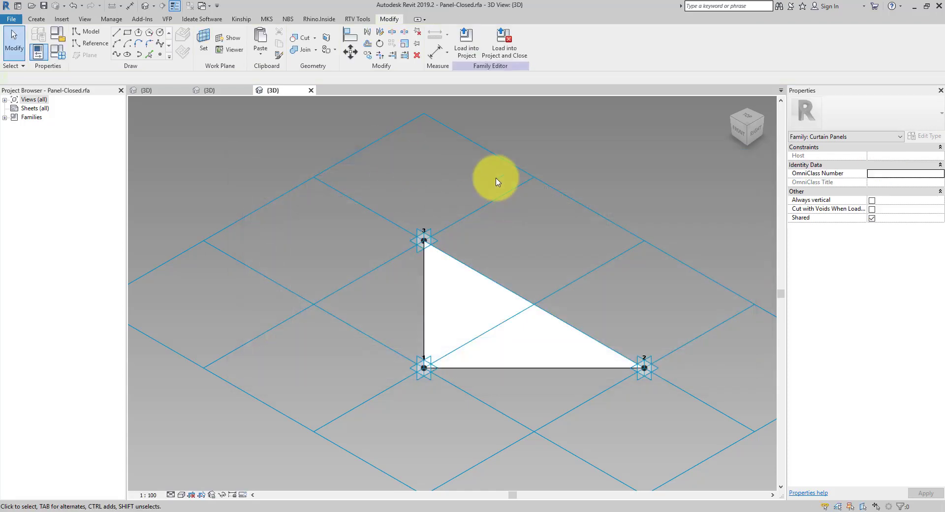
click(465, 55)
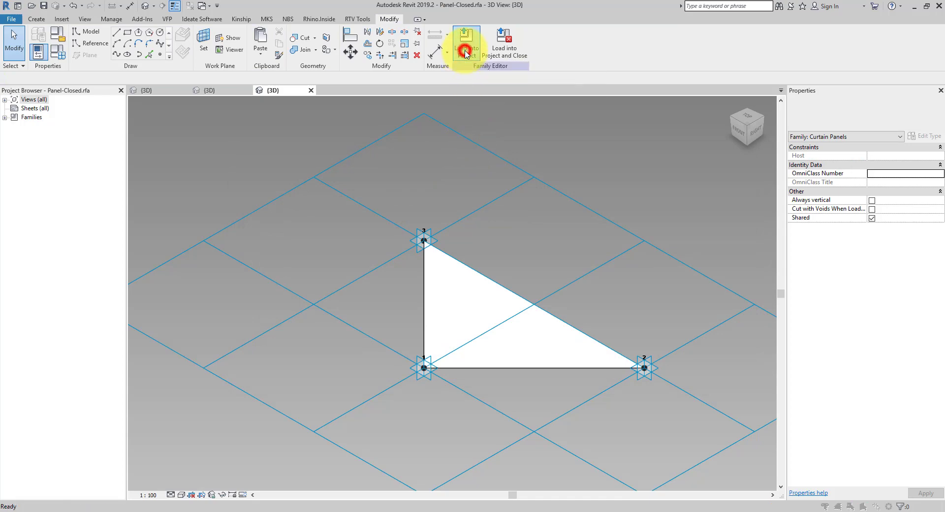
click(438, 334)
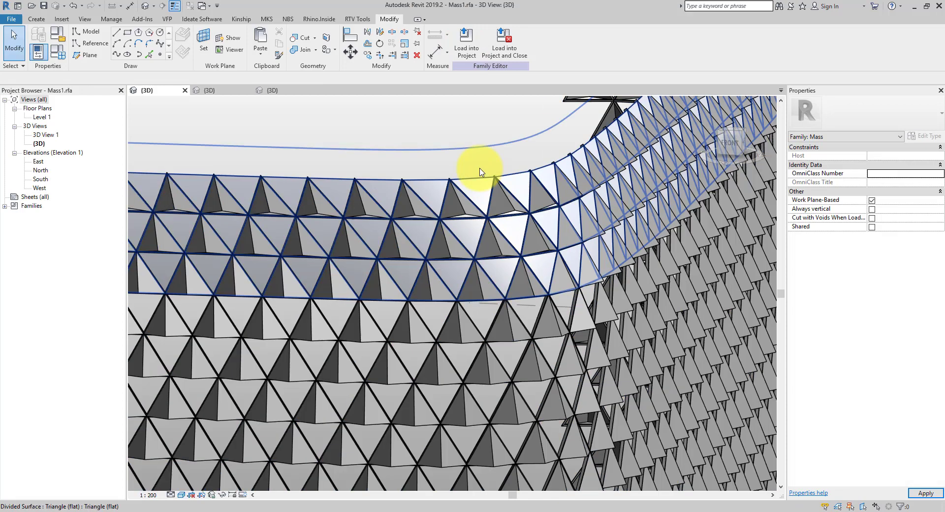
Apply the Panel-Closed component to the mass's divided surface that carries the plain Triangle (flat) pattern
click(473, 183)
scroll(459, 147, down, 5)
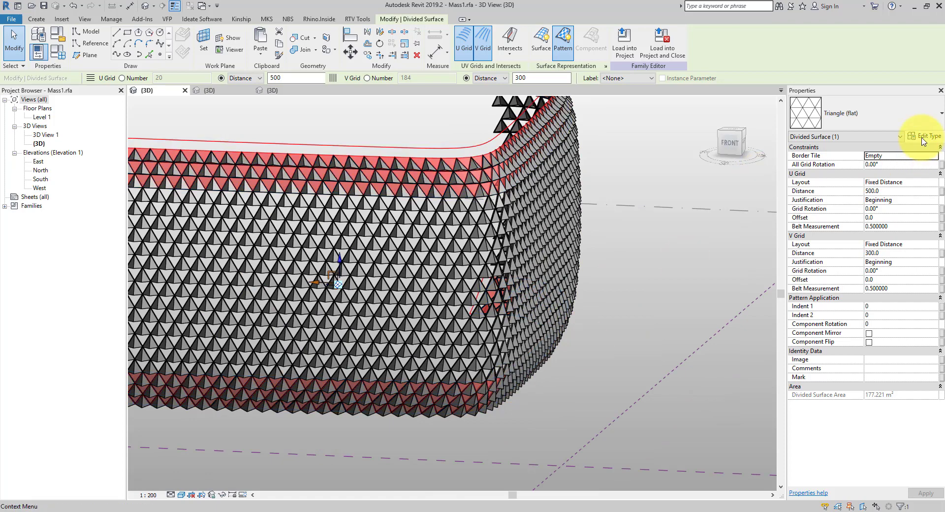
click(924, 137)
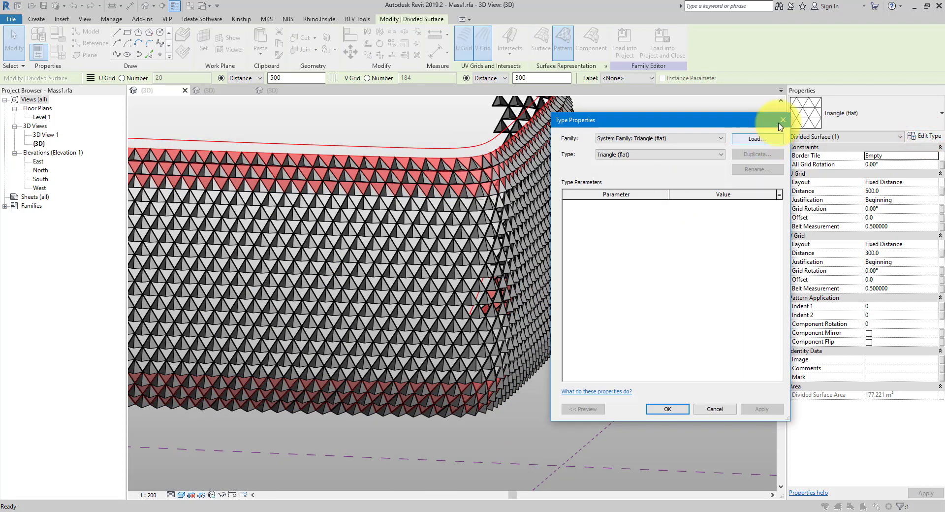
click(781, 123)
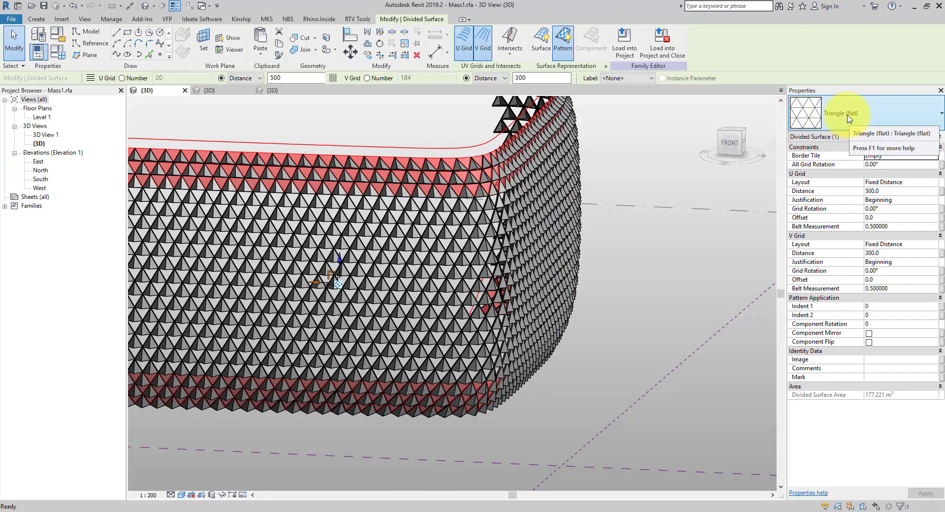
click(849, 115)
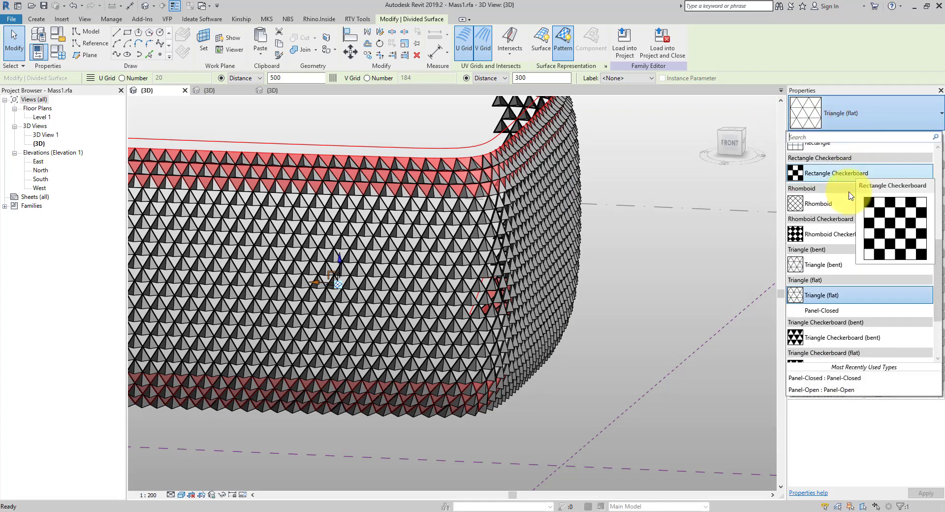
scroll(816, 246, down, 1)
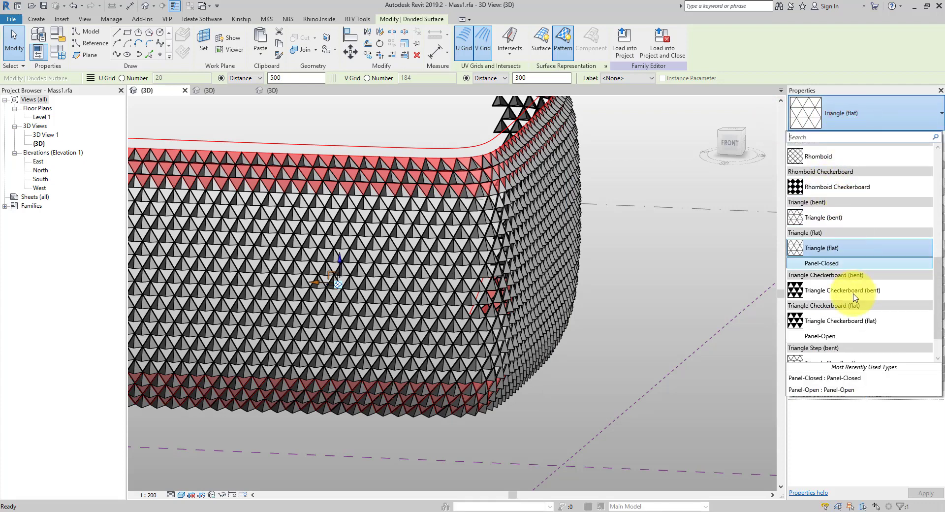
click(830, 264)
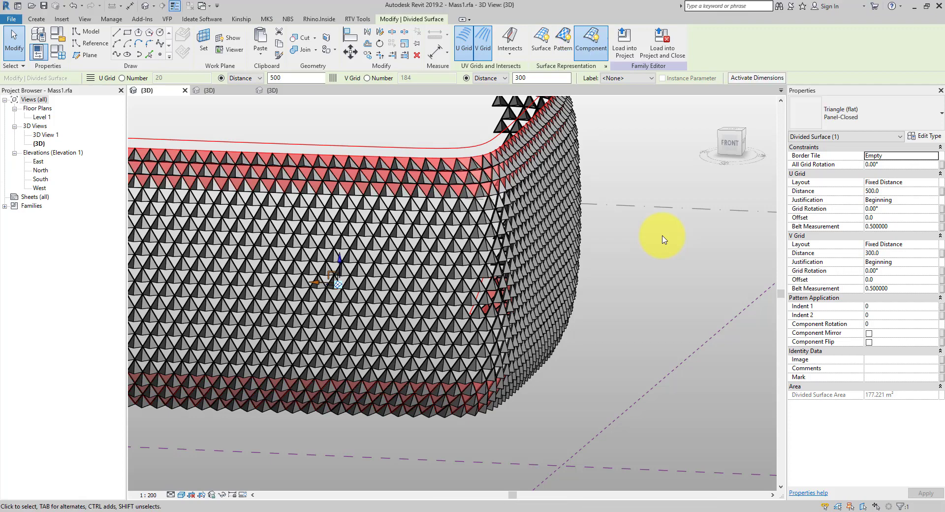
click(662, 240)
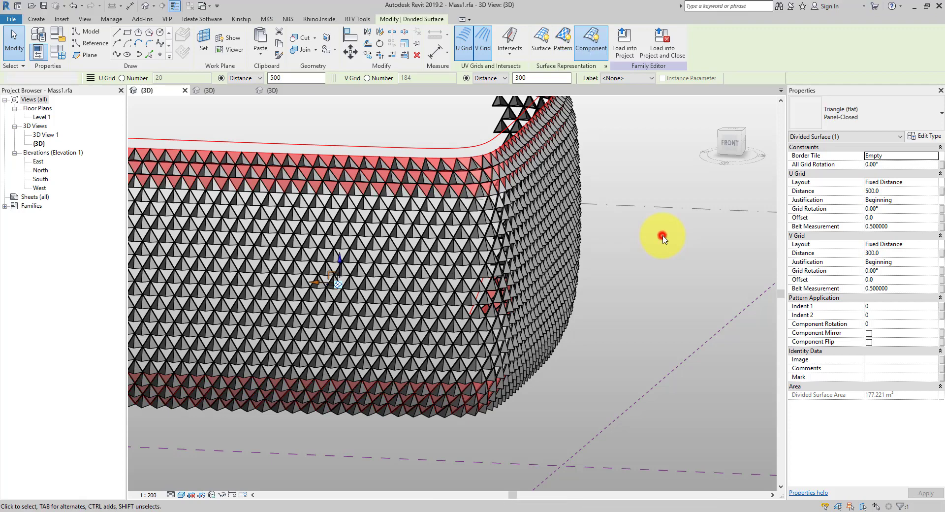
Inspect the closed and open panels along the facade's upper edge and curved corner
scroll(480, 150, up, 5)
scroll(478, 147, up, 1)
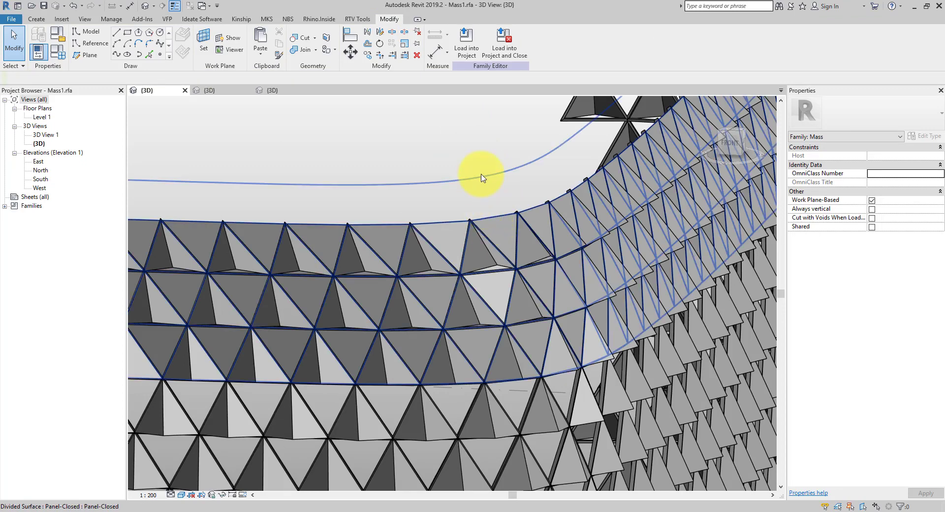
scroll(481, 173, up, 4)
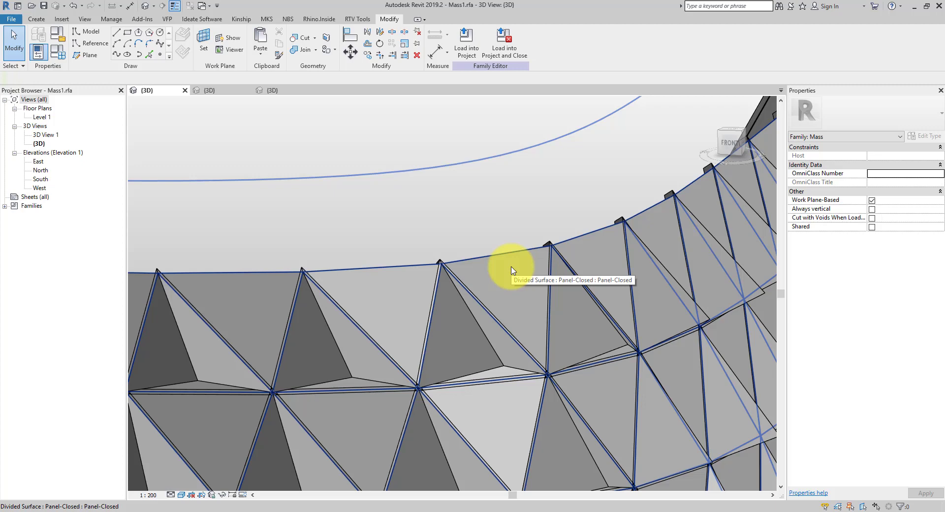
scroll(446, 203, down, 2)
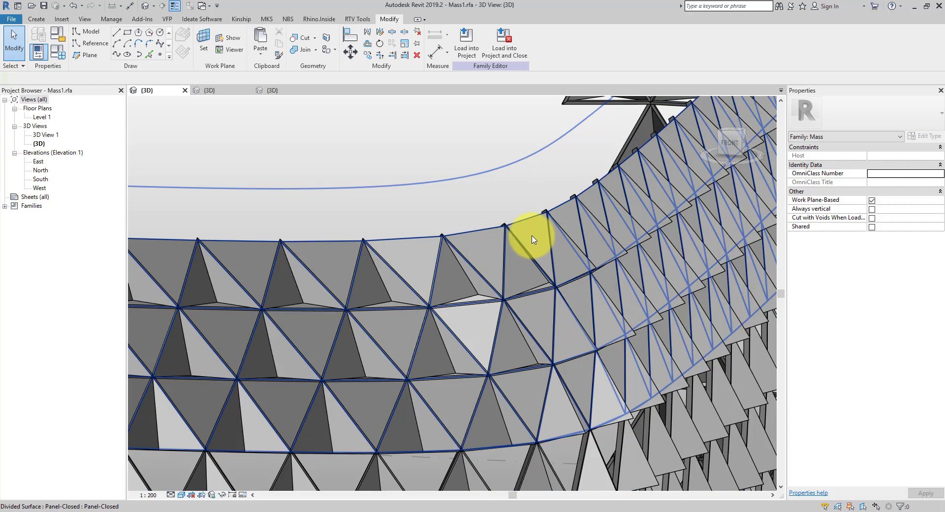
scroll(436, 161, down, 5)
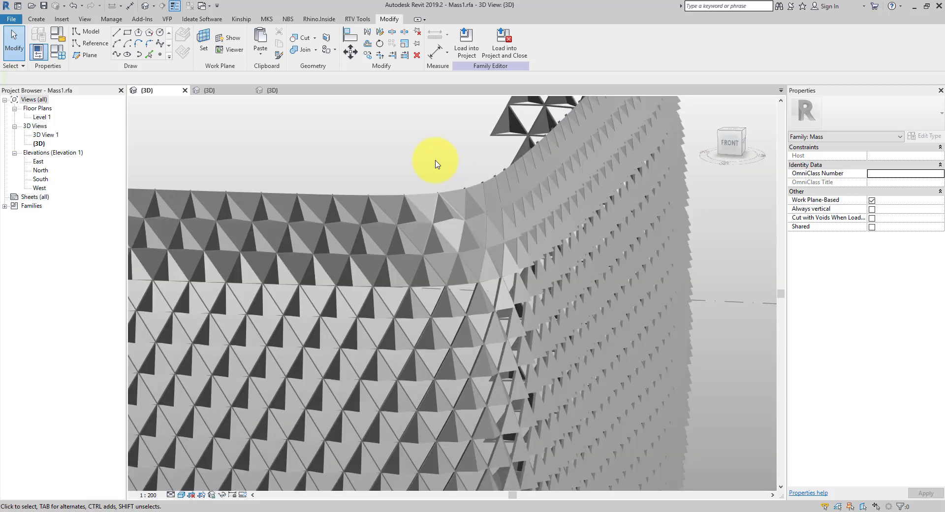
click(721, 241)
shift+middle_drag(688, 248, 118, 68)
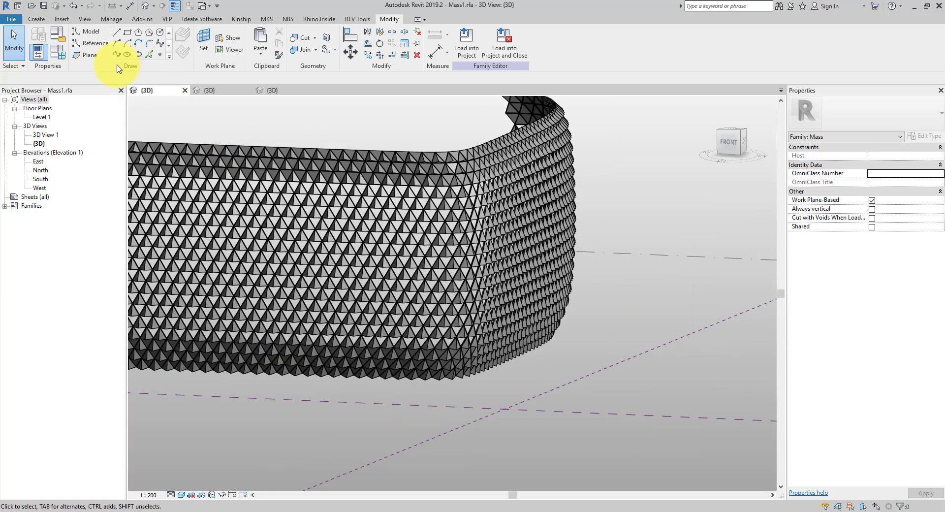
Save the Mass1 family and create a new metric project without a template
click(45, 7)
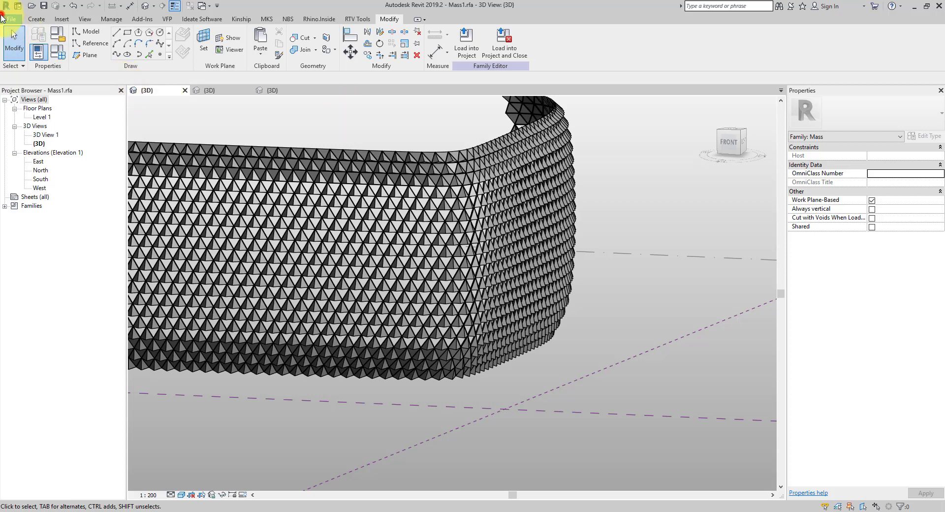
click(12, 19)
click(21, 61)
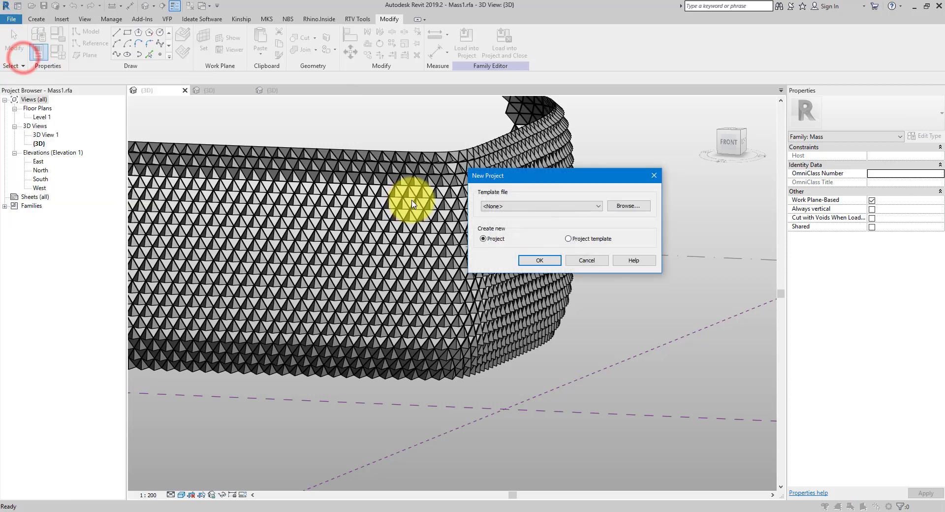
click(539, 204)
click(538, 205)
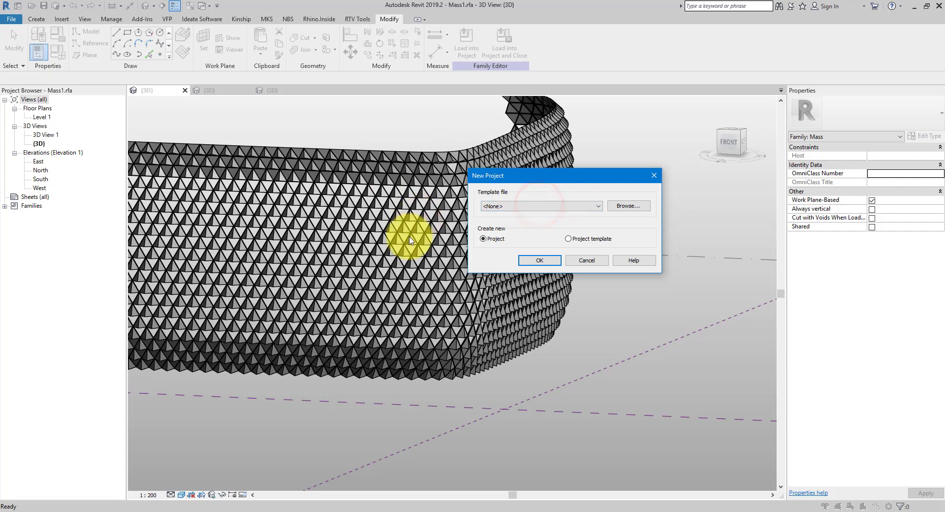
click(538, 259)
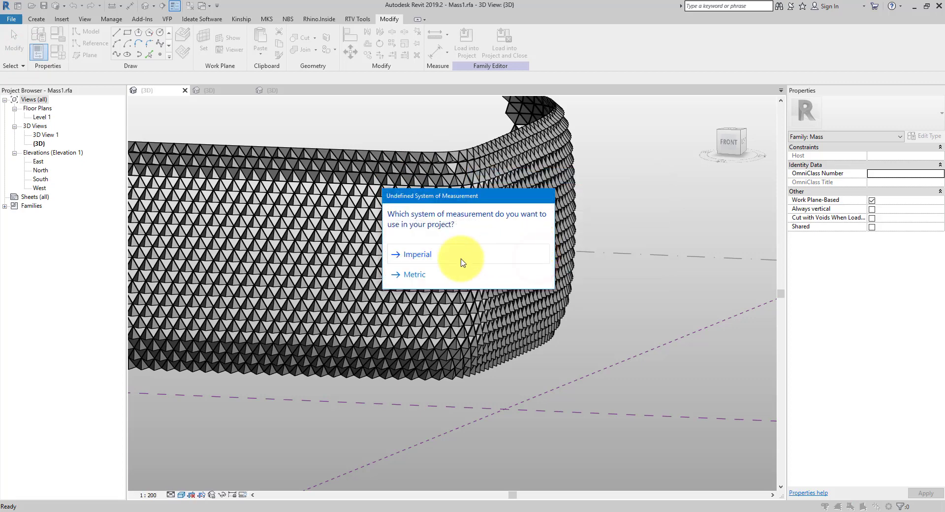
click(407, 275)
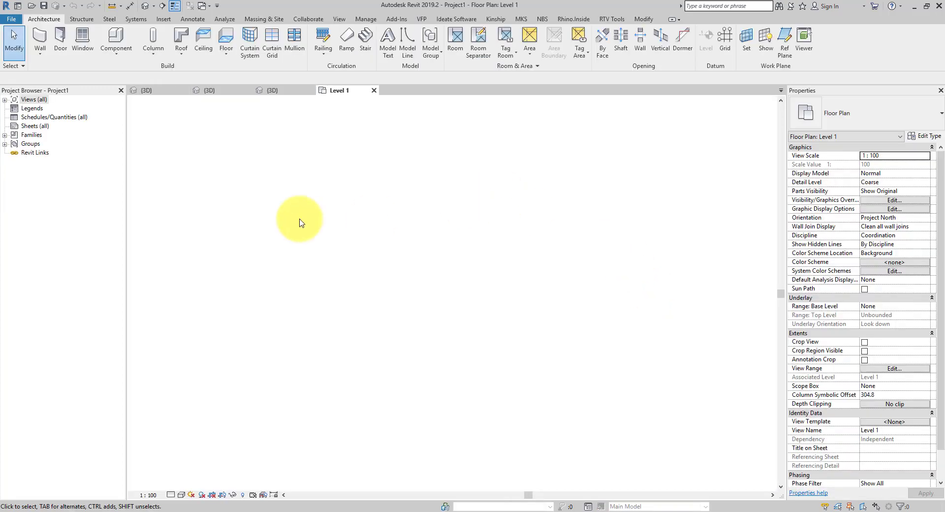
click(291, 208)
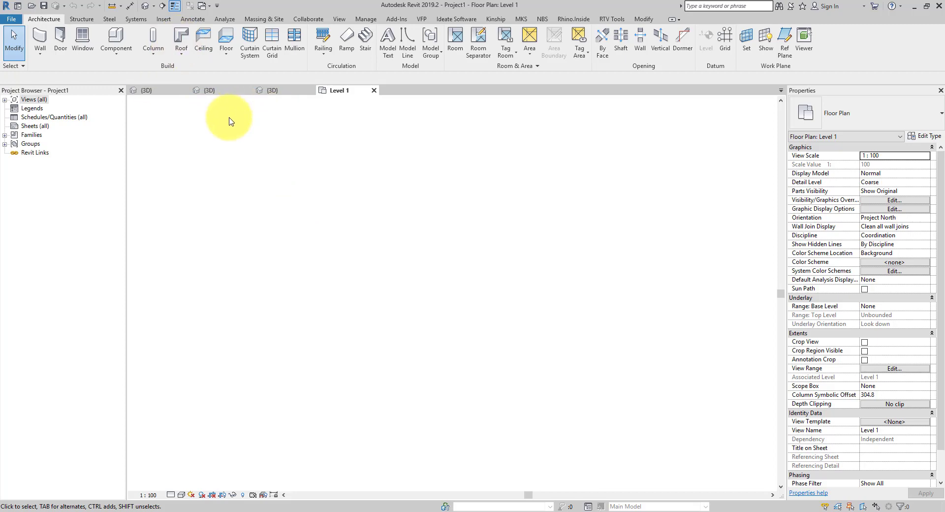
Load the Mass1 family into Project1 and dismiss the Show Mass notice
click(149, 92)
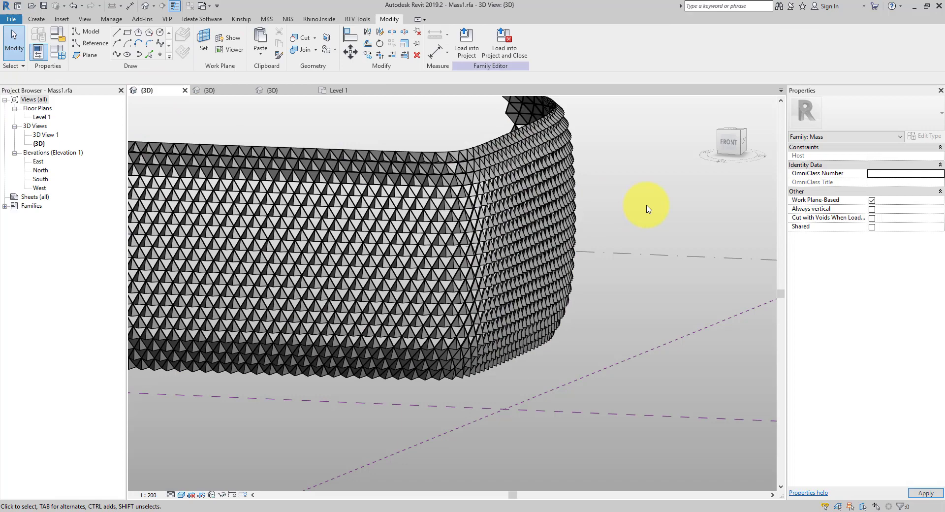
middle_drag(631, 186, 643, 233)
scroll(643, 234, down, 1)
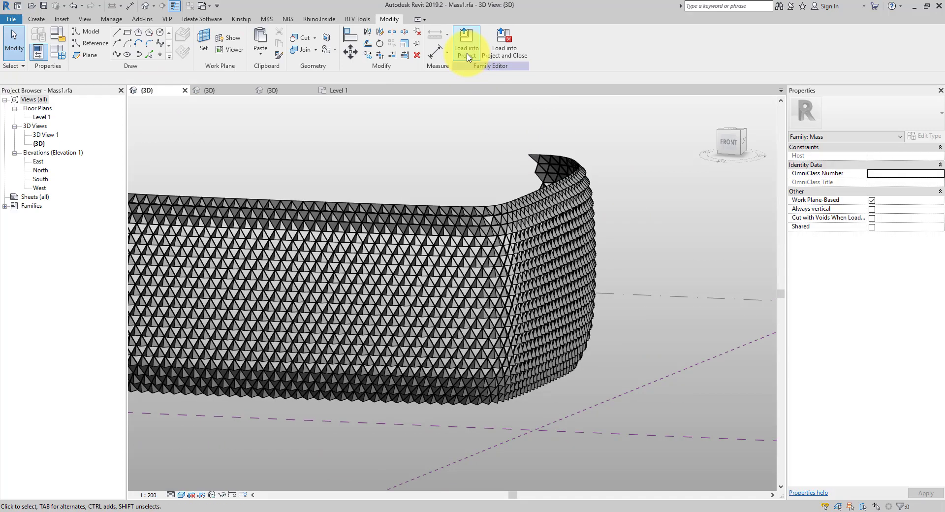
click(467, 57)
click(408, 223)
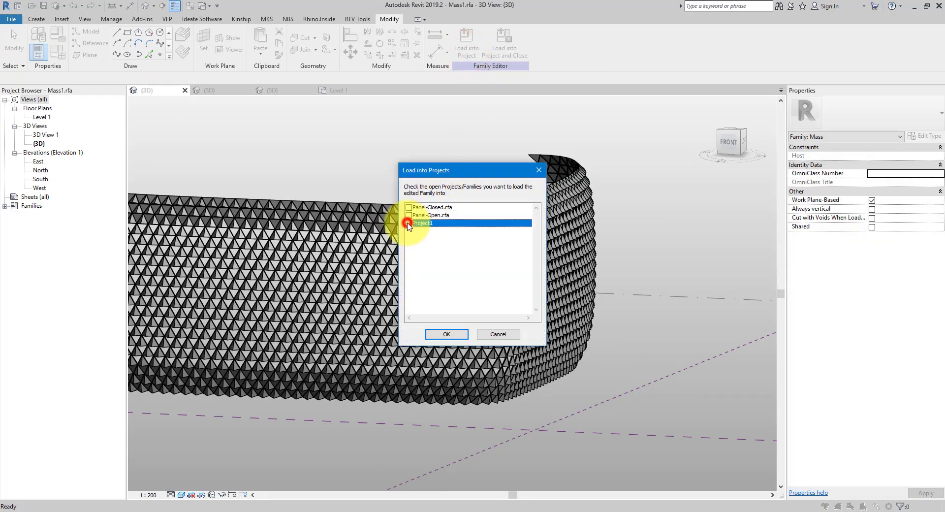
click(445, 334)
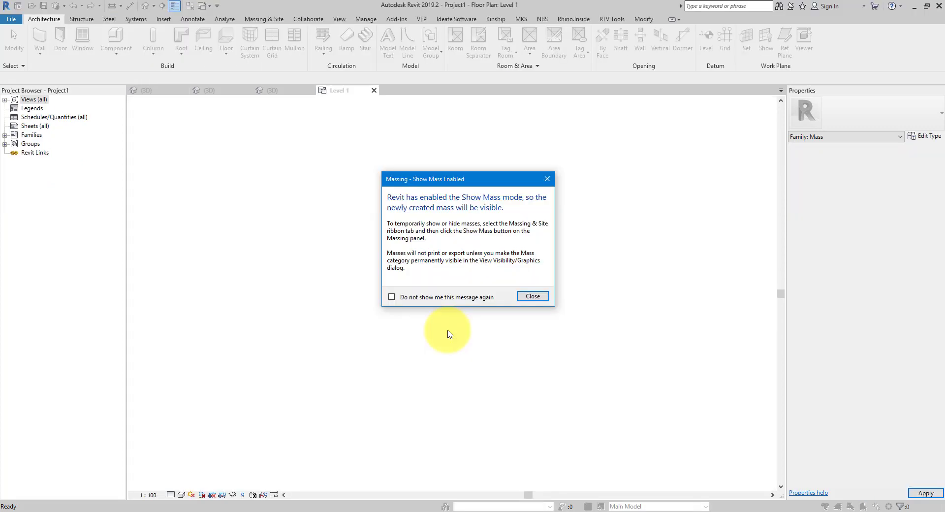
drag(459, 180, 437, 180)
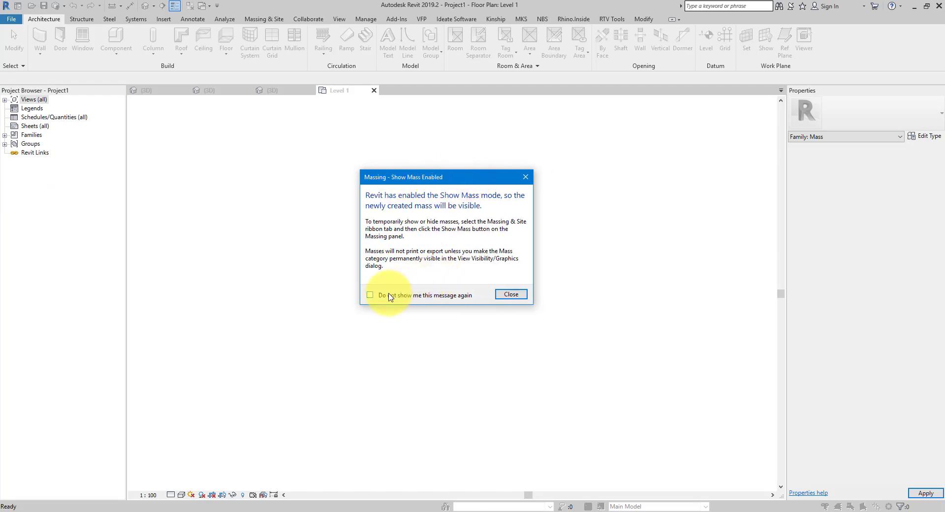
click(511, 293)
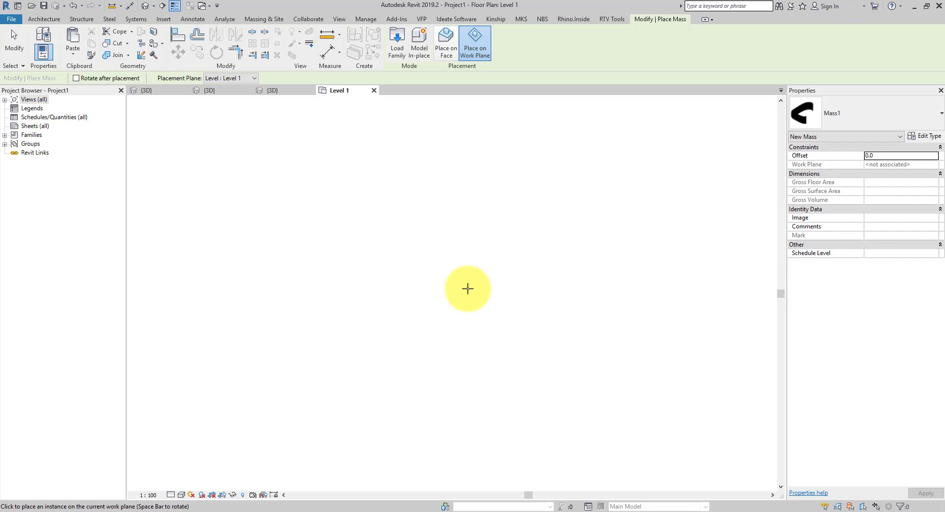
Place the Mass1 instance on the Level 1 work plane and view the panelized facade in the default 3D view
click(467, 289)
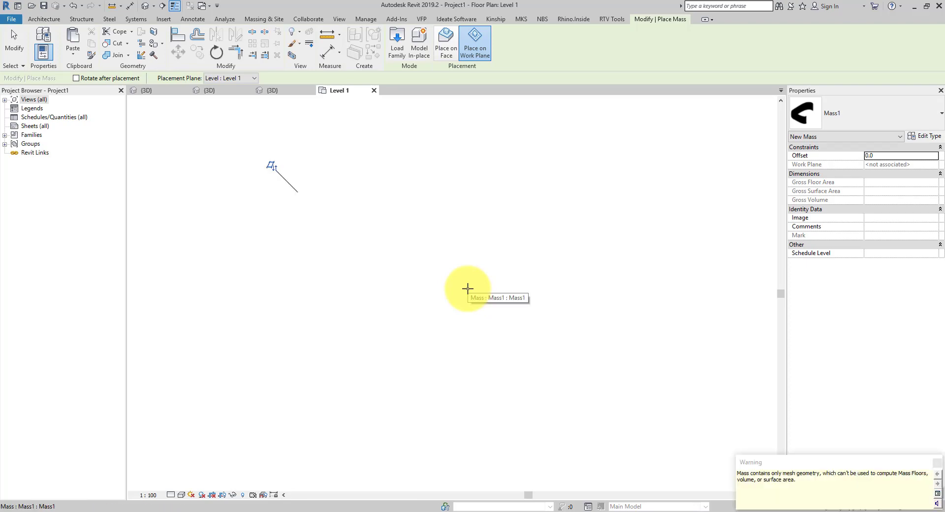
key(Escape)
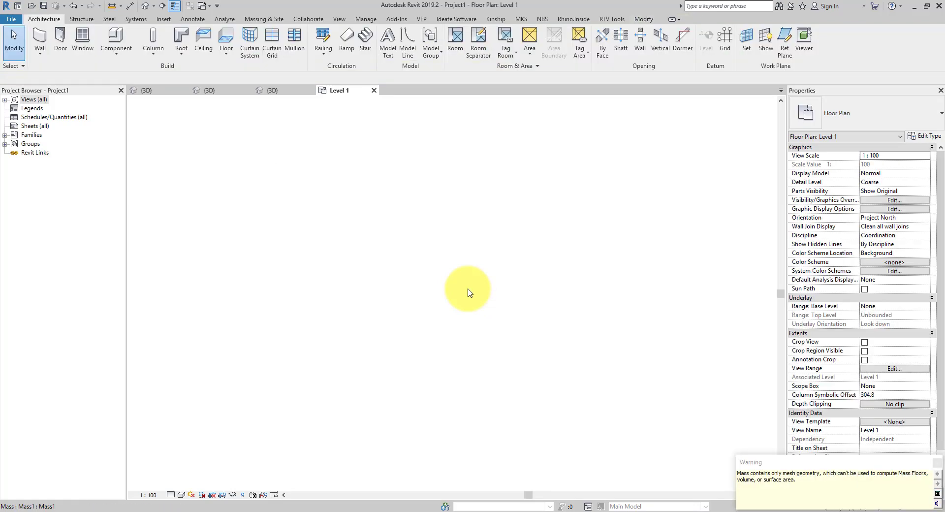
scroll(394, 162, up, 4)
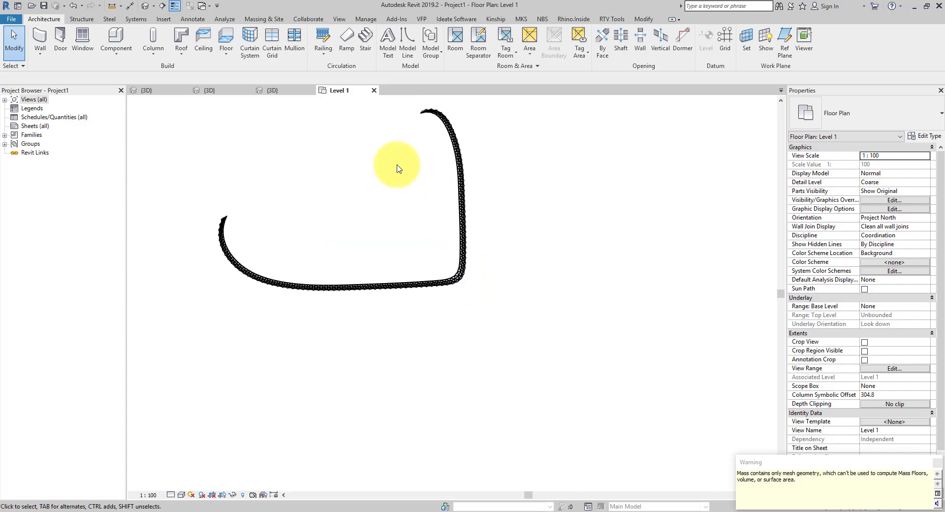
click(149, 9)
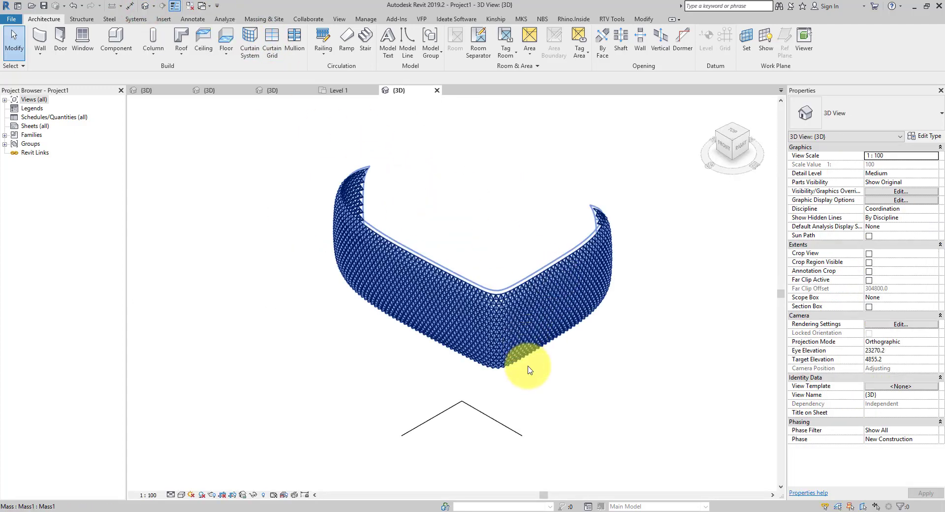
shift+middle_drag(612, 380, 593, 338)
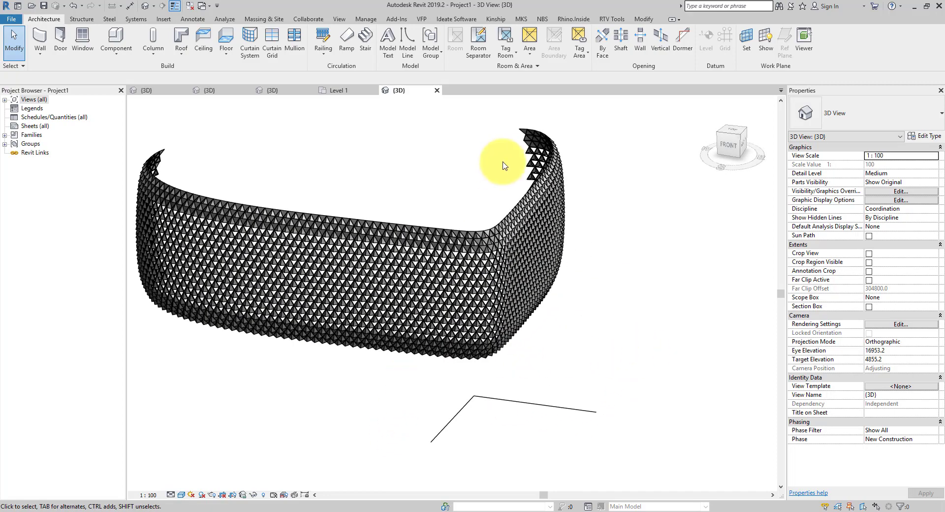
Select a single Panel-Open curtain panel near the facade's curved corner and open its type properties
scroll(512, 158, up, 3)
click(677, 303)
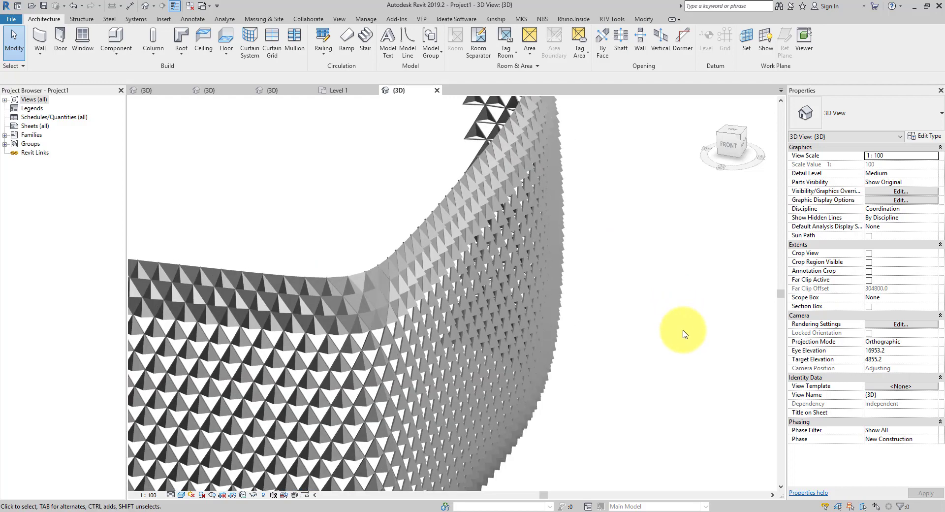
scroll(679, 320, up, 3)
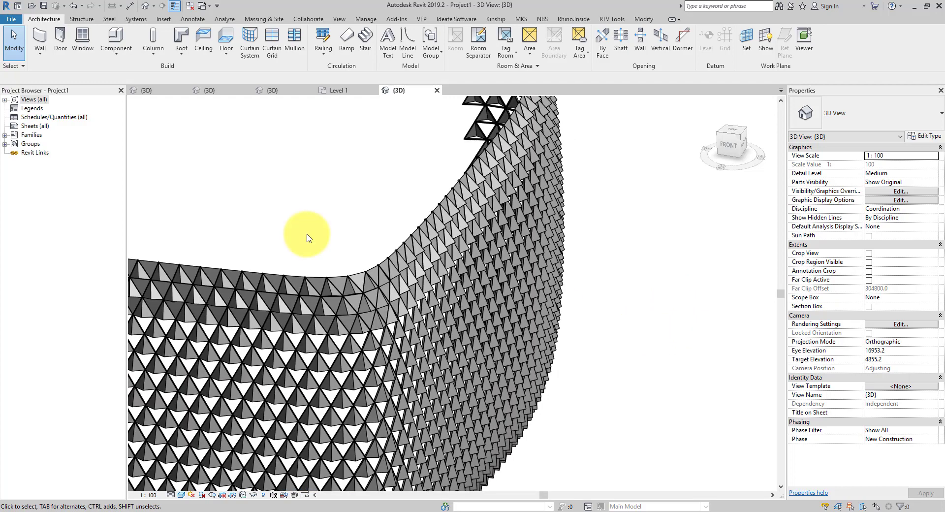
scroll(310, 236, up, 2)
scroll(320, 180, up, 2)
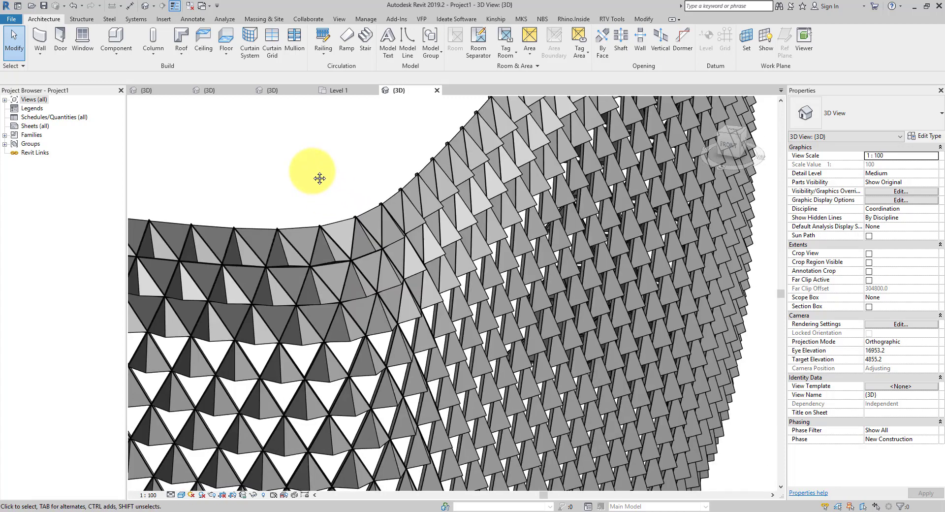
key(Tab)
click(407, 359)
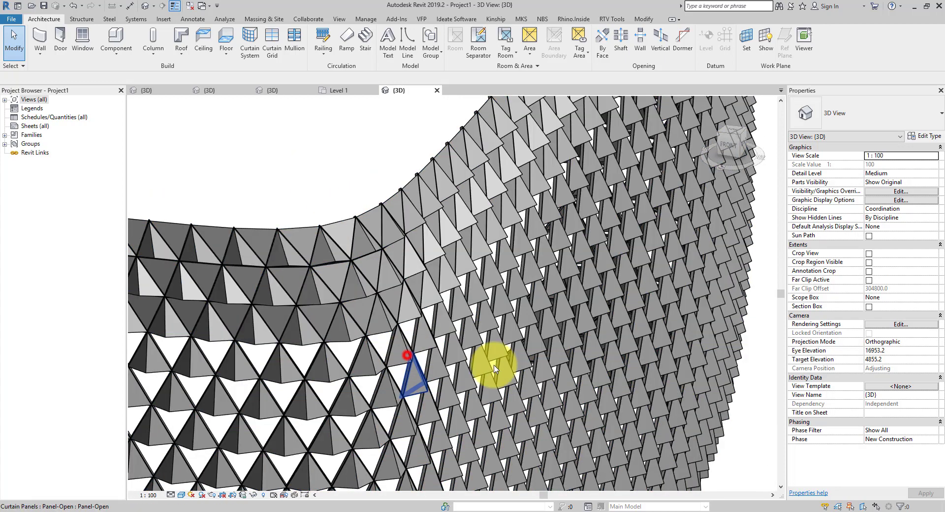
click(911, 138)
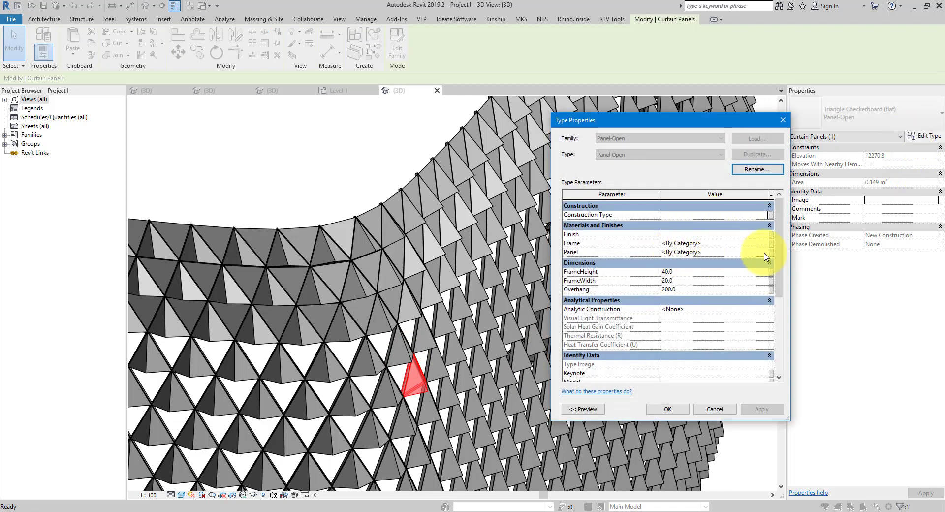
Add Aluminum from the material library to the project and assign it as the Panel material of the Panel-Open type
click(766, 254)
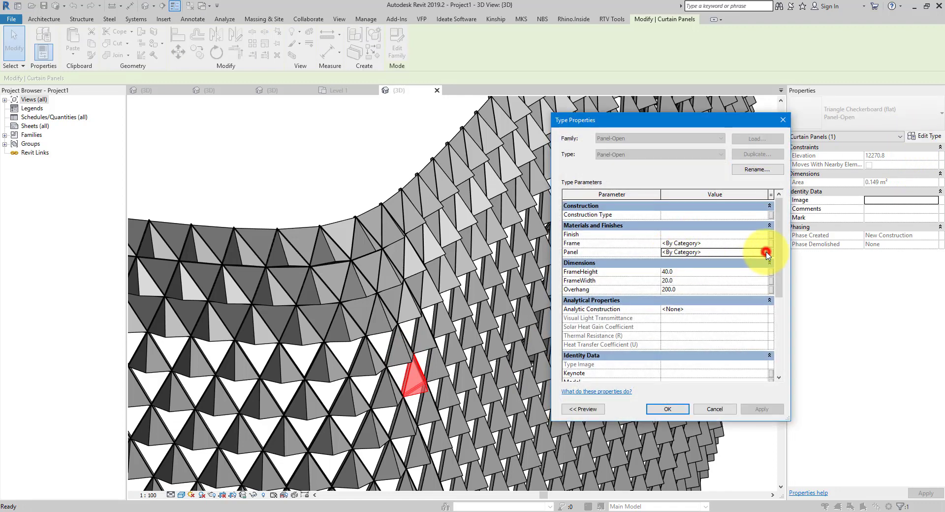
click(764, 252)
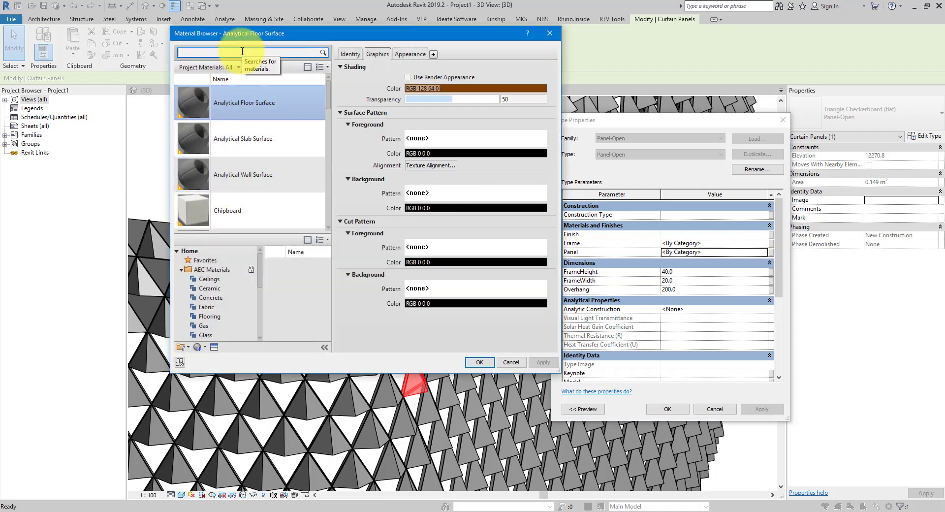
click(242, 52)
text(alum)
key(BackSpace)
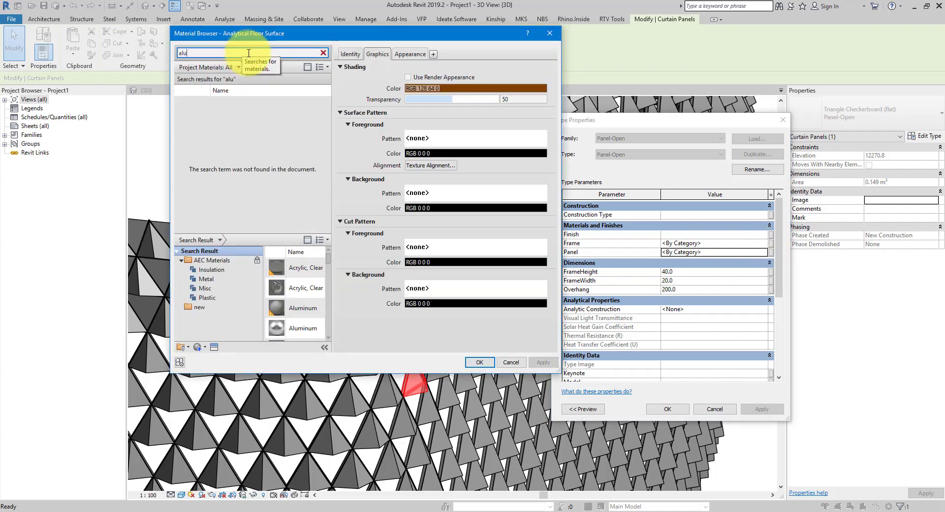
double_click(283, 325)
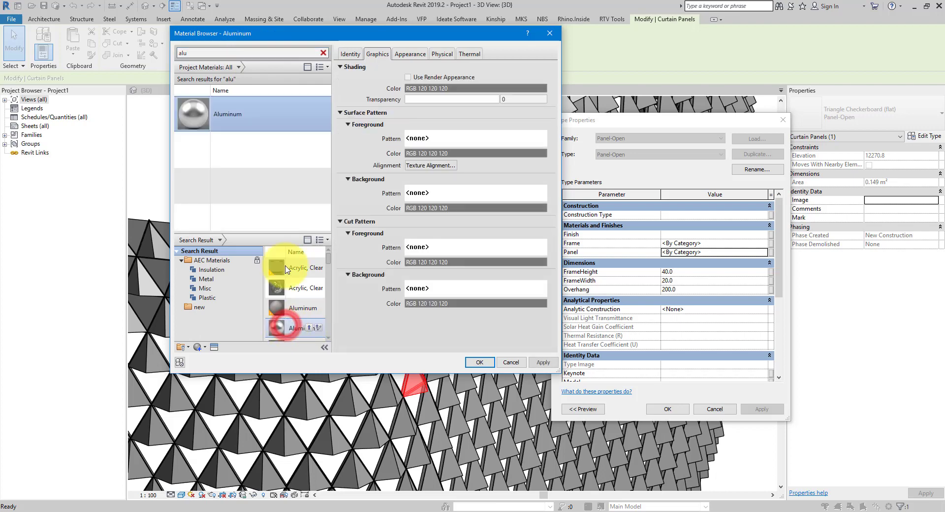
click(193, 111)
click(193, 110)
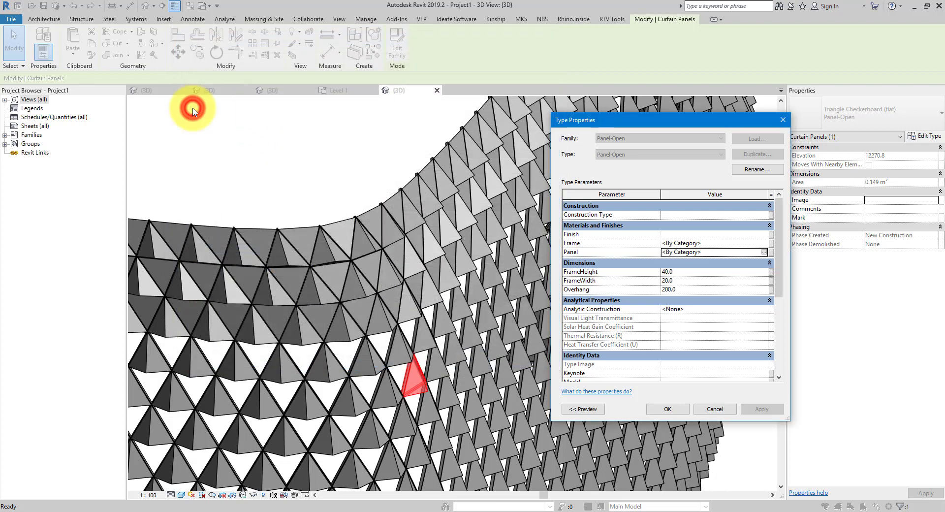
Set the Aluminum material's shading color to white (RGB 255 255 255), apply the Panel-Open type changes and deselect the panel
click(765, 252)
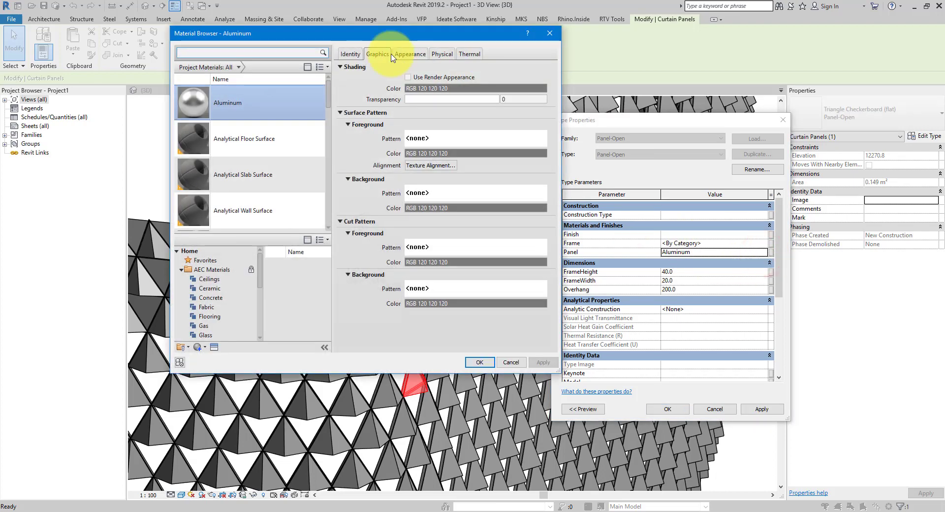
click(424, 89)
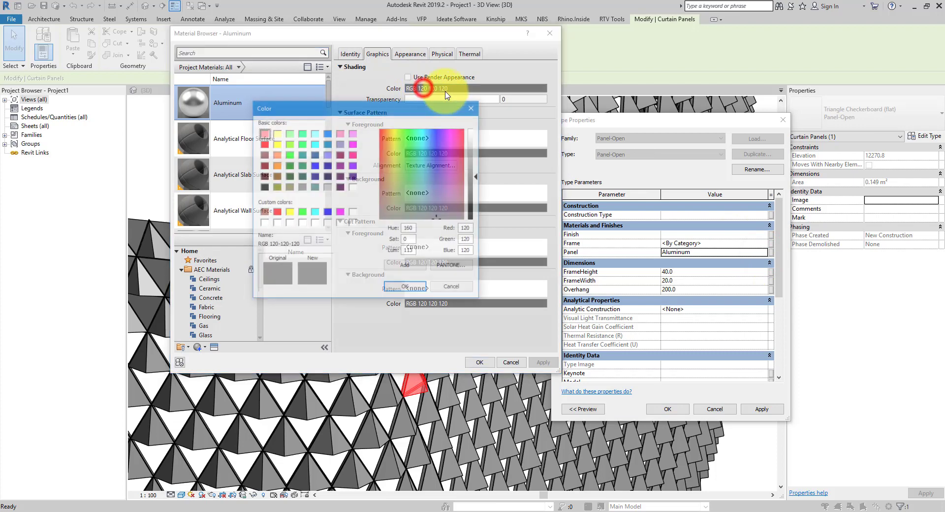
click(353, 187)
click(405, 288)
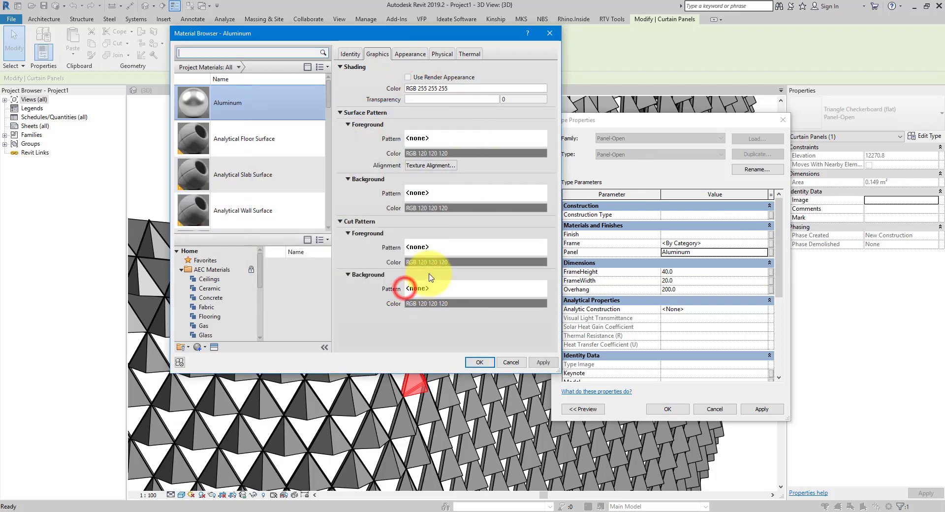
click(479, 362)
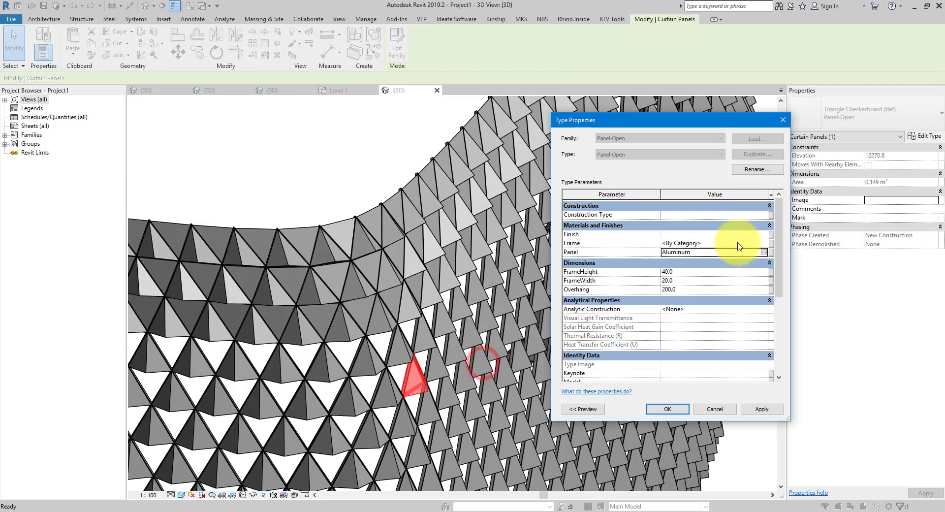
click(676, 412)
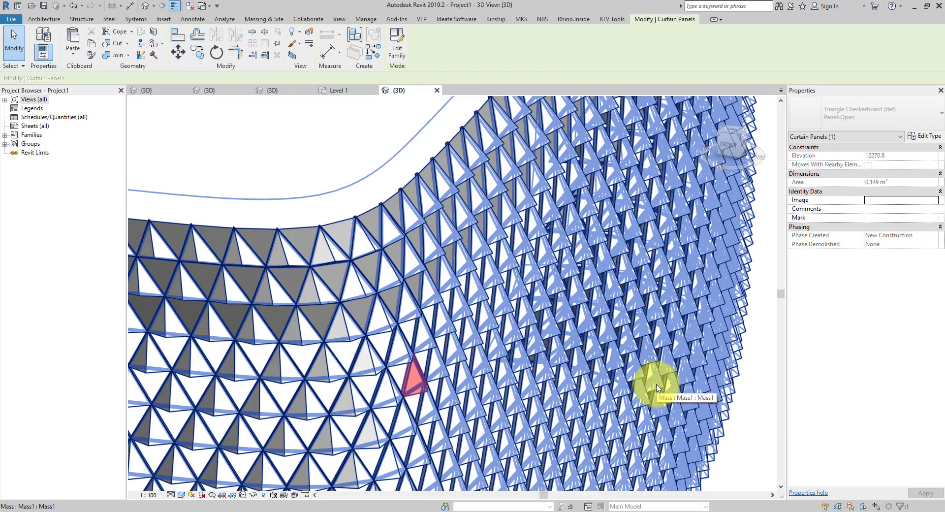
click(383, 136)
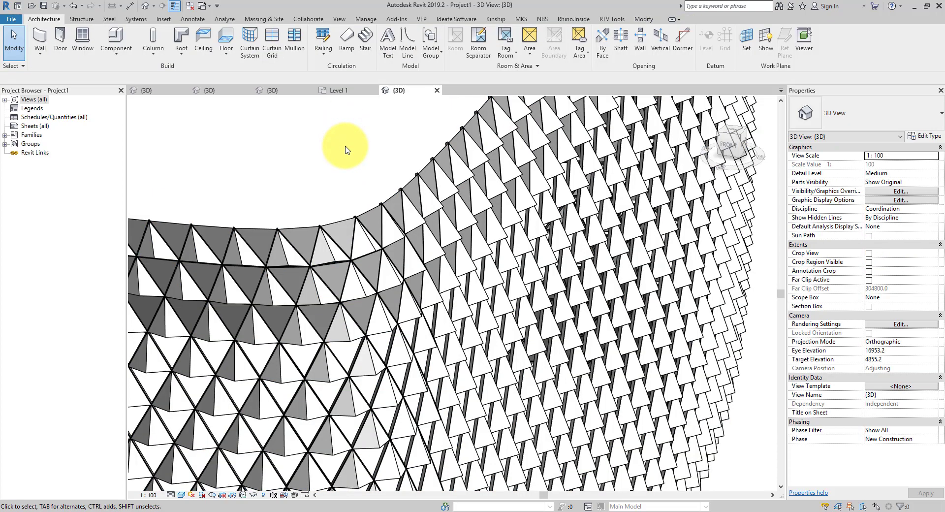
Check a Panel-Closed panel on the facade's upper edge and examine the recolored facade from the front
click(365, 212)
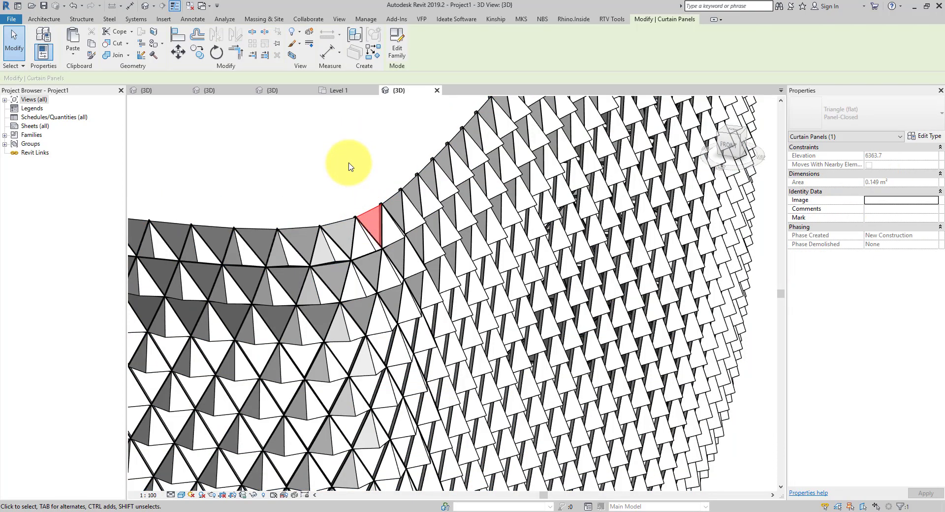
scroll(349, 162, down, 4)
middle_drag(597, 343, 713, 285)
click(669, 327)
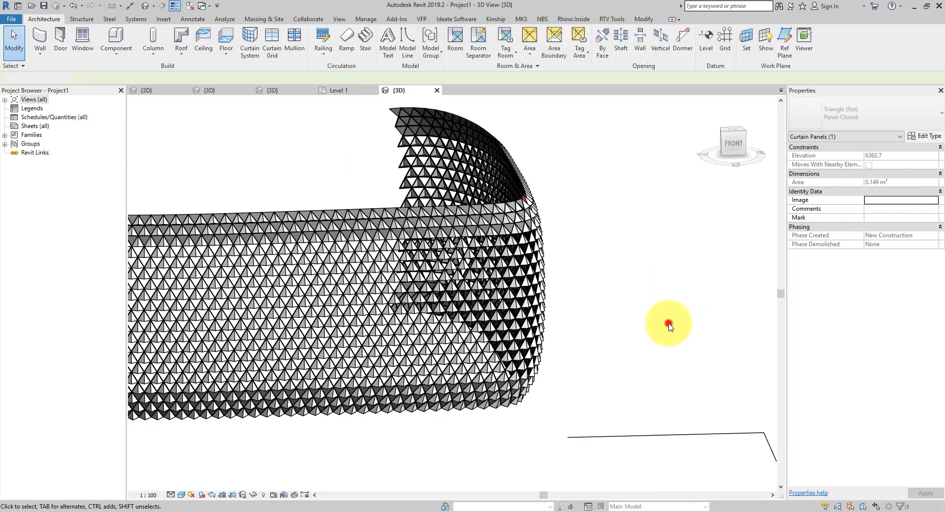
shift+middle_drag(569, 425, 532, 401)
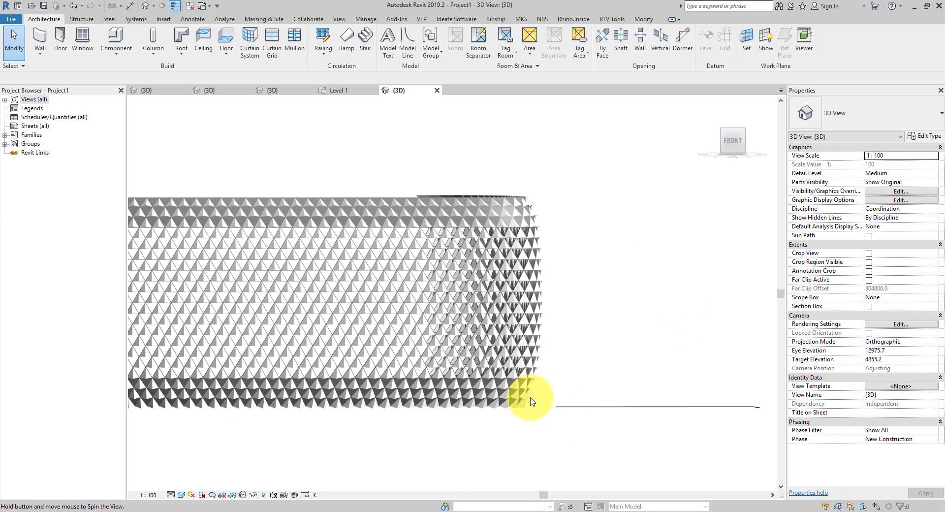
scroll(613, 298, down, 2)
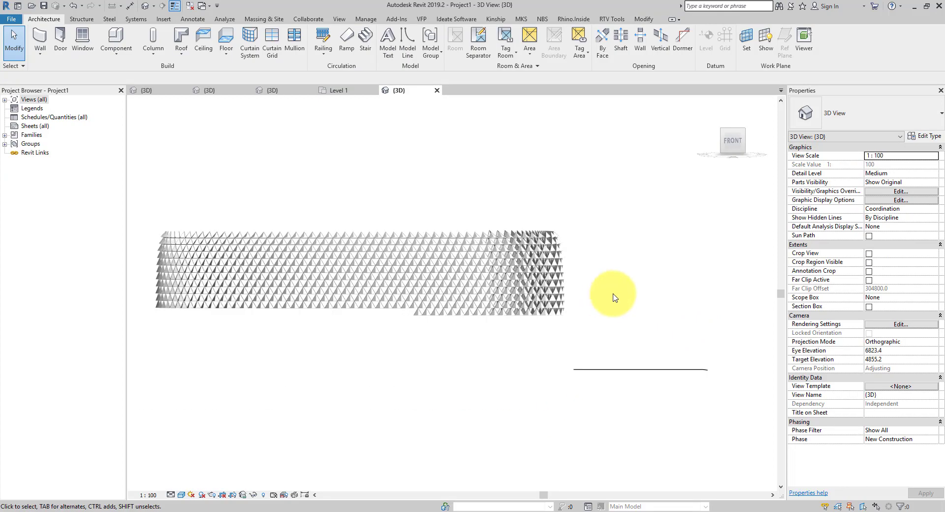
shift+middle_drag(613, 297, 597, 338)
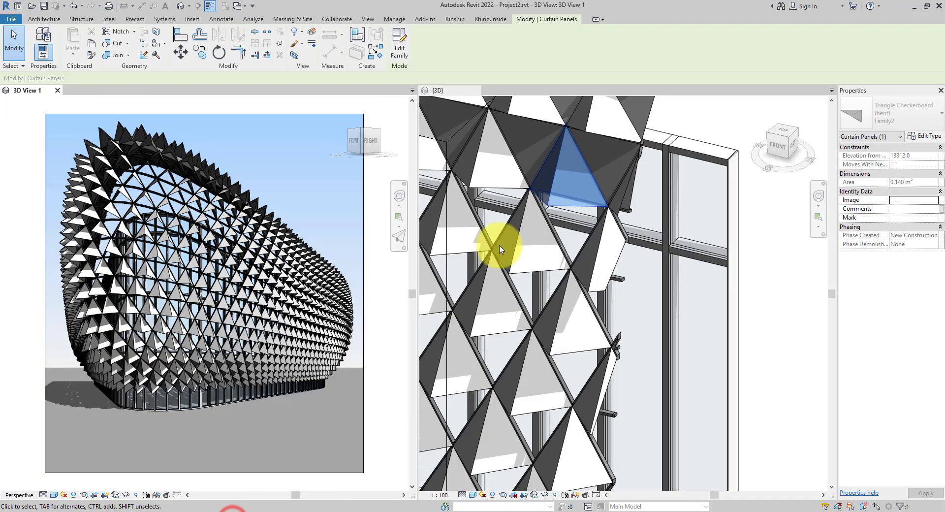
View the facade panels in Project2's 3D view and bring up the reference photo of the triangular-panel facade for comparison
scroll(713, 293, down, 8)
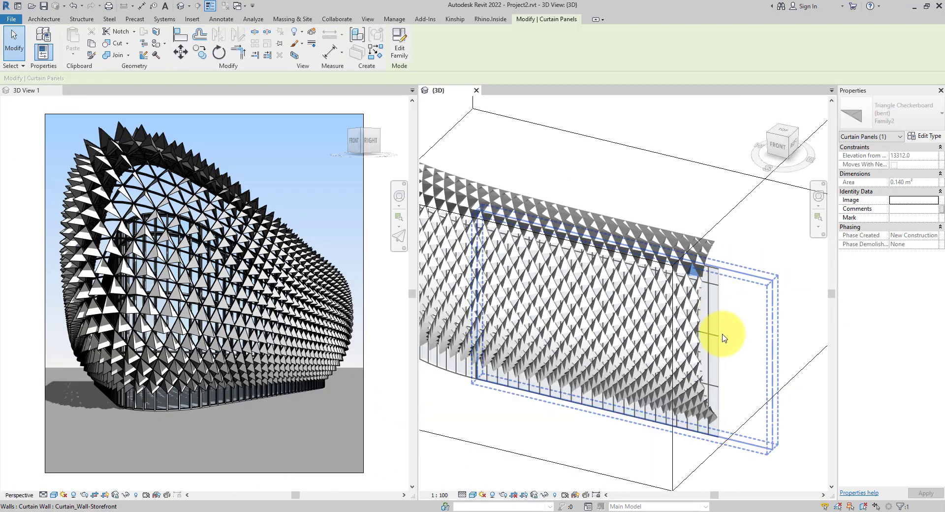
middle_drag(723, 333, 768, 312)
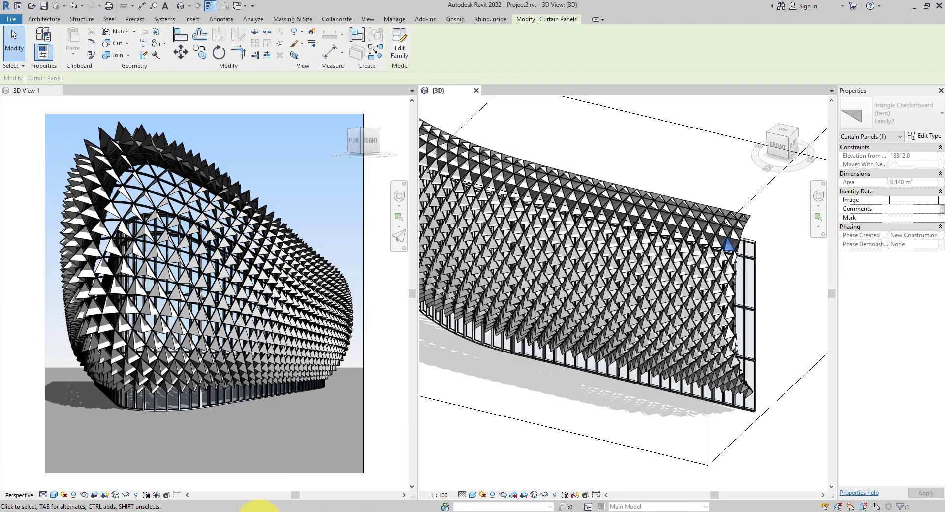
click(259, 511)
click(667, 254)
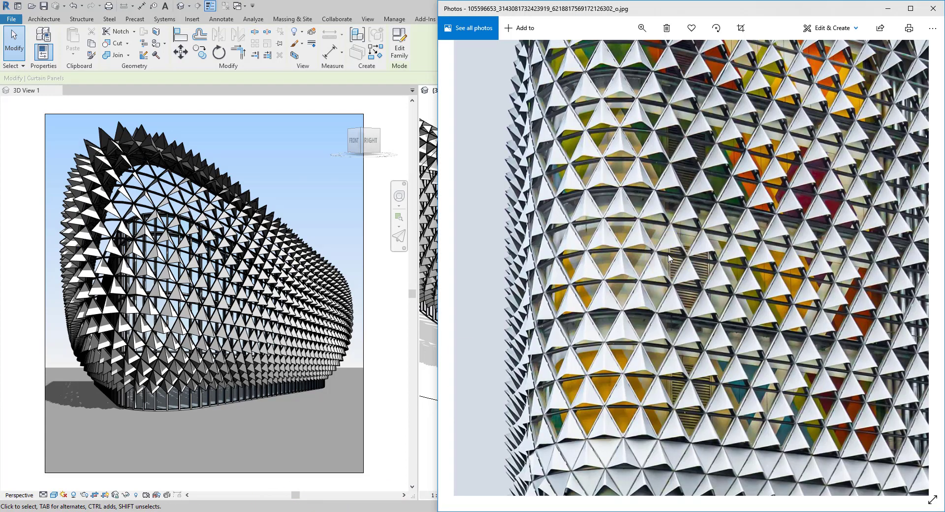